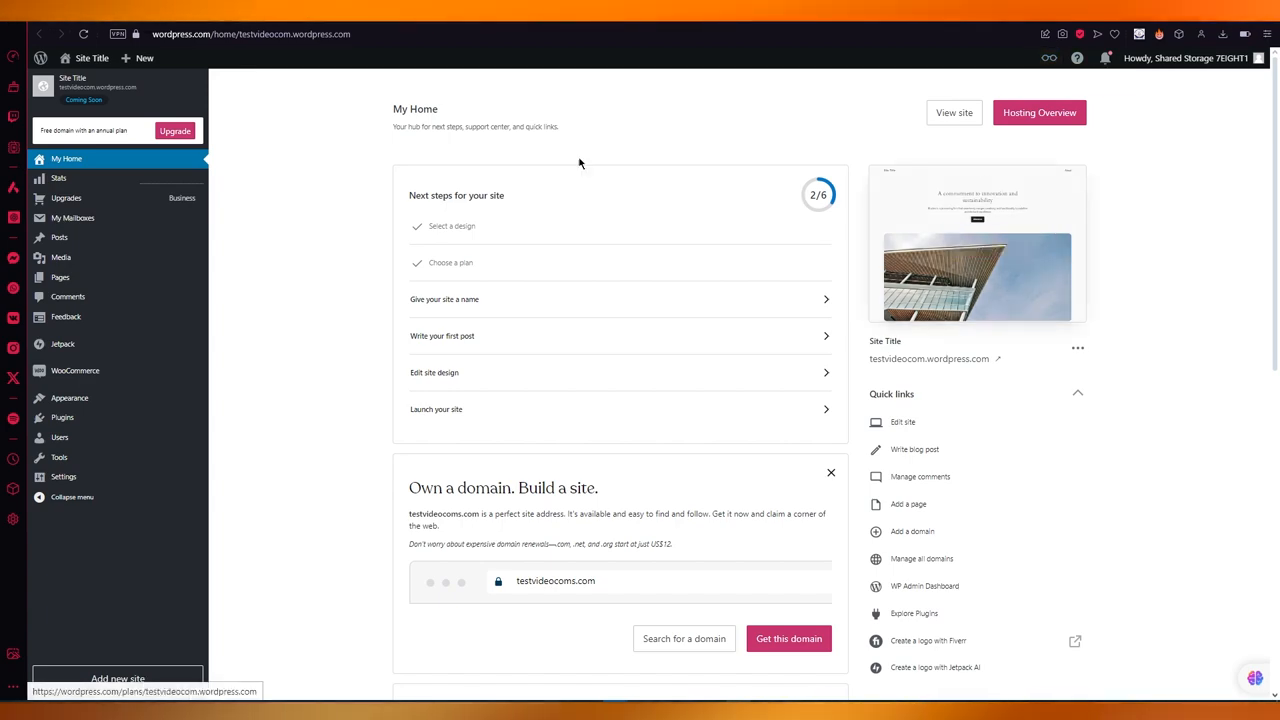
Step: Open the site Editor from the Appearance menu
scroll(327, 278, down, 4)
scroll(323, 281, down, 4)
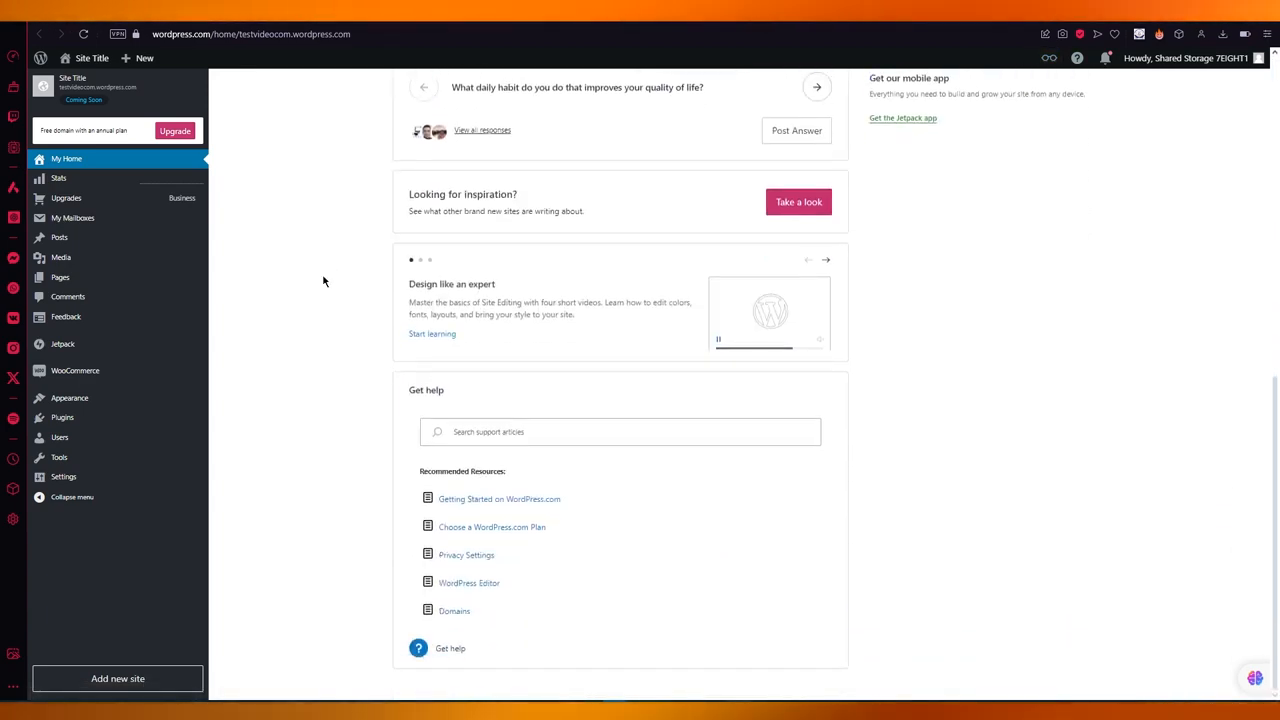
scroll(323, 281, up, 8)
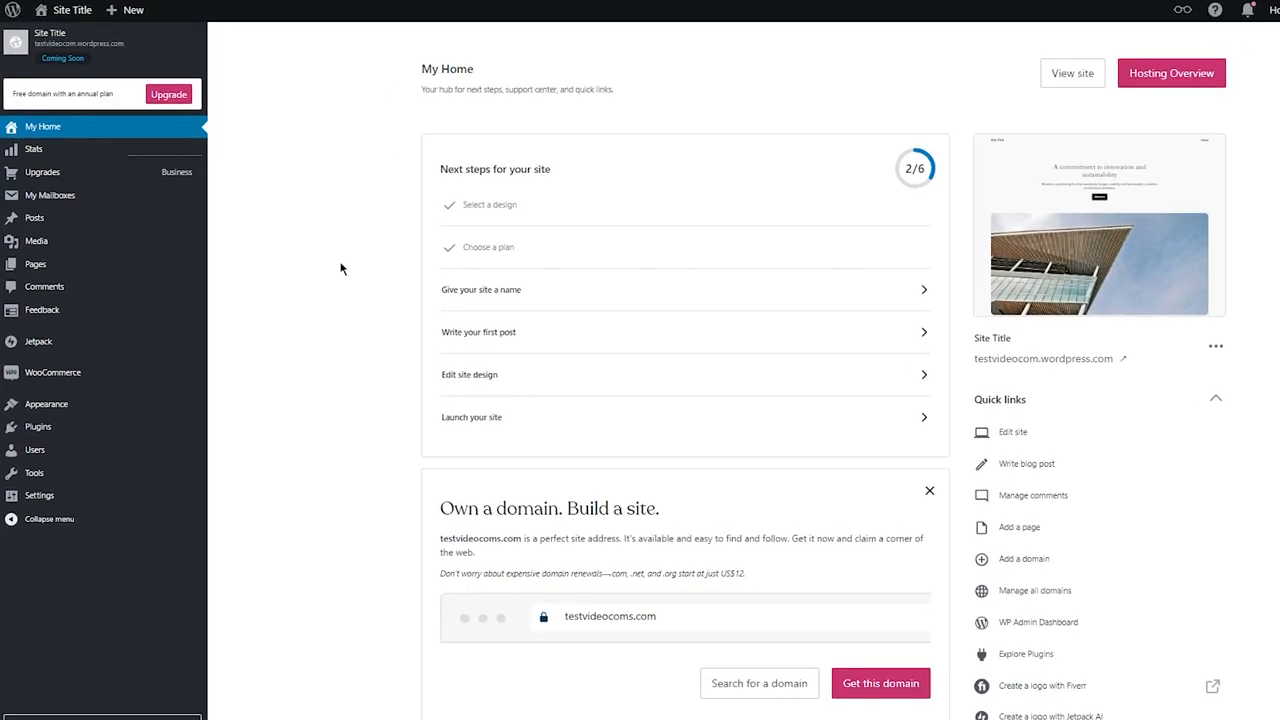
mouse_move(127, 402)
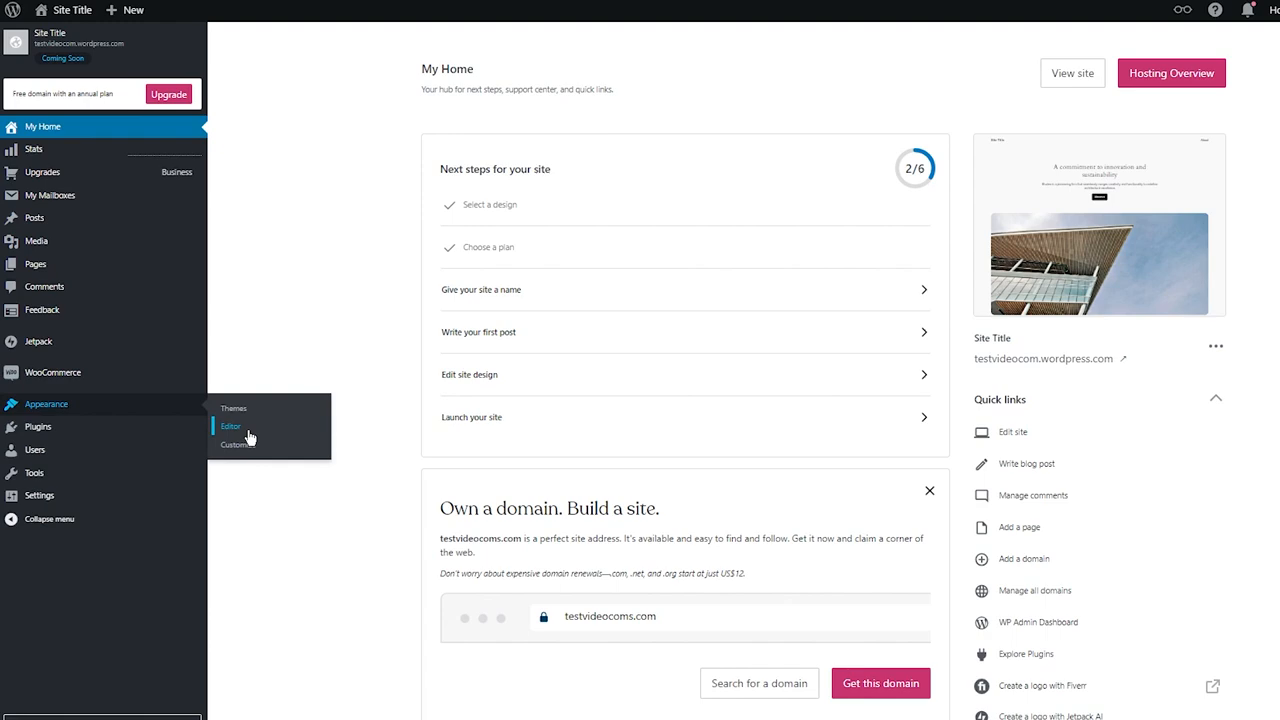
click(151, 59)
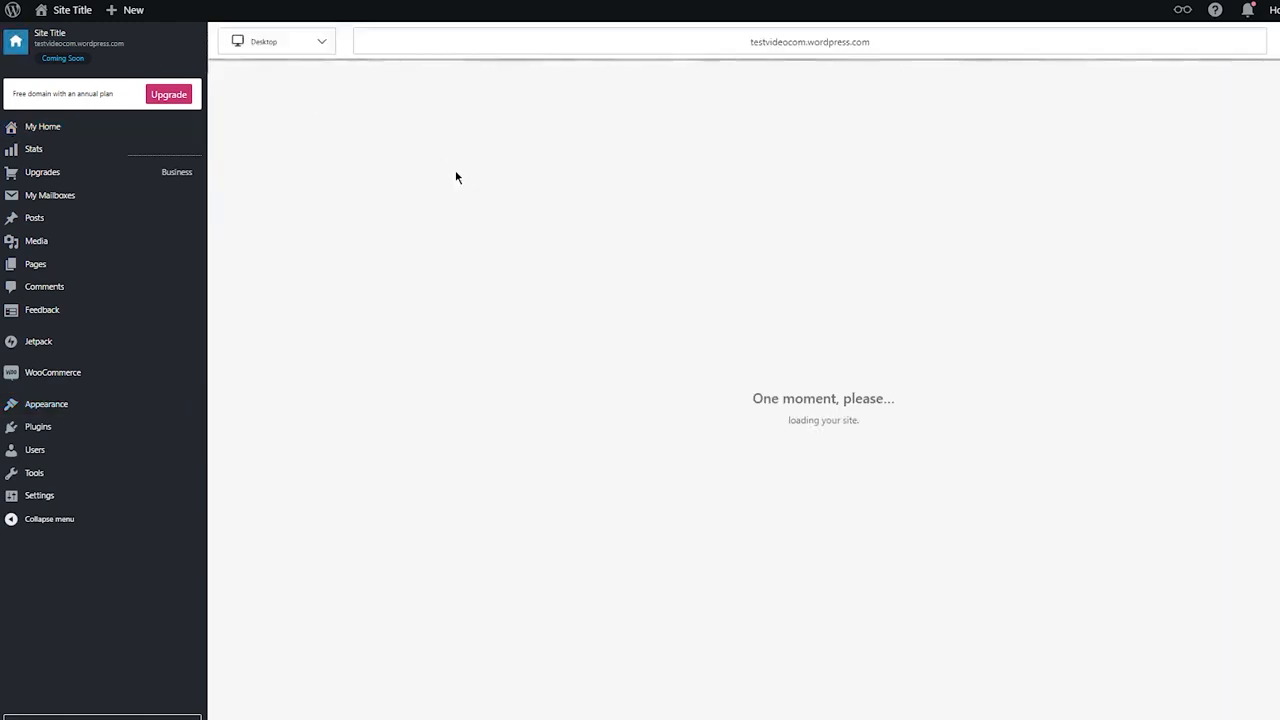
Step: Open the Themes page under Appearance
scroll(526, 258, down, 10)
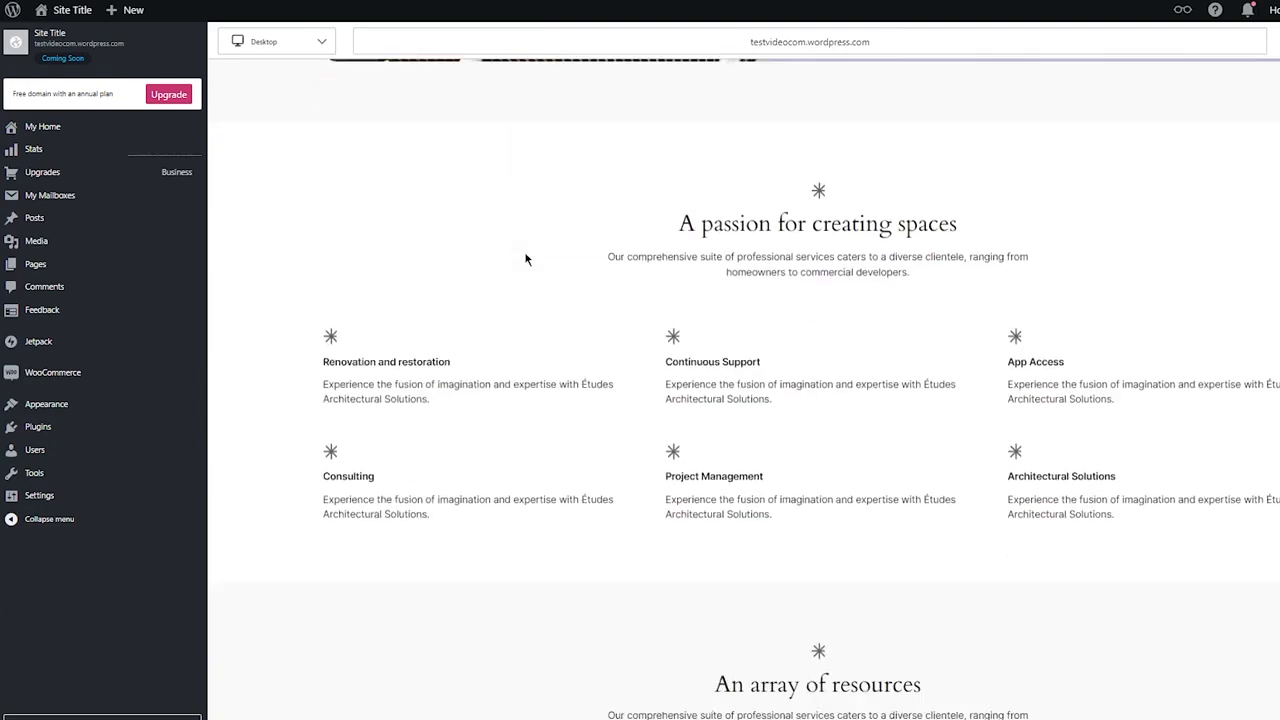
scroll(526, 258, down, 8)
scroll(526, 258, up, 20)
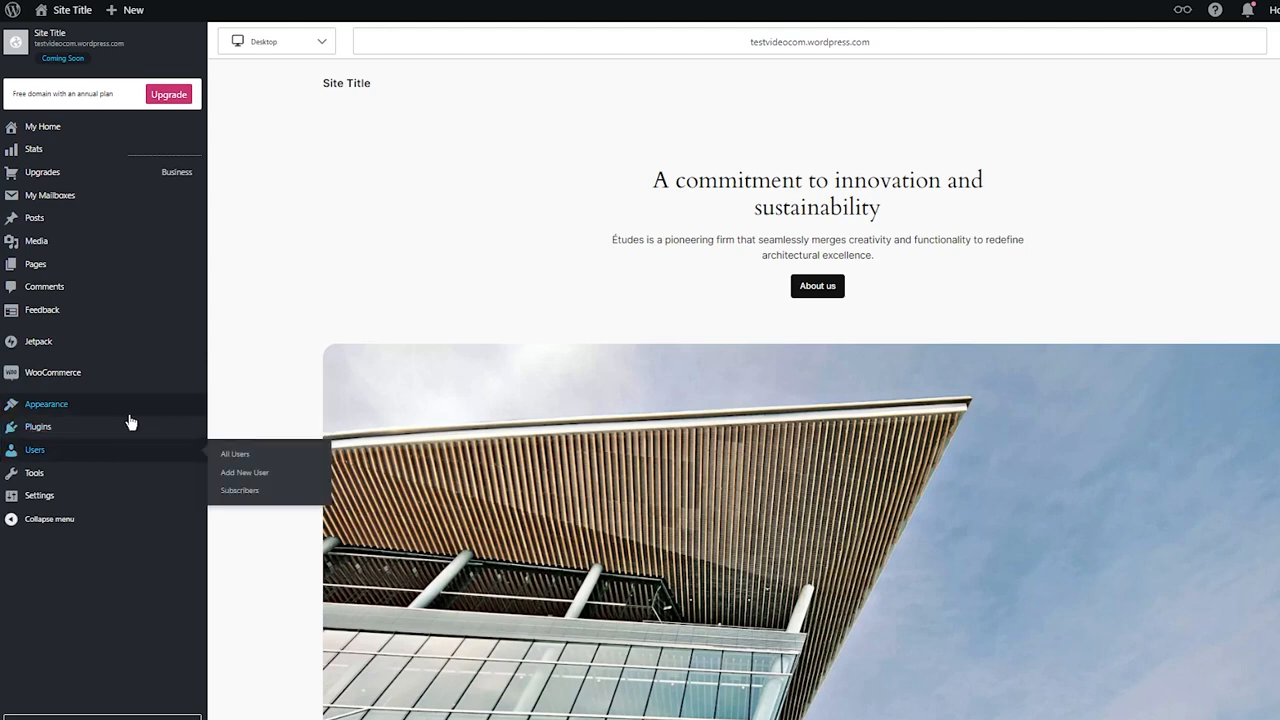
mouse_move(130, 418)
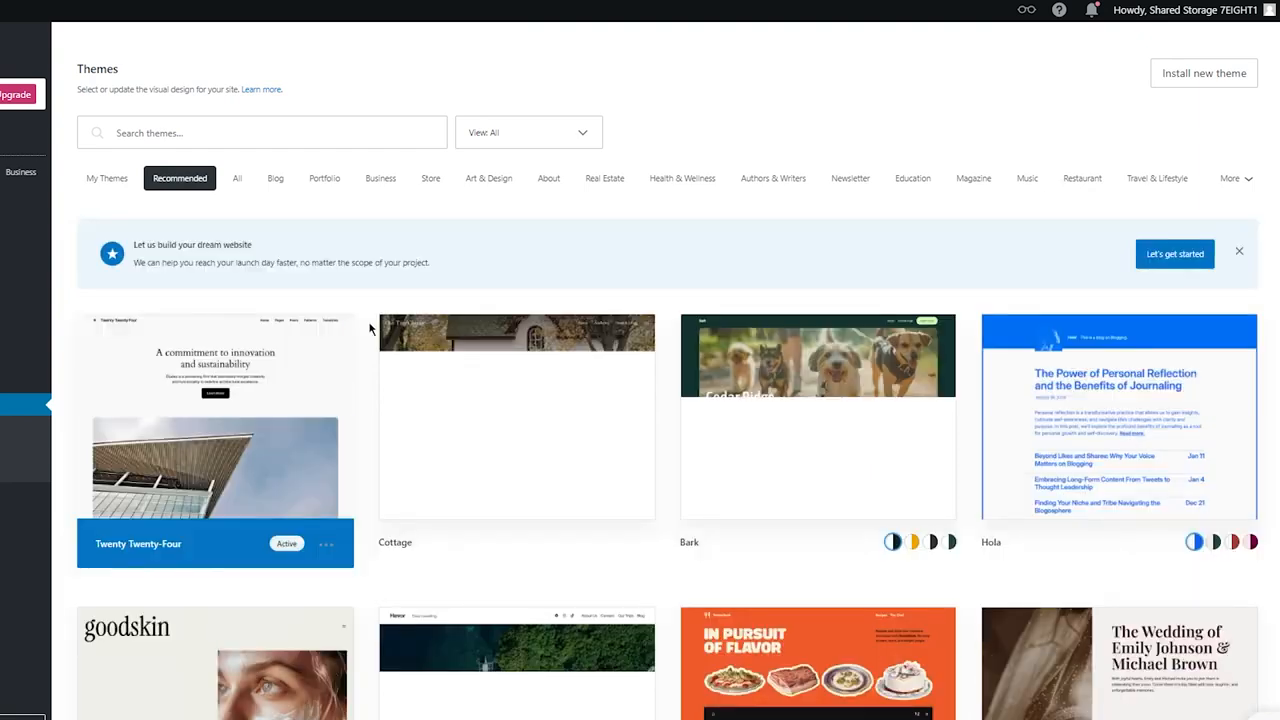
scroll(369, 327, down, 10)
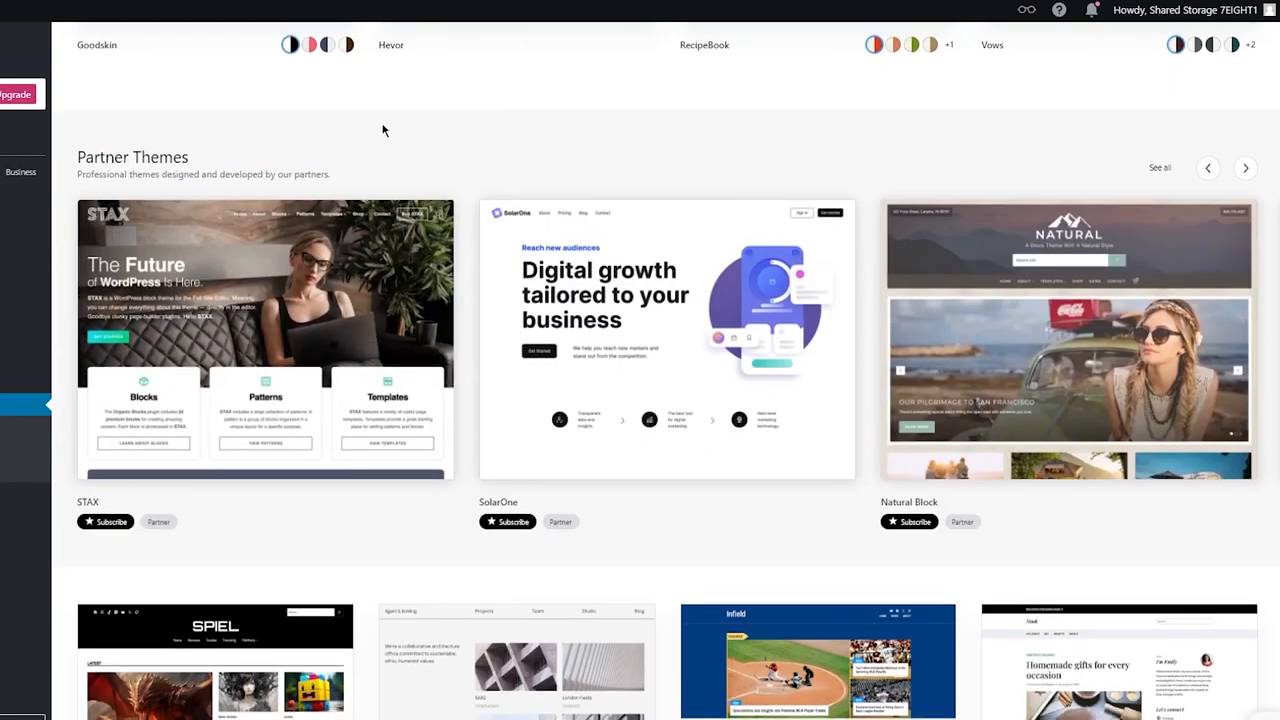
scroll(382, 130, up, 10)
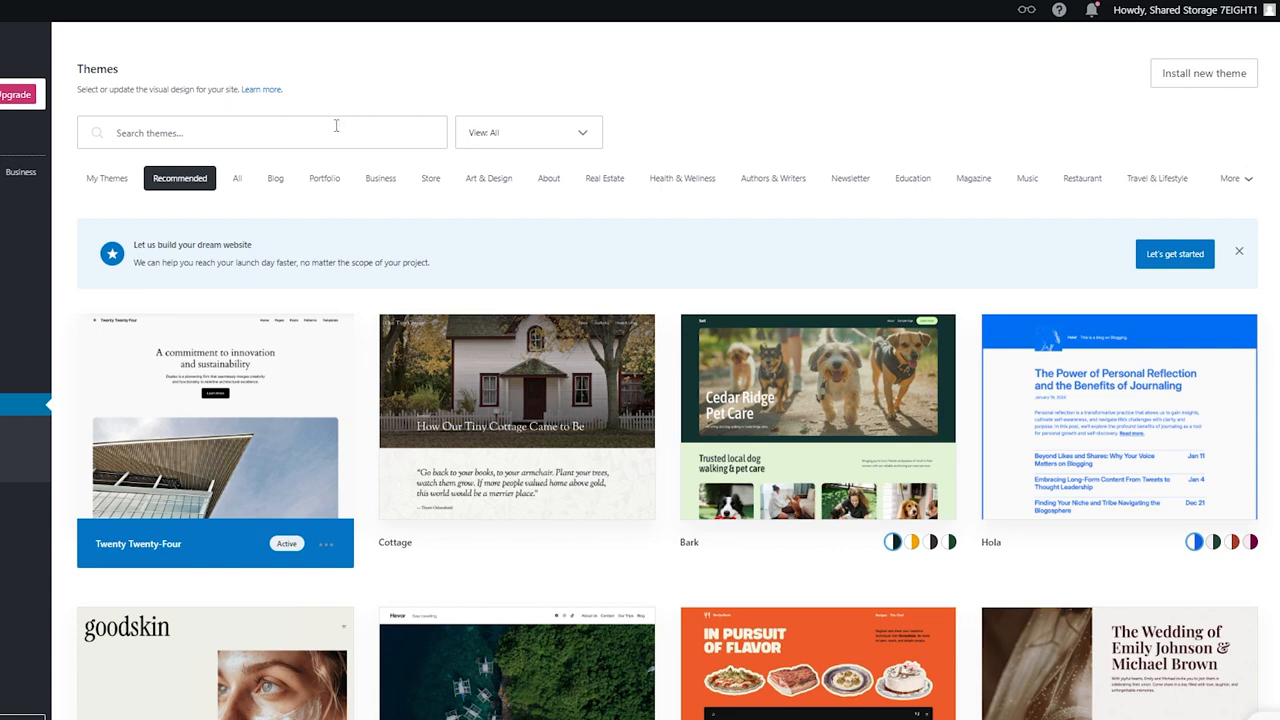
Step: Filter the theme list by the Store category
click(490, 135)
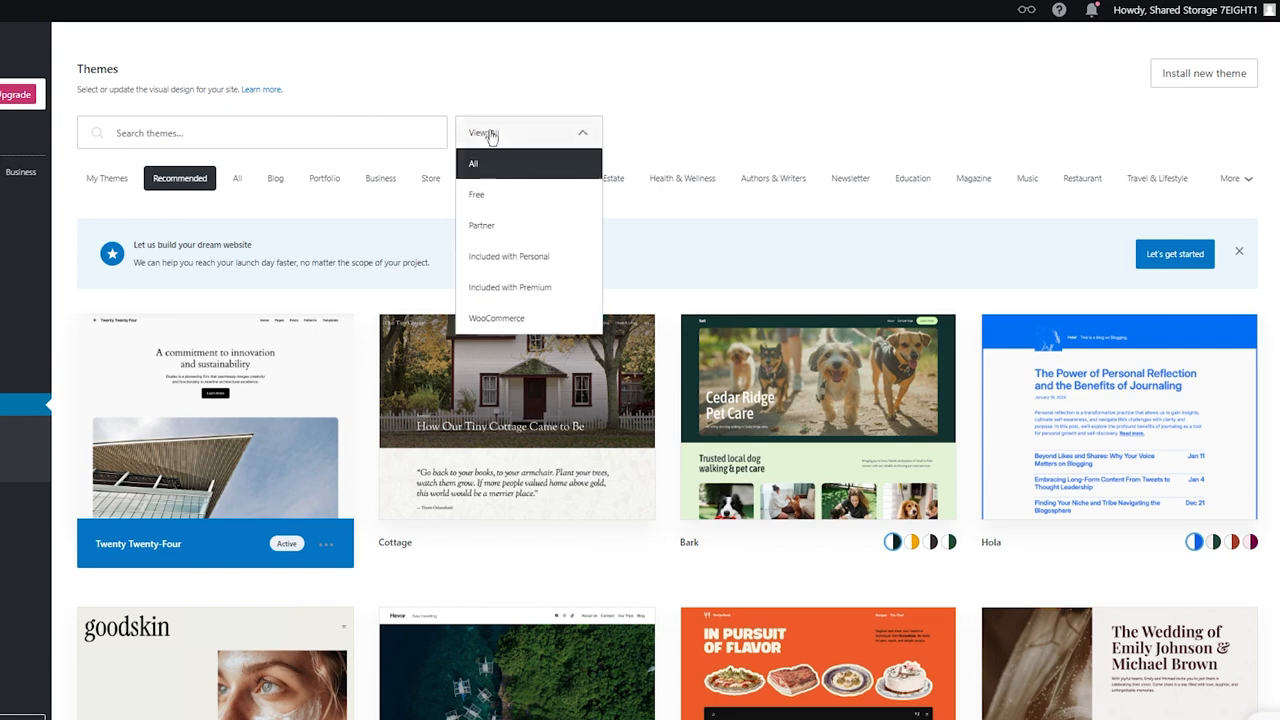
click(490, 135)
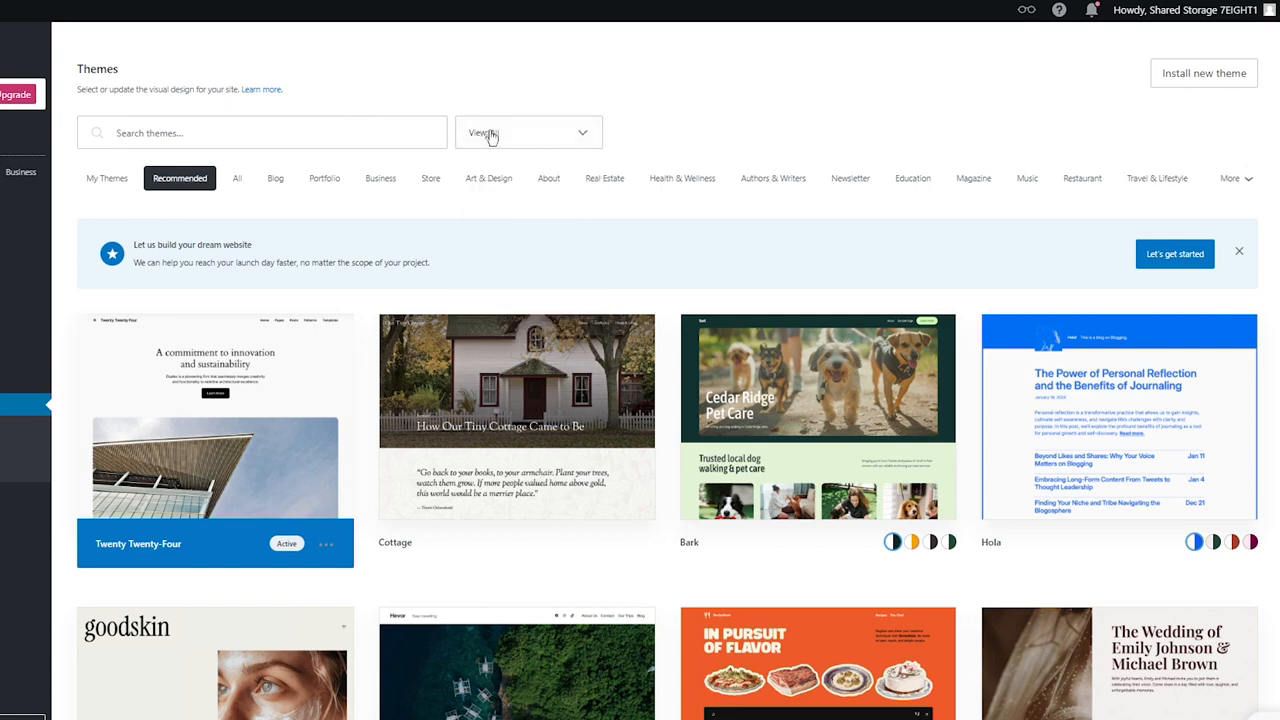
click(378, 178)
click(429, 180)
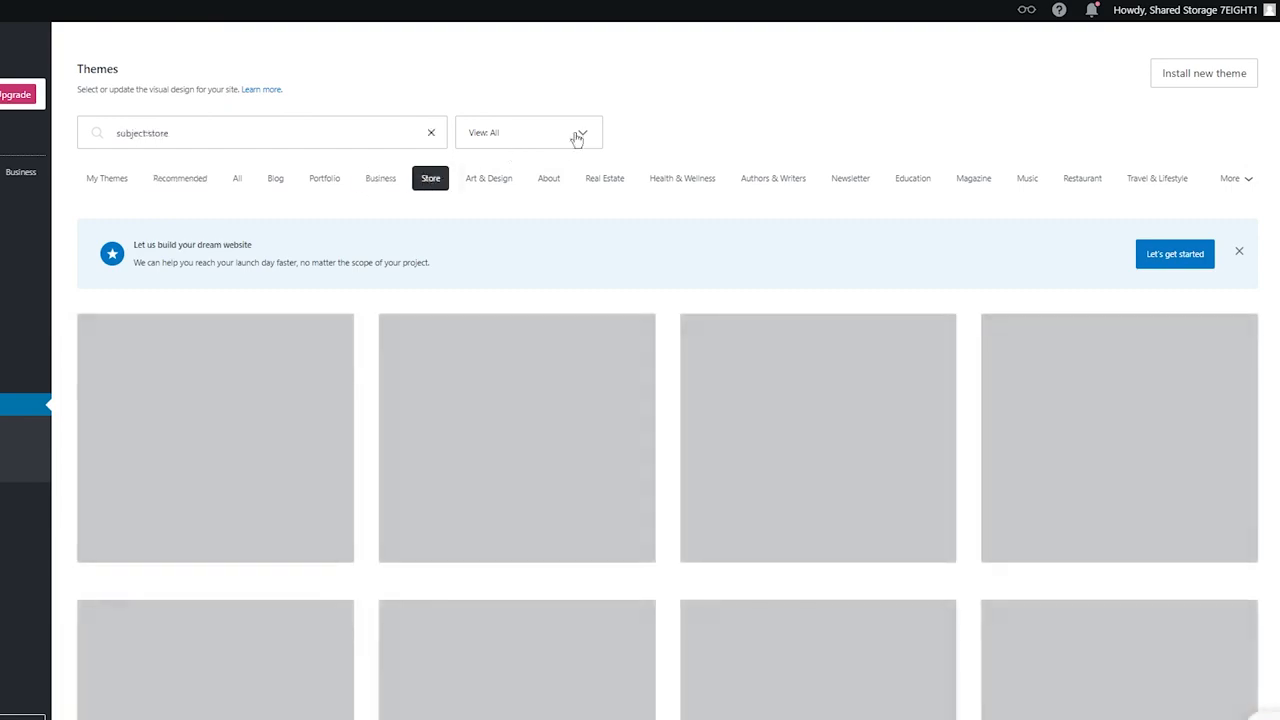
Step: Browse through the Store themes and their descriptions
scroll(662, 338, down, 2)
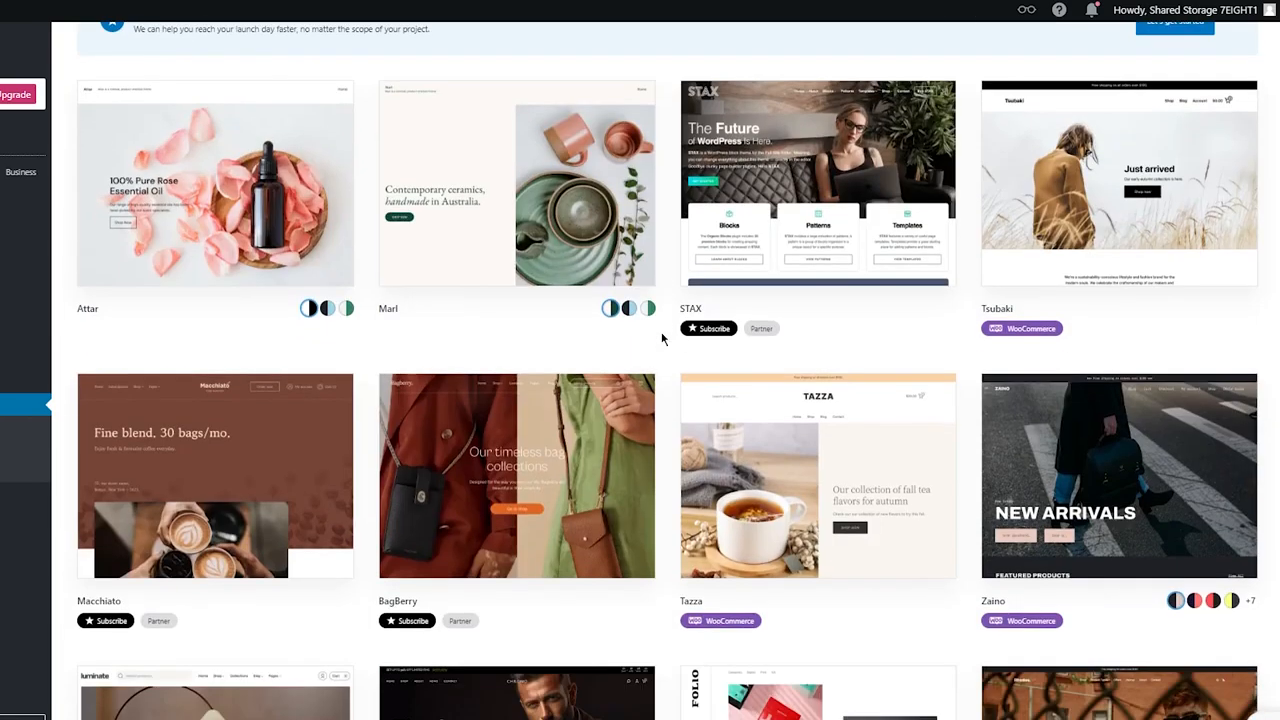
scroll(662, 338, down, 7)
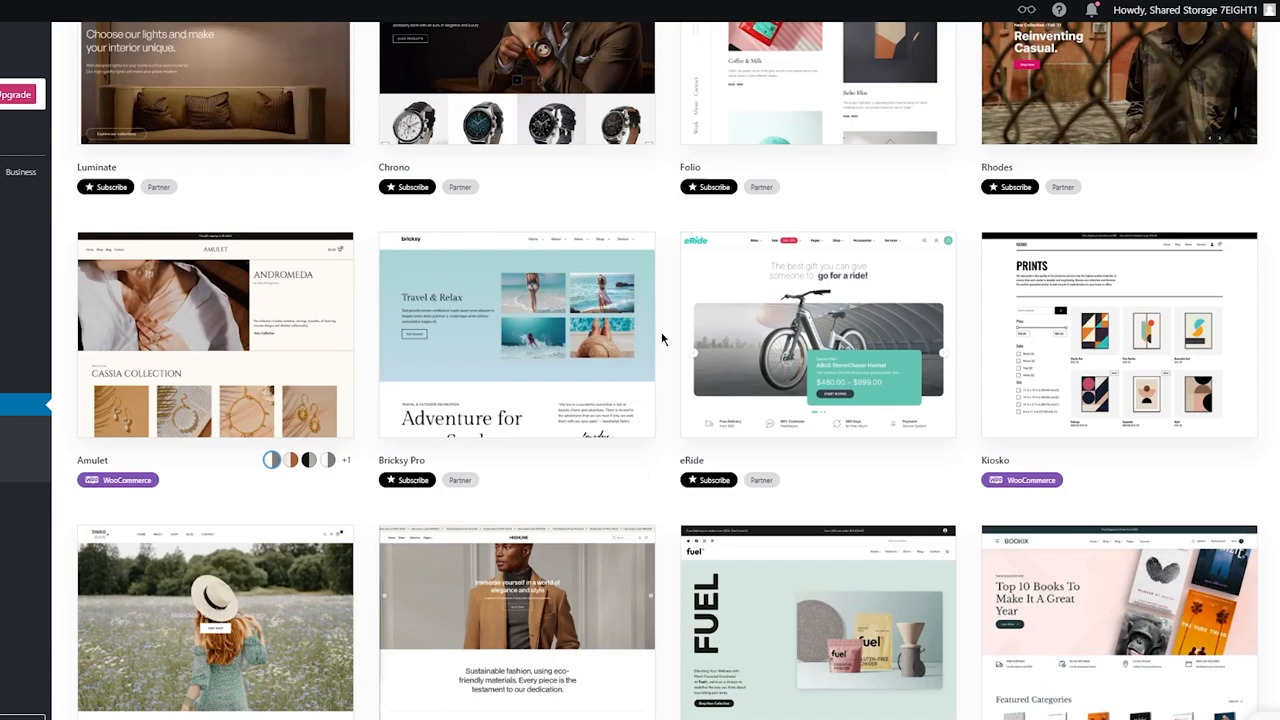
scroll(662, 338, down, 4)
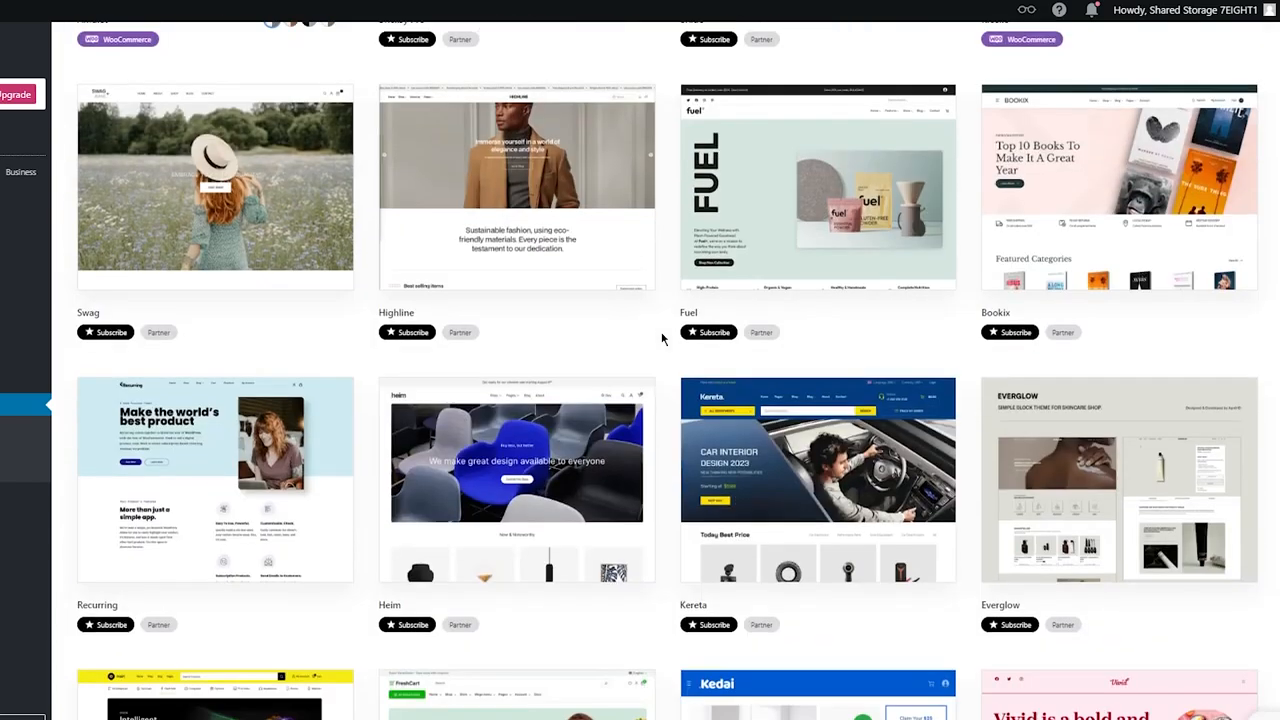
scroll(662, 338, down, 9)
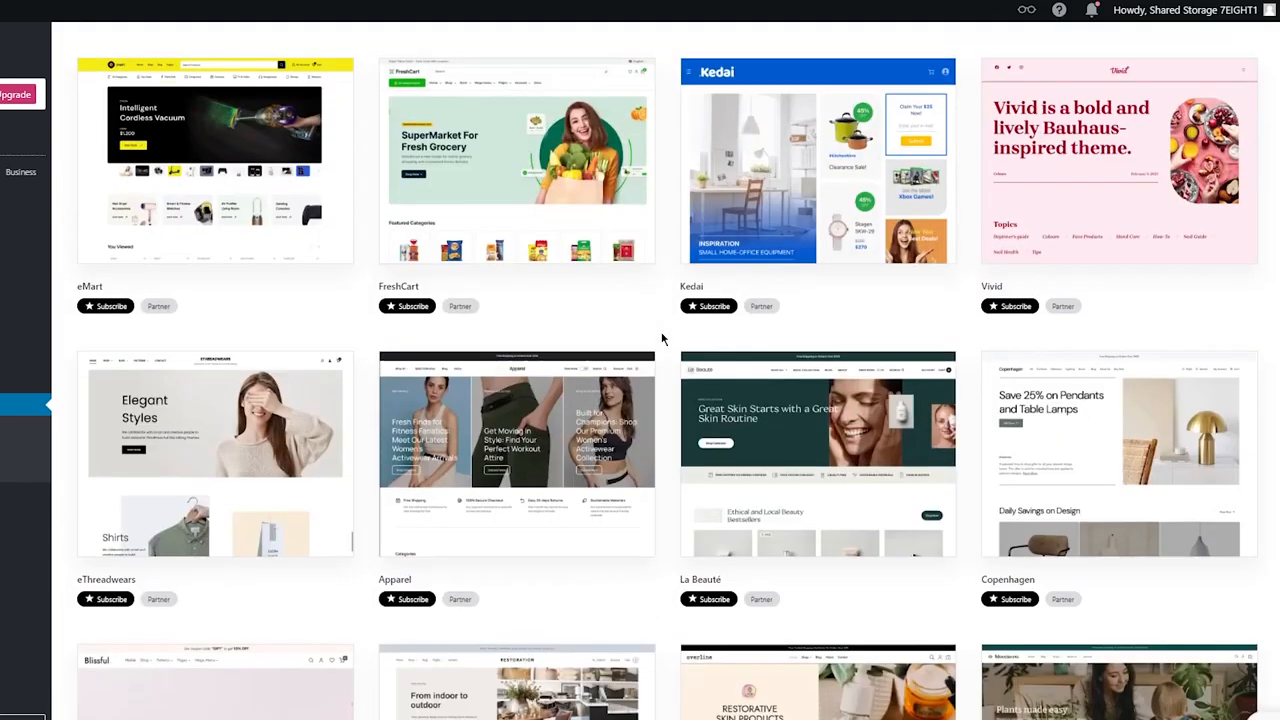
scroll(662, 338, down, 3)
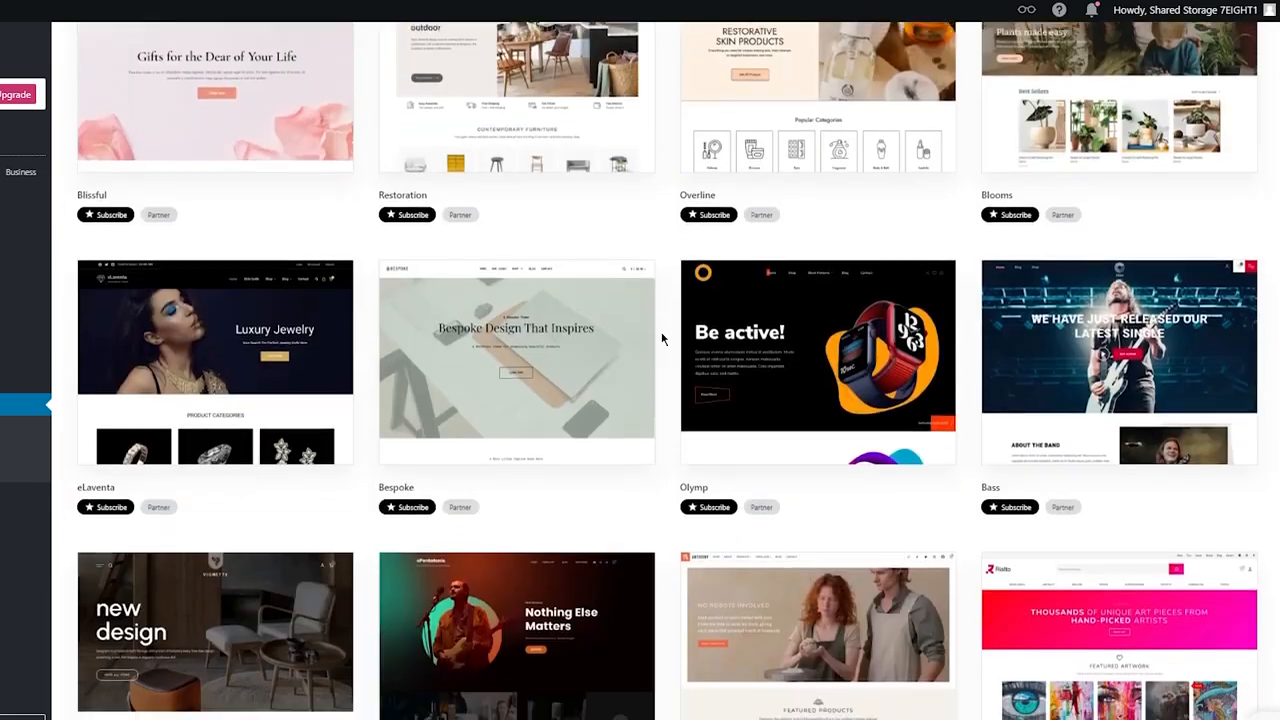
scroll(662, 338, down, 2)
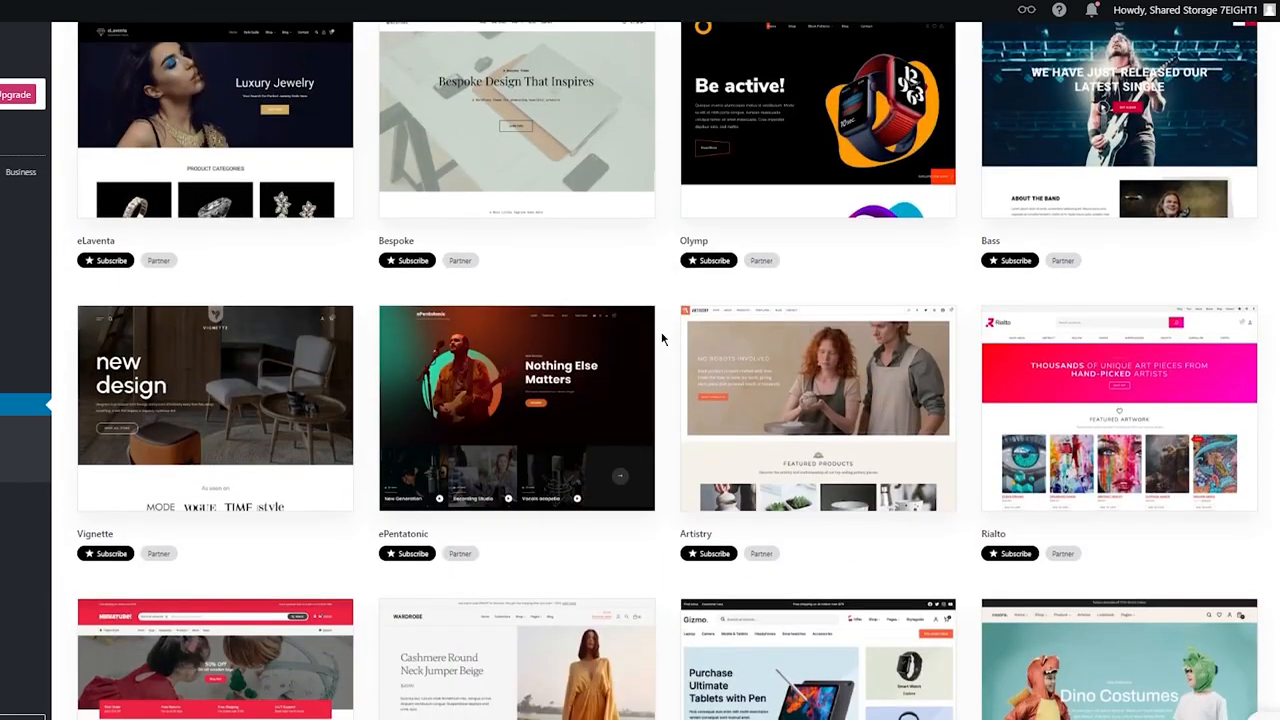
scroll(662, 338, down, 3)
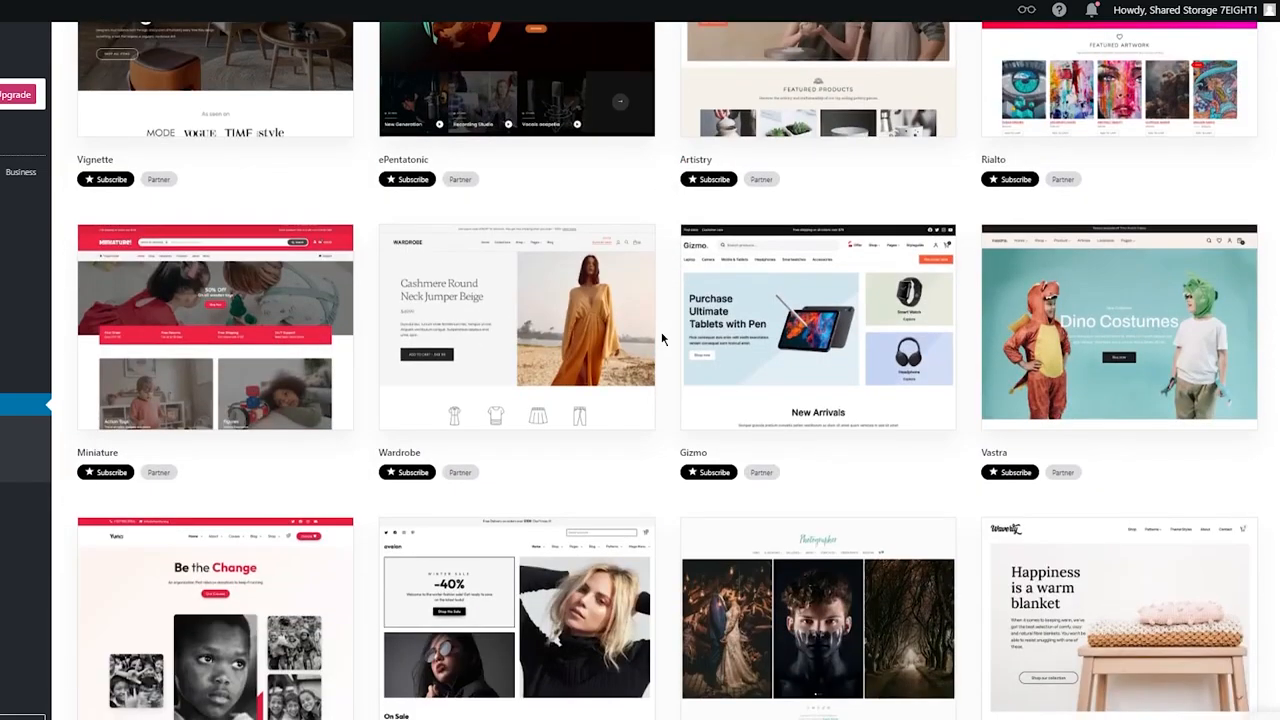
scroll(662, 338, down, 5)
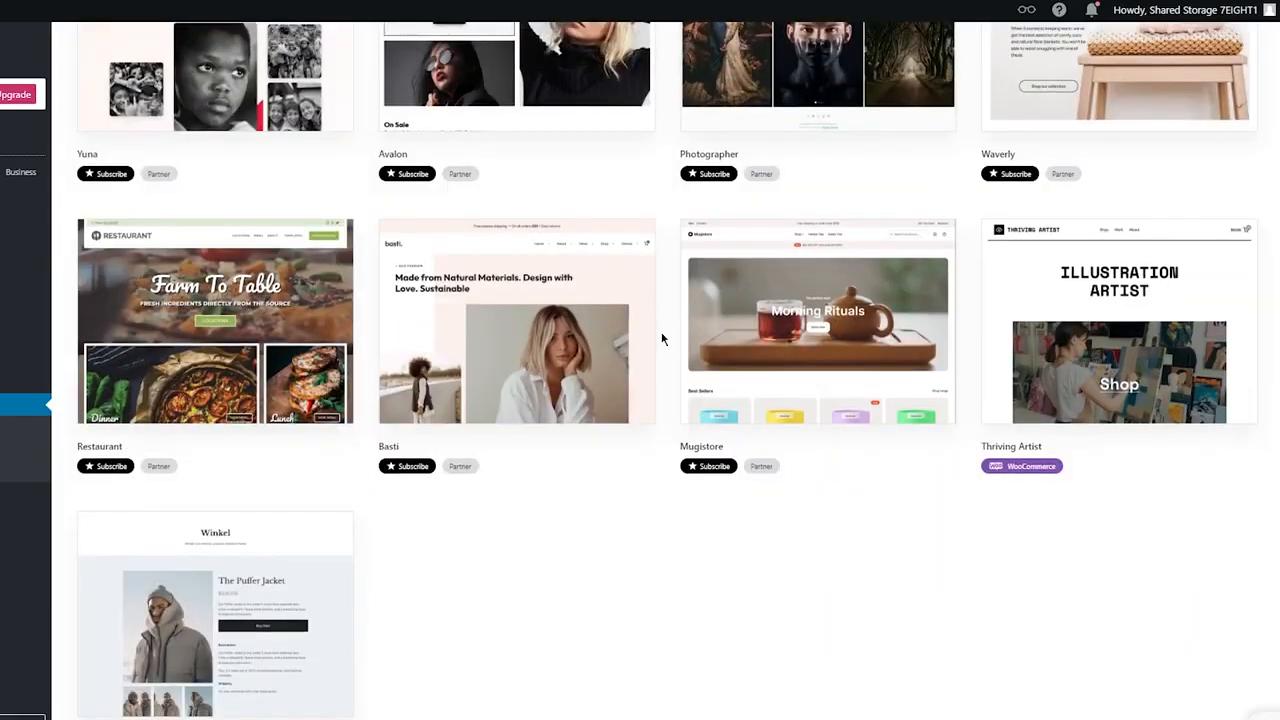
scroll(662, 338, down, 10)
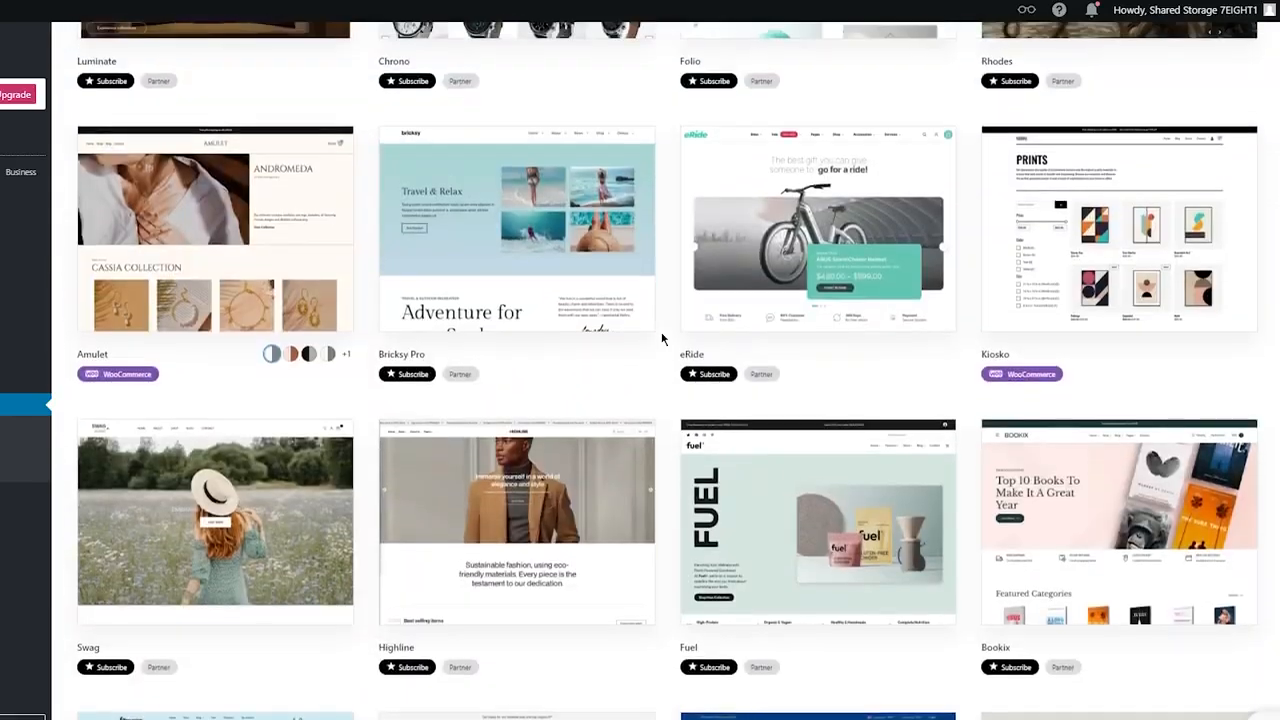
scroll(662, 338, up, 7)
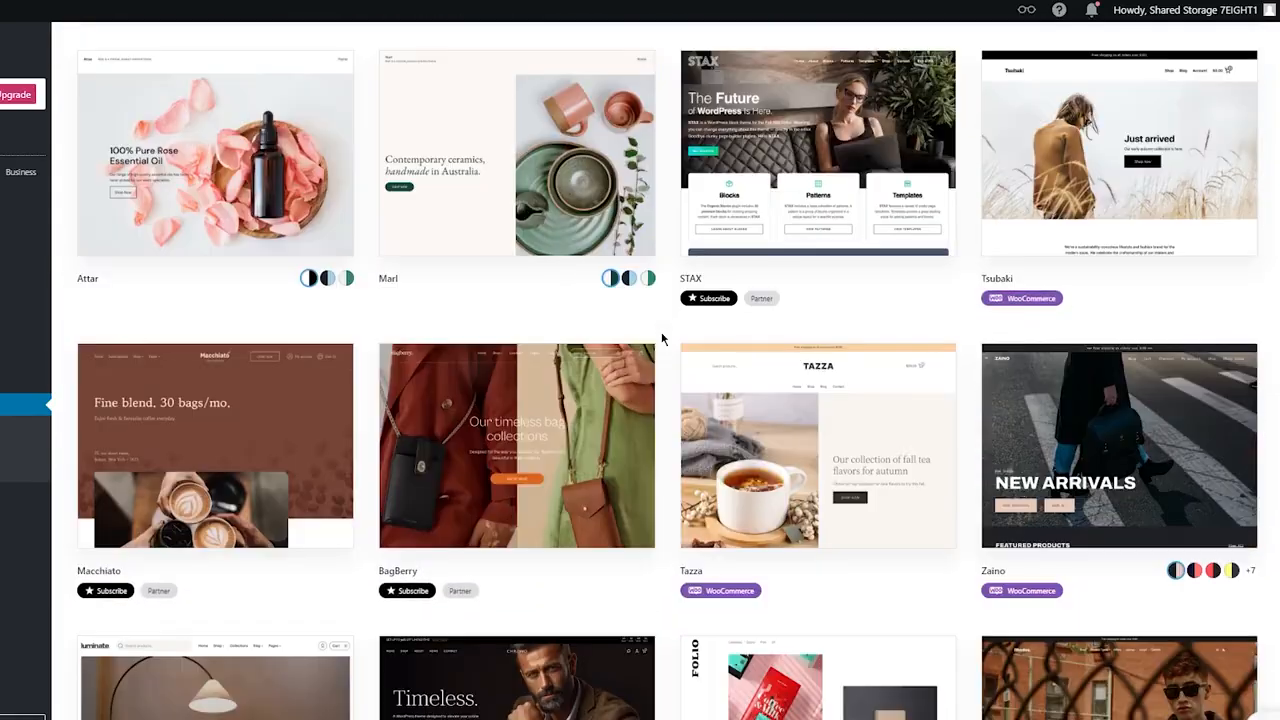
scroll(662, 338, up, 3)
scroll(662, 338, down, 3)
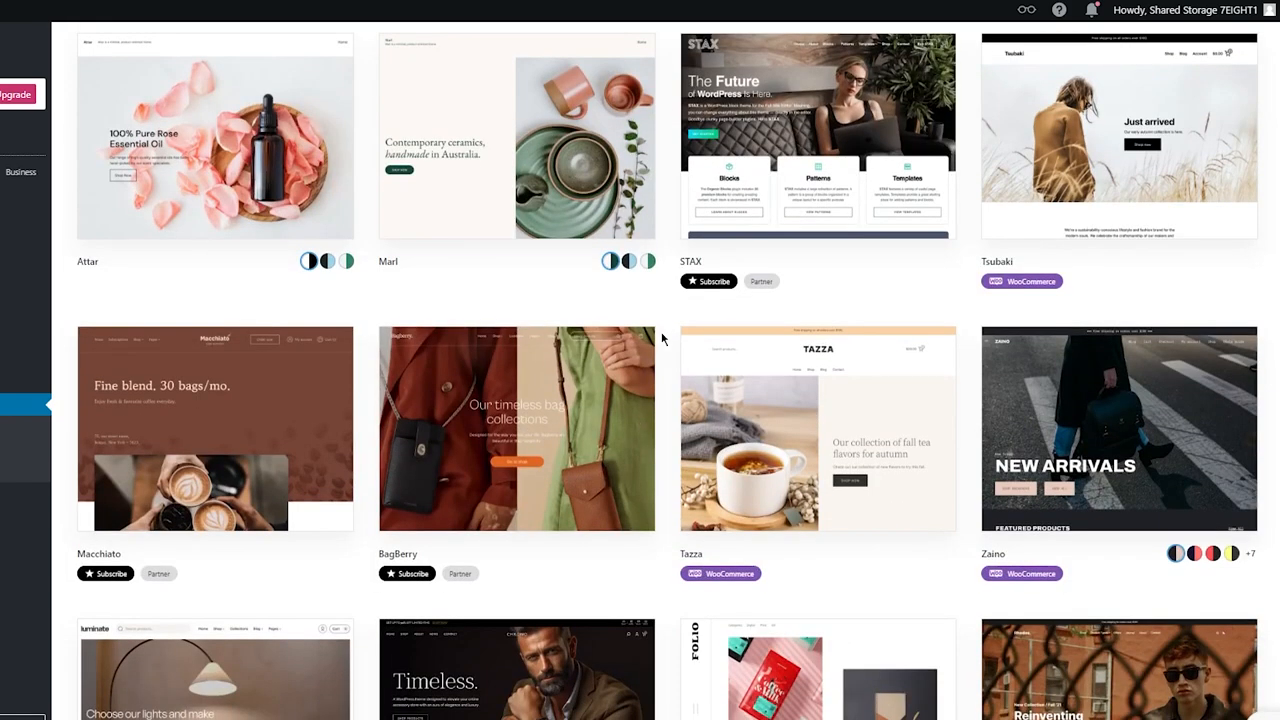
mouse_move(1115, 390)
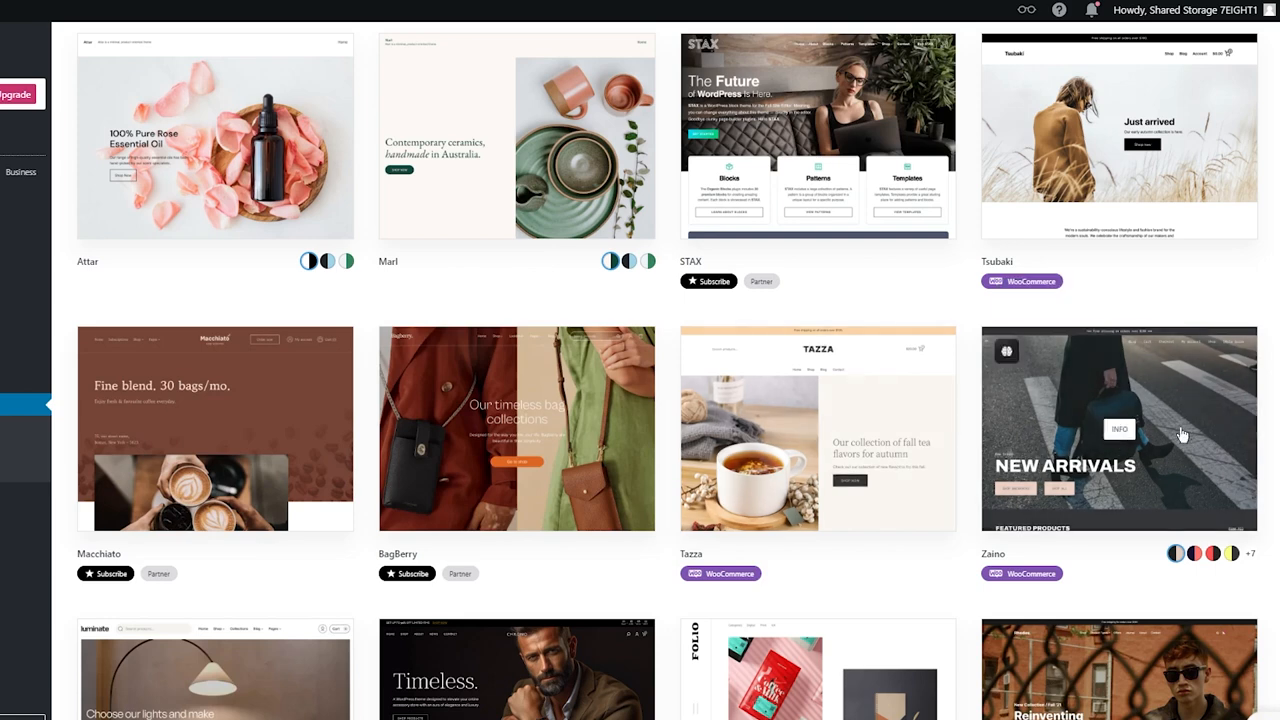
mouse_move(1182, 434)
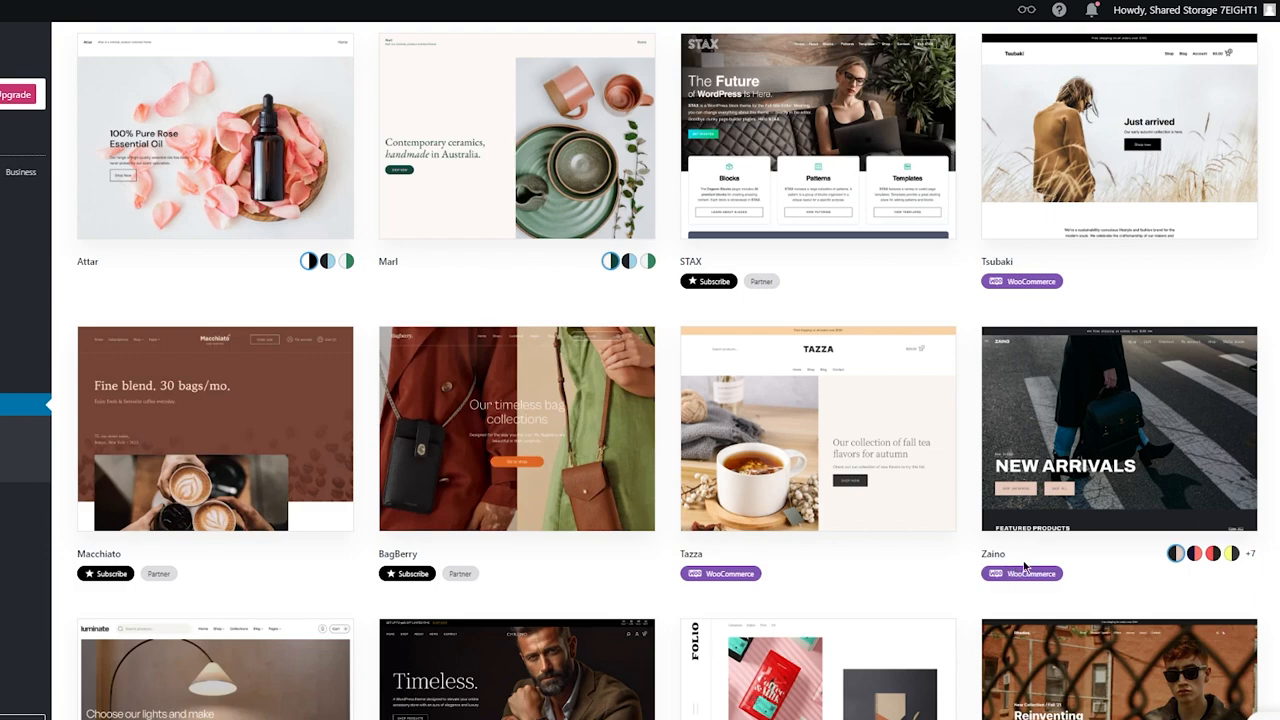
scroll(1025, 567, down, 4)
mouse_move(1128, 345)
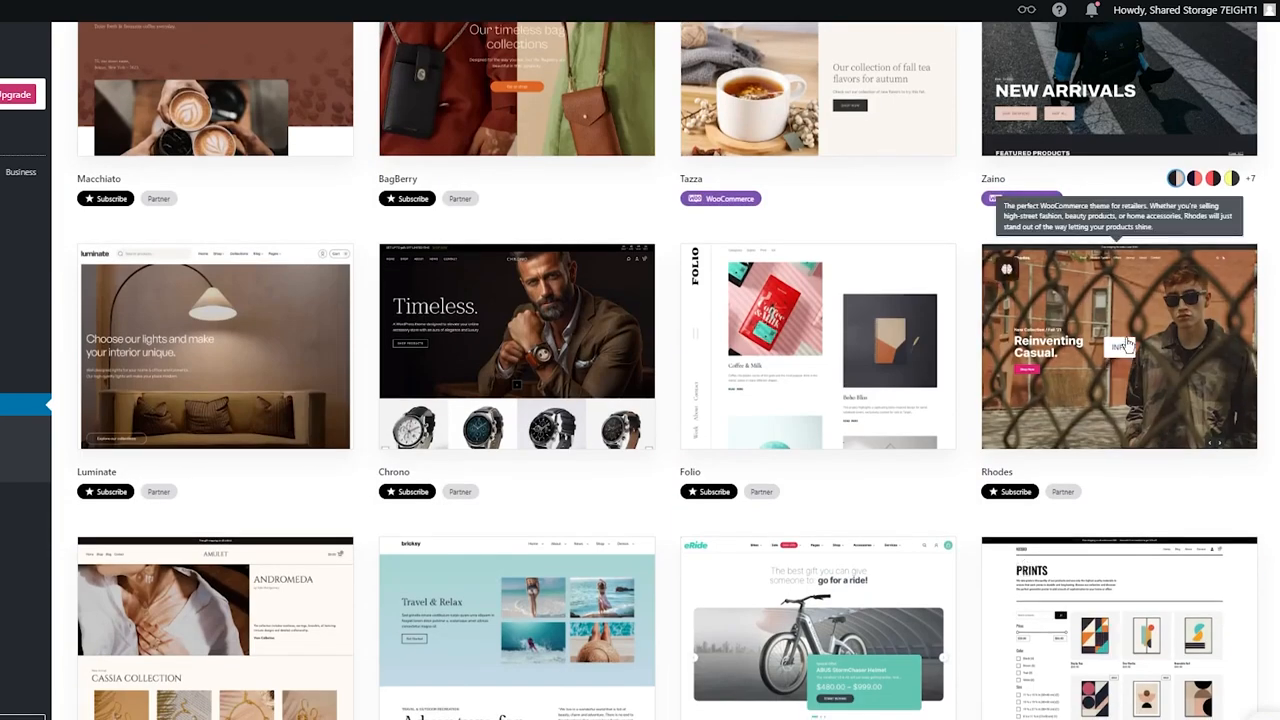
scroll(1125, 345, up, 4)
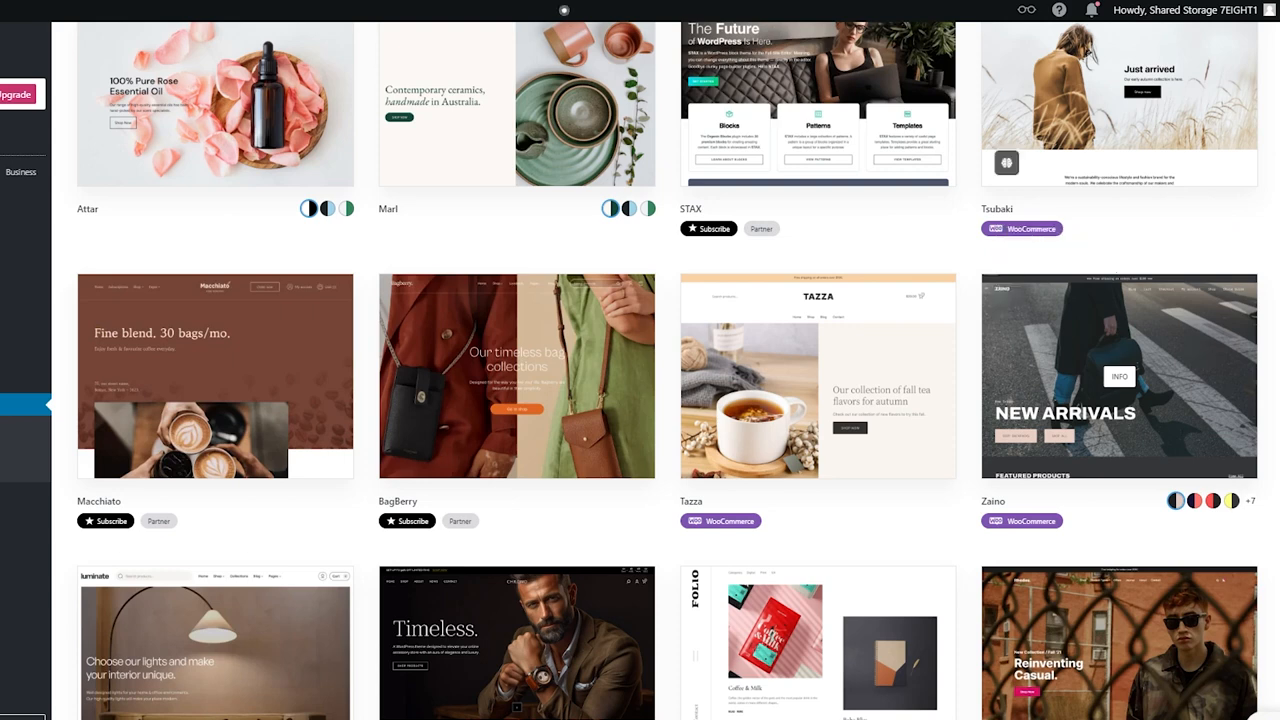
Step: Open the Zaino theme's details page
click(1119, 376)
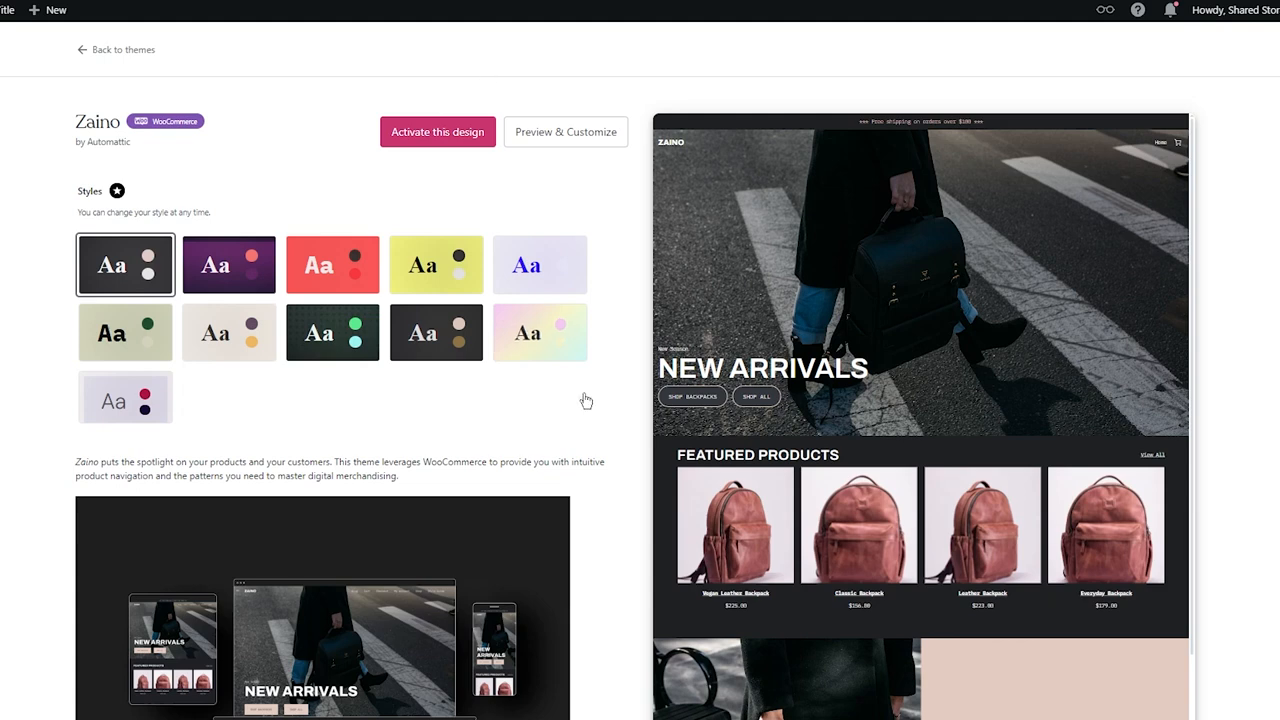
mouse_move(654, 456)
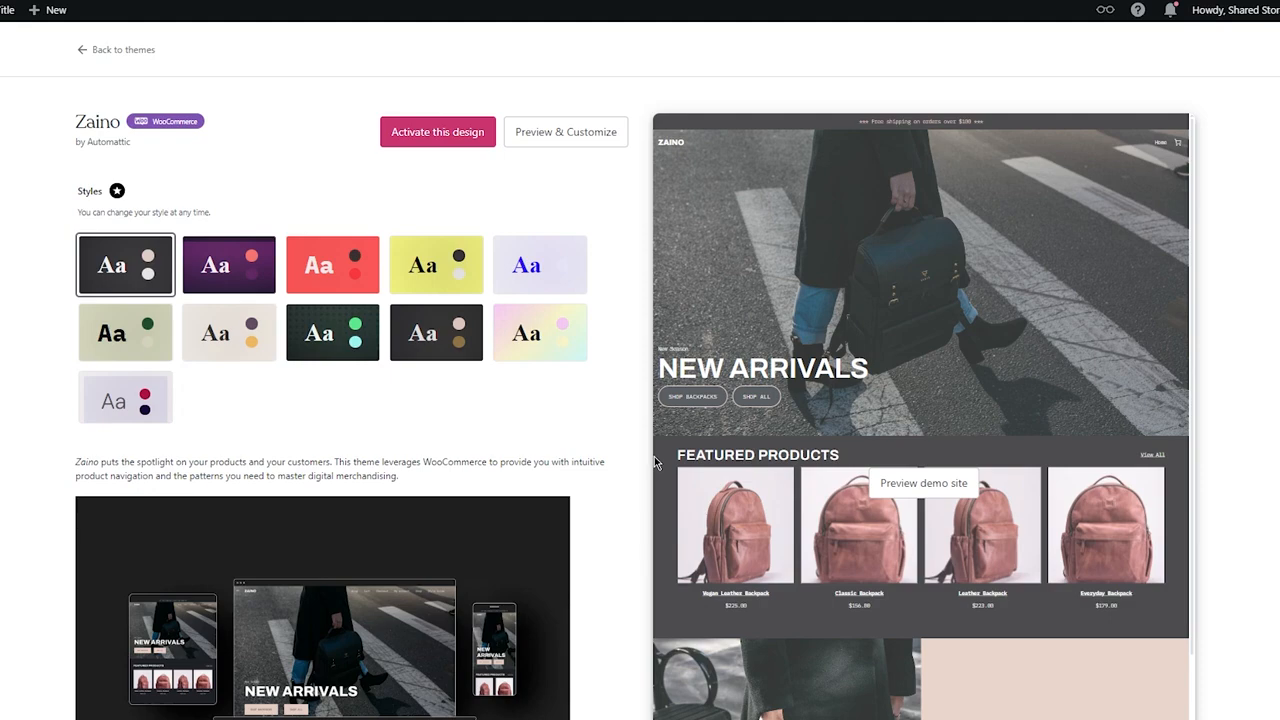
scroll(608, 363, down, 1)
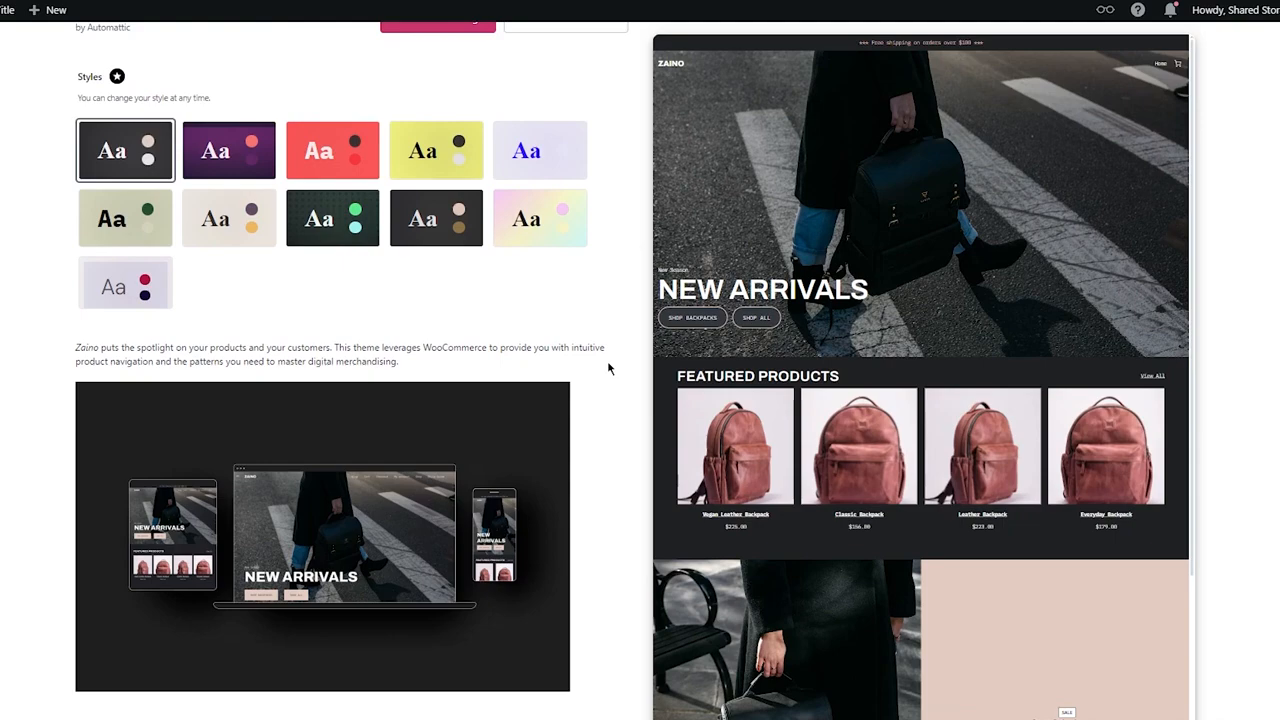
scroll(608, 363, up, 1)
Step: Preview Zaino's style variations one after another and select the Whisper style
click(229, 266)
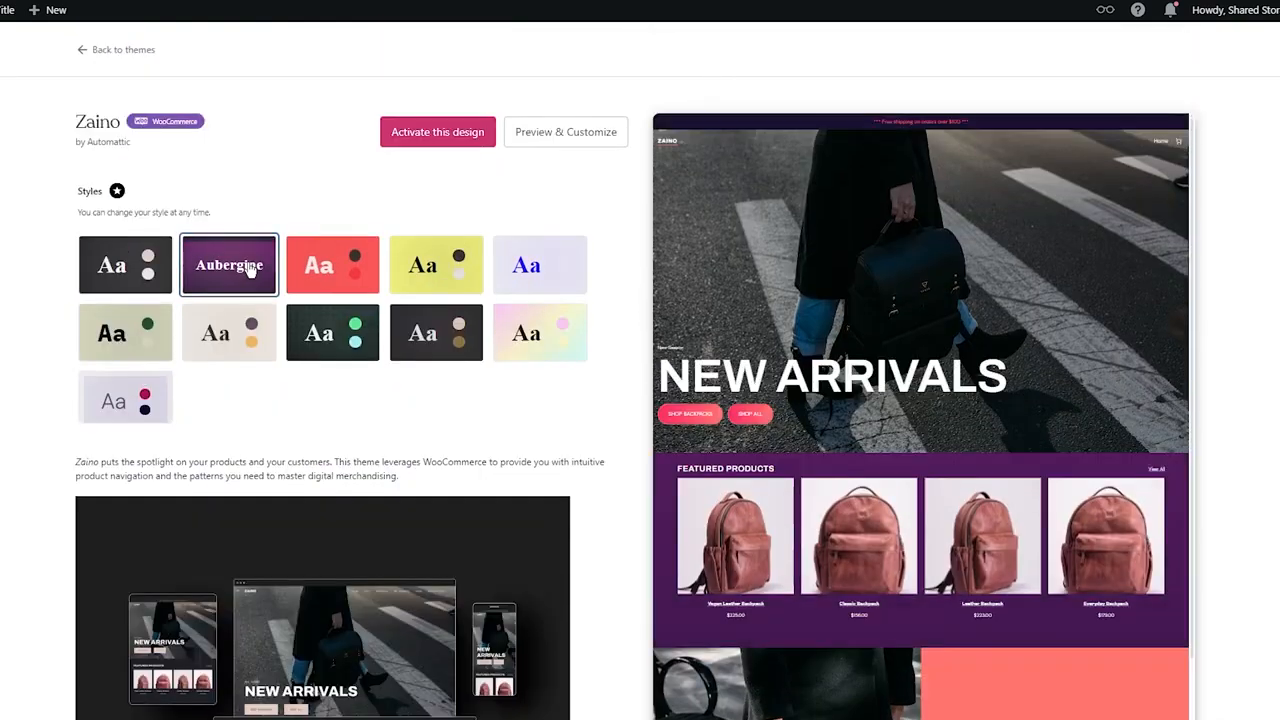
click(341, 290)
click(436, 272)
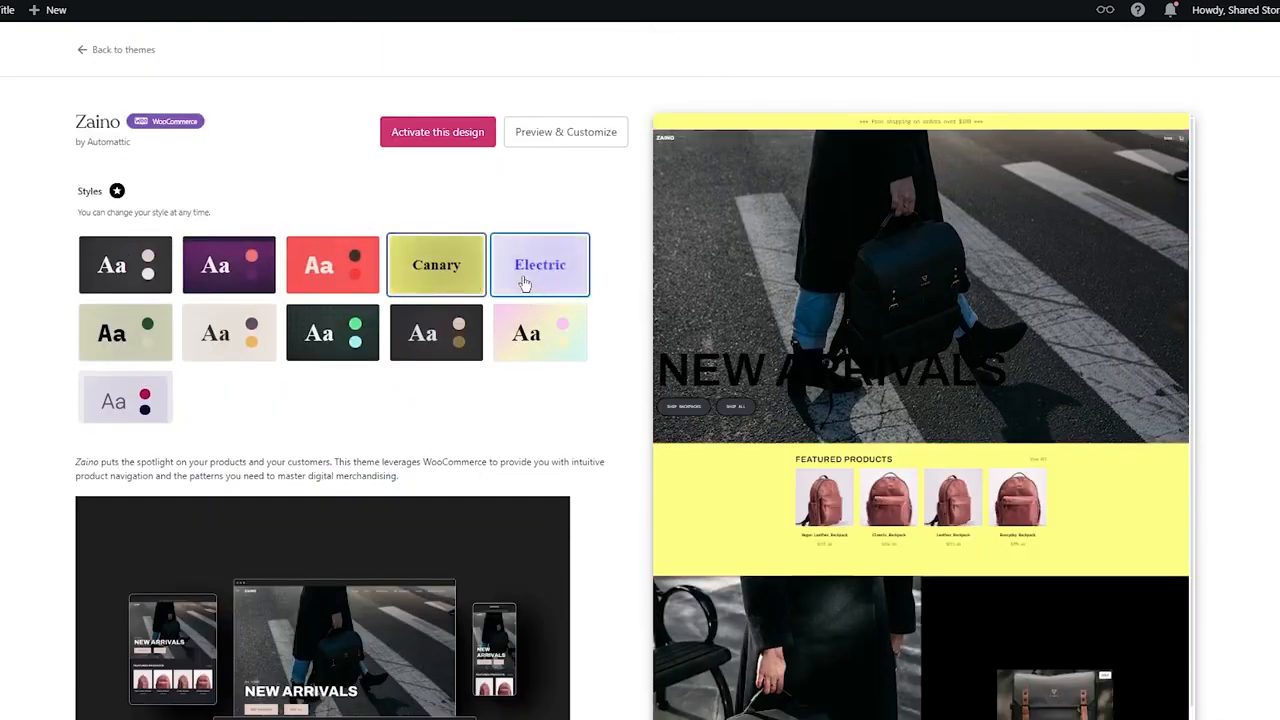
click(527, 284)
click(436, 335)
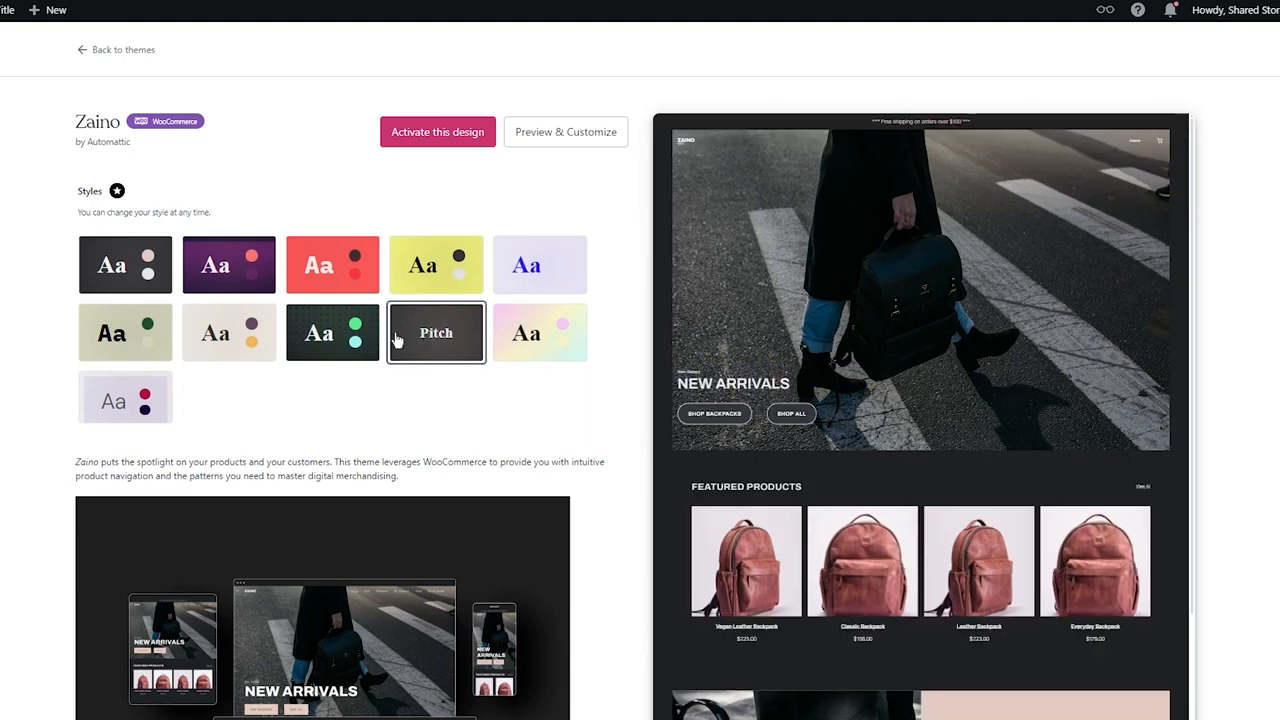
click(355, 338)
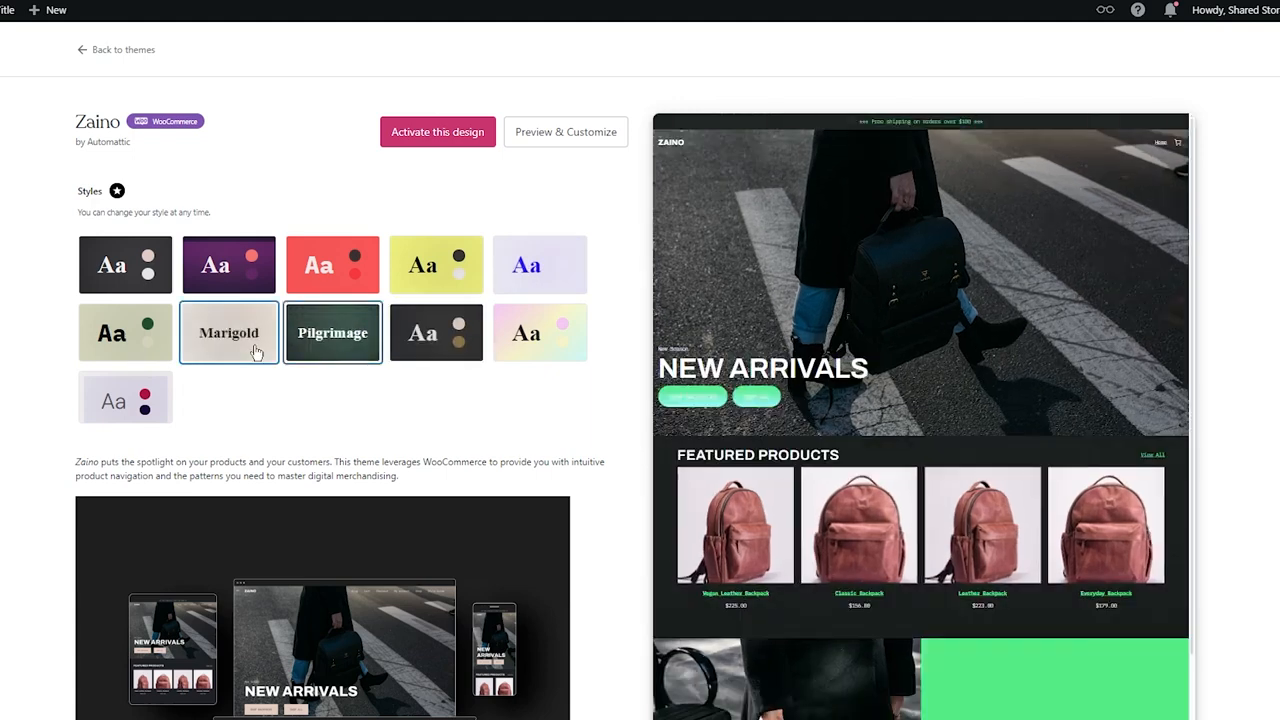
click(125, 398)
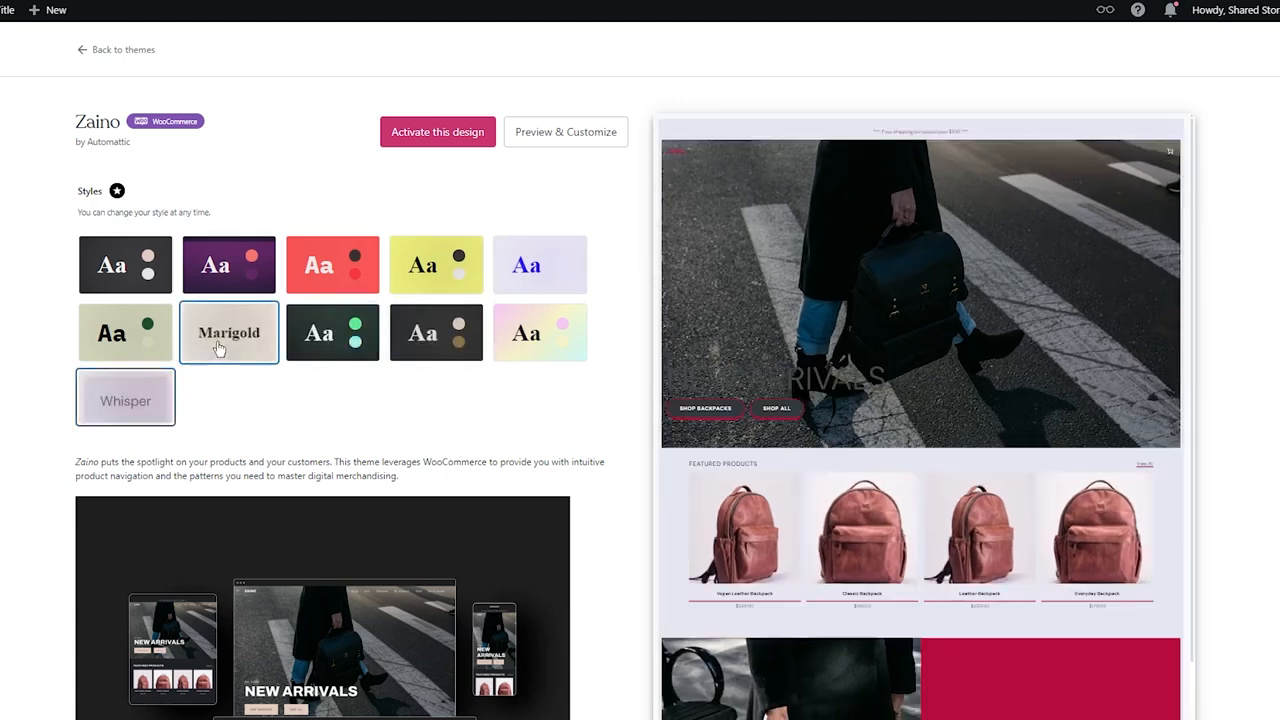
Step: Preview more Zaino style variations and select a dark style variation
click(240, 289)
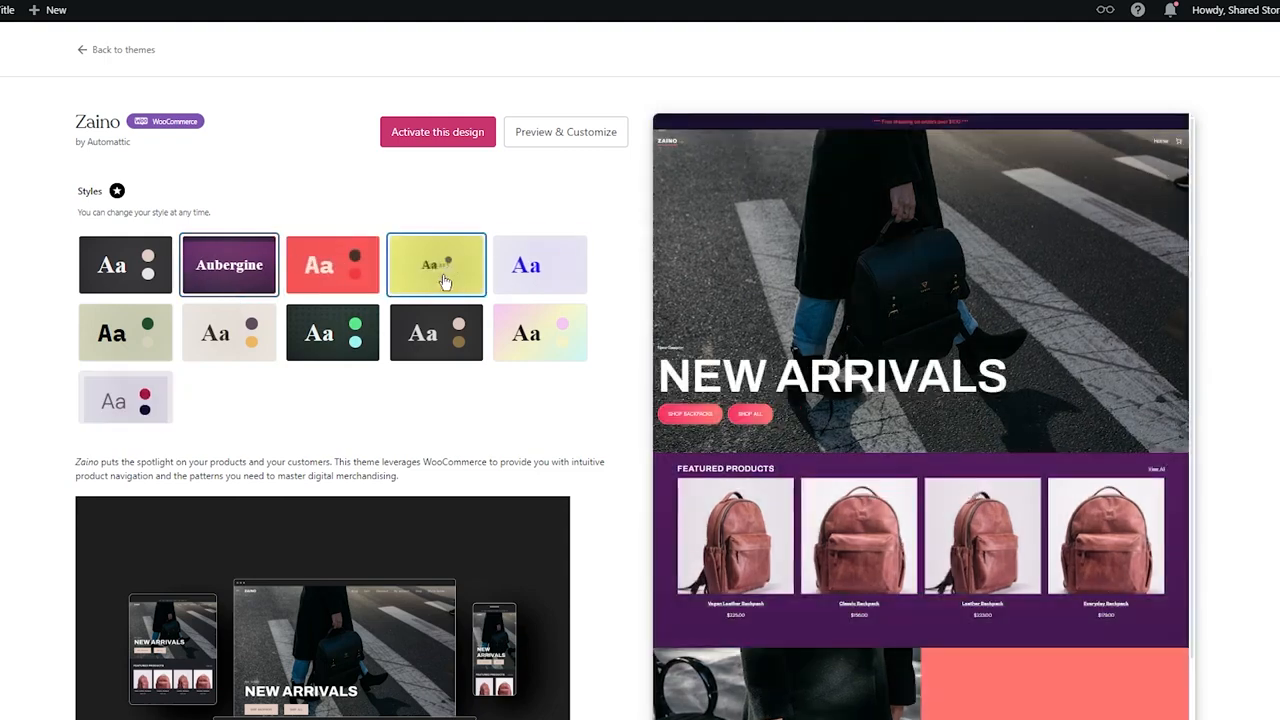
click(332, 332)
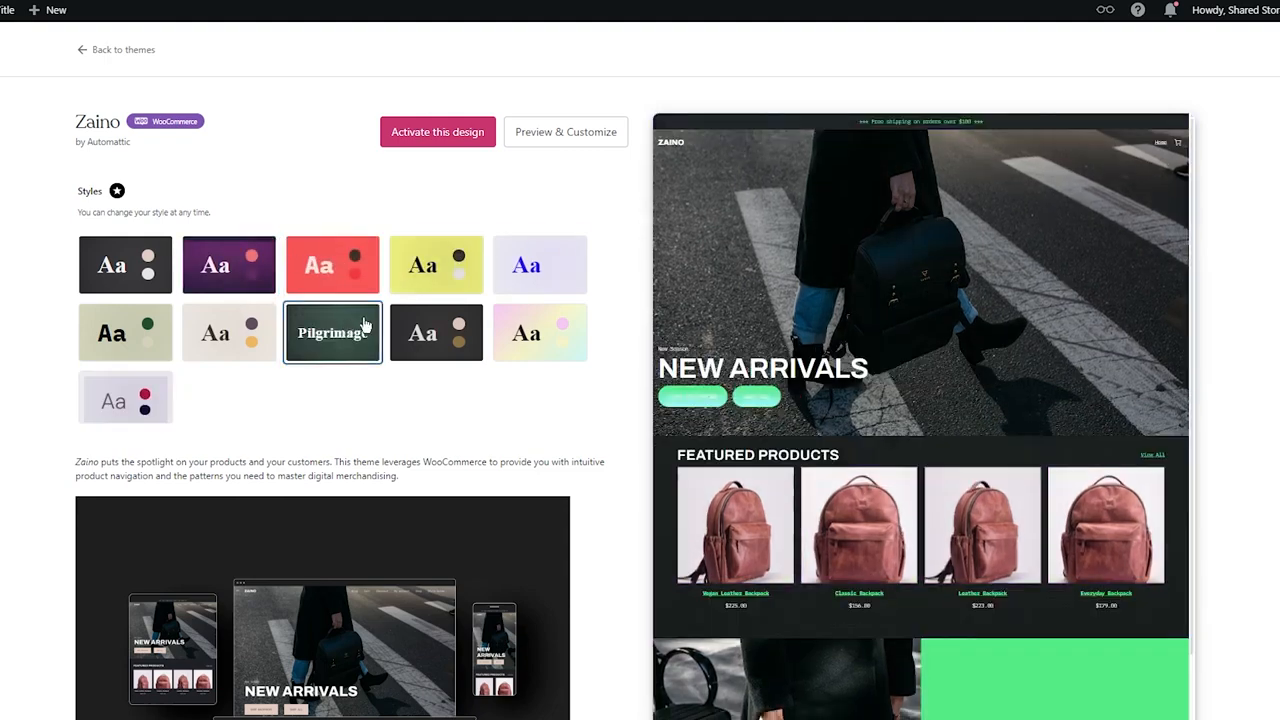
click(451, 333)
Step: Activate the Zaino design and confirm the theme change
scroll(549, 289, down, 7)
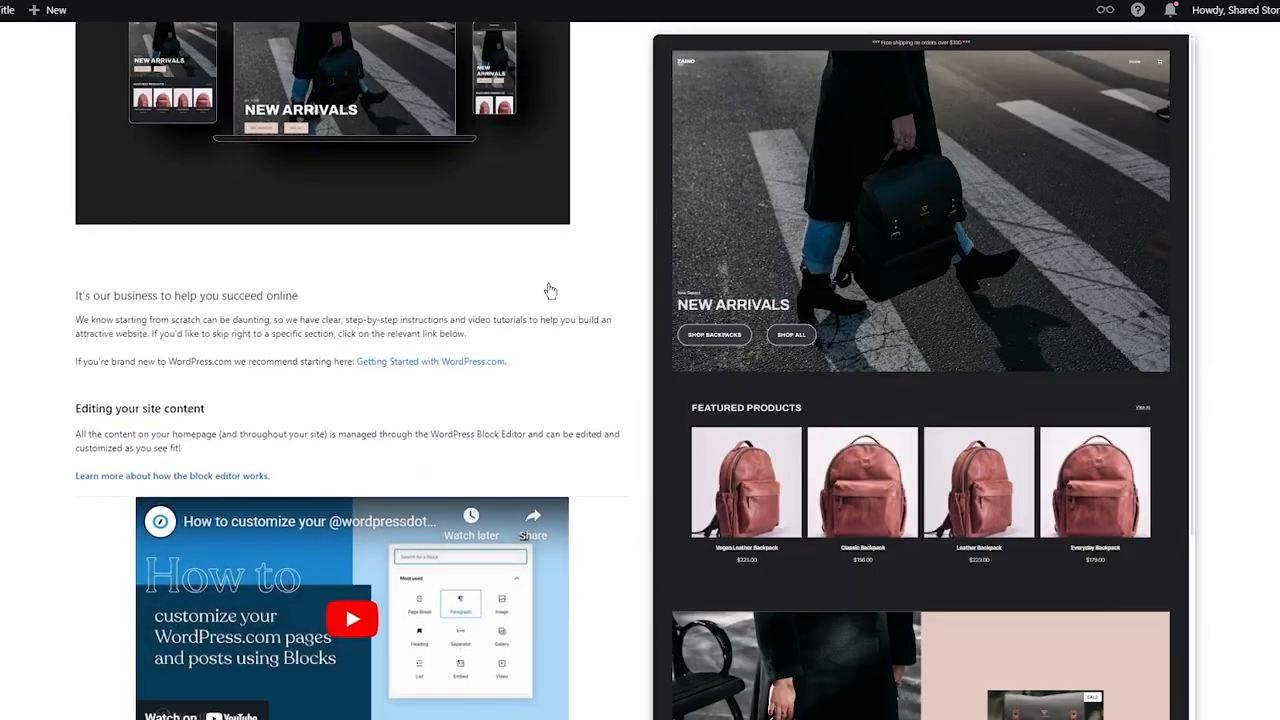
scroll(549, 289, down, 4)
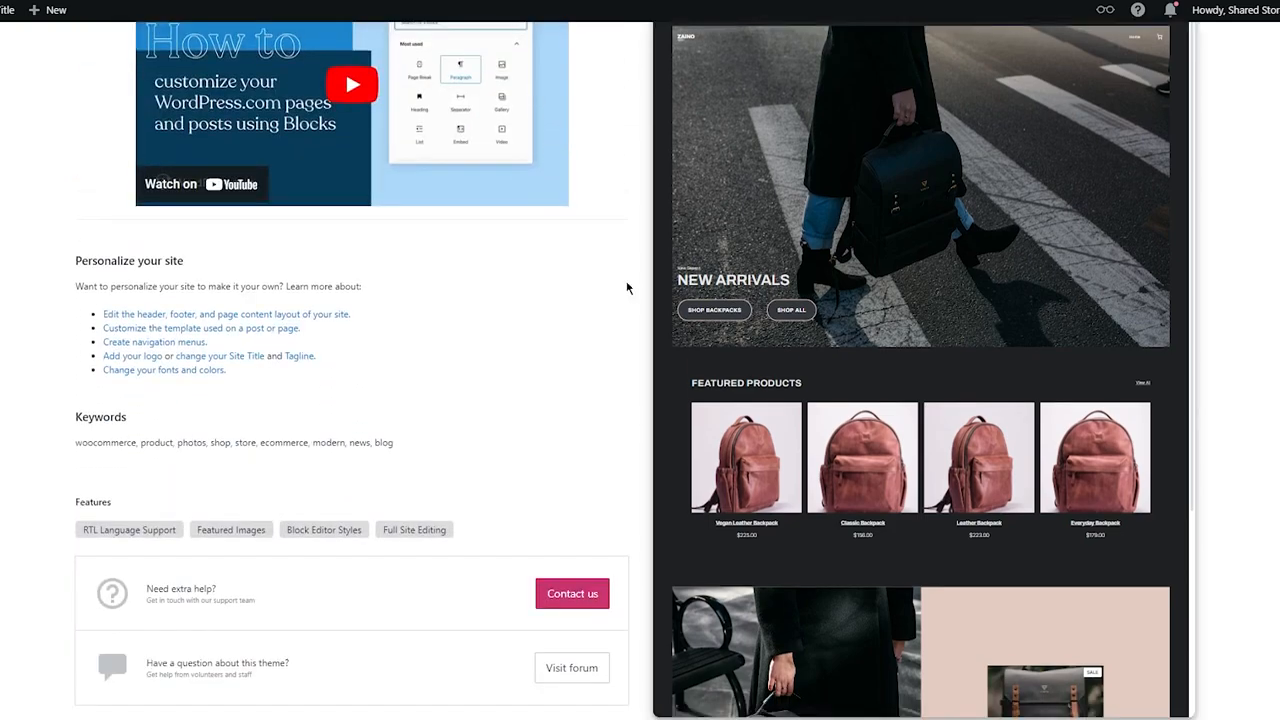
scroll(627, 288, up, 11)
click(462, 138)
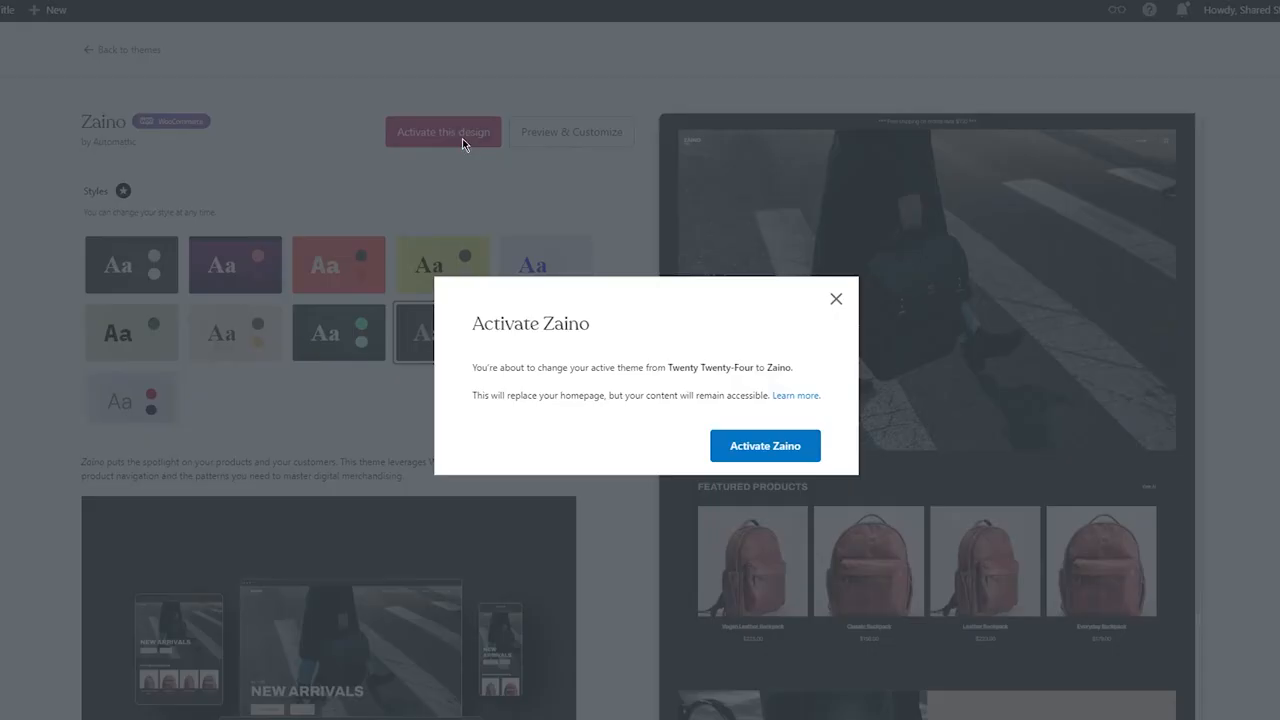
click(754, 452)
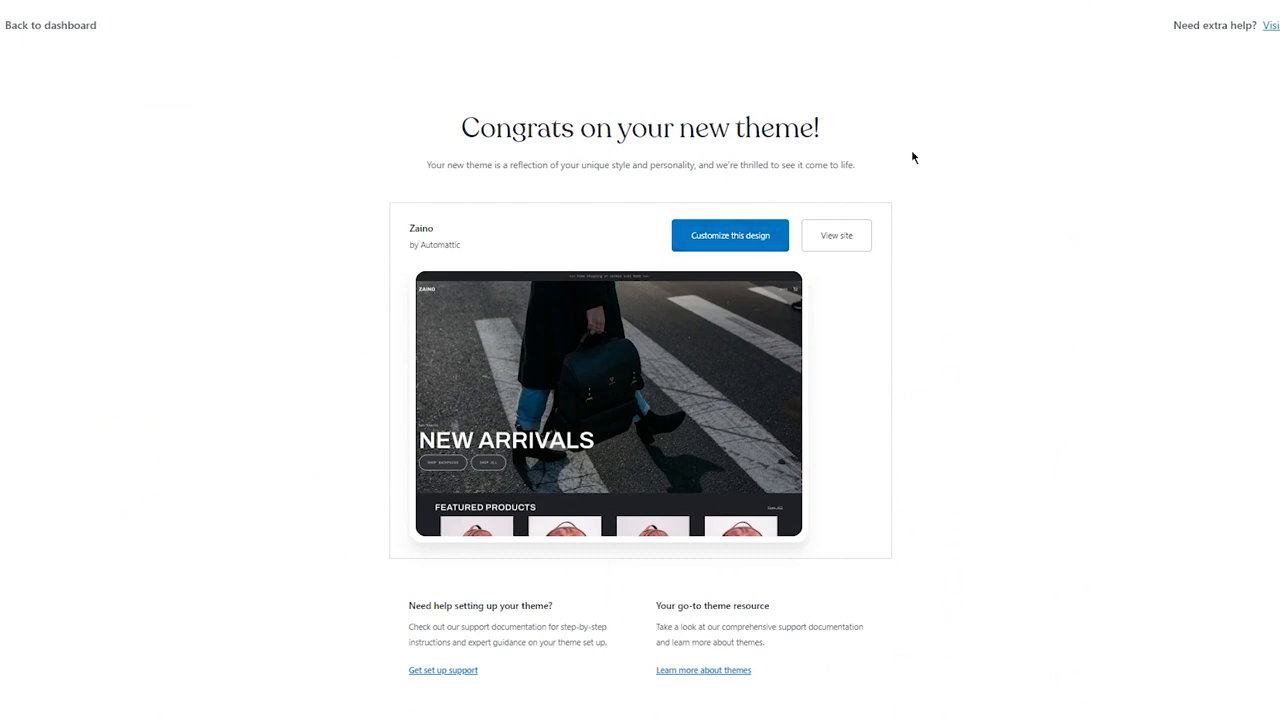
Step: Open the site editor to customize the design and scroll through the homepage
click(740, 238)
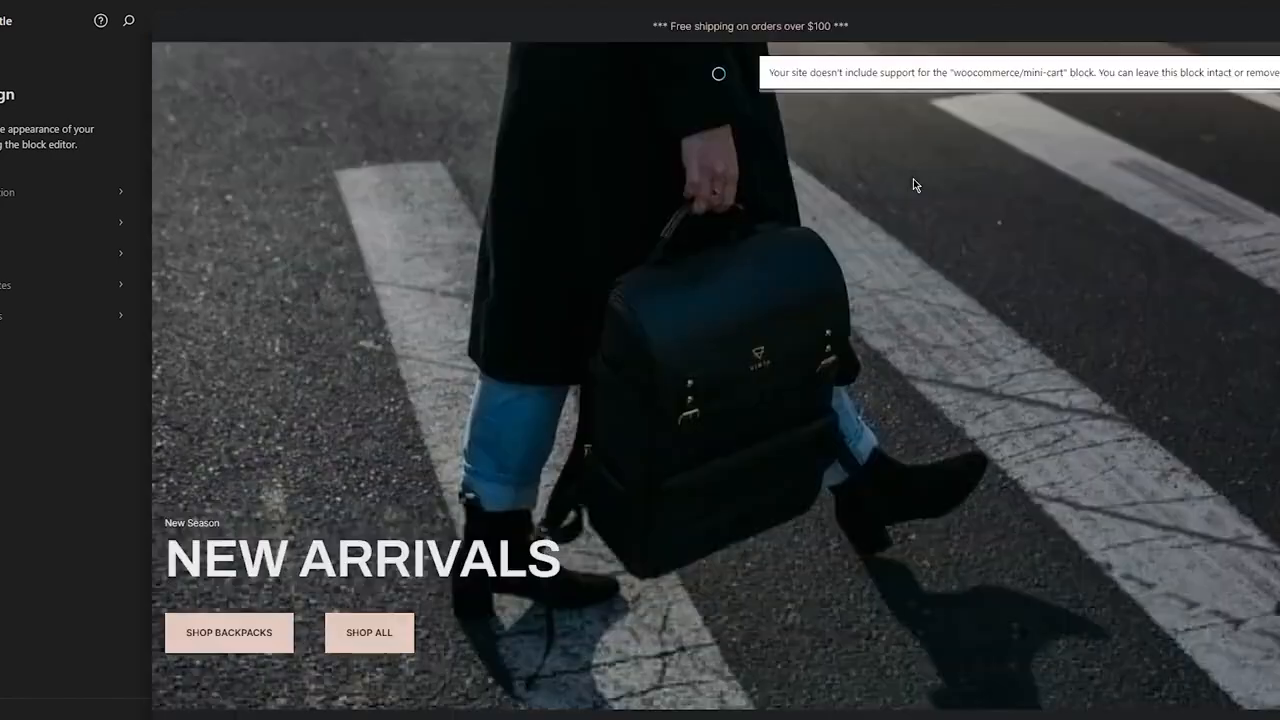
scroll(913, 185, down, 15)
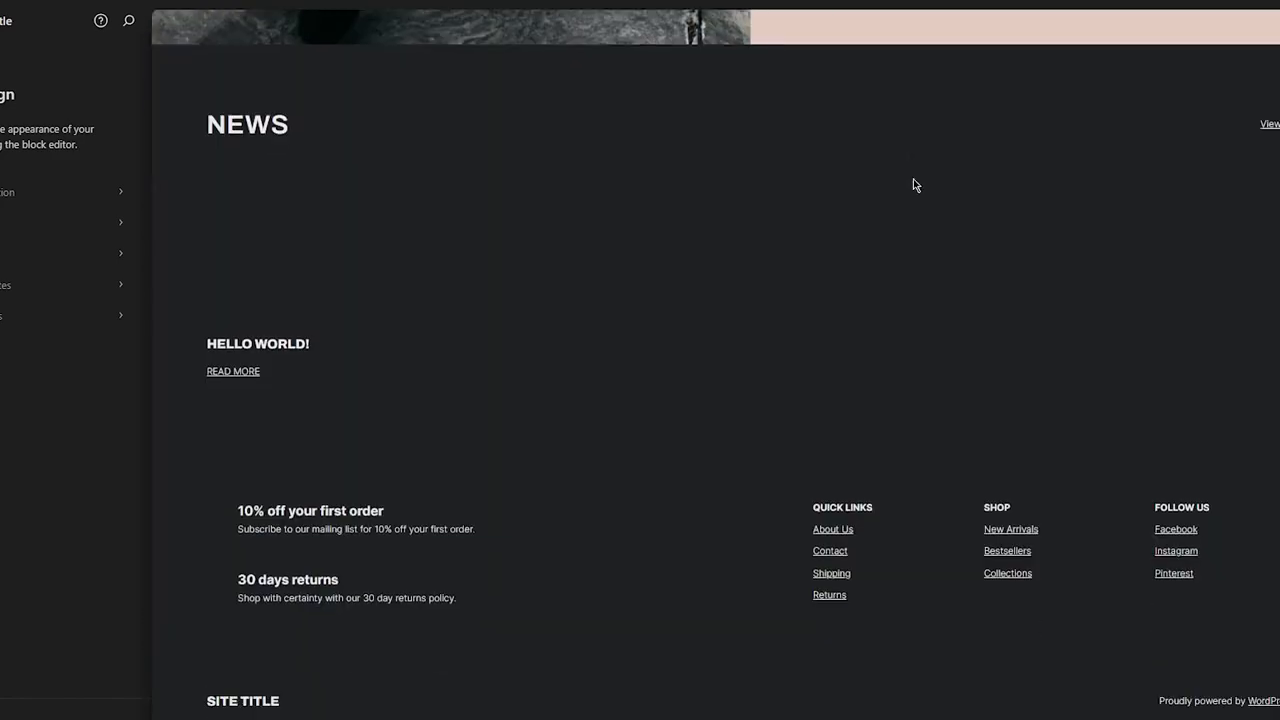
scroll(913, 185, up, 15)
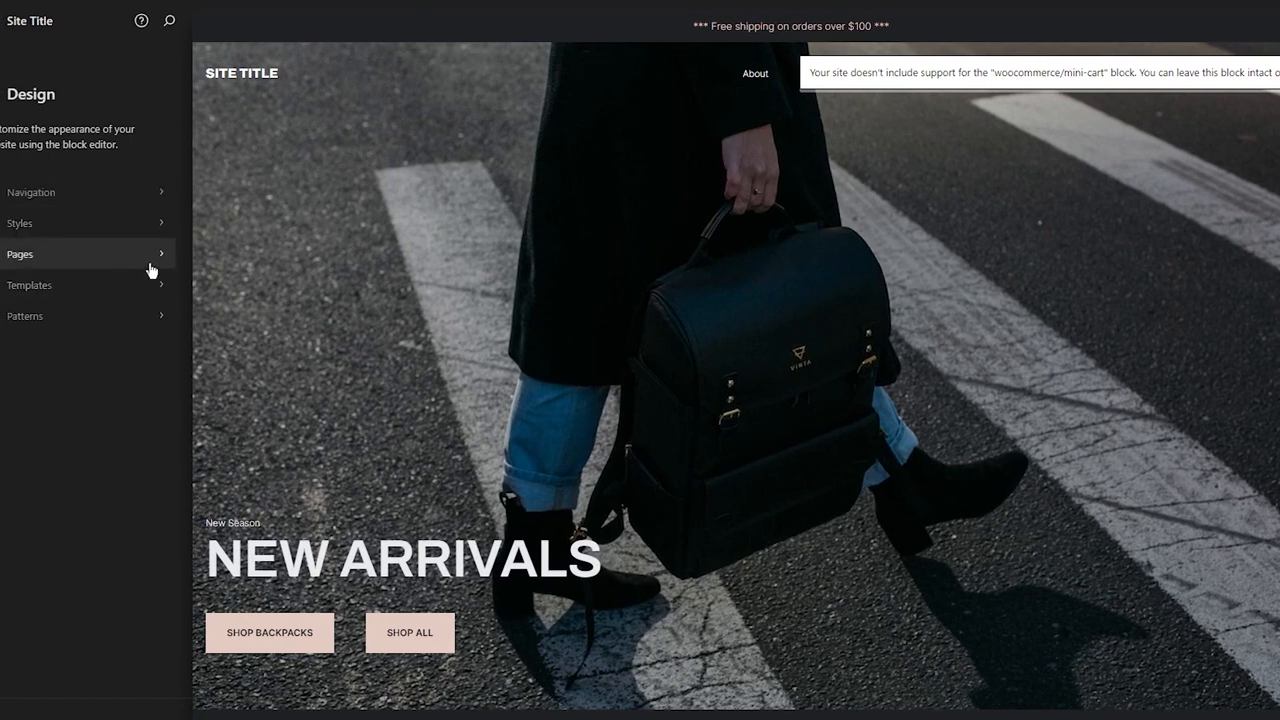
Step: Duplicate the site's Navigation menu and return to the list of navigation menus
click(162, 194)
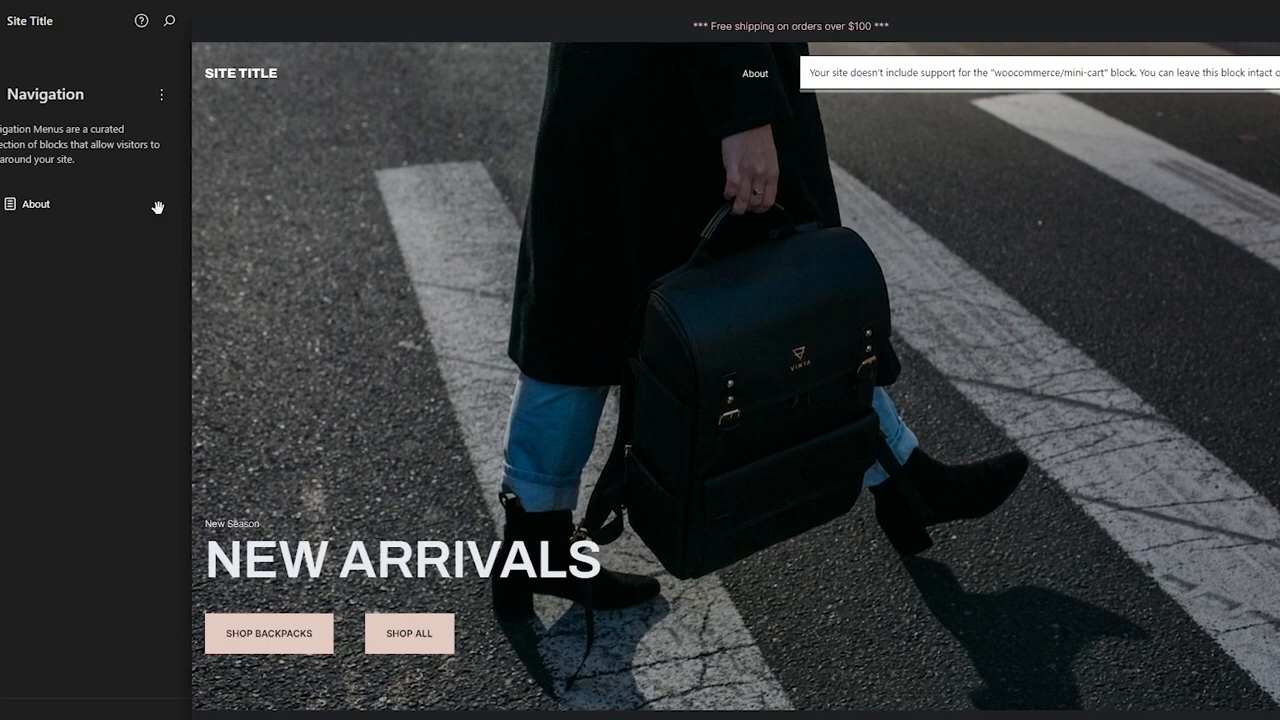
click(159, 97)
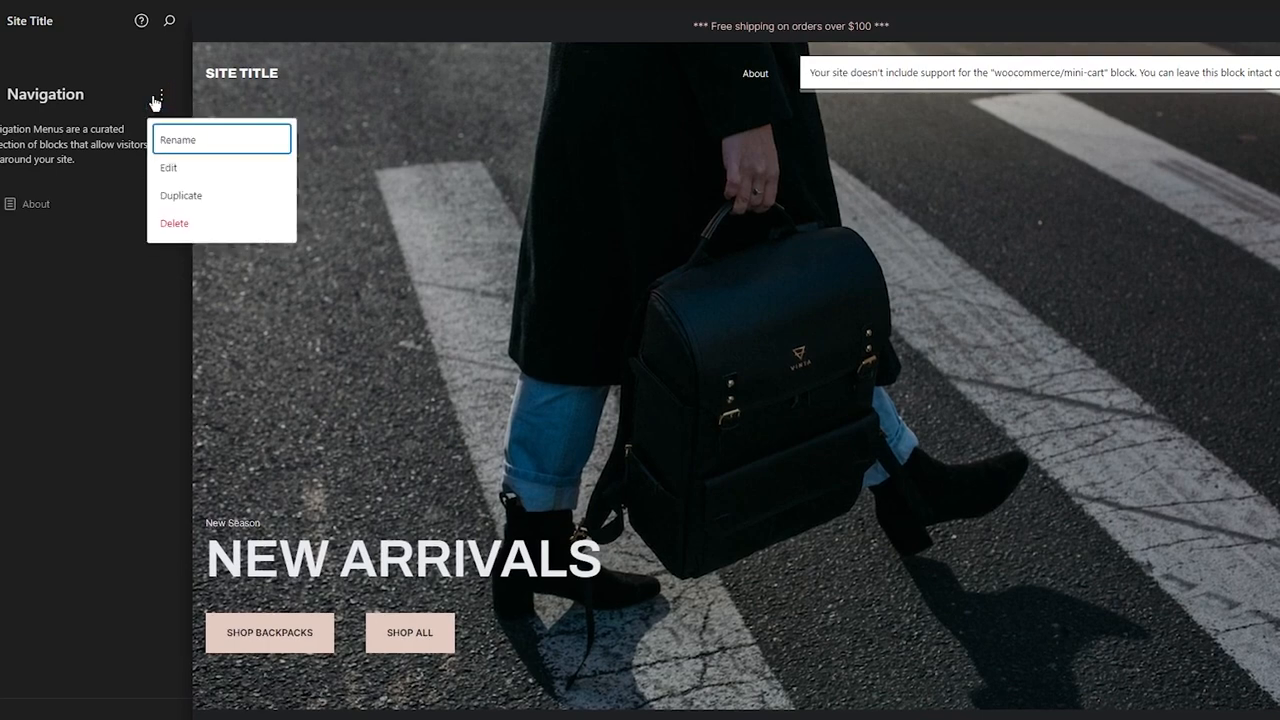
click(168, 173)
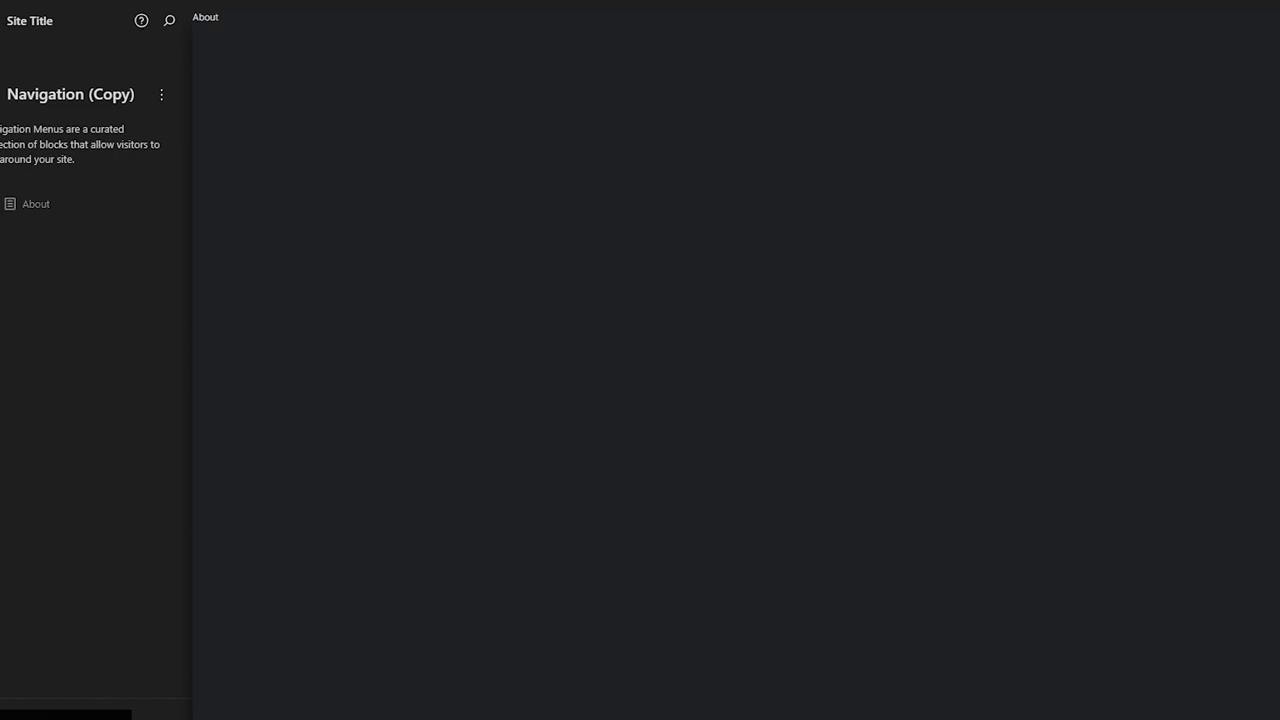
click(21, 101)
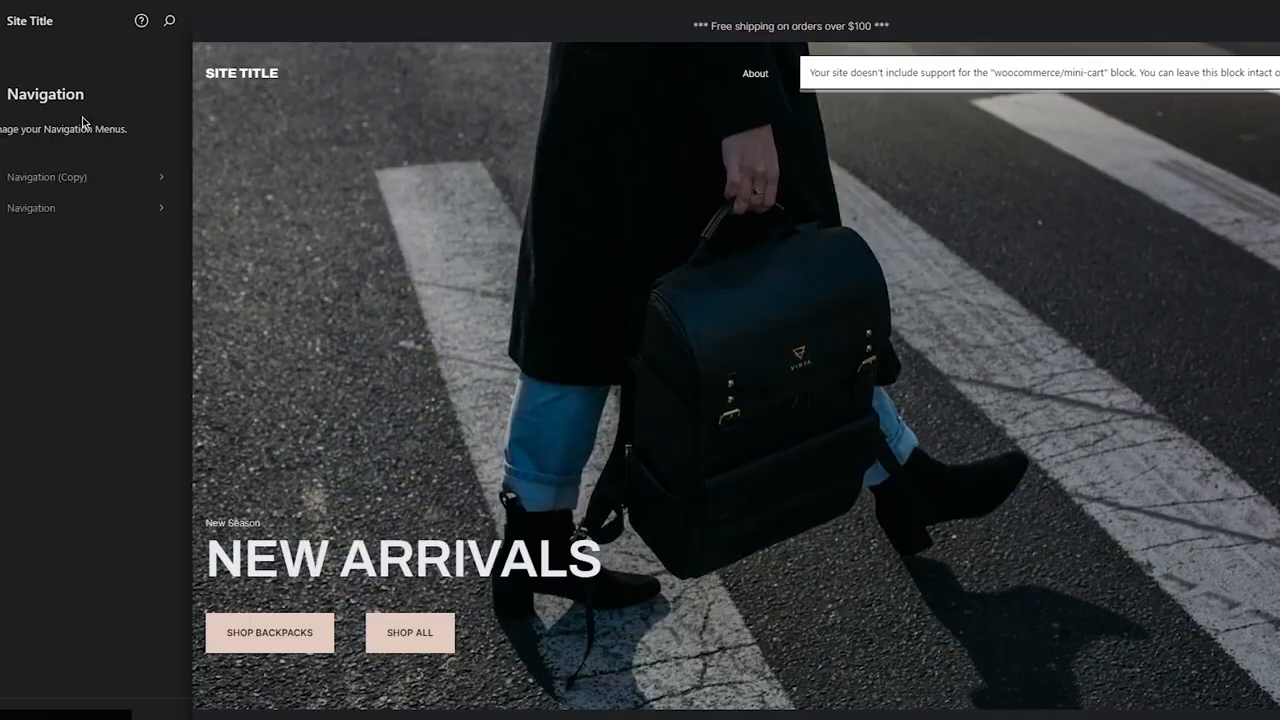
Step: Open the original Navigation menu for editing and dismiss the welcome tour
click(147, 219)
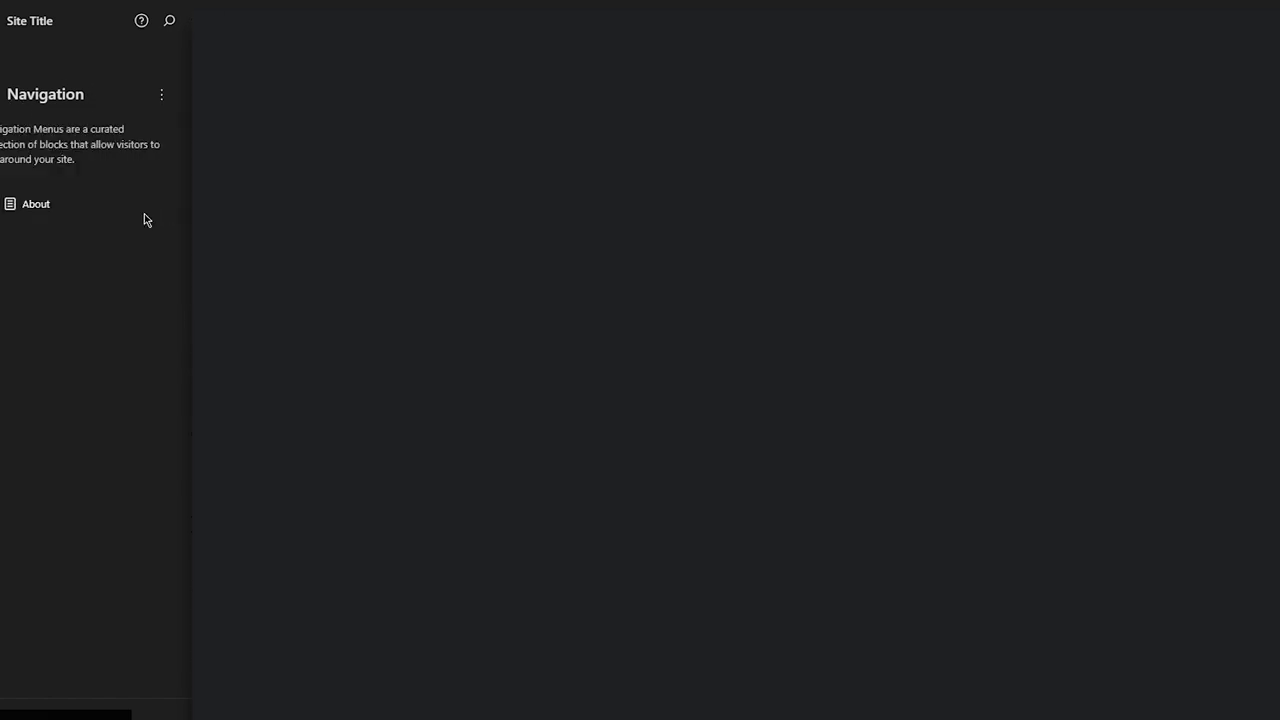
click(161, 96)
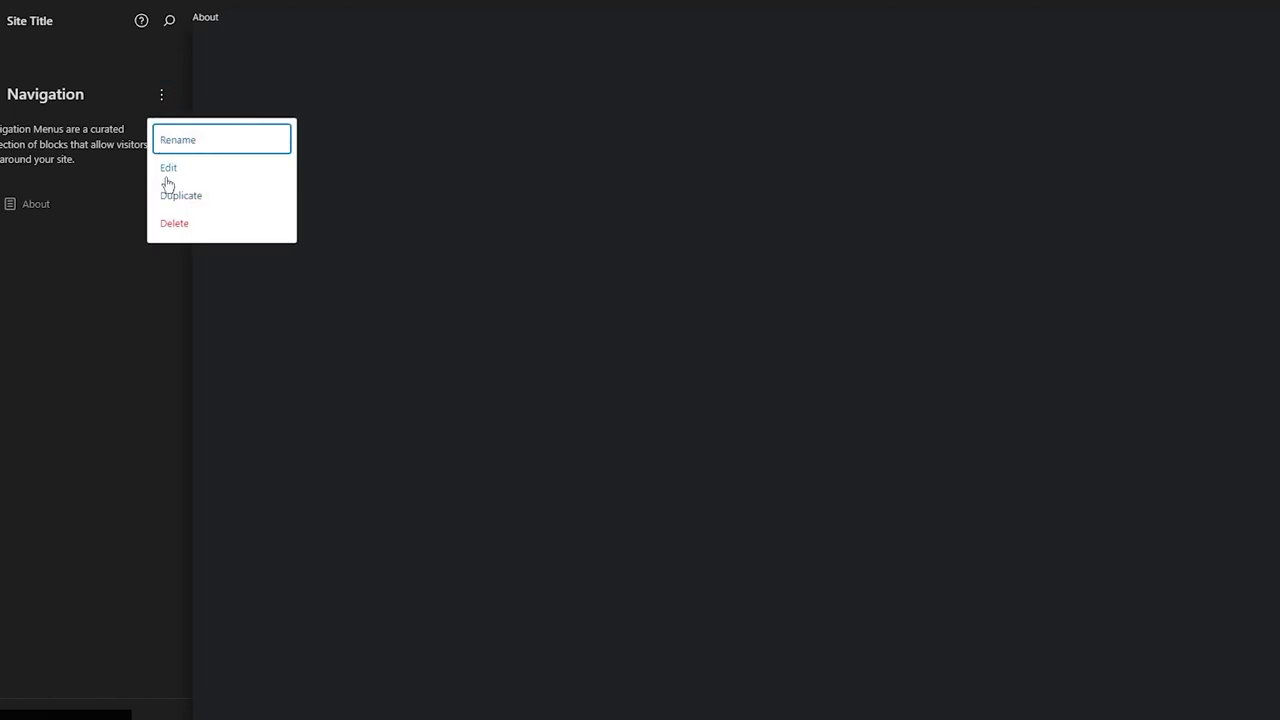
click(167, 170)
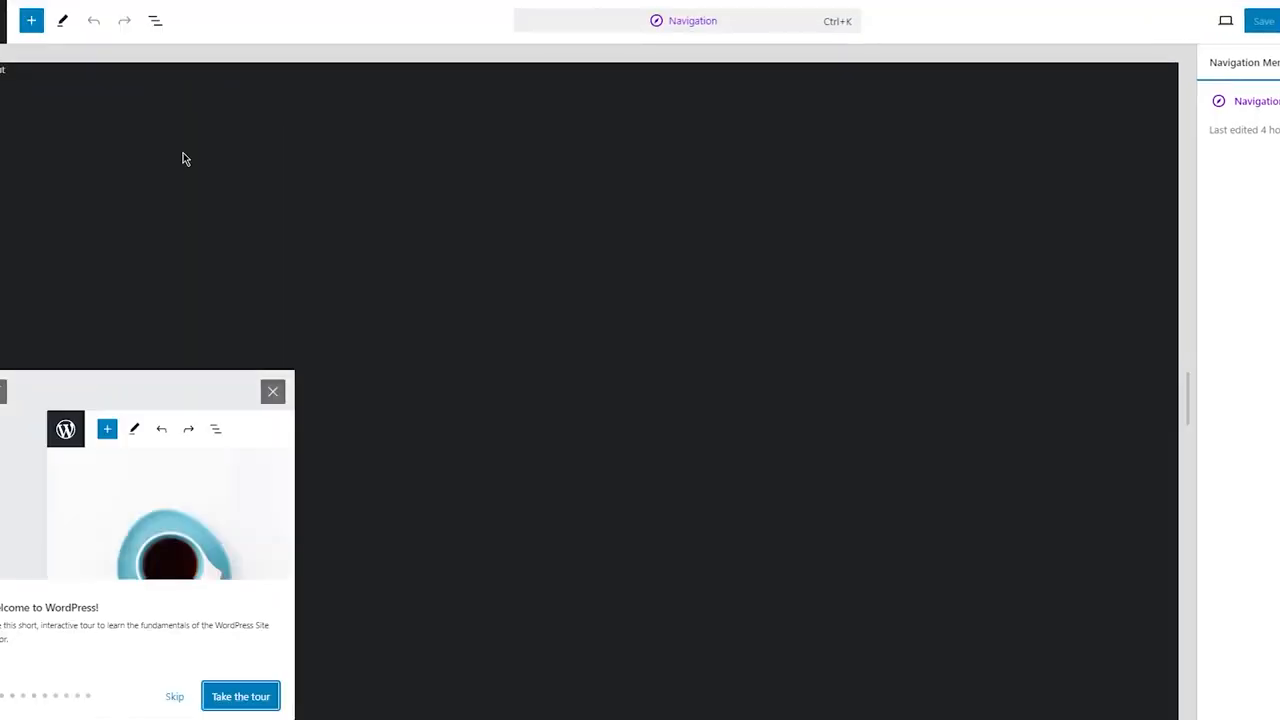
click(272, 393)
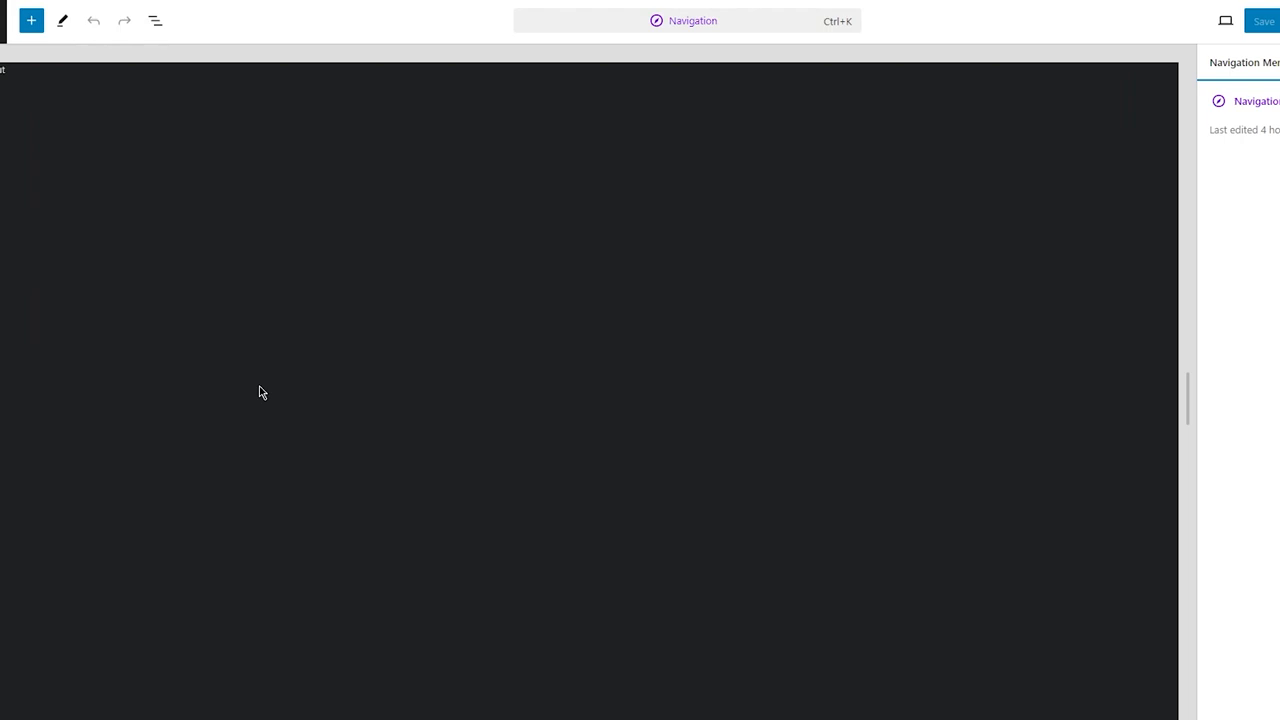
Step: Browse the block inserter's media section, close it, and return to the Design panel
click(31, 20)
click(61, 84)
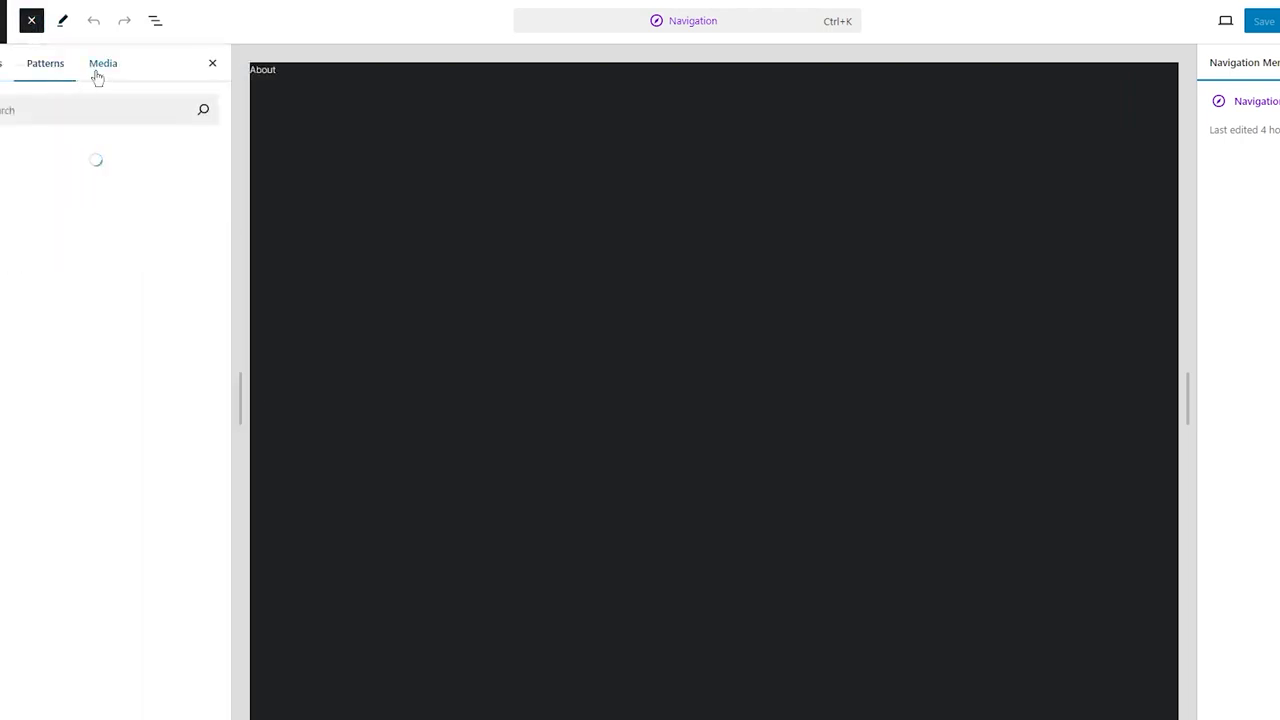
click(212, 65)
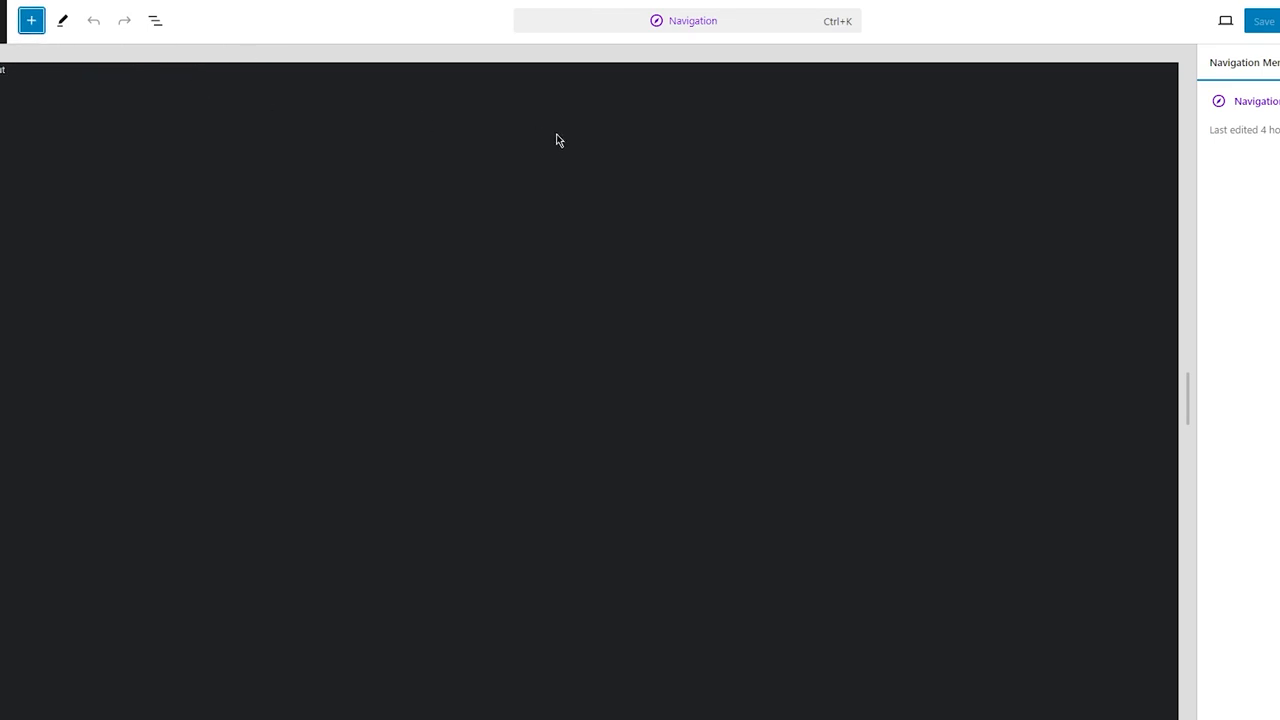
click(1279, 62)
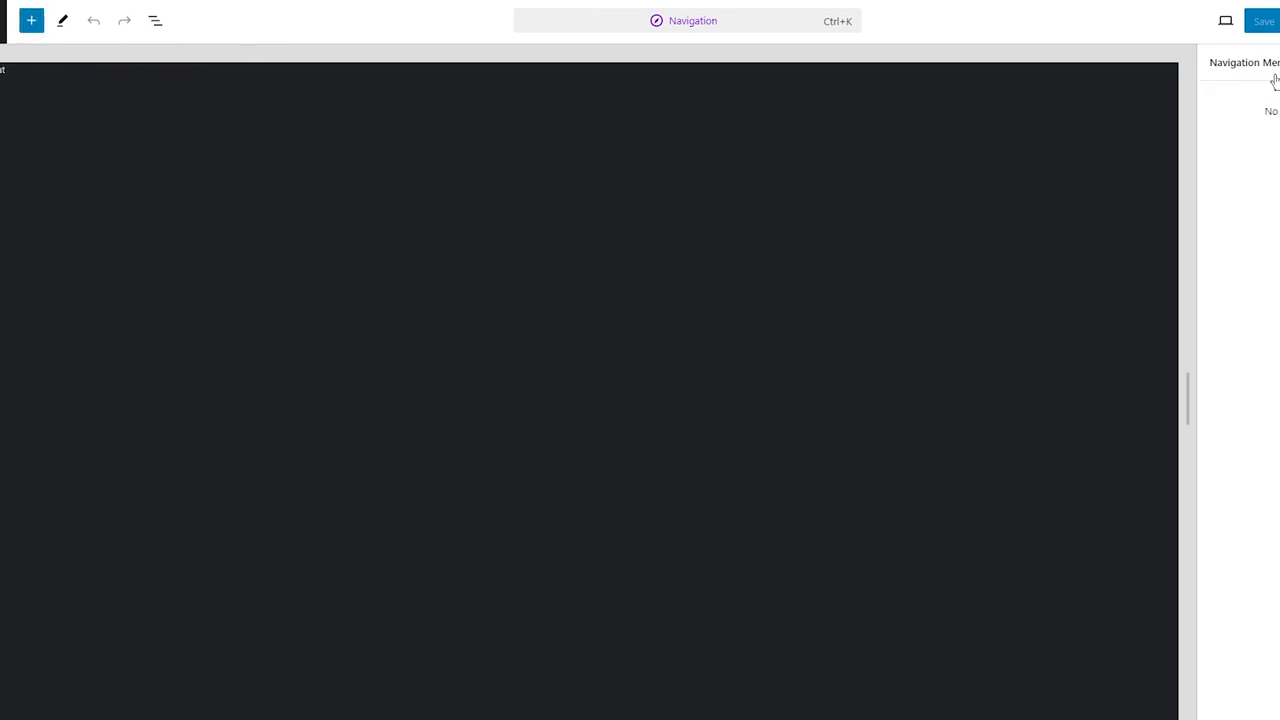
click(31, 20)
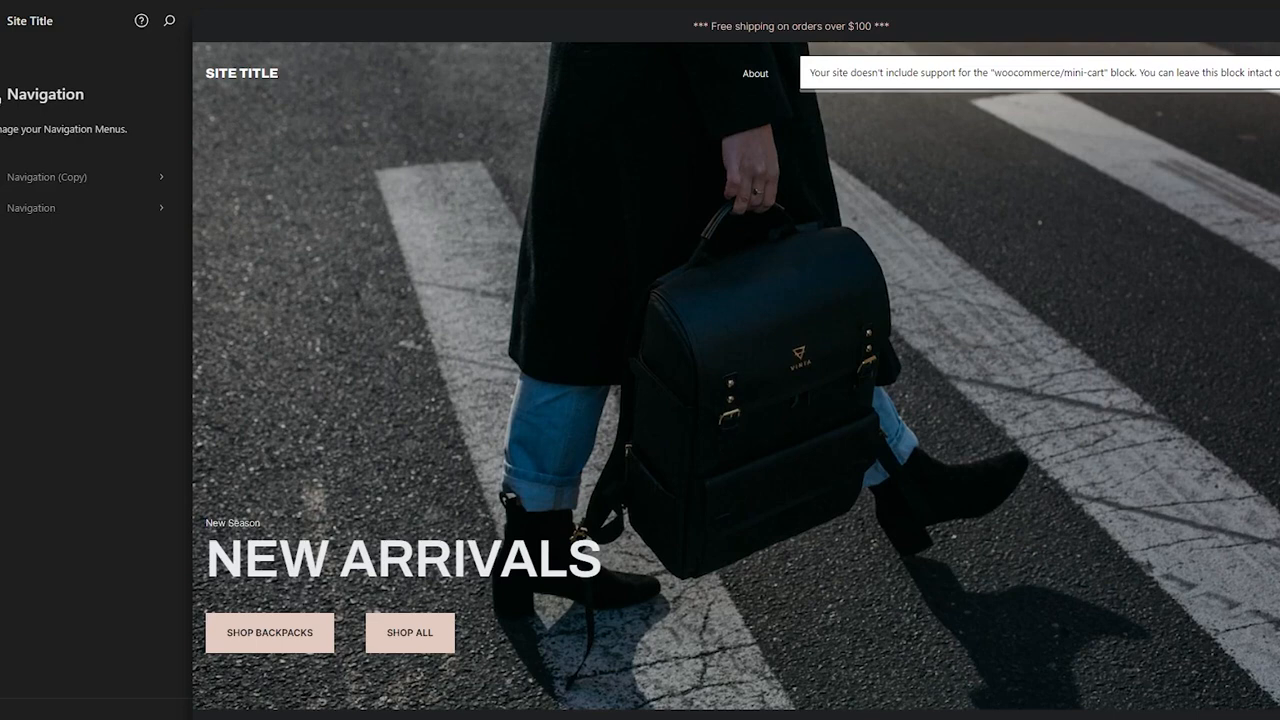
click(0, 96)
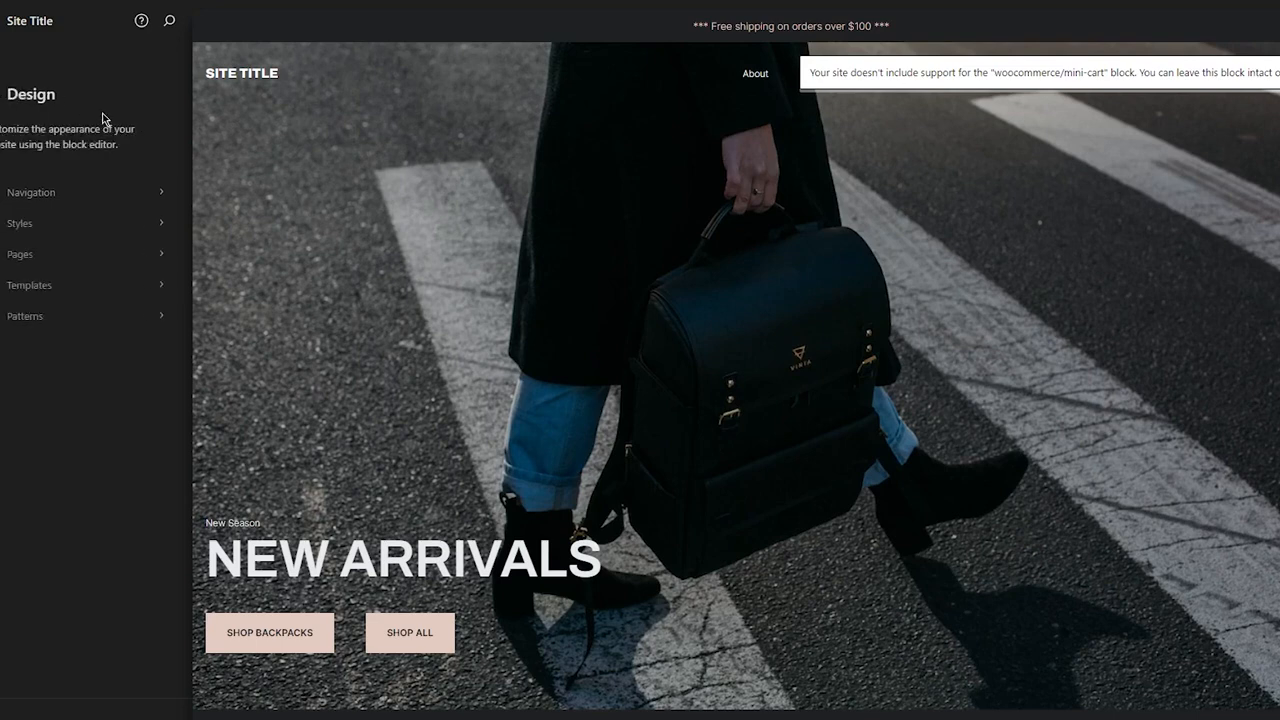
Step: Open Styles and apply the Aubergine style variation, scrolling through the homepage preview
click(143, 228)
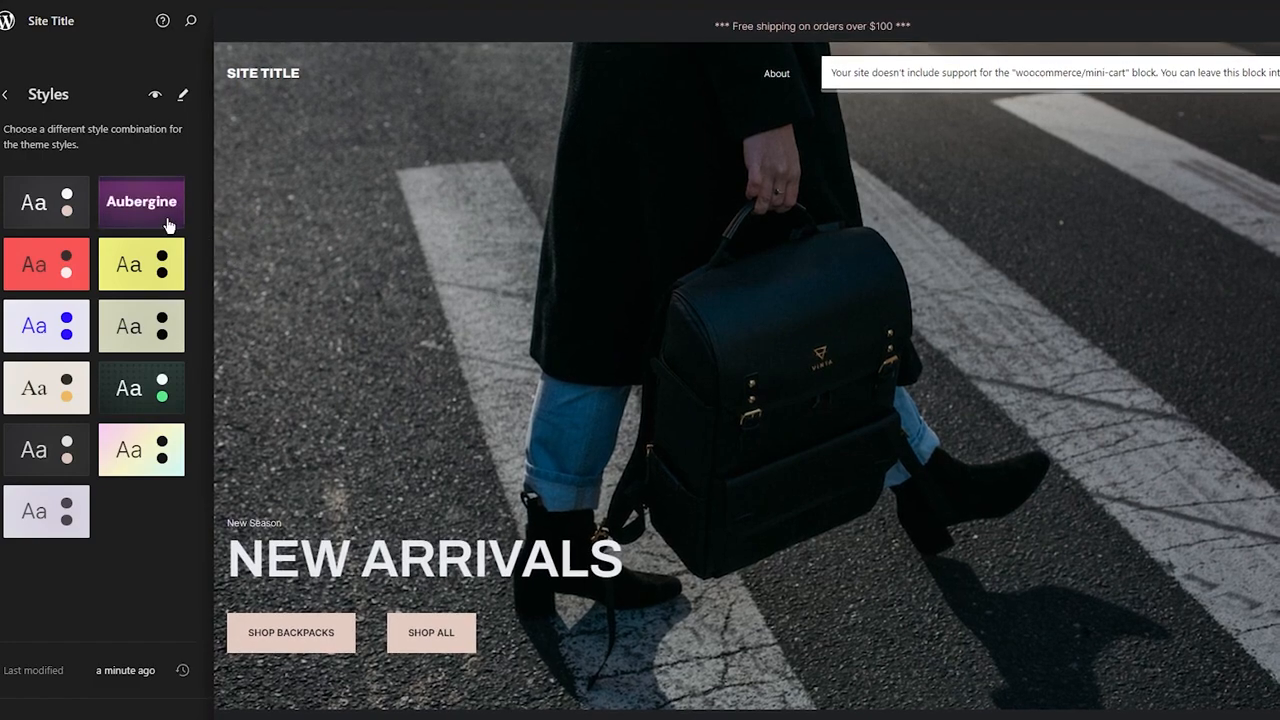
click(168, 222)
scroll(440, 289, down, 6)
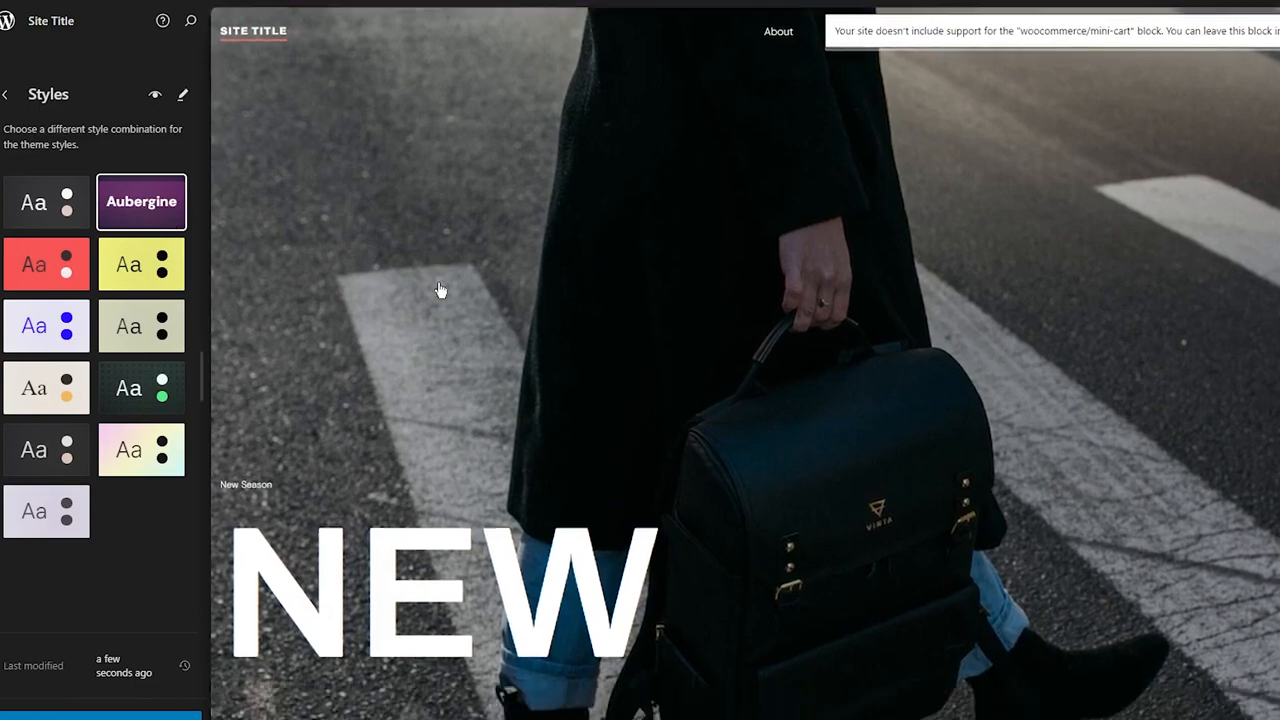
scroll(438, 287, down, 2)
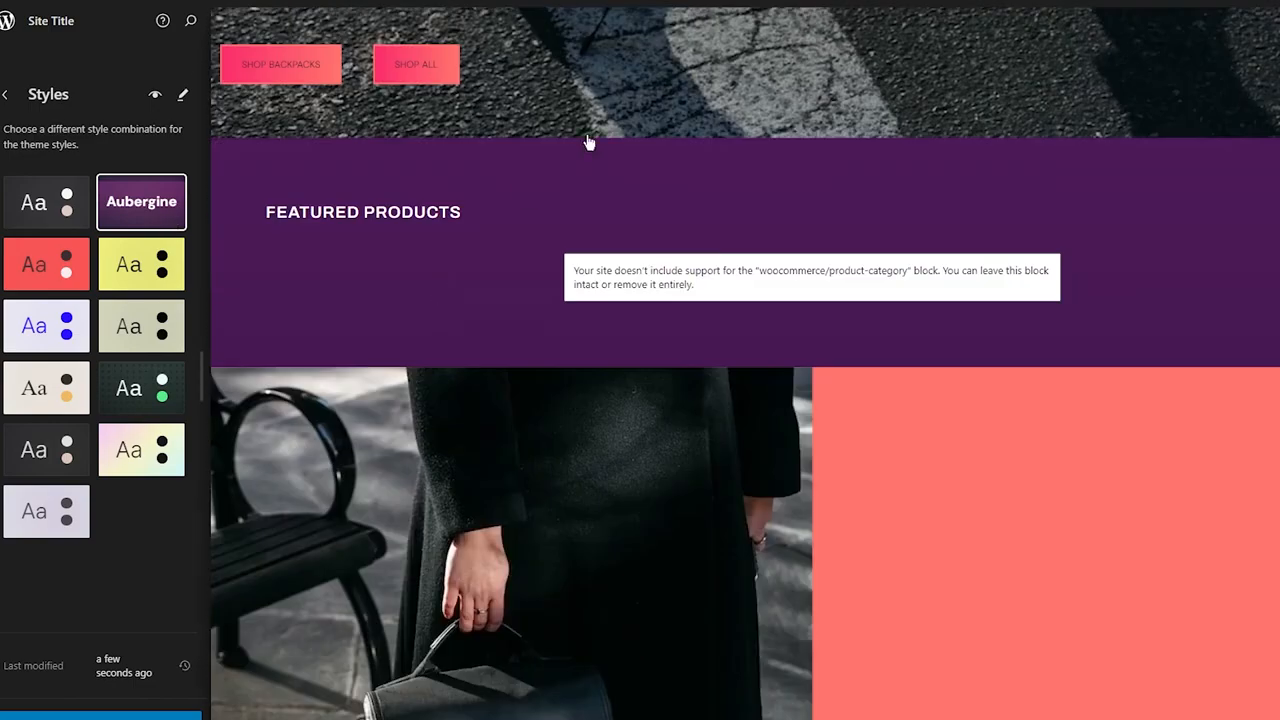
scroll(589, 142, up, 10)
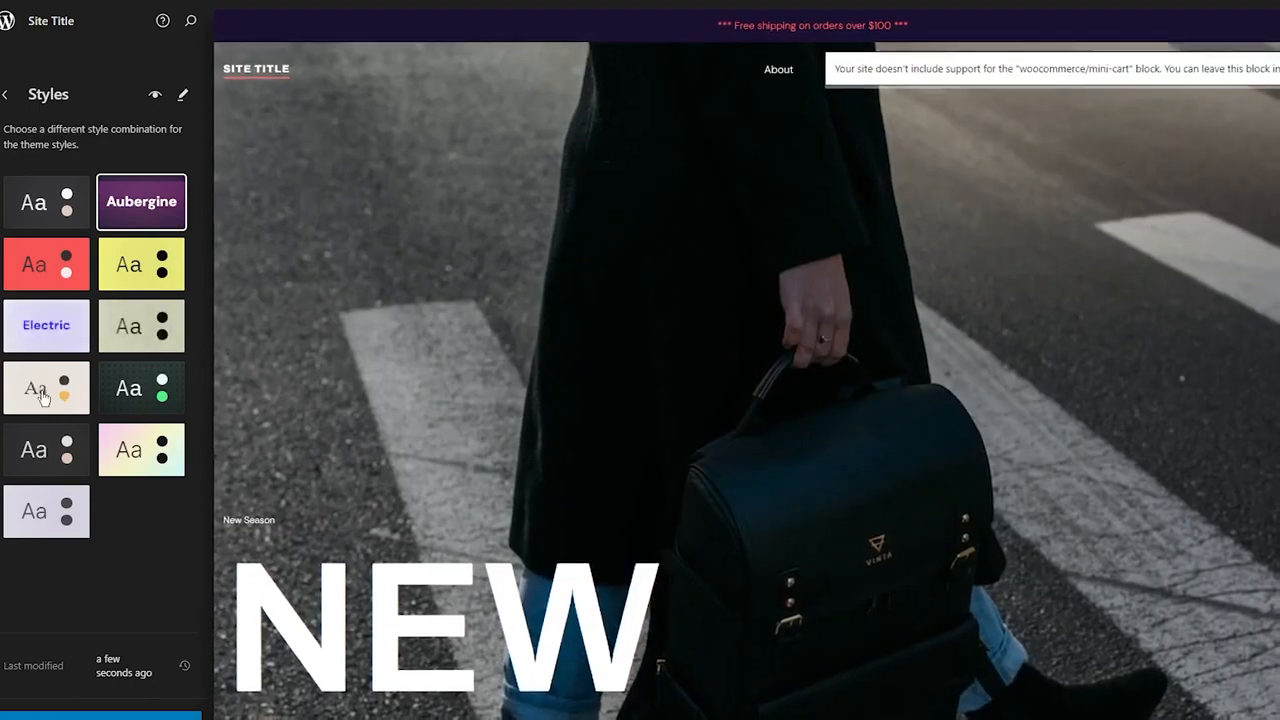
Step: Apply the Pitch style variation and review the homepage preview
click(40, 455)
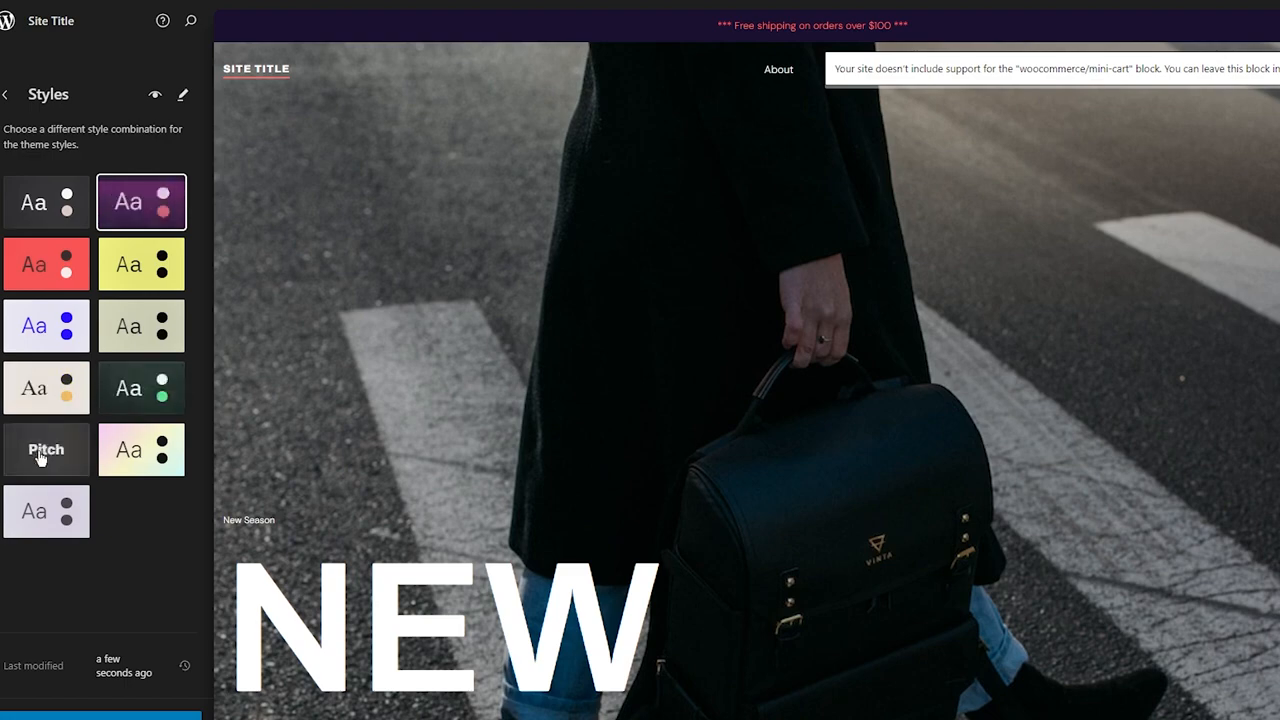
scroll(358, 335, down, 1)
scroll(358, 335, down, 3)
scroll(357, 334, up, 5)
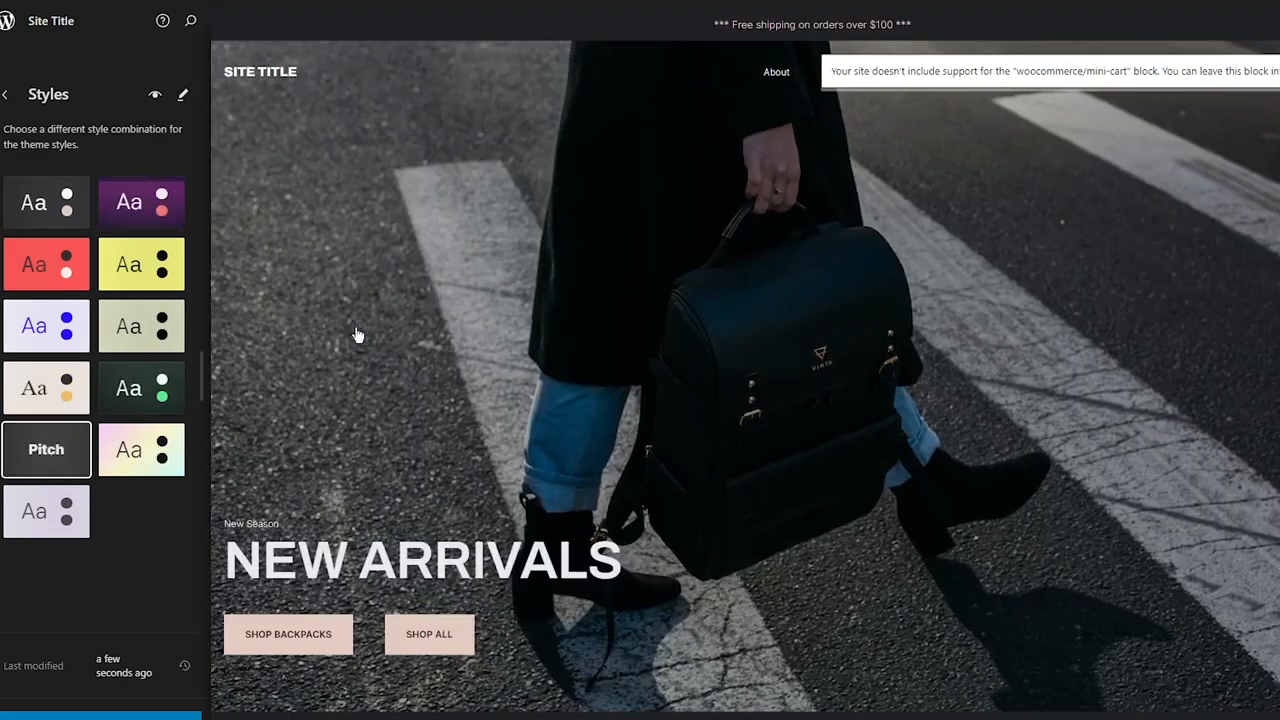
Step: Open the Style Book and scroll through its block examples
click(156, 97)
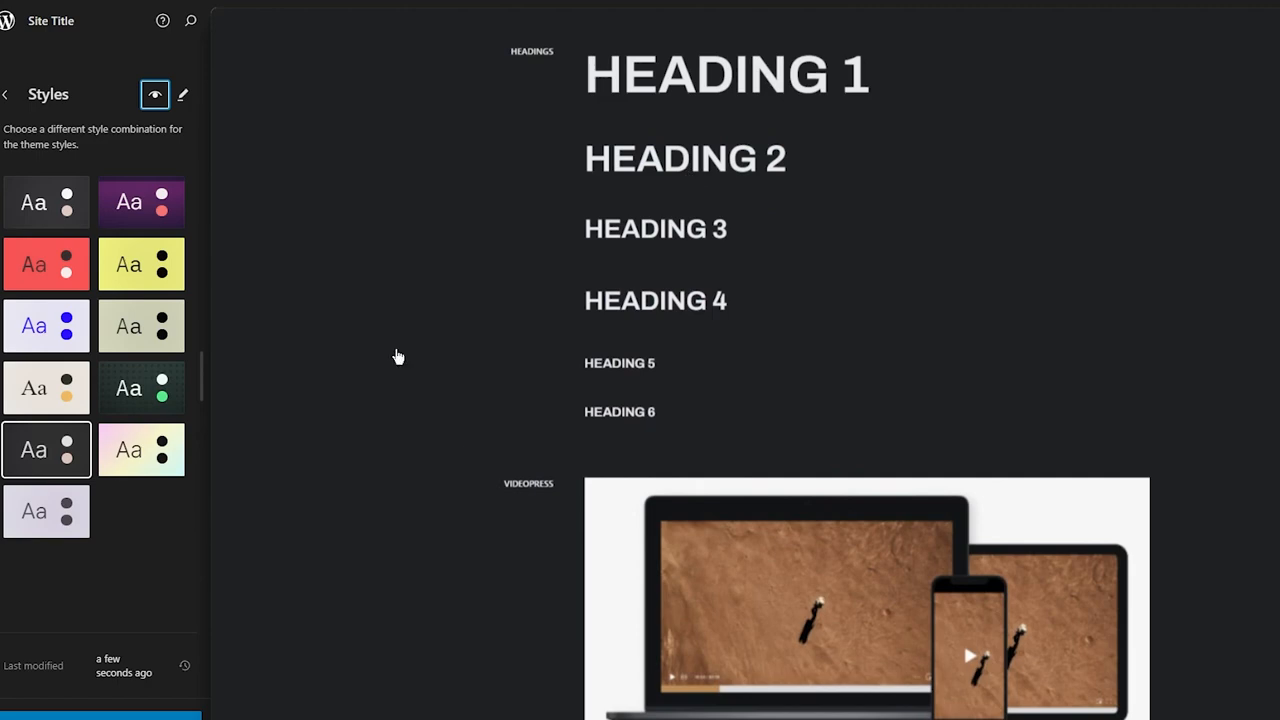
scroll(752, 97, down, 10)
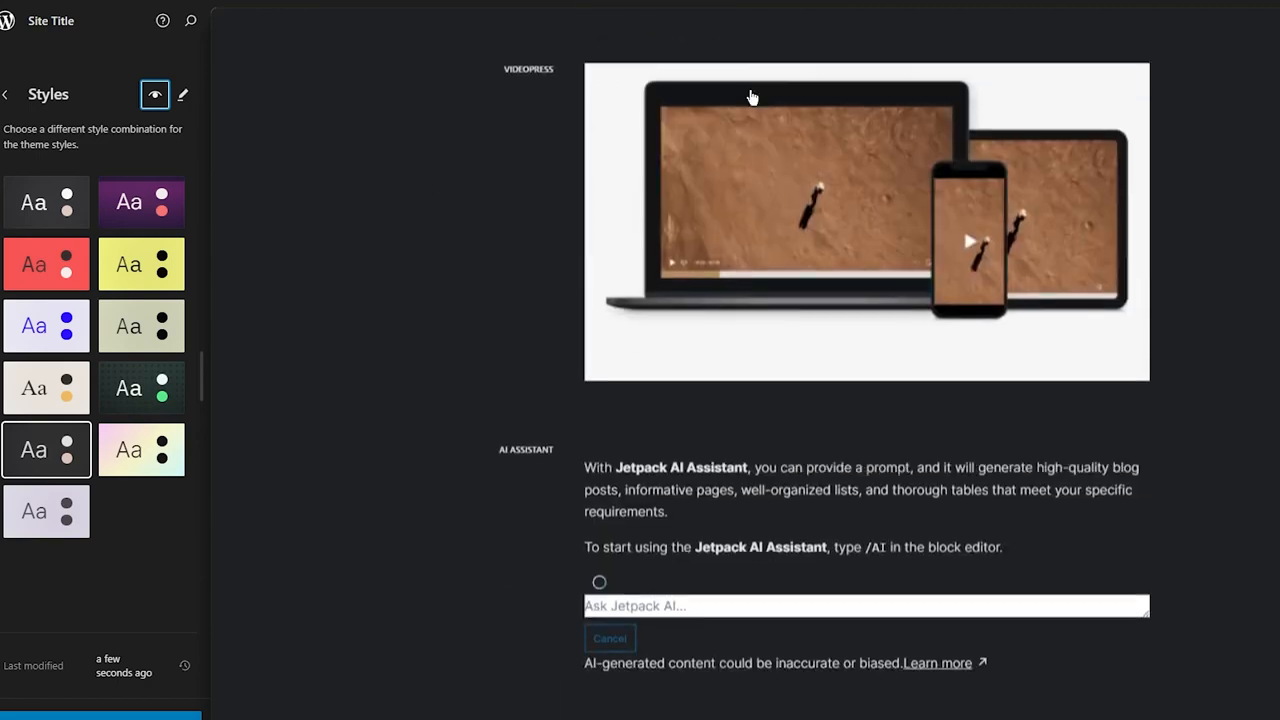
scroll(752, 97, up, 5)
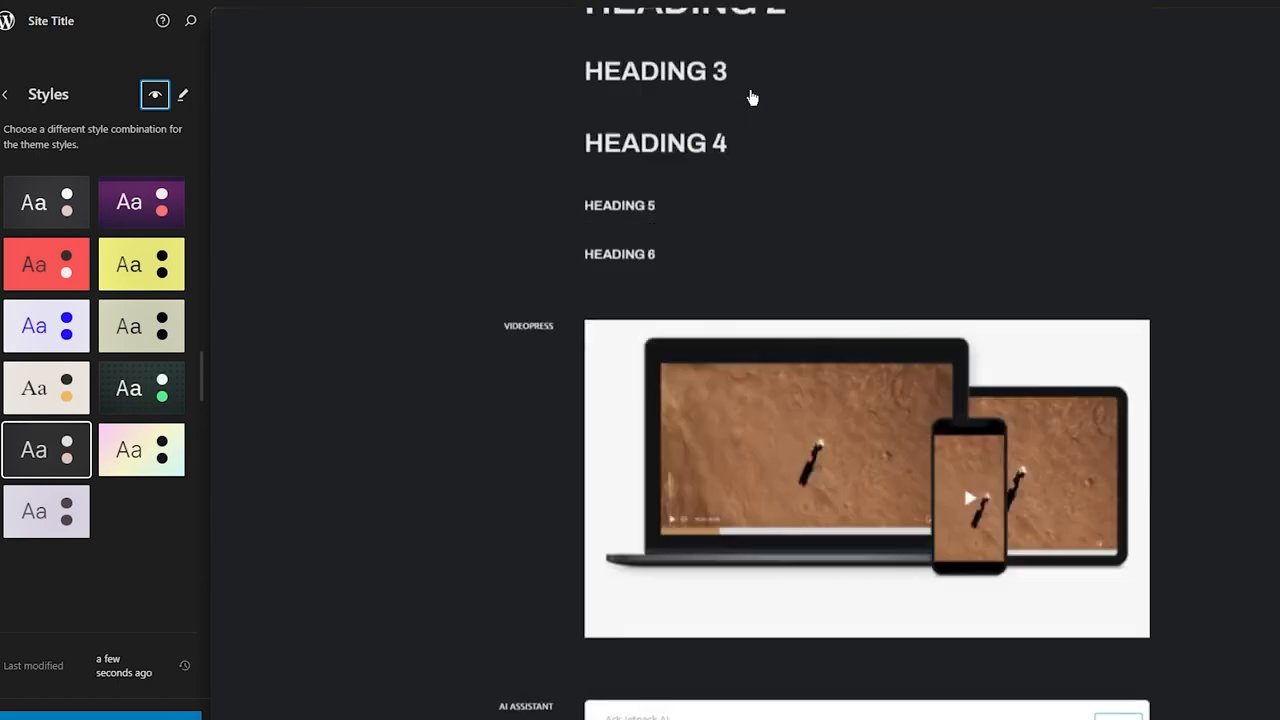
scroll(749, 94, down, 2)
scroll(911, 305, down, 3)
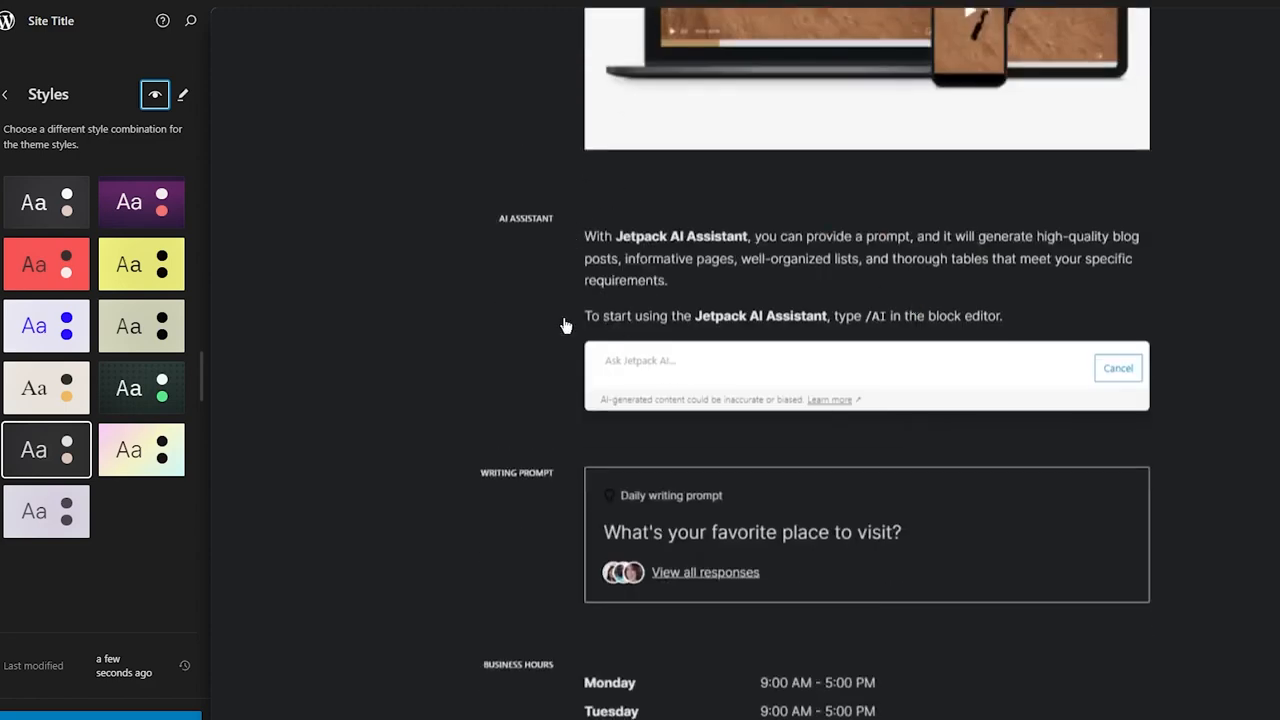
scroll(565, 325, down, 2)
scroll(565, 325, down, 2)
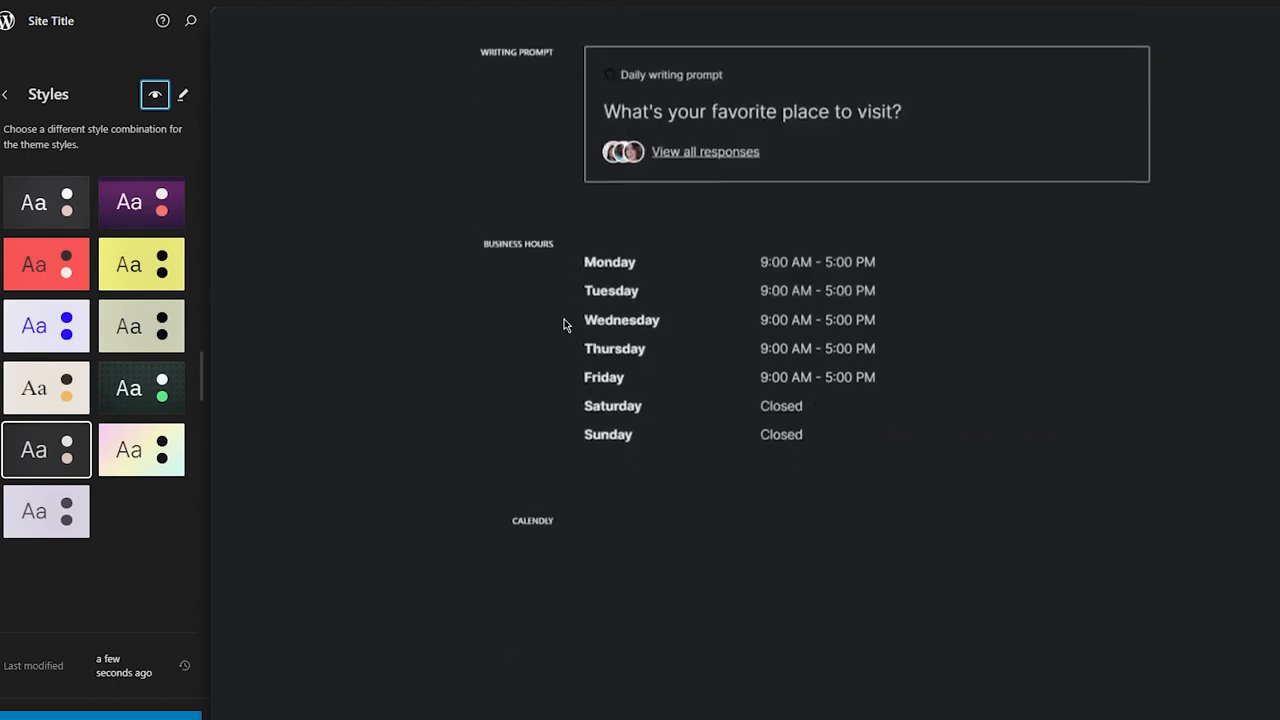
scroll(657, 314, down, 4)
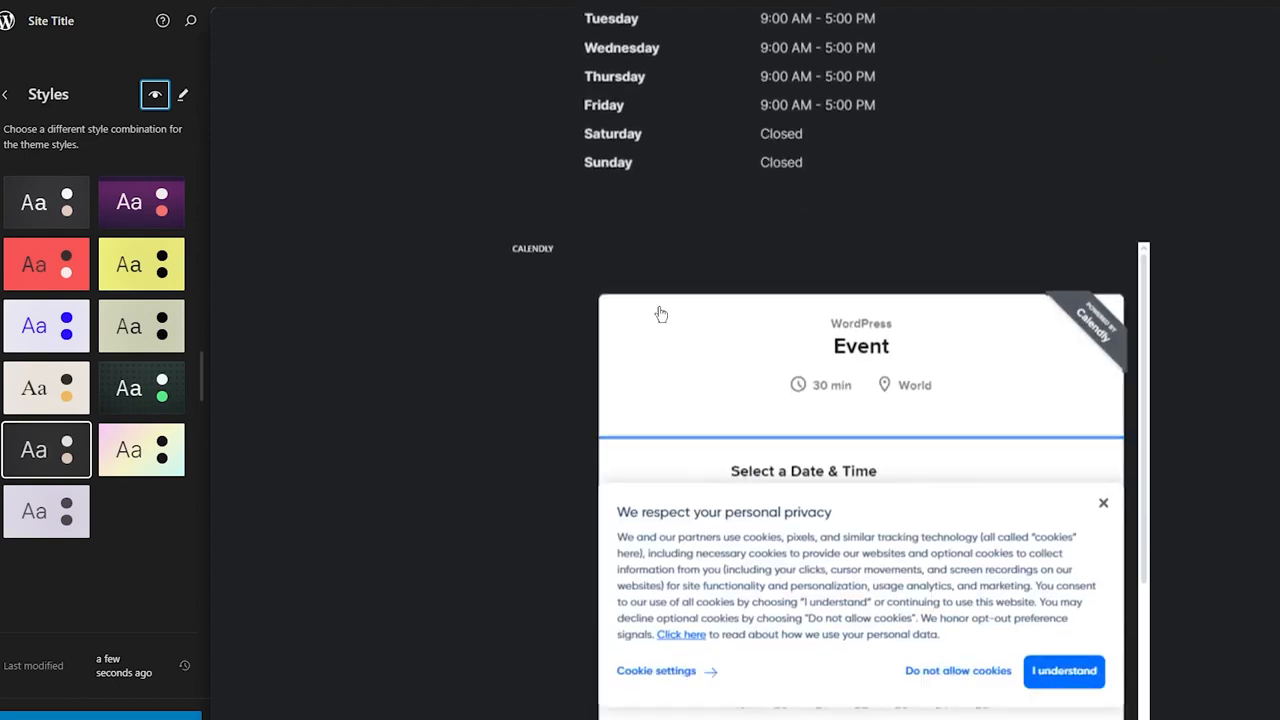
scroll(534, 326, down, 6)
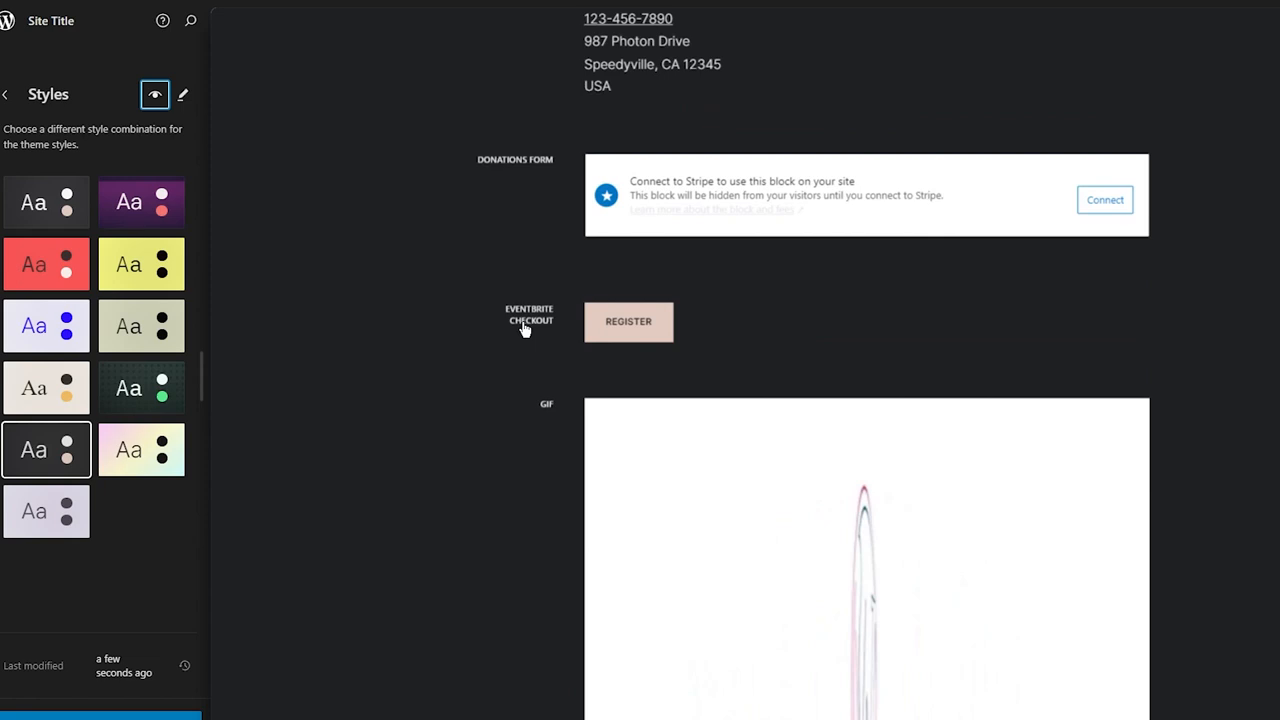
scroll(561, 234, down, 1)
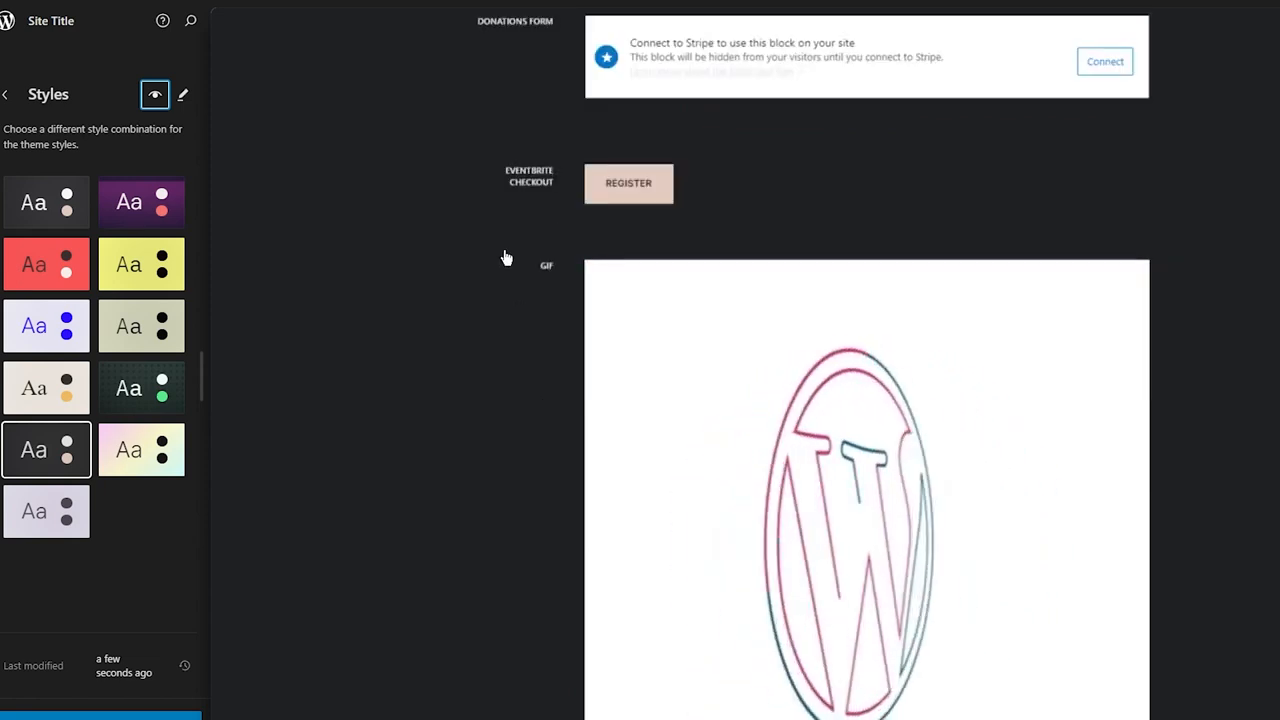
scroll(506, 258, down, 2)
scroll(506, 258, down, 6)
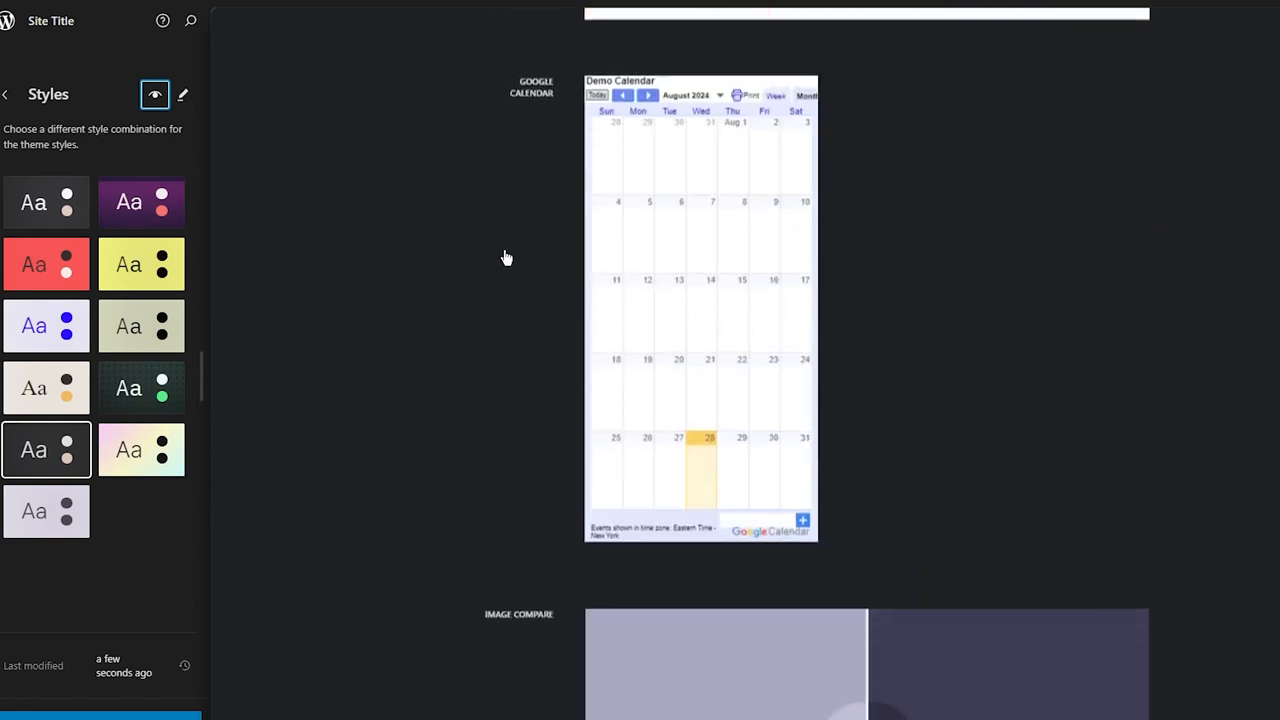
scroll(263, 274, down, 3)
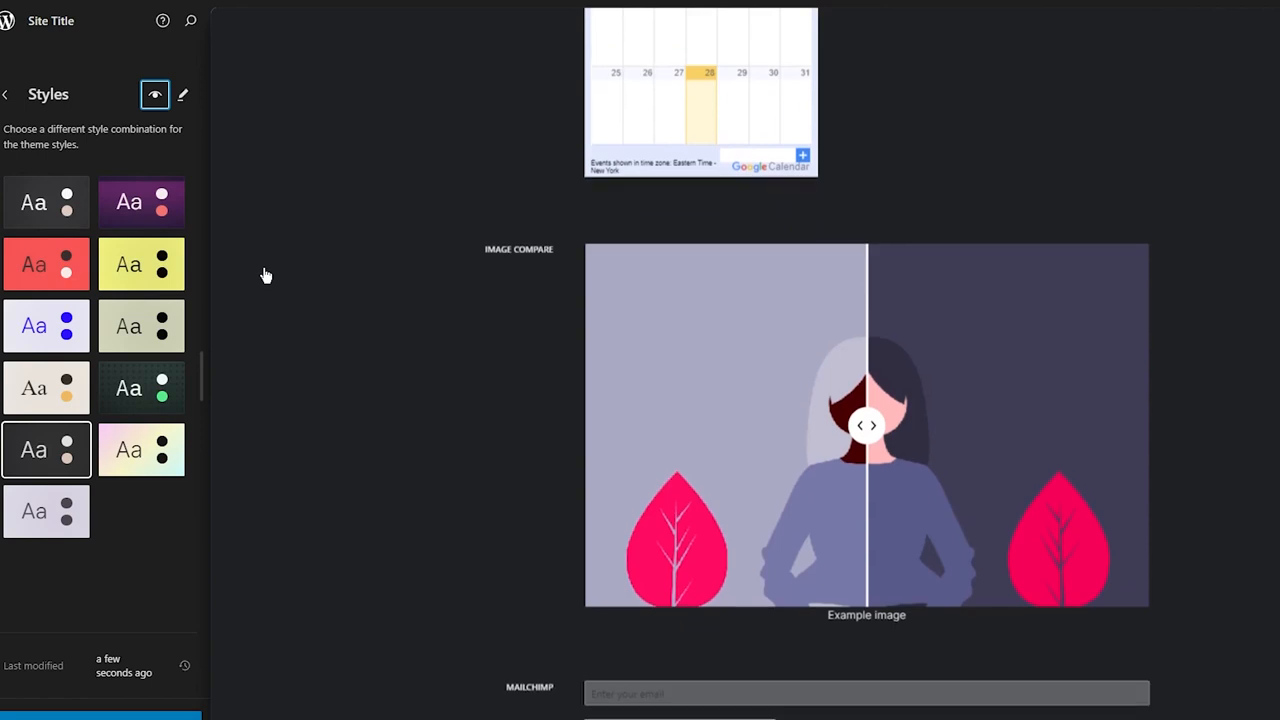
Step: Open the Style Book in the editor, dismiss the Styles welcome tour, and exit back to the Styles panel
click(867, 425)
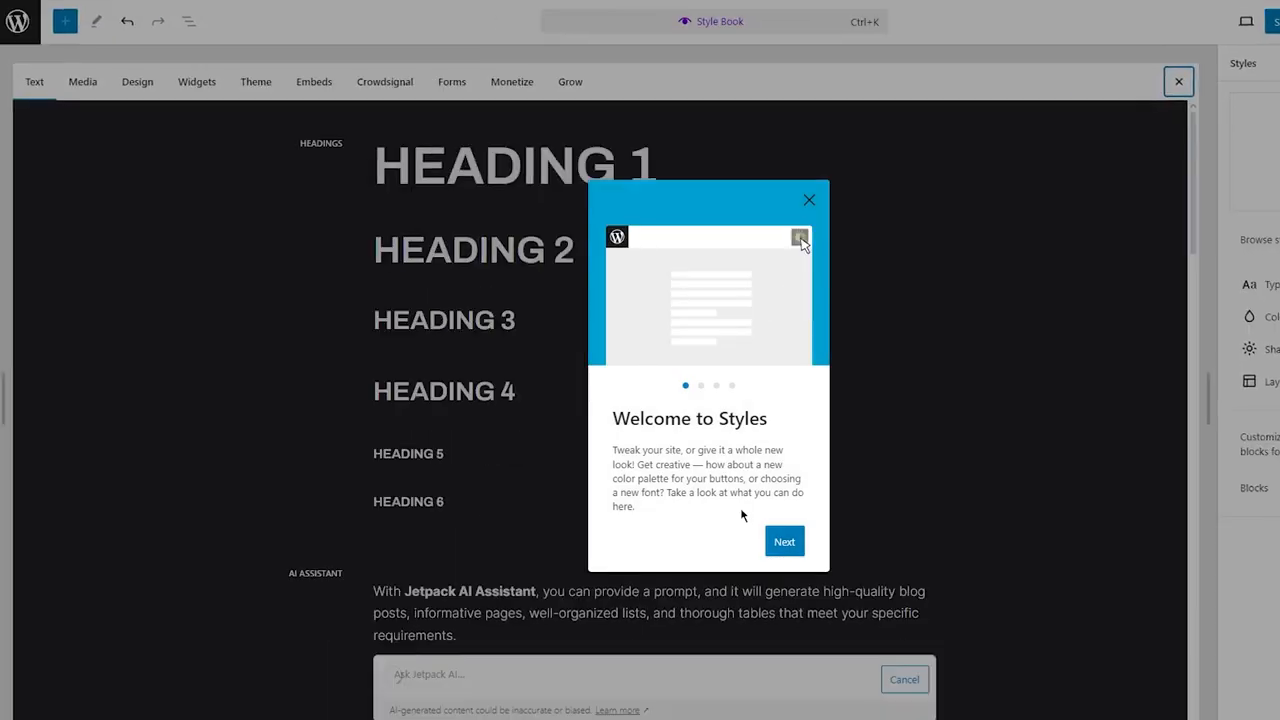
click(806, 196)
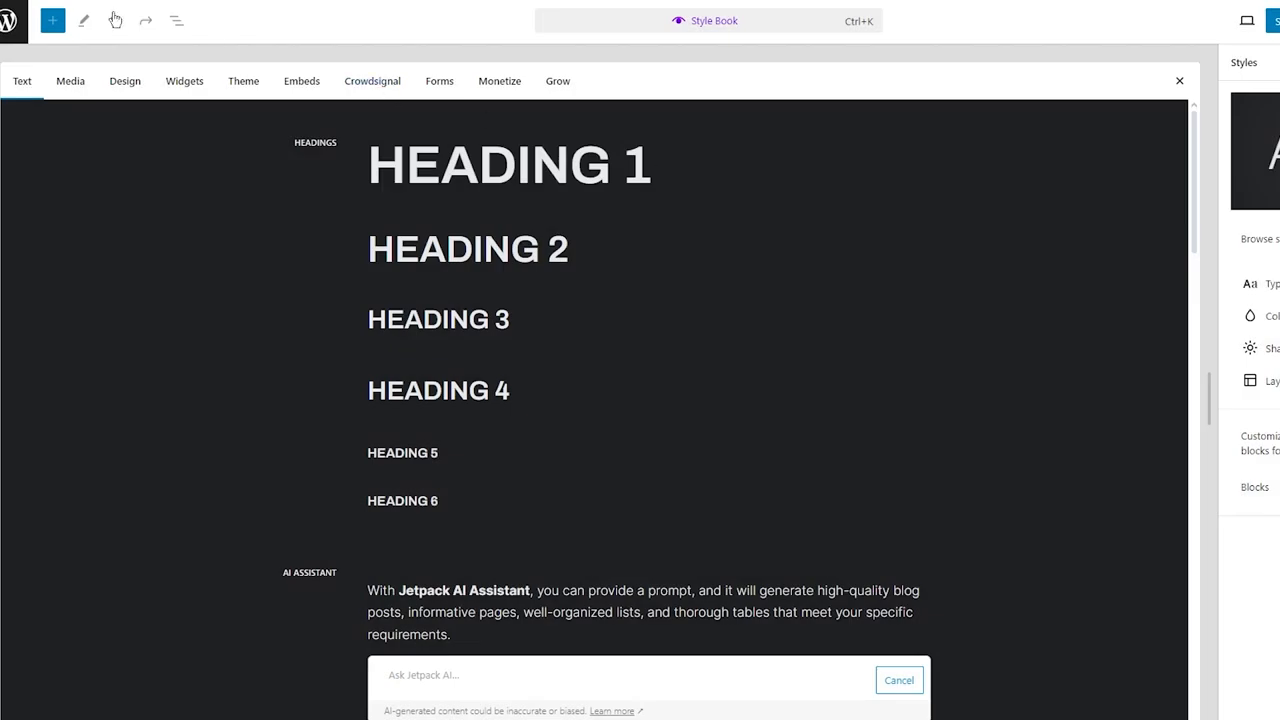
click(8, 22)
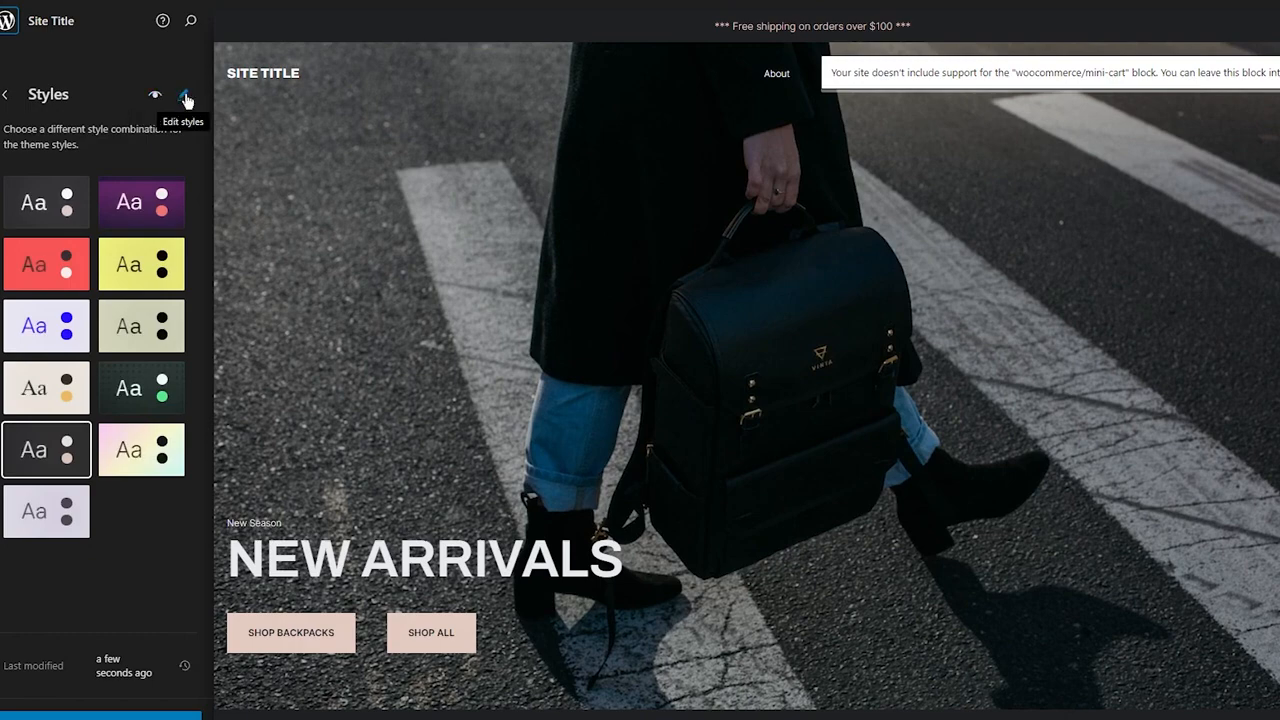
Step: Edit the global Typography styles and set the Text element's font to Poppins
click(185, 99)
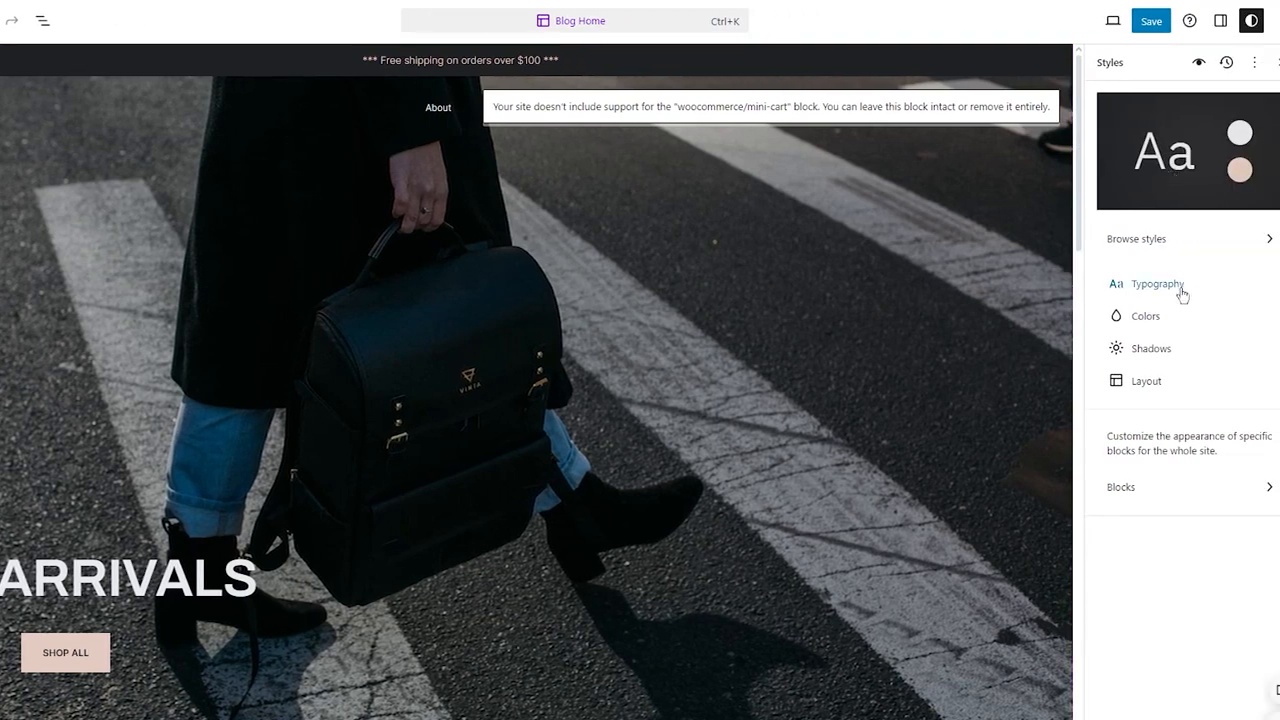
click(1182, 293)
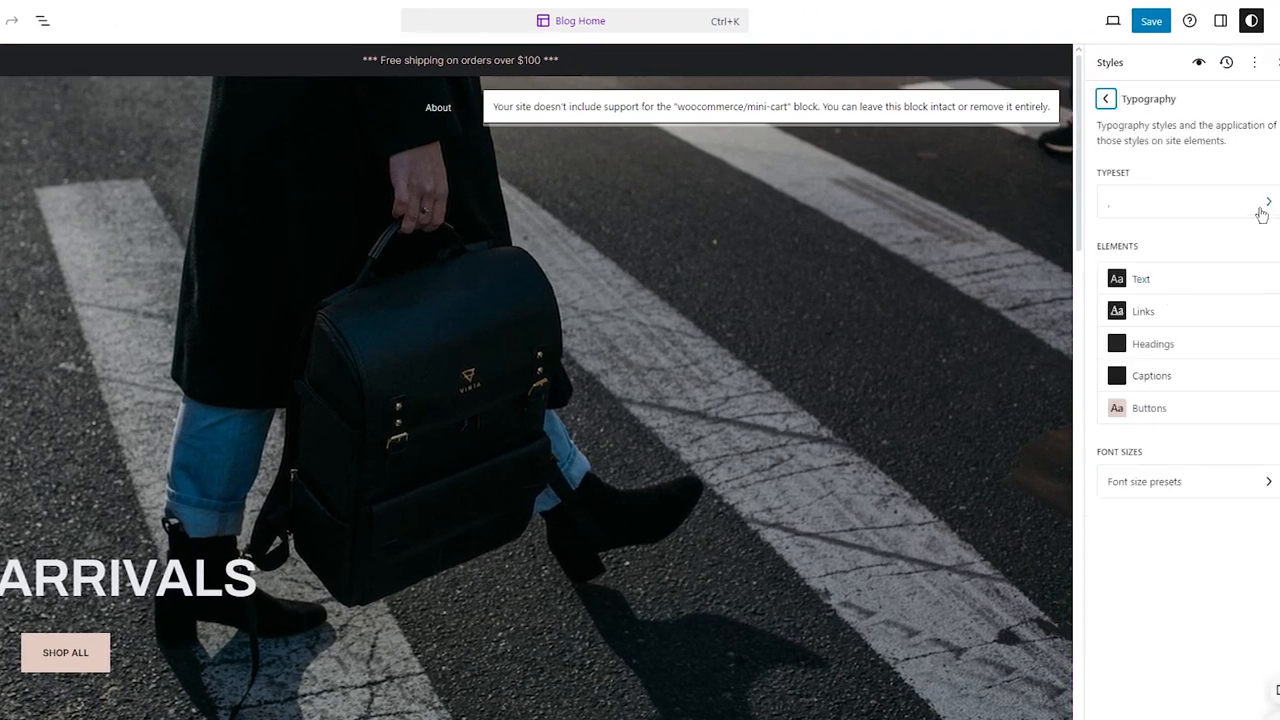
click(1162, 283)
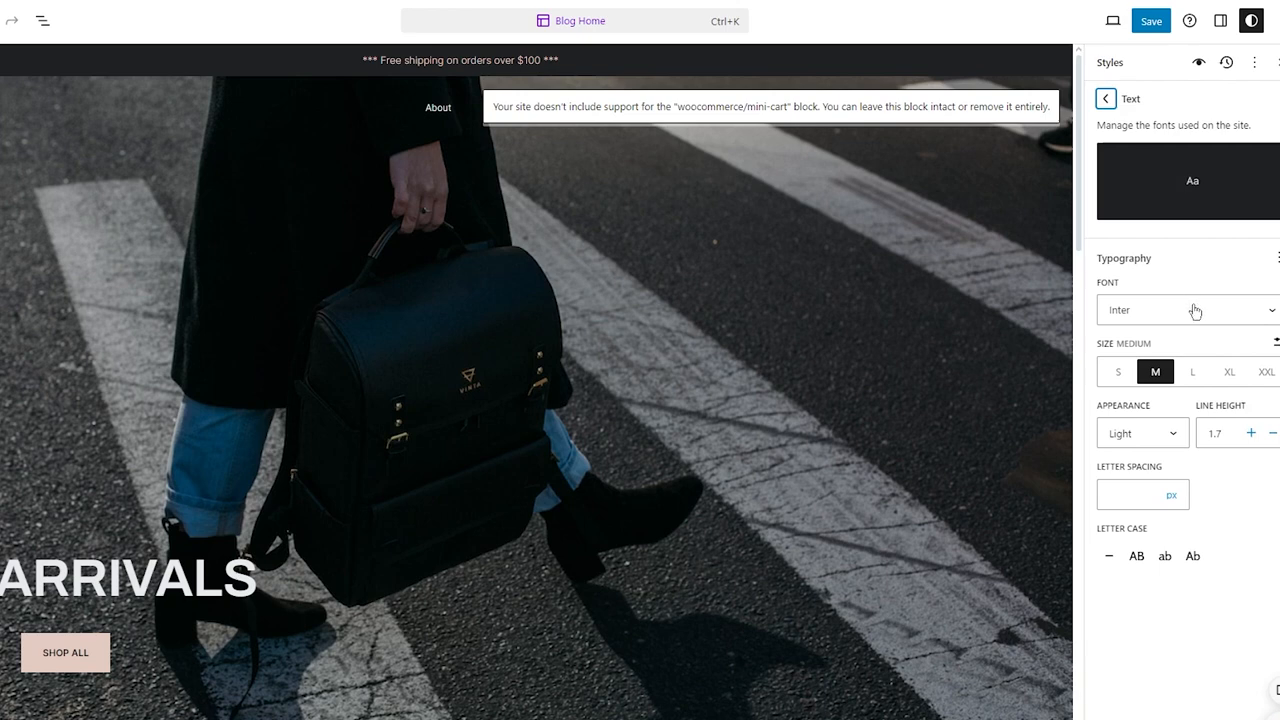
click(1200, 318)
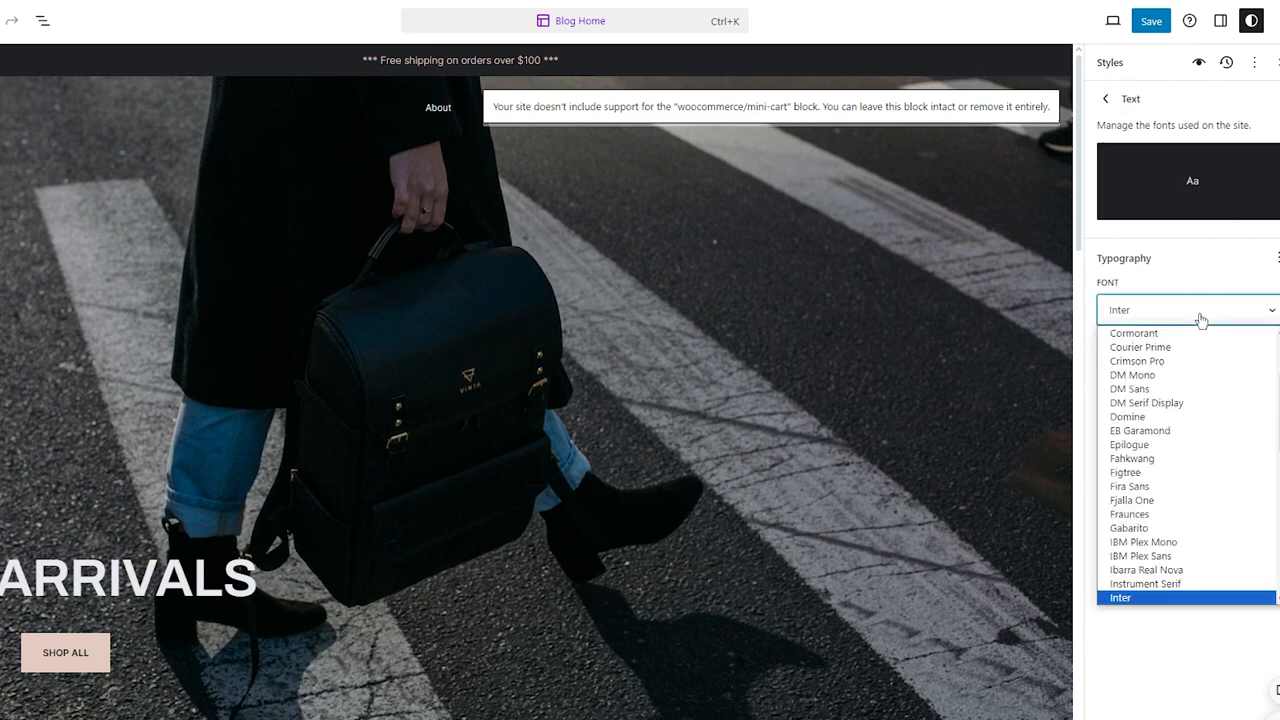
scroll(1197, 405, up, 3)
scroll(1197, 405, down, 6)
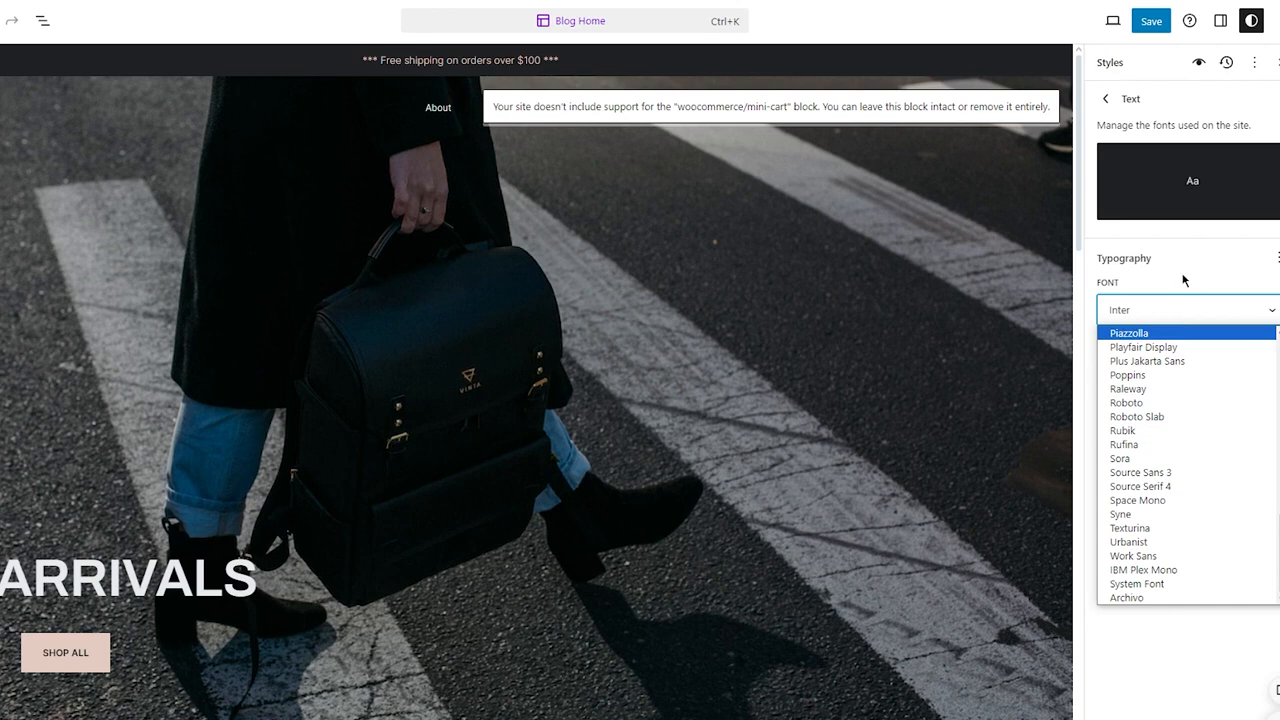
click(1170, 376)
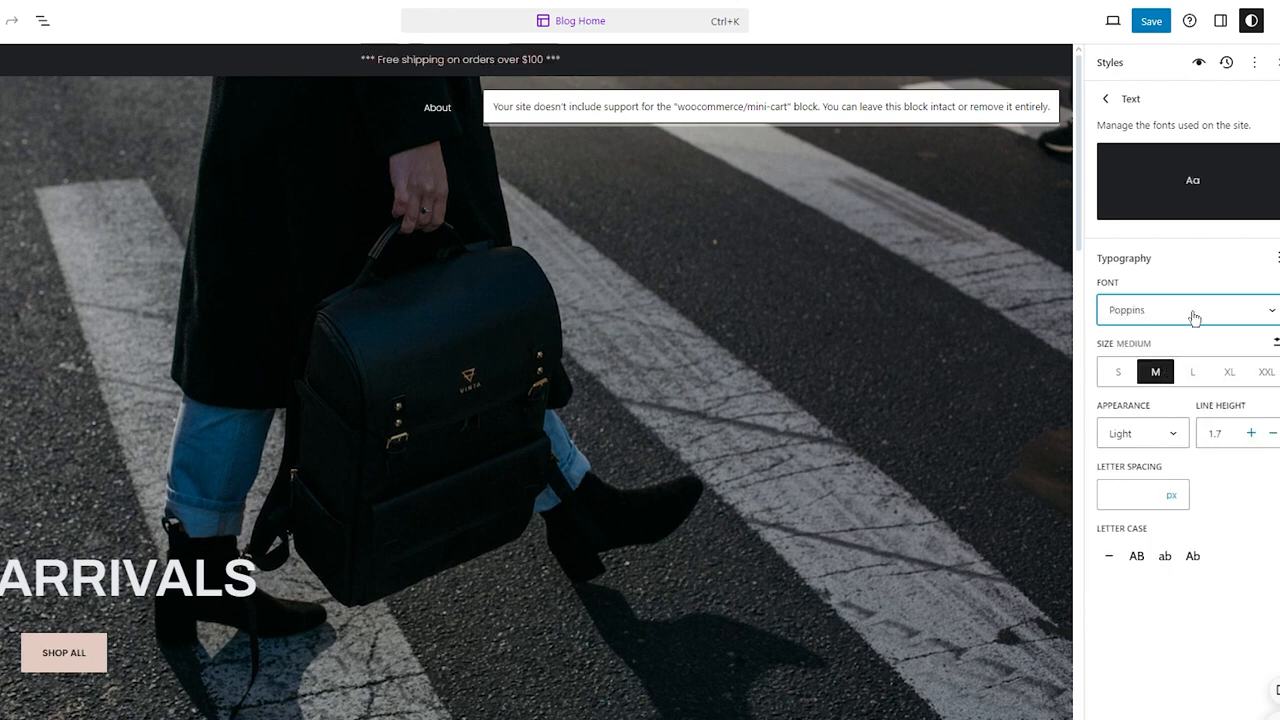
Step: Preview the Large and Extra Large text sizes and reset the text size to Medium
click(1196, 372)
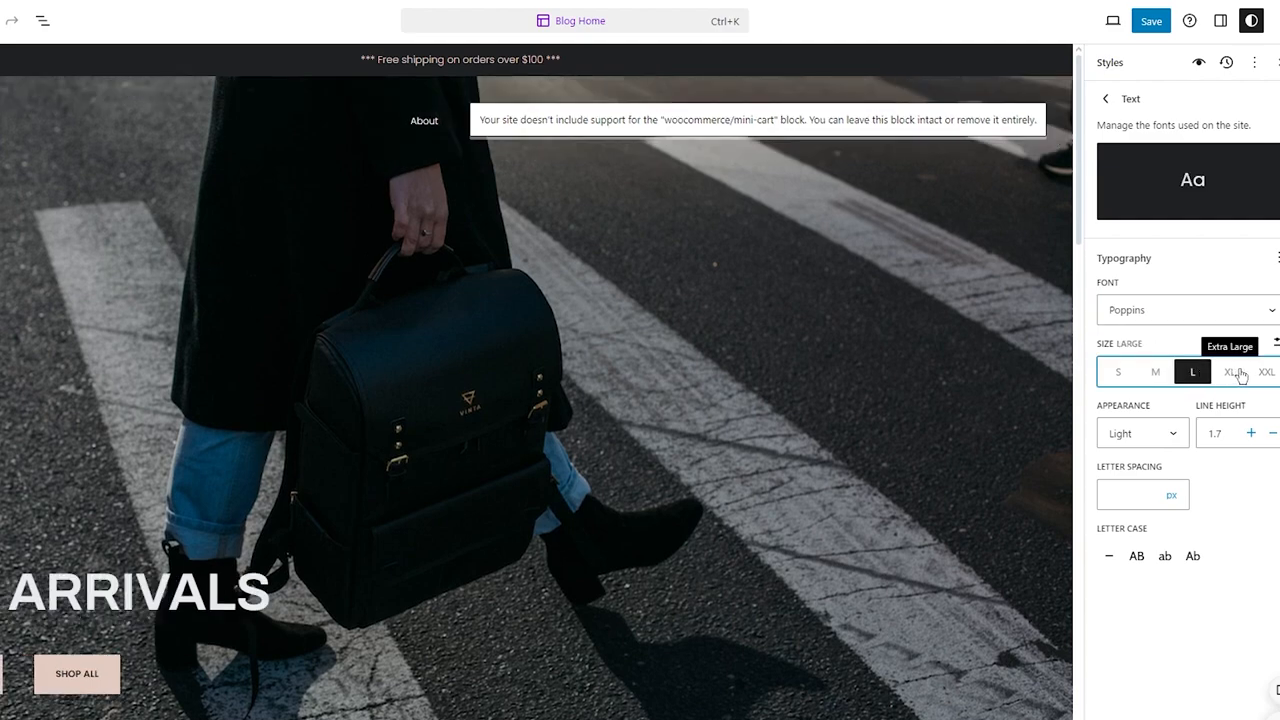
click(1238, 372)
scroll(923, 532, down, 5)
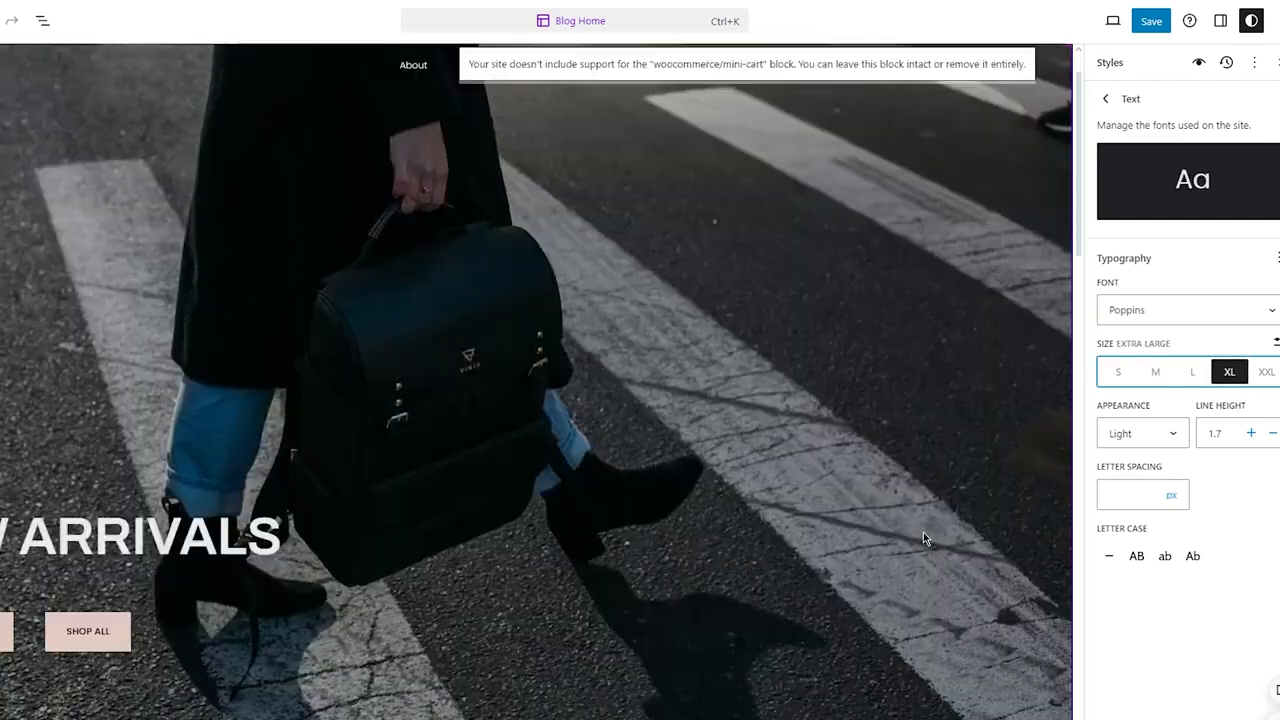
scroll(923, 532, up, 5)
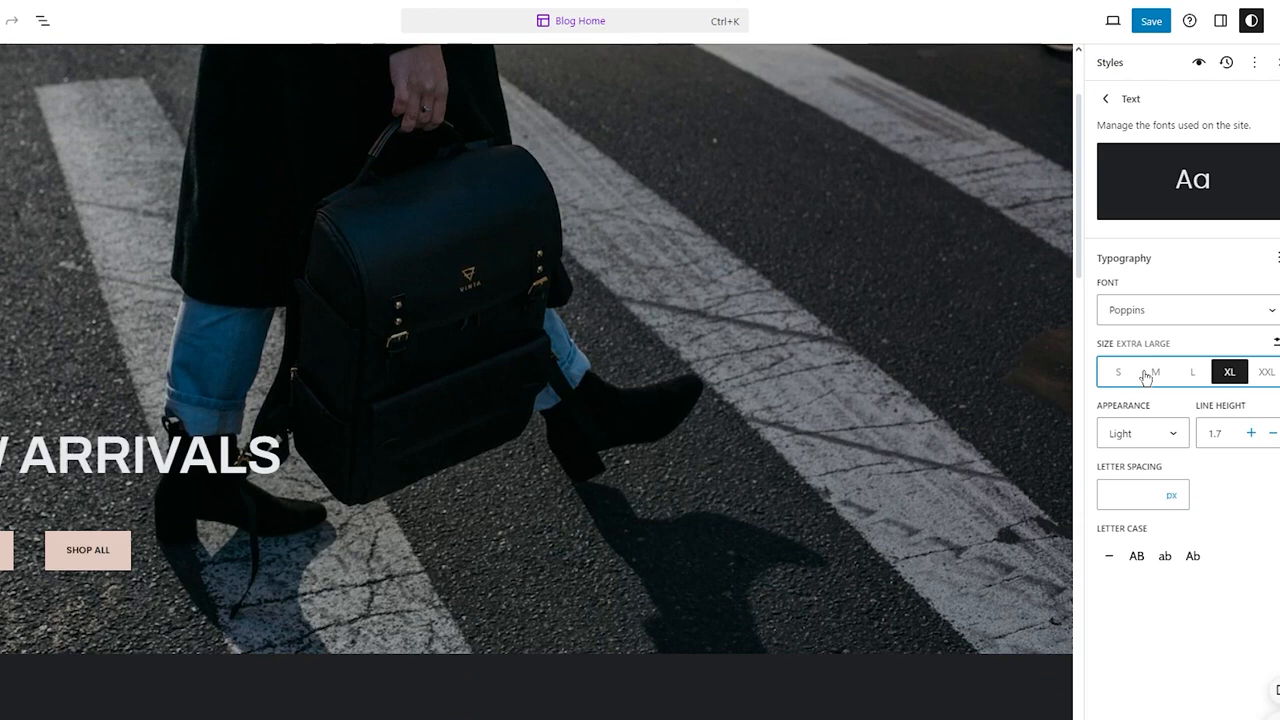
click(1146, 372)
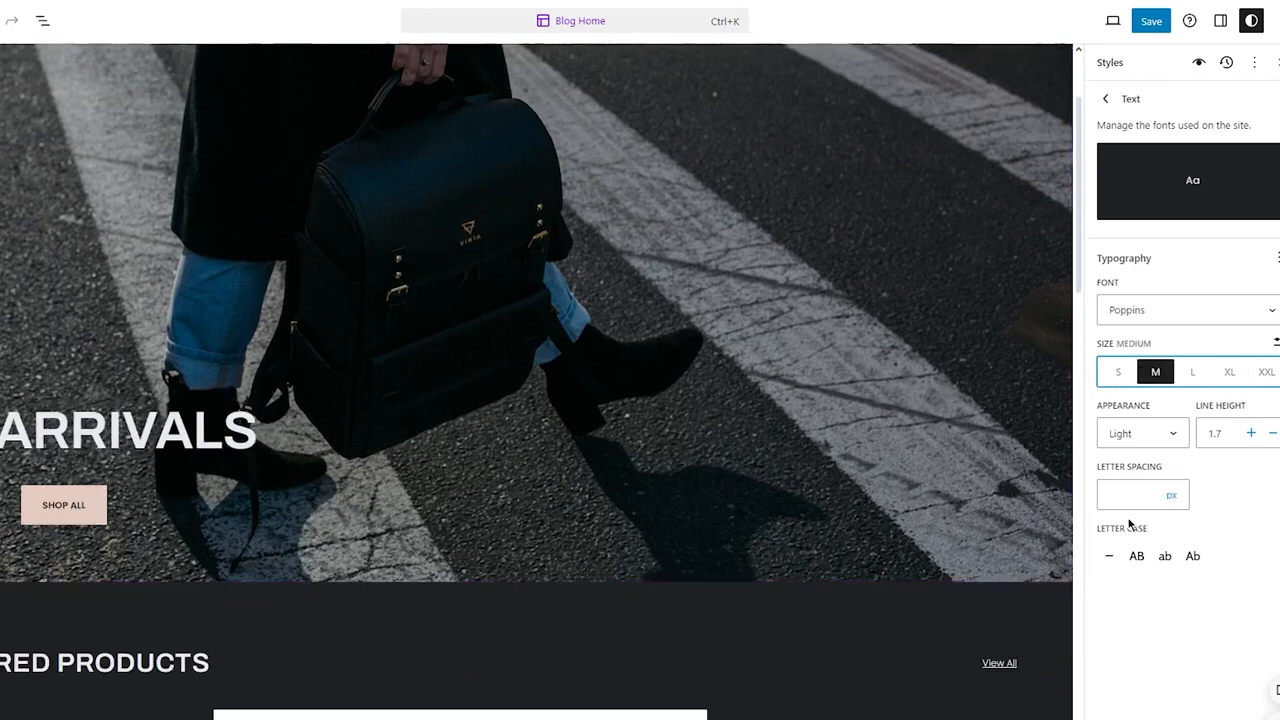
Step: Return to the Design panel and create a new draft page titled Store
click(17, 20)
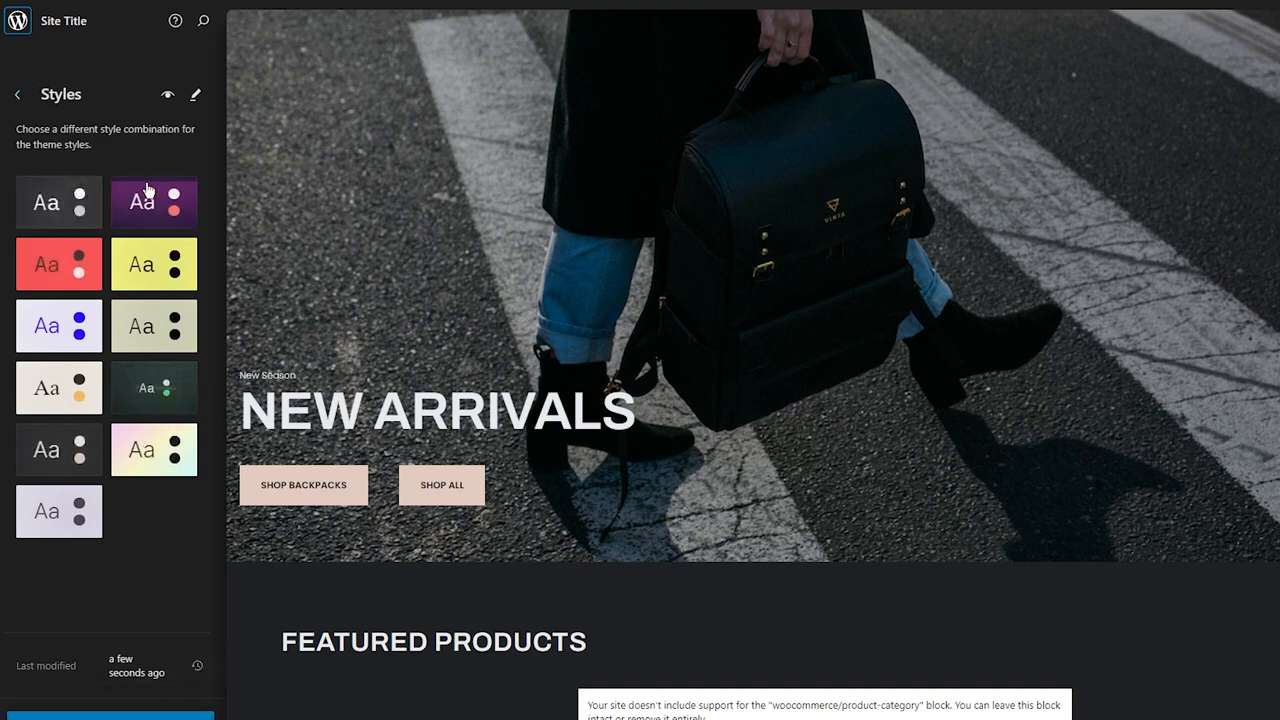
click(18, 95)
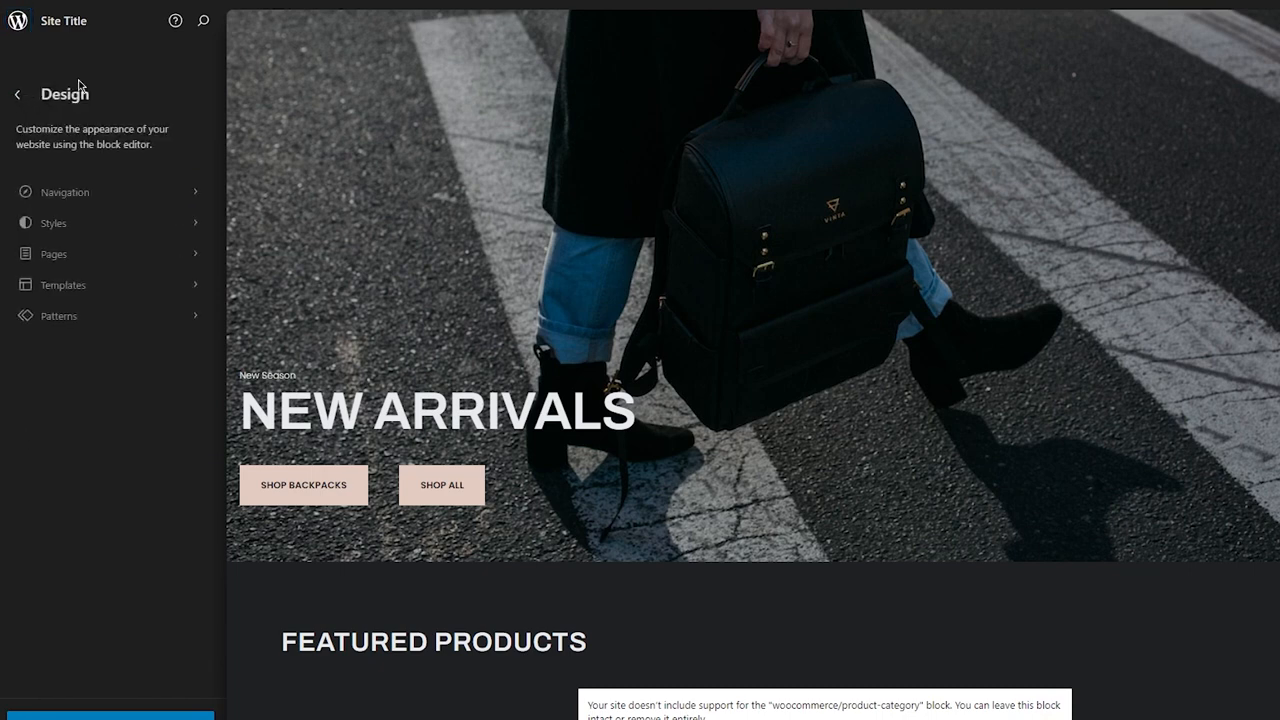
click(140, 254)
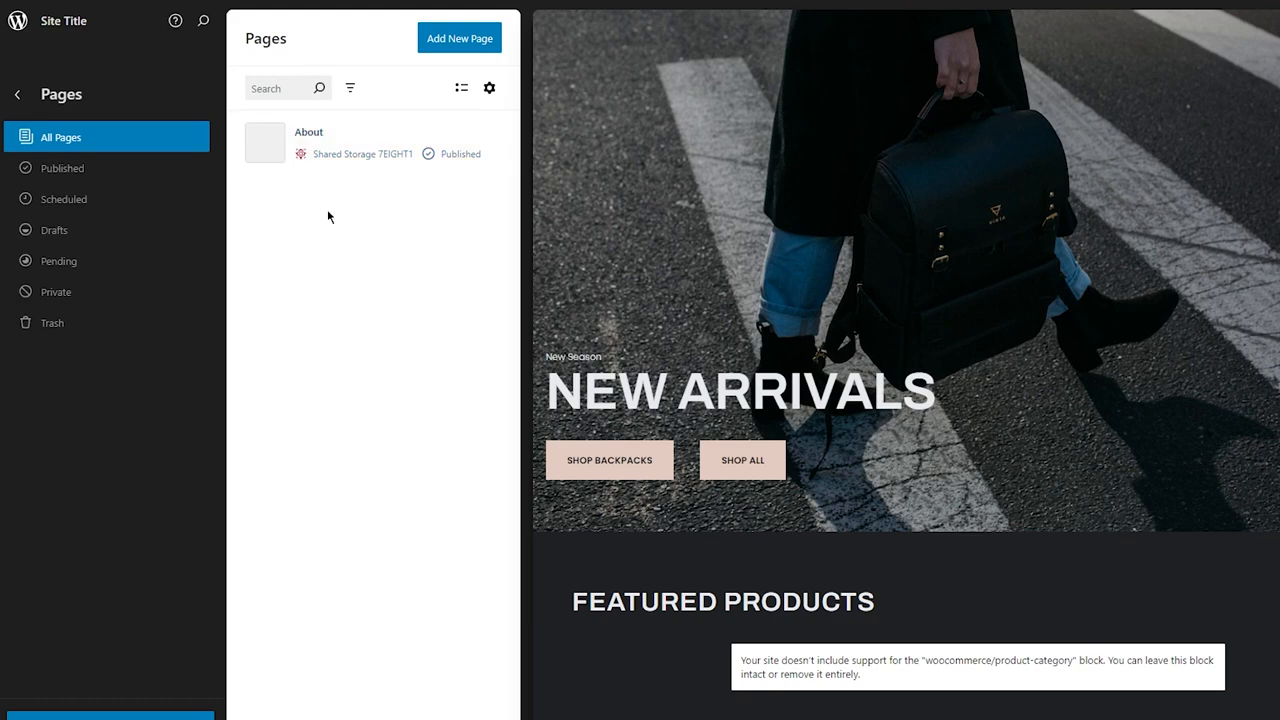
click(432, 45)
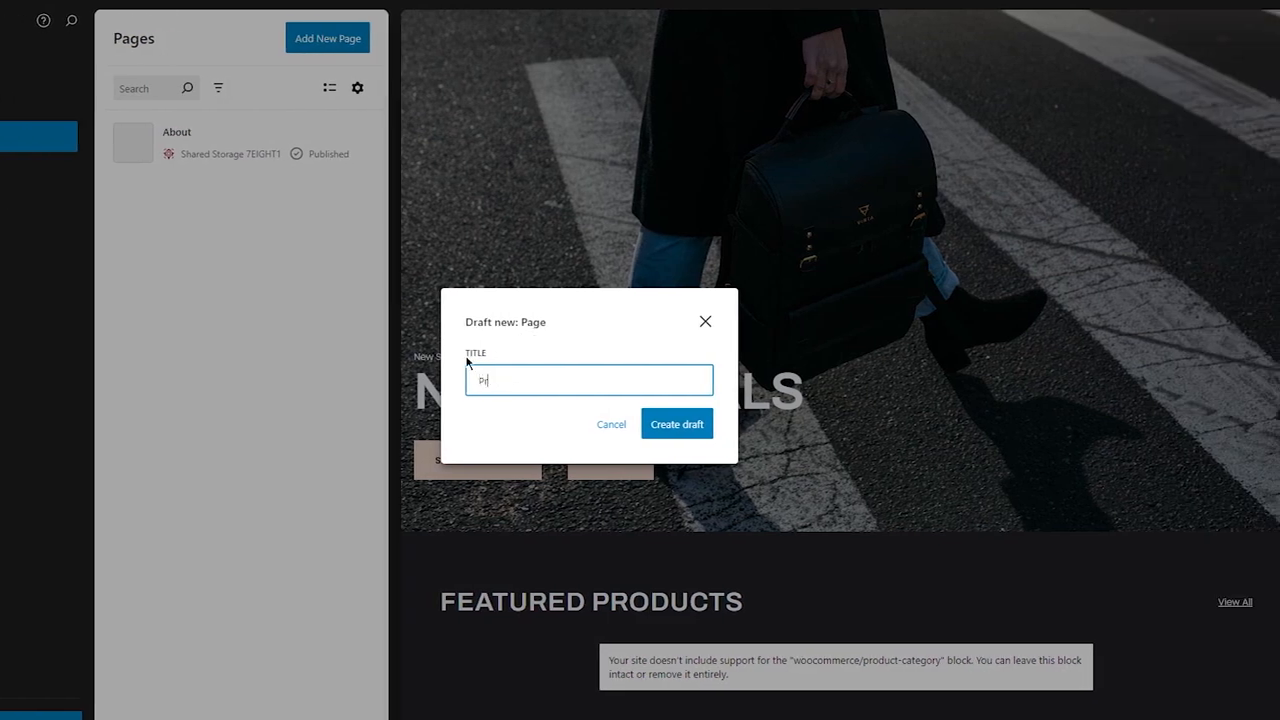
text(Pr)
key(BackSpace)
key(BackSpace)
text(Store)
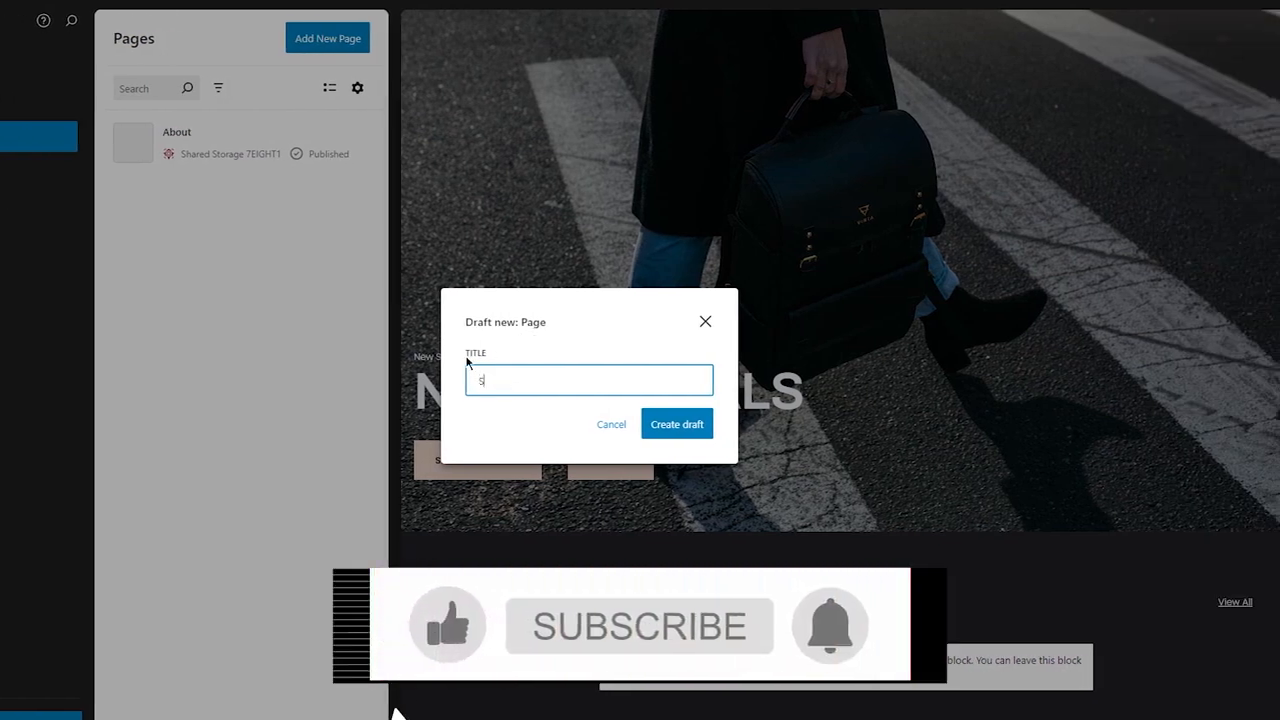
click(698, 426)
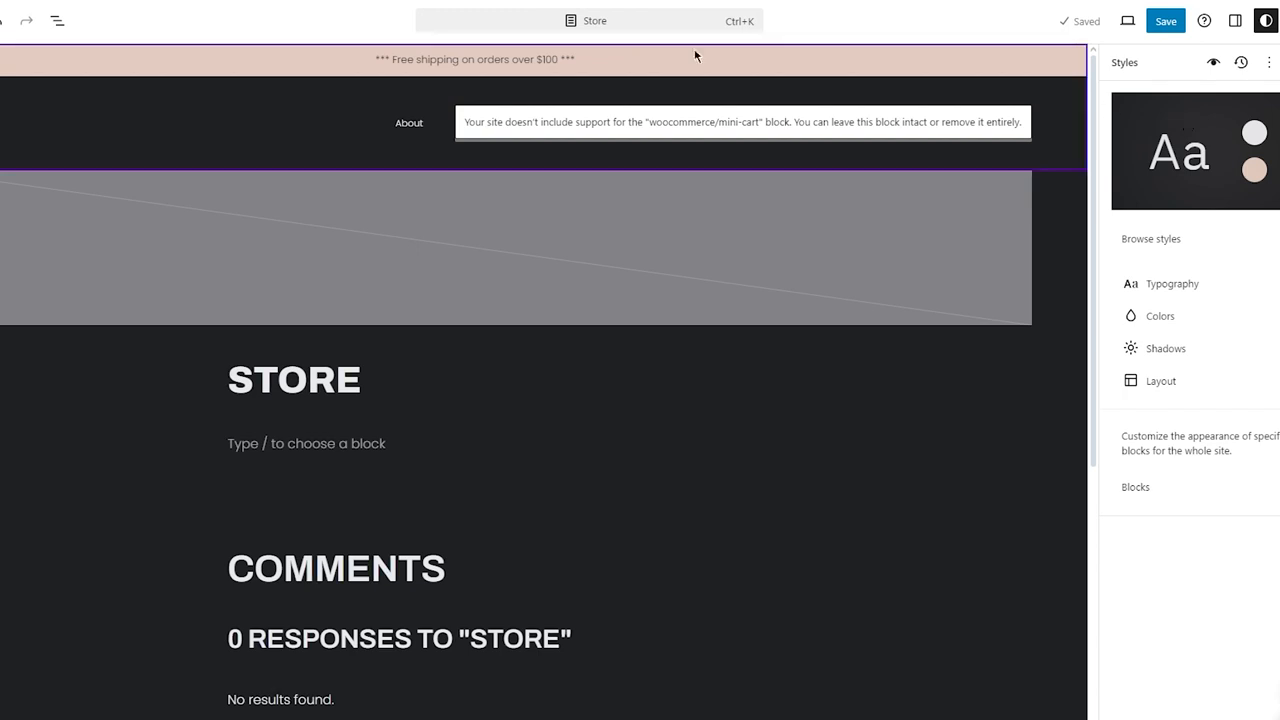
mouse_move(475, 76)
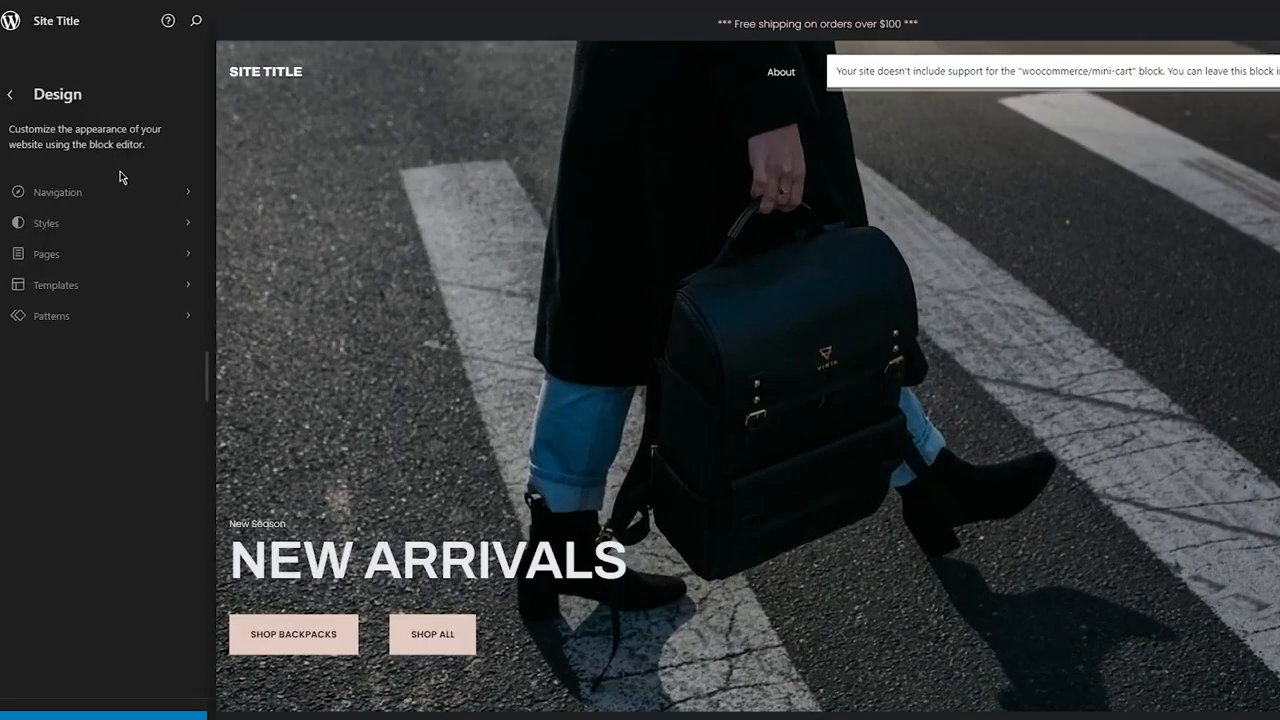
Step: Open the original Navigation menu and inspect its options list
click(120, 176)
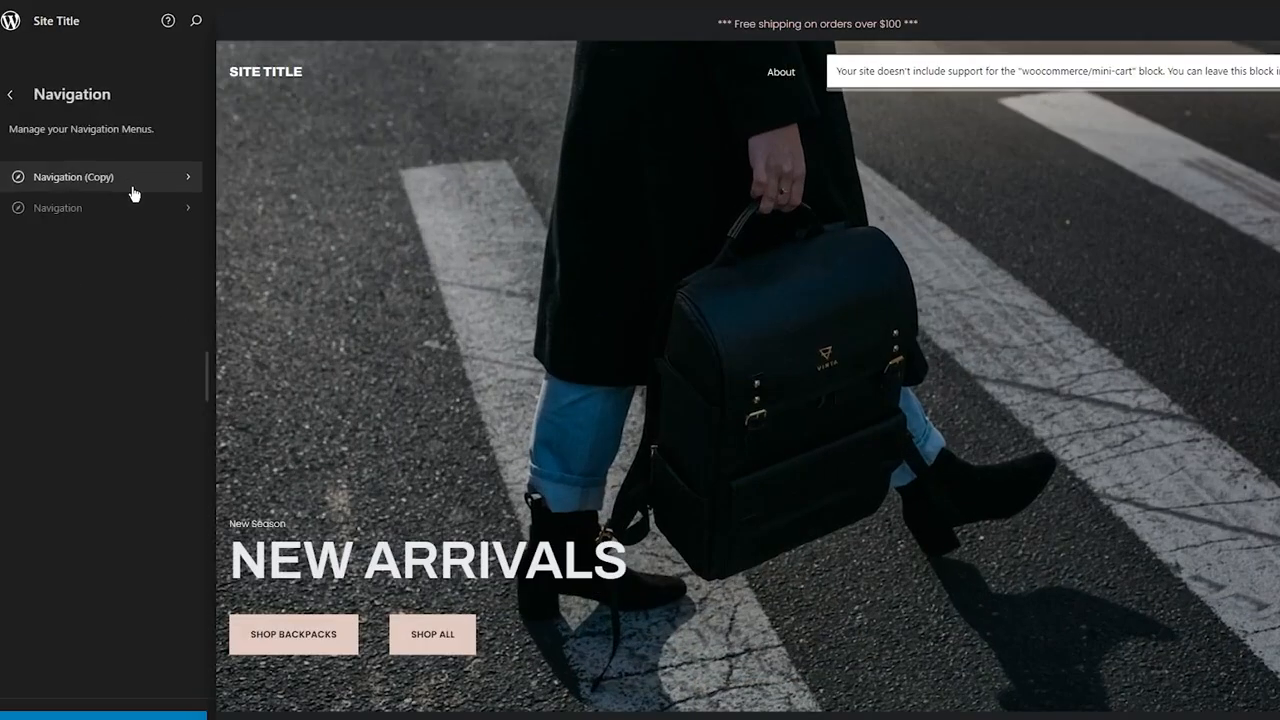
click(112, 210)
click(188, 95)
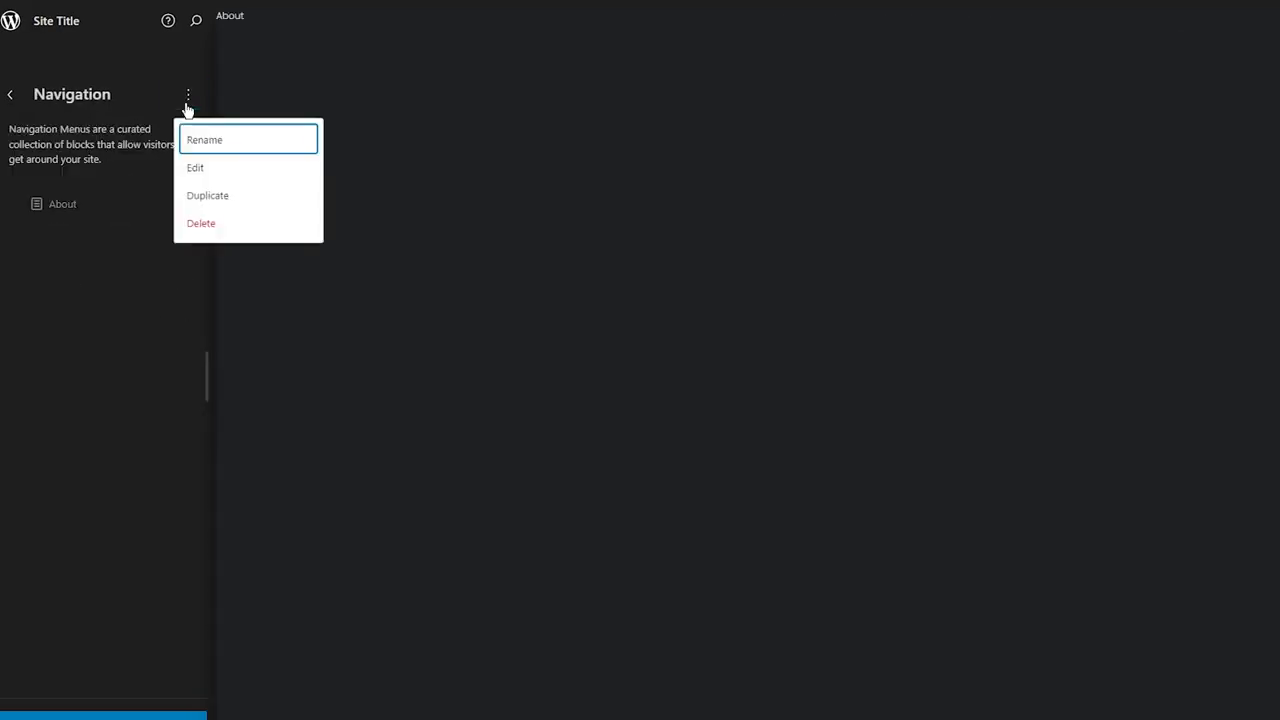
click(102, 276)
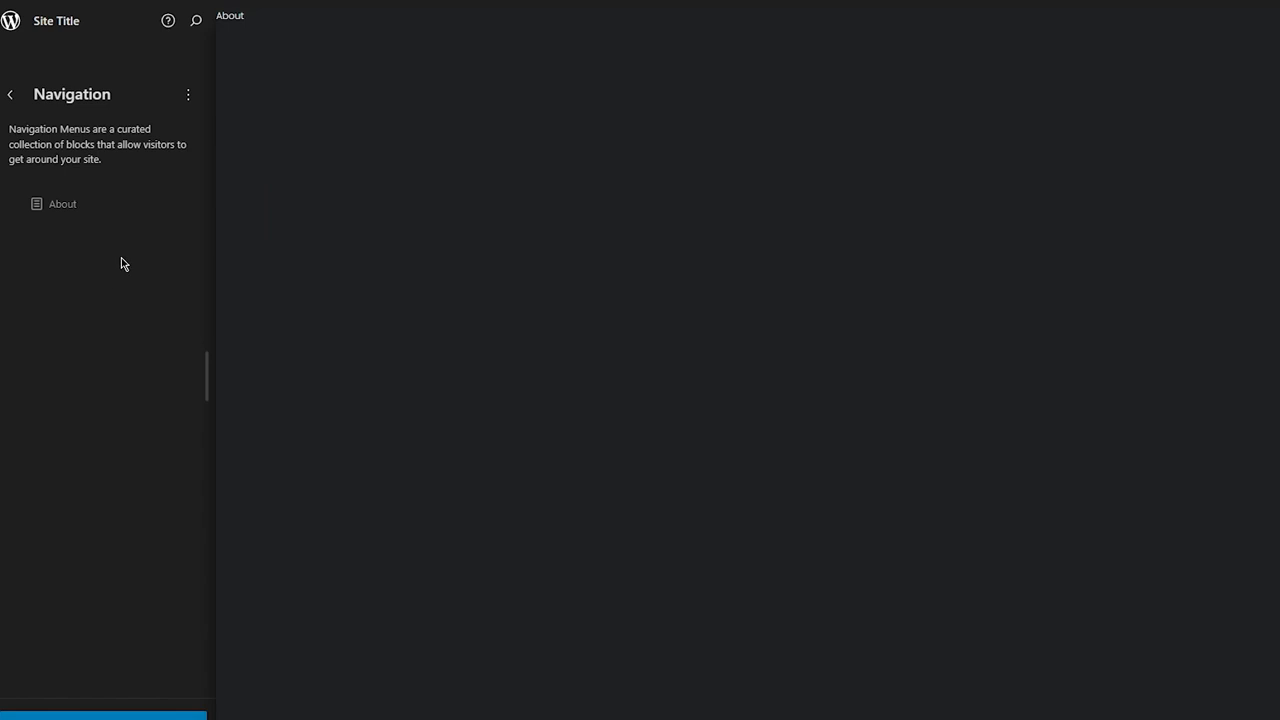
click(12, 95)
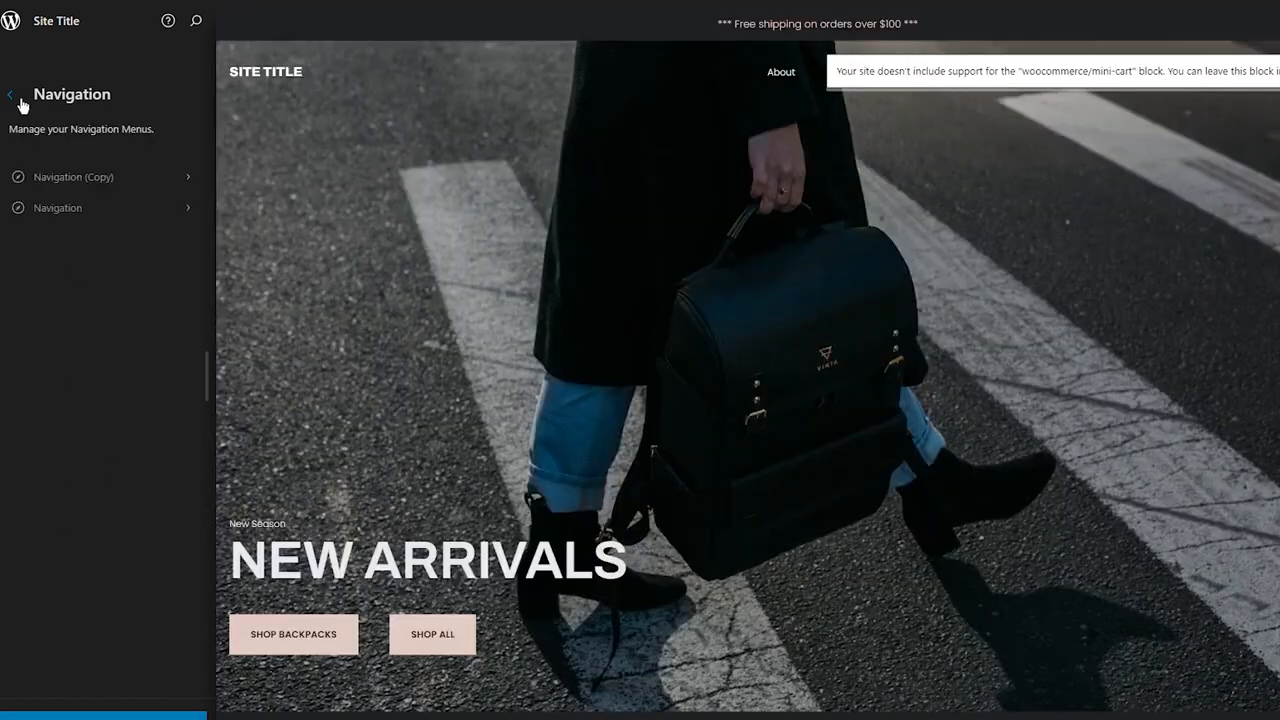
Step: Delete the Navigation (Copy) menu and confirm the deletion
click(184, 180)
click(189, 94)
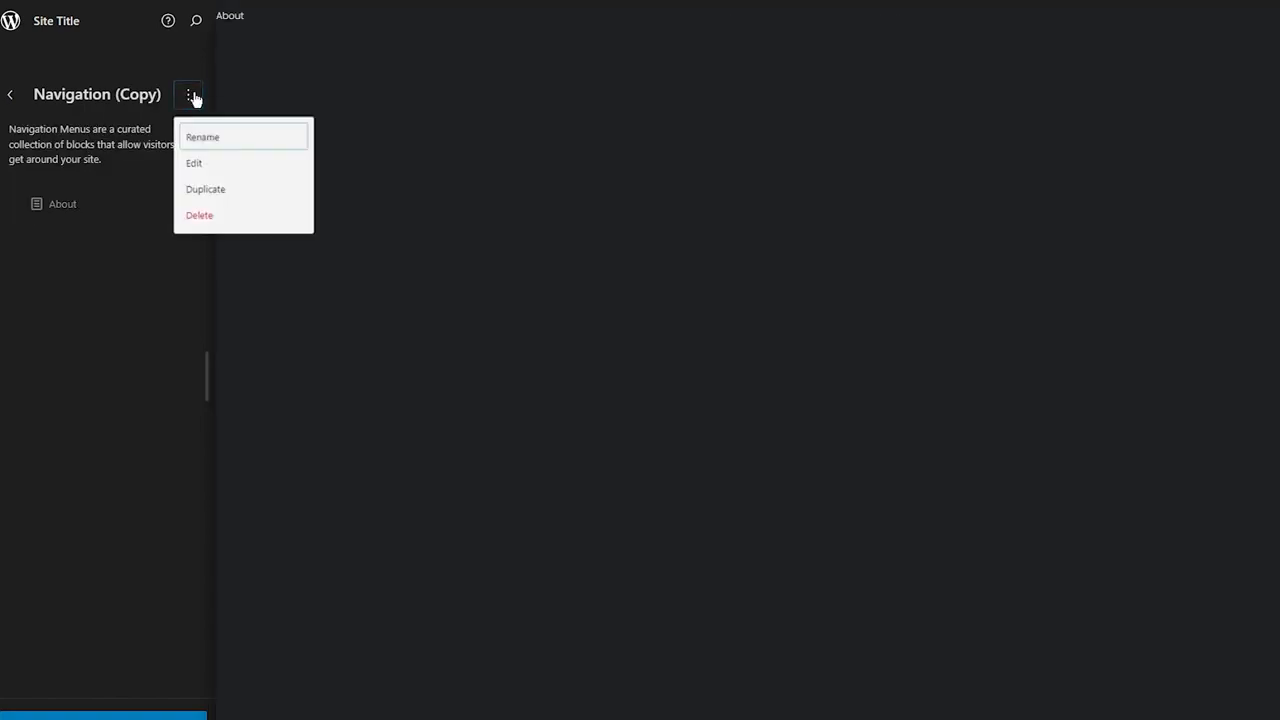
click(218, 223)
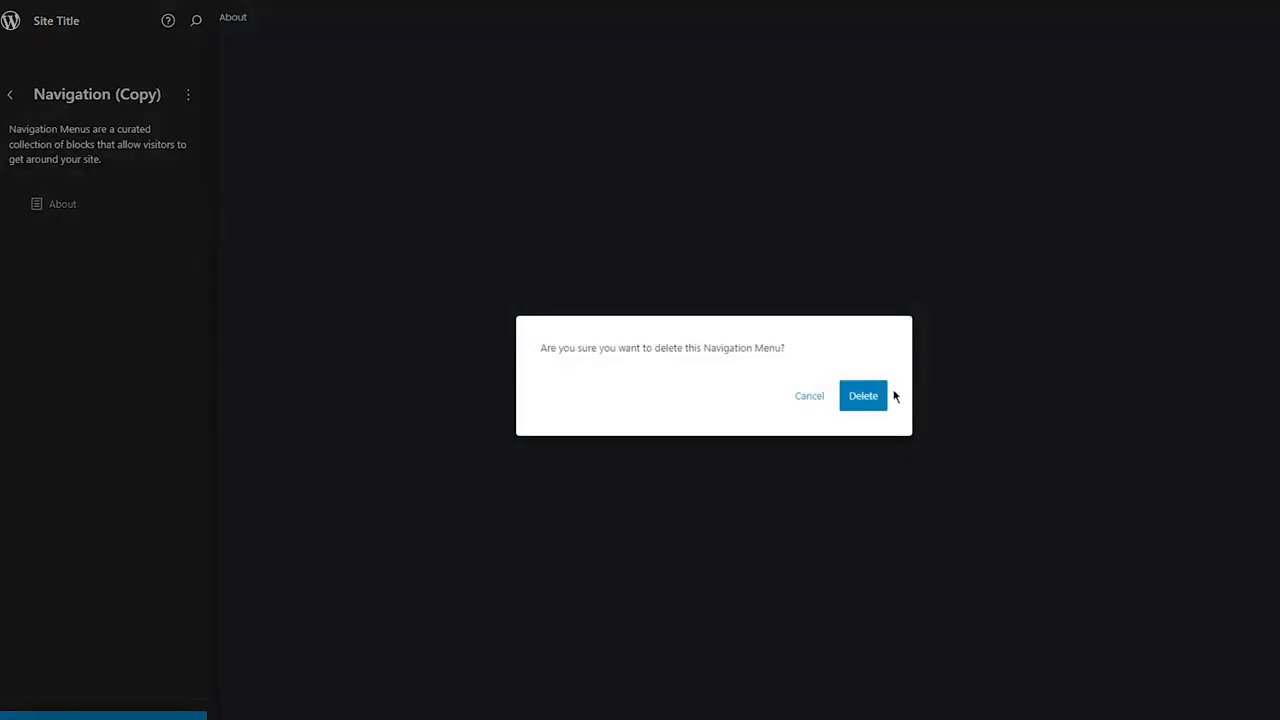
click(865, 396)
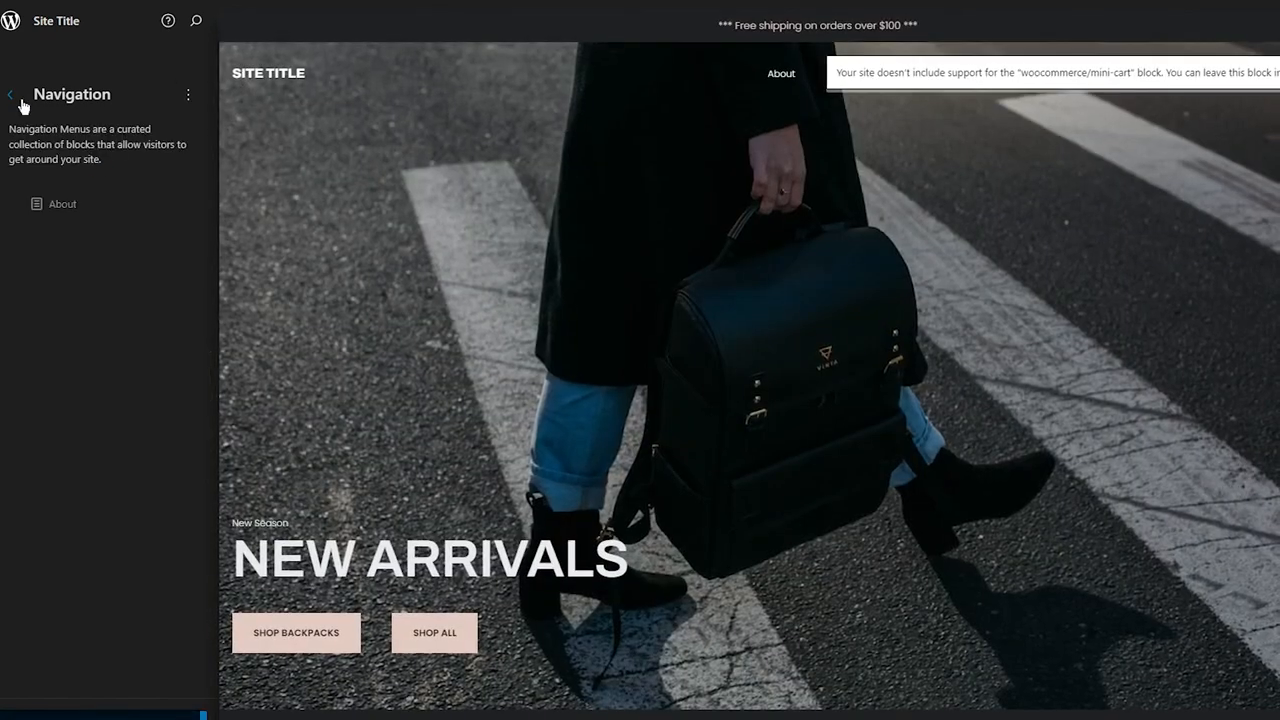
Step: Return to the Design panel and browse through the list of site templates
click(11, 95)
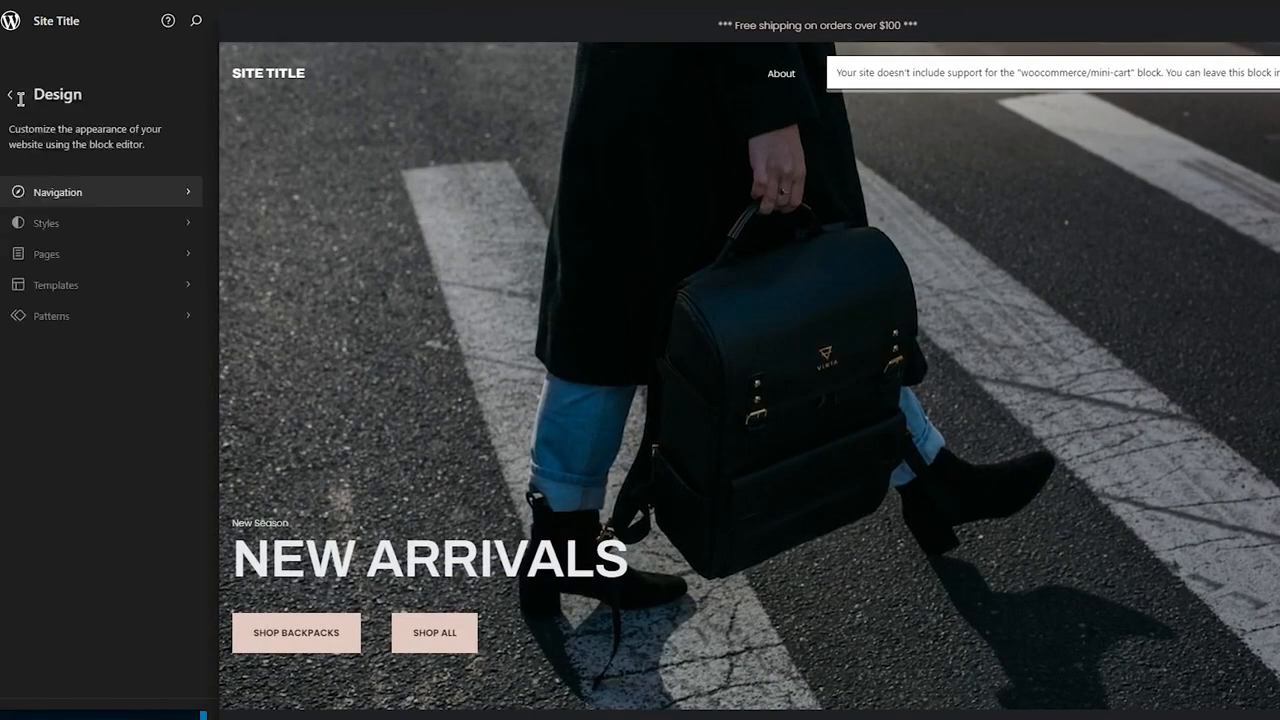
click(74, 285)
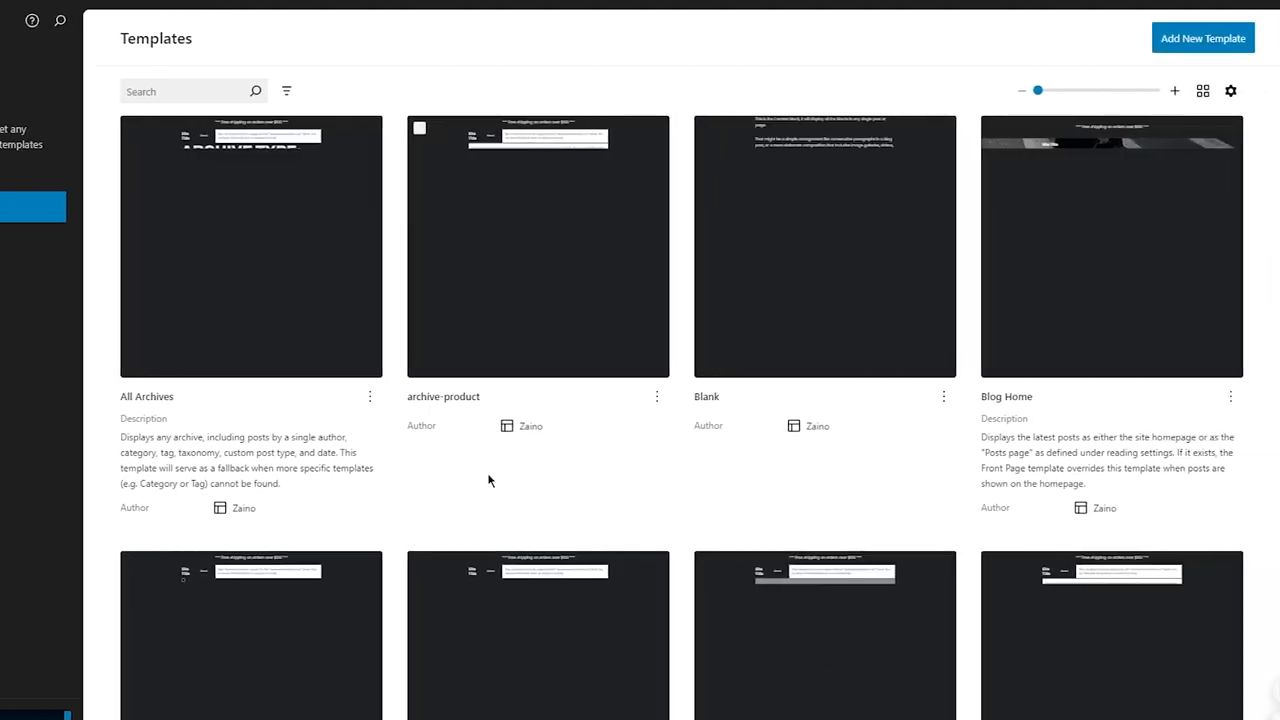
scroll(488, 480, down, 3)
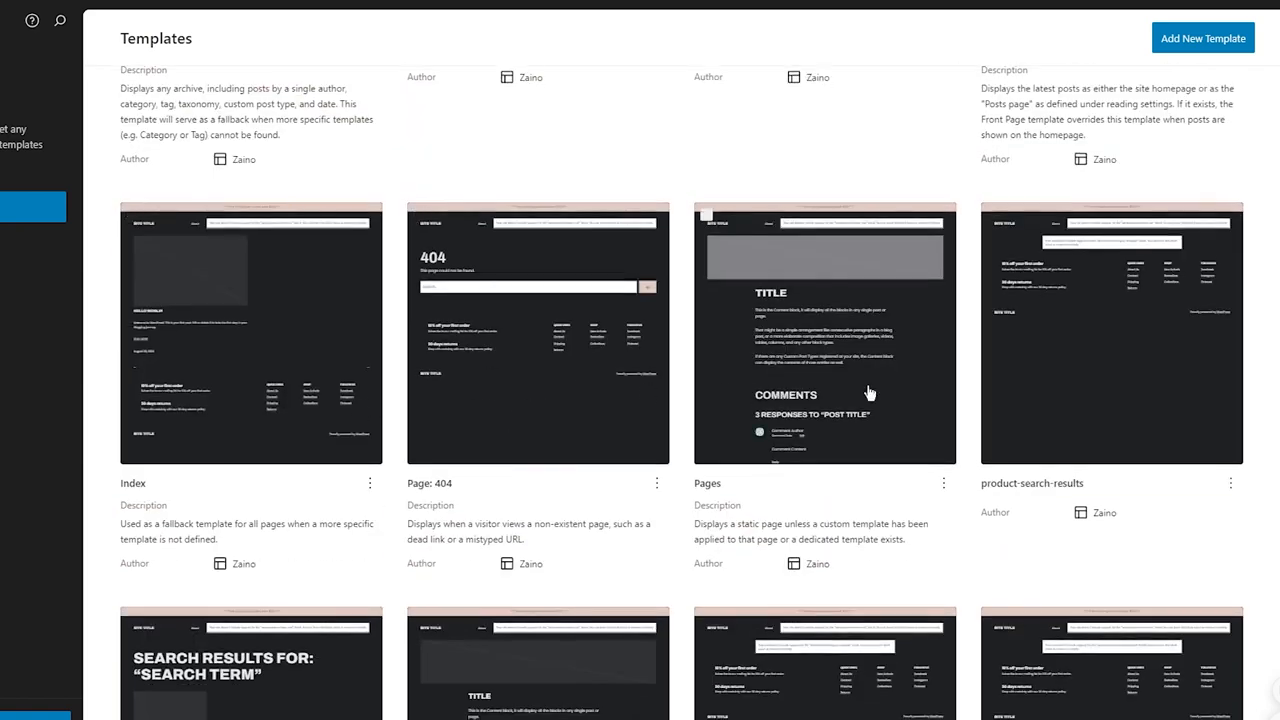
scroll(900, 405, down, 3)
scroll(949, 423, down, 2)
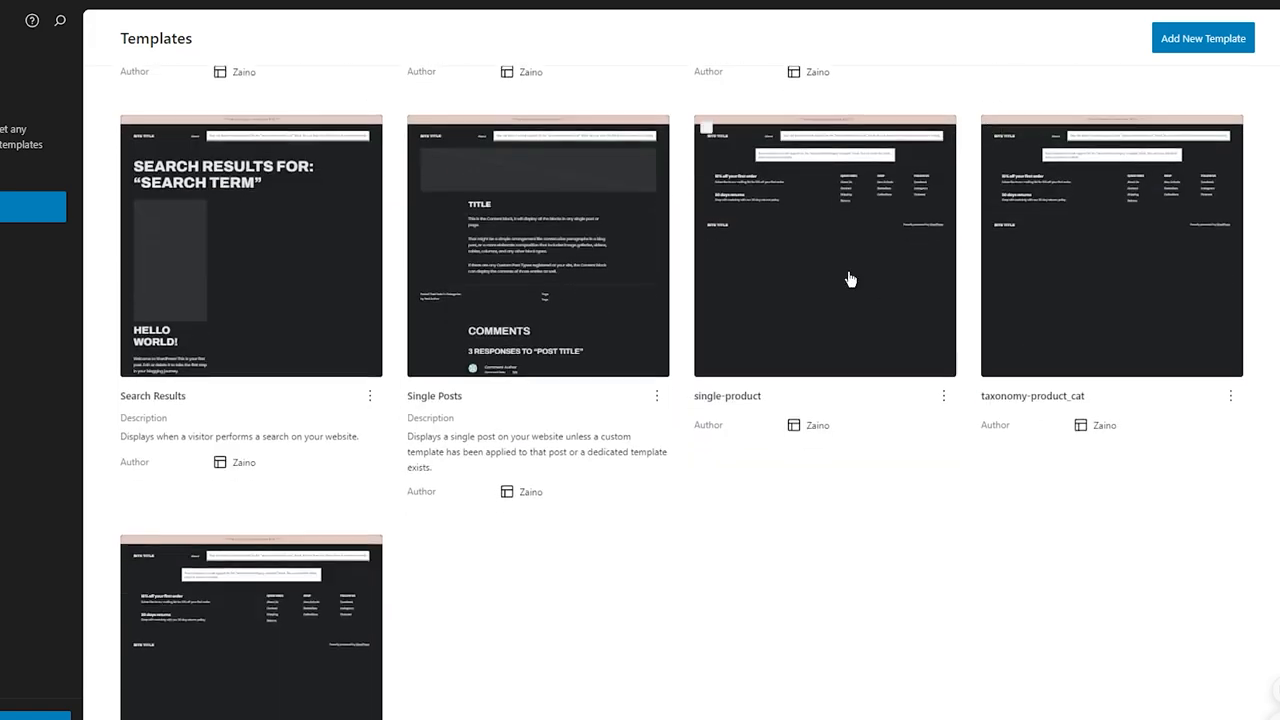
scroll(591, 292, down, 2)
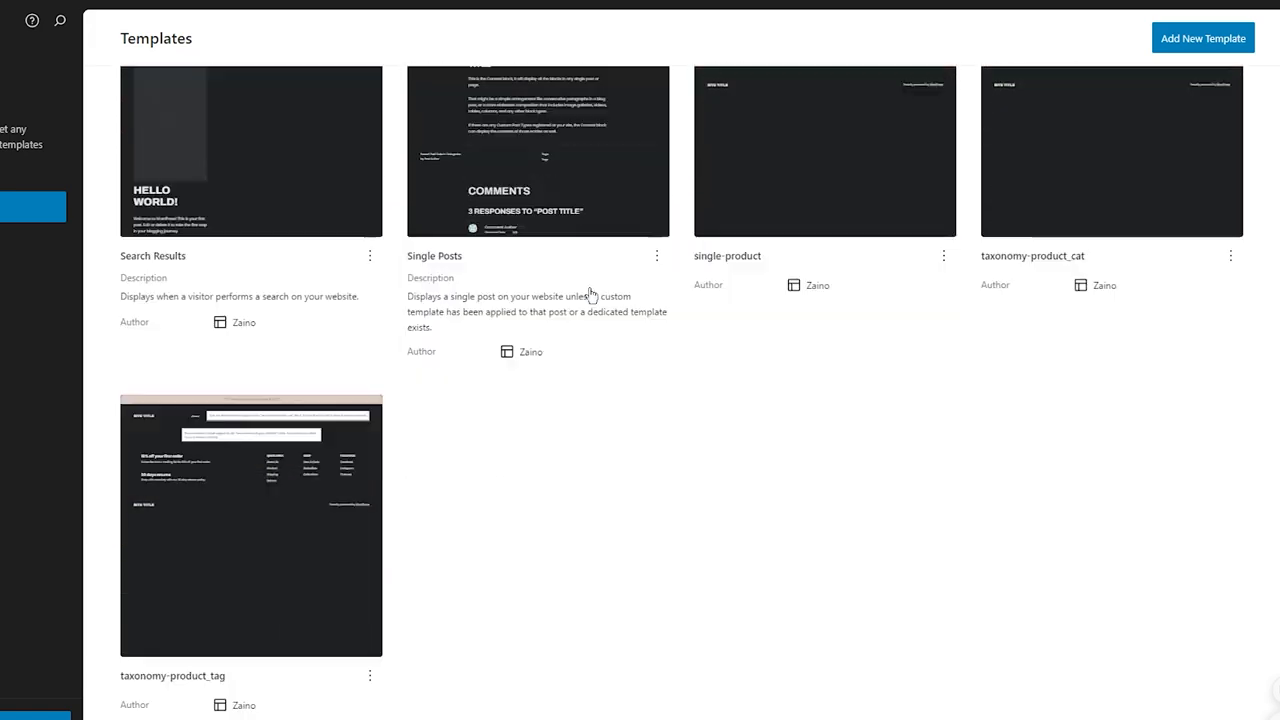
scroll(1018, 256, up, 8)
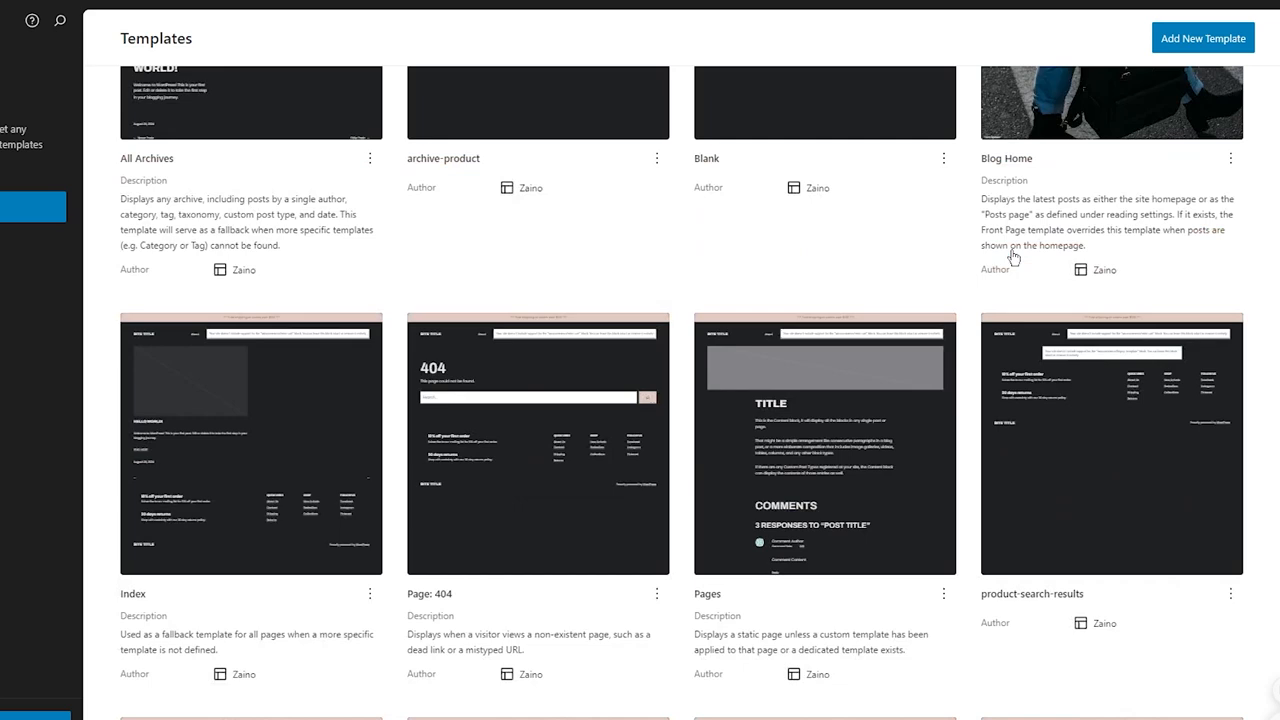
Step: Browse the All patterns library and return to the Design panel
click(12, 98)
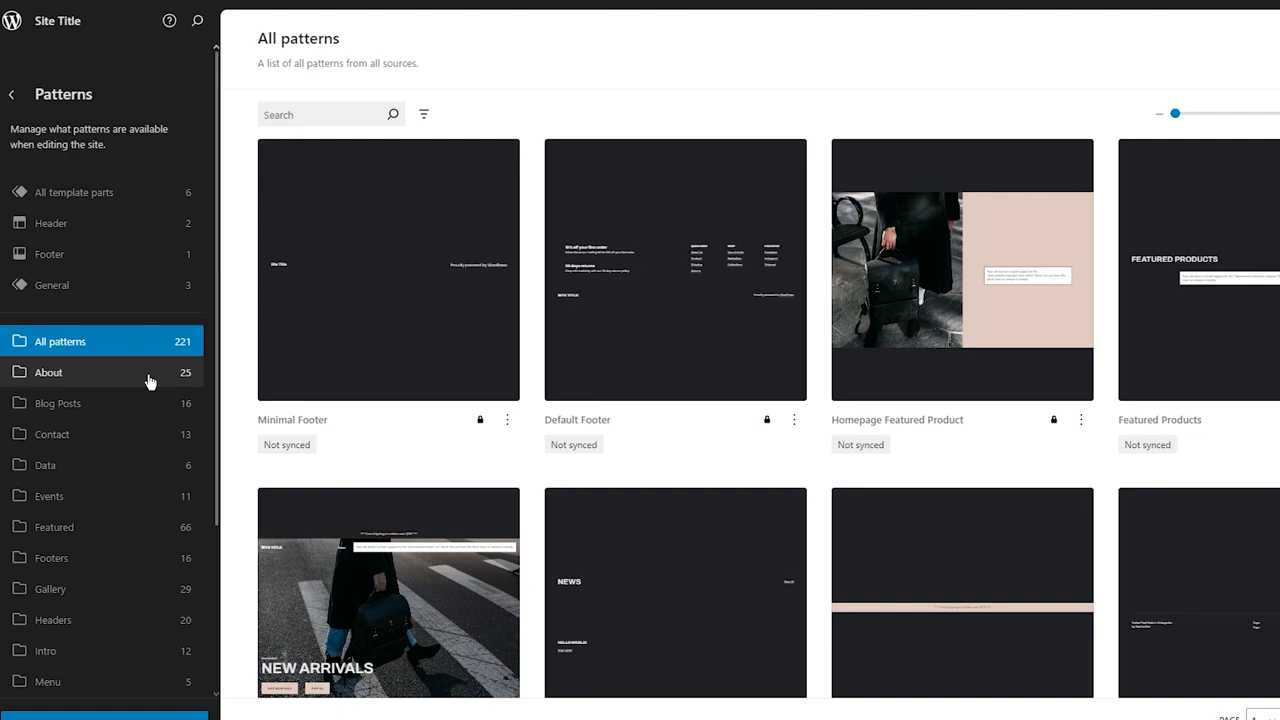
scroll(386, 294, down, 7)
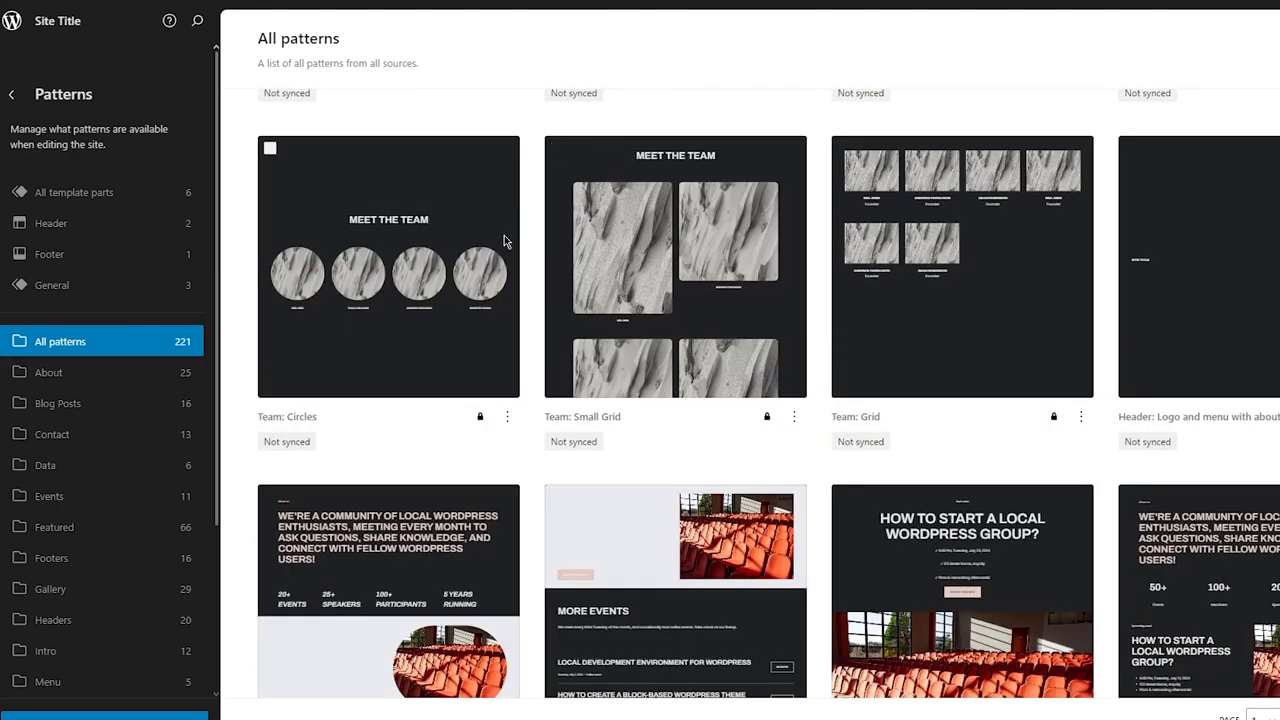
scroll(668, 239, down, 3)
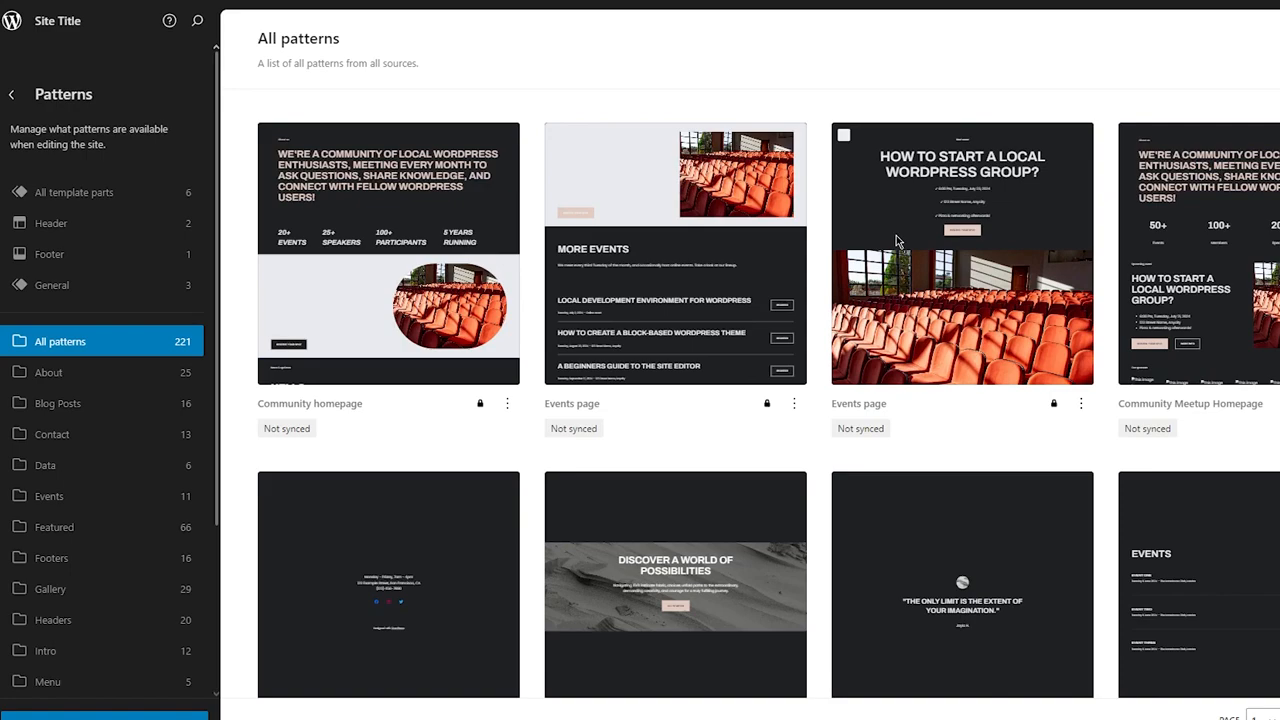
scroll(896, 240, down, 1)
scroll(896, 240, up, 11)
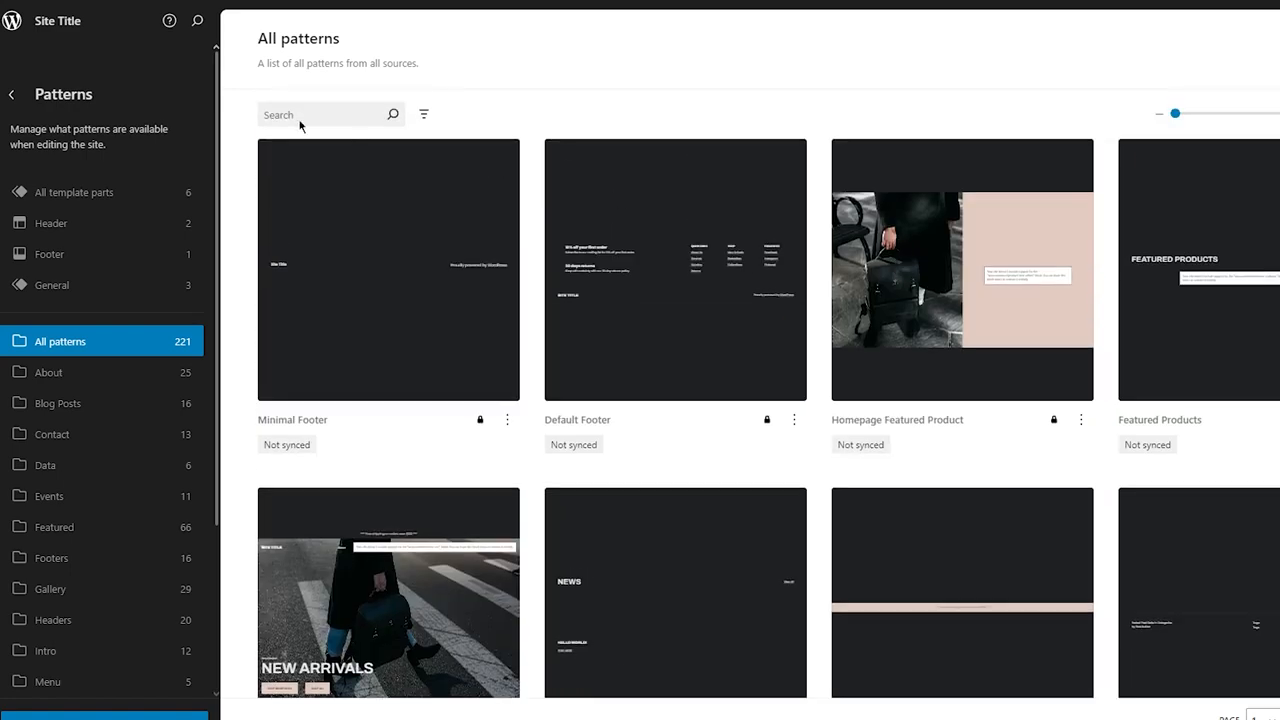
click(12, 95)
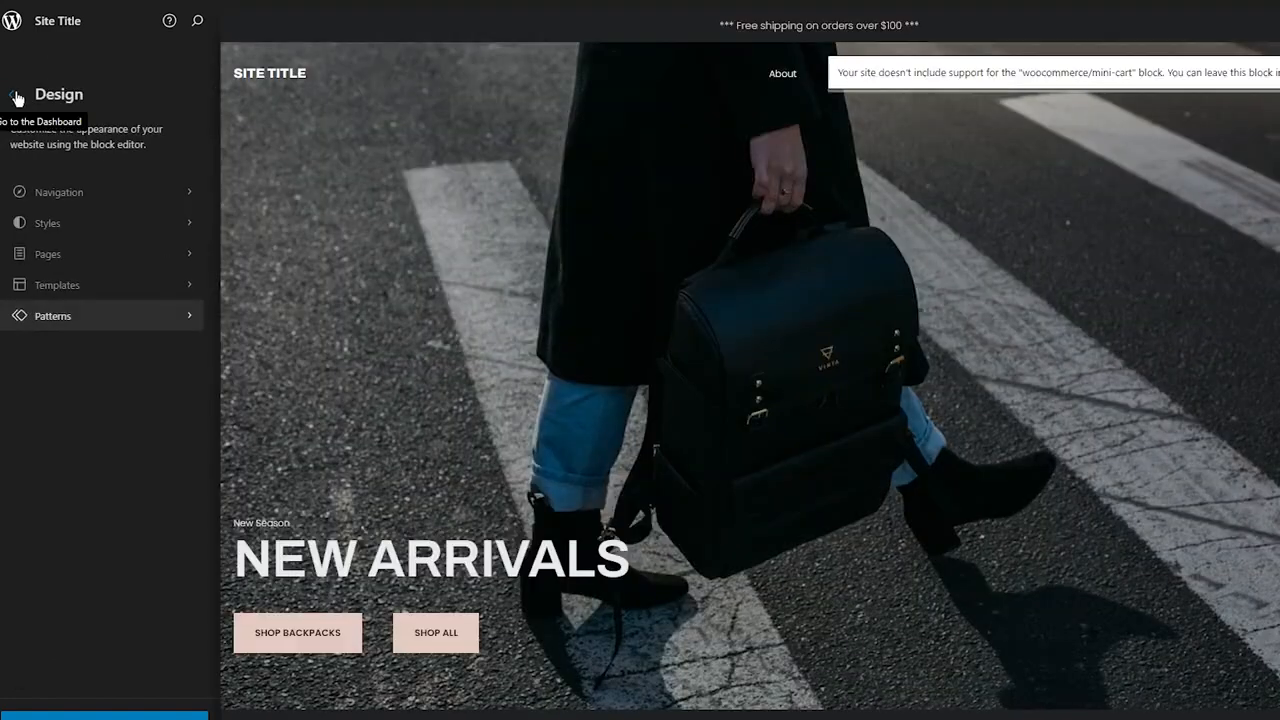
Step: Open the site editor and change the header's site title to ADVANCE APPAREL
click(375, 89)
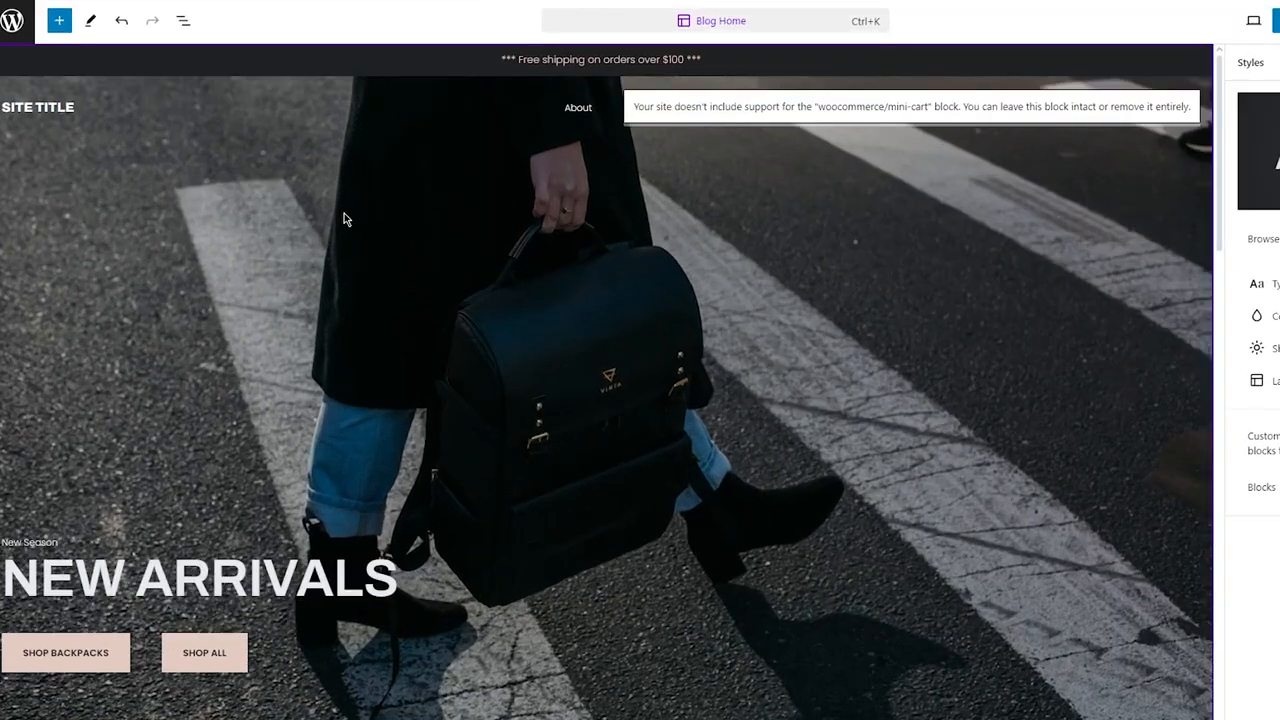
triple_click(40, 111)
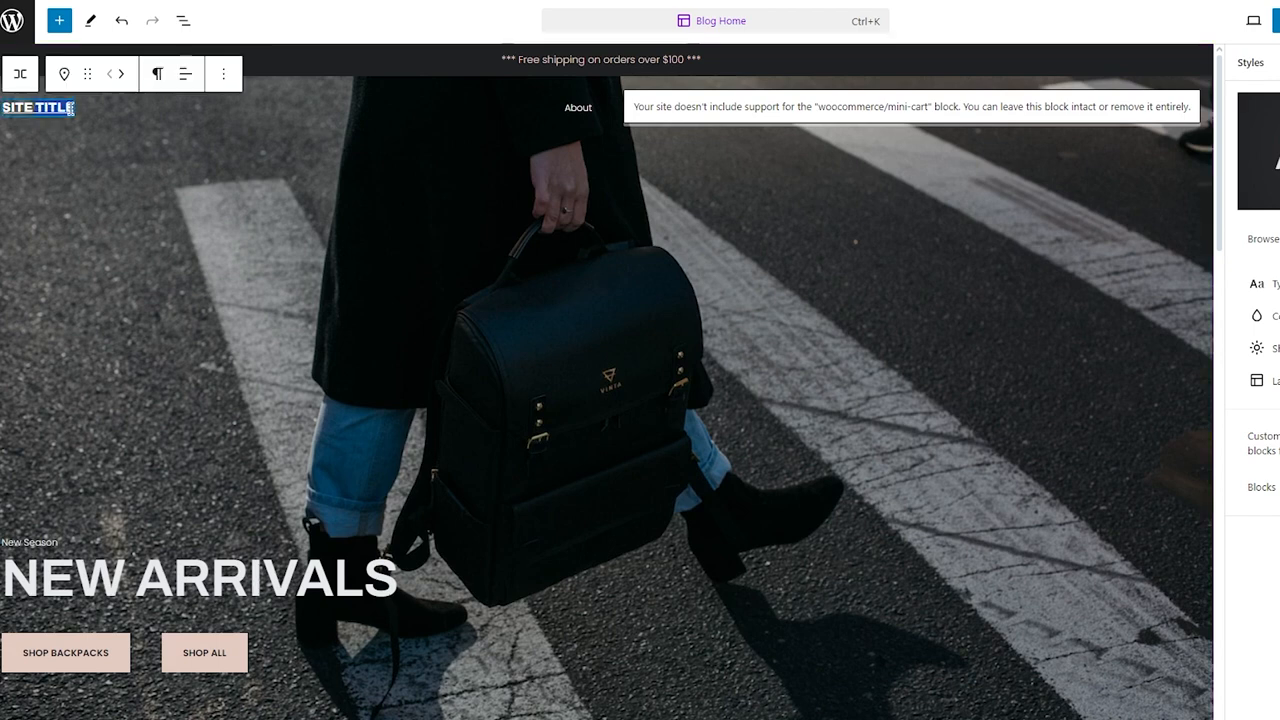
click(225, 198)
click(306, 135)
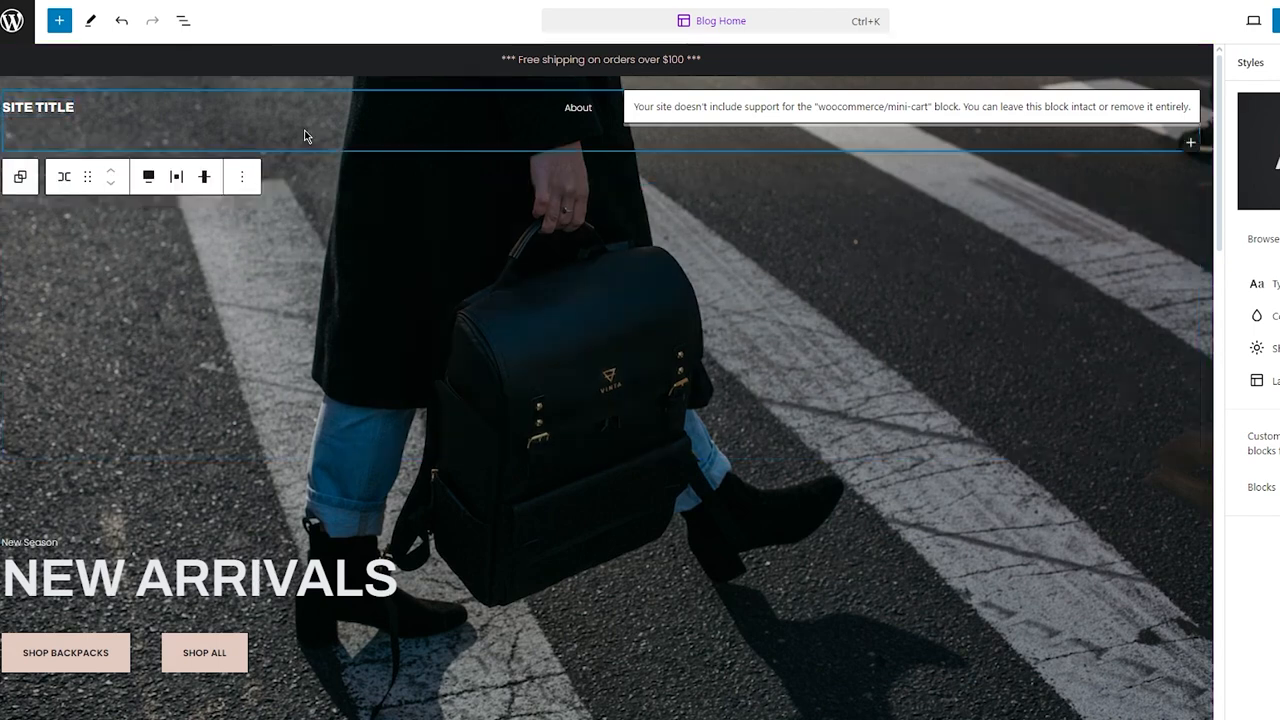
click(72, 108)
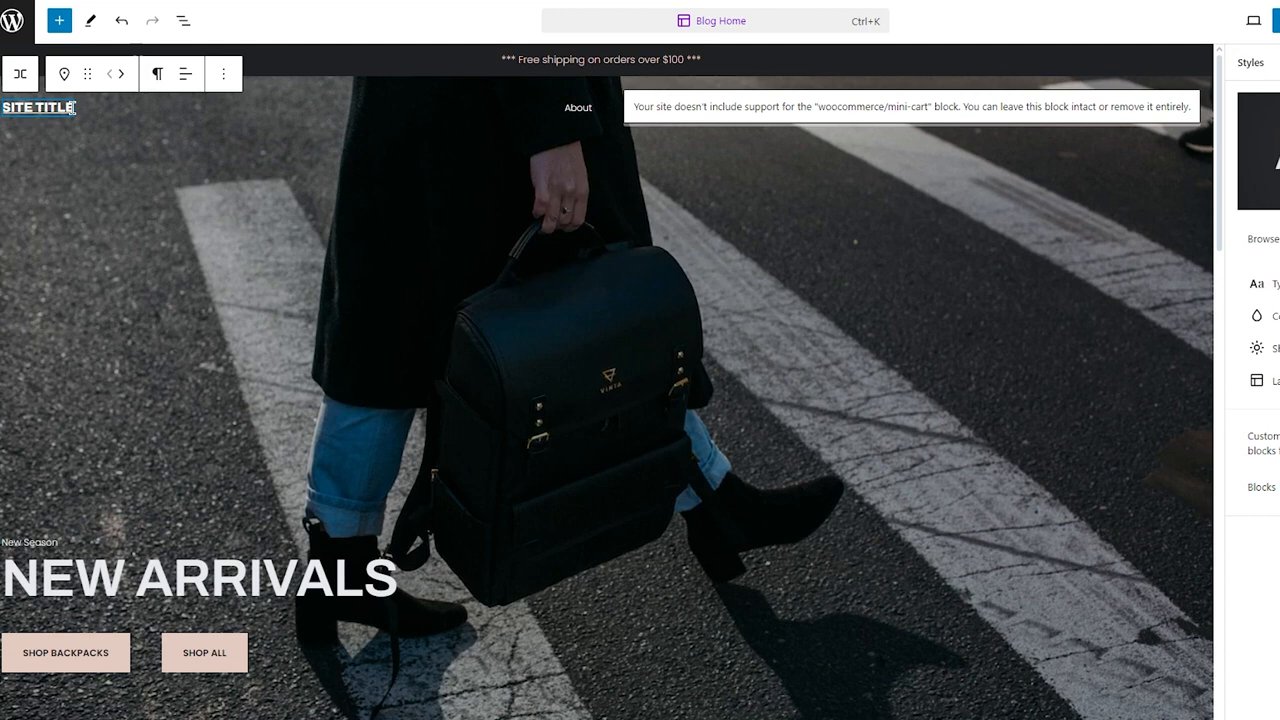
drag(72, 106, 2, 100)
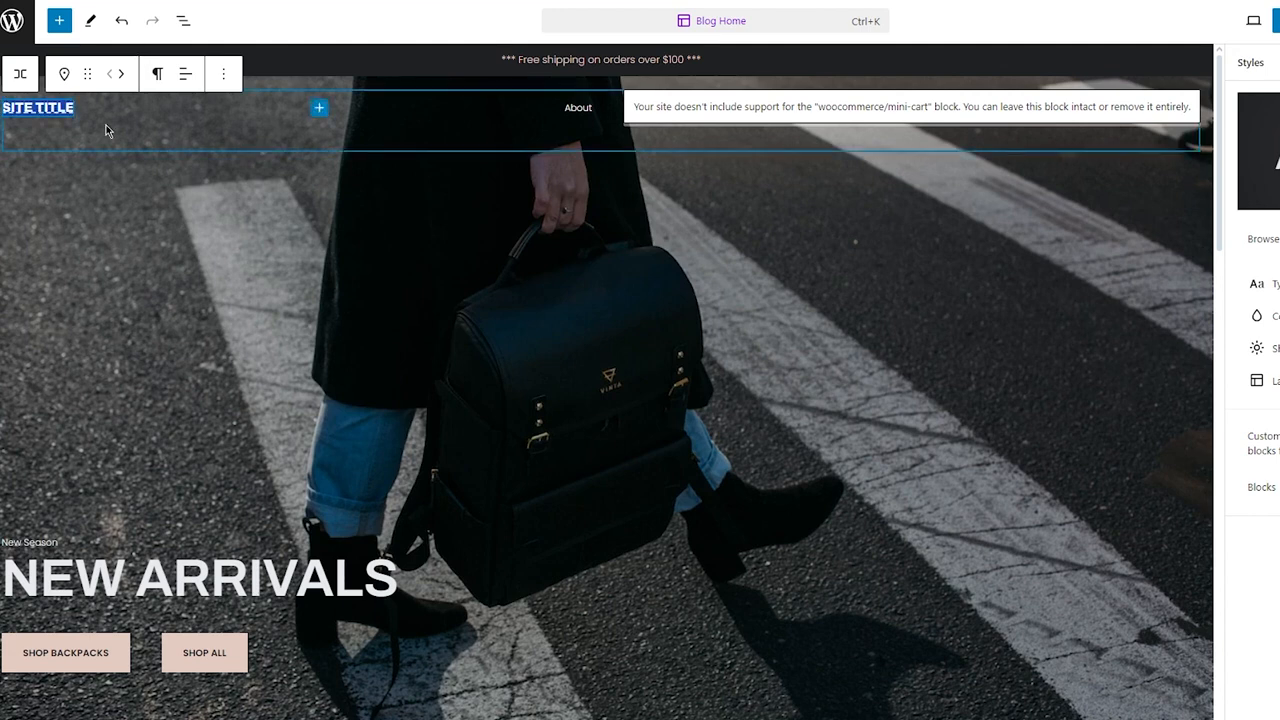
text(ADVANCE APPA)
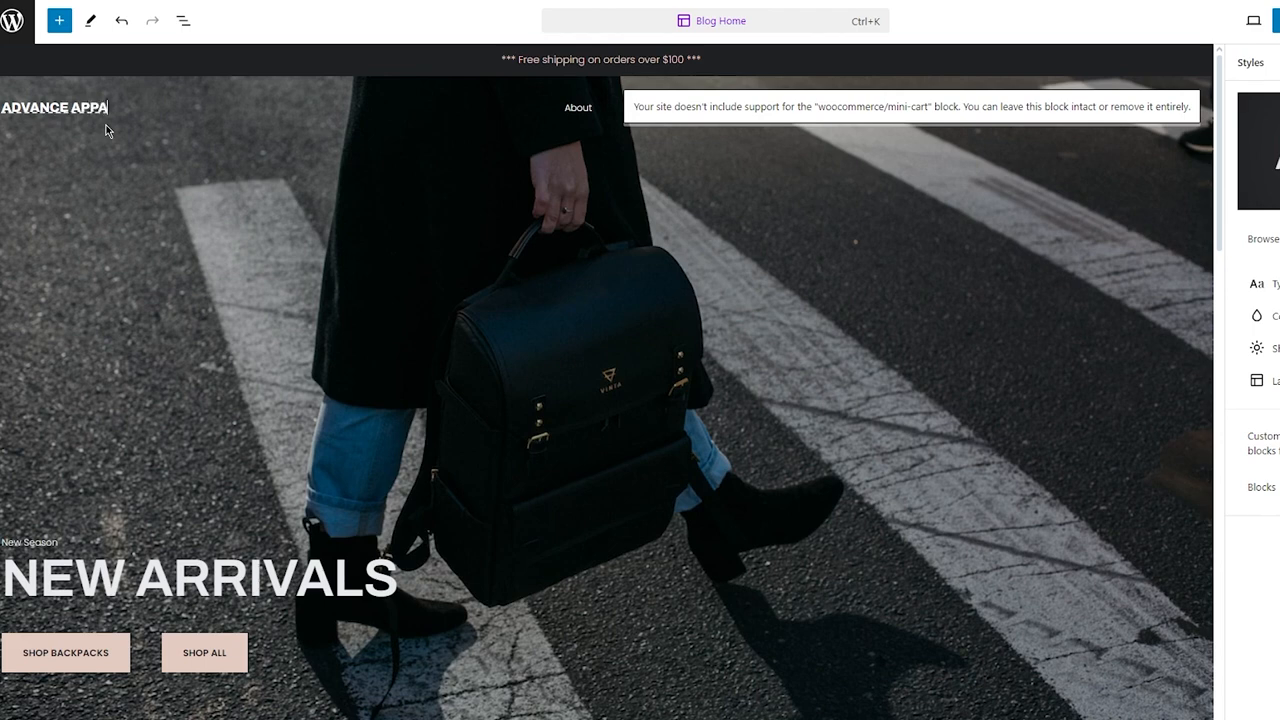
text(REL)
click(208, 207)
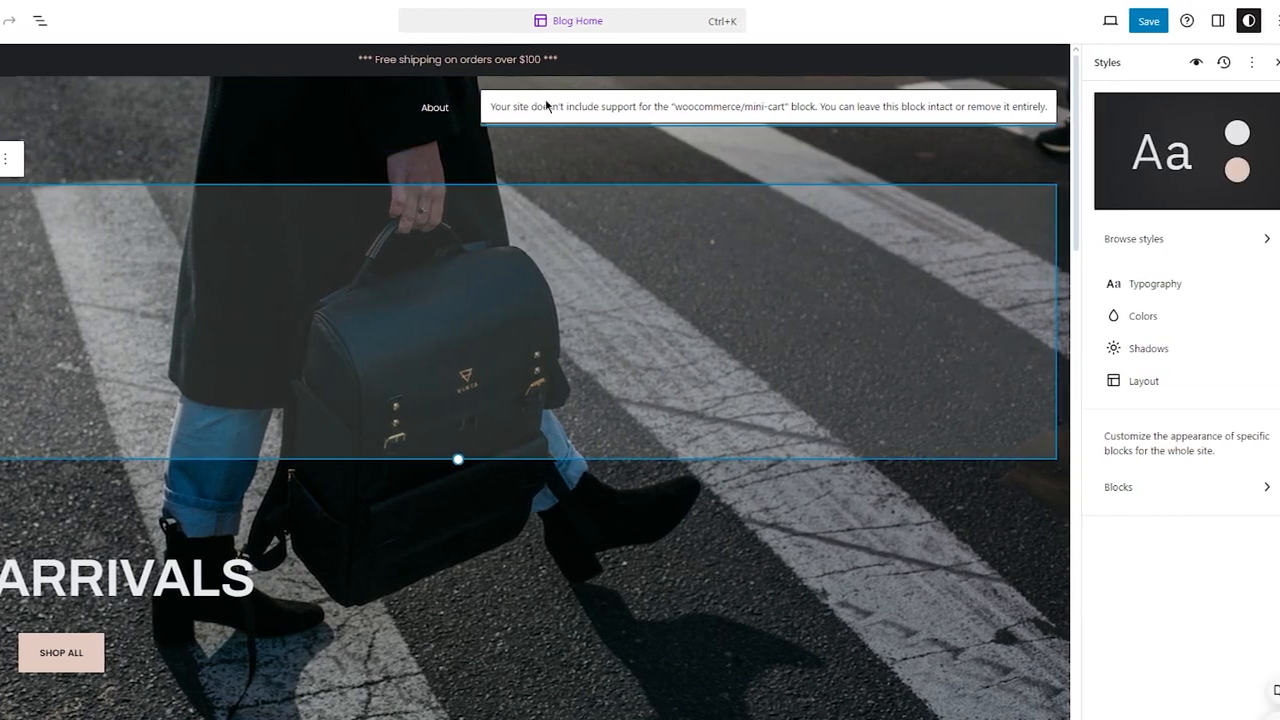
Step: Delete the unsupported mini-cart block from the header
click(690, 108)
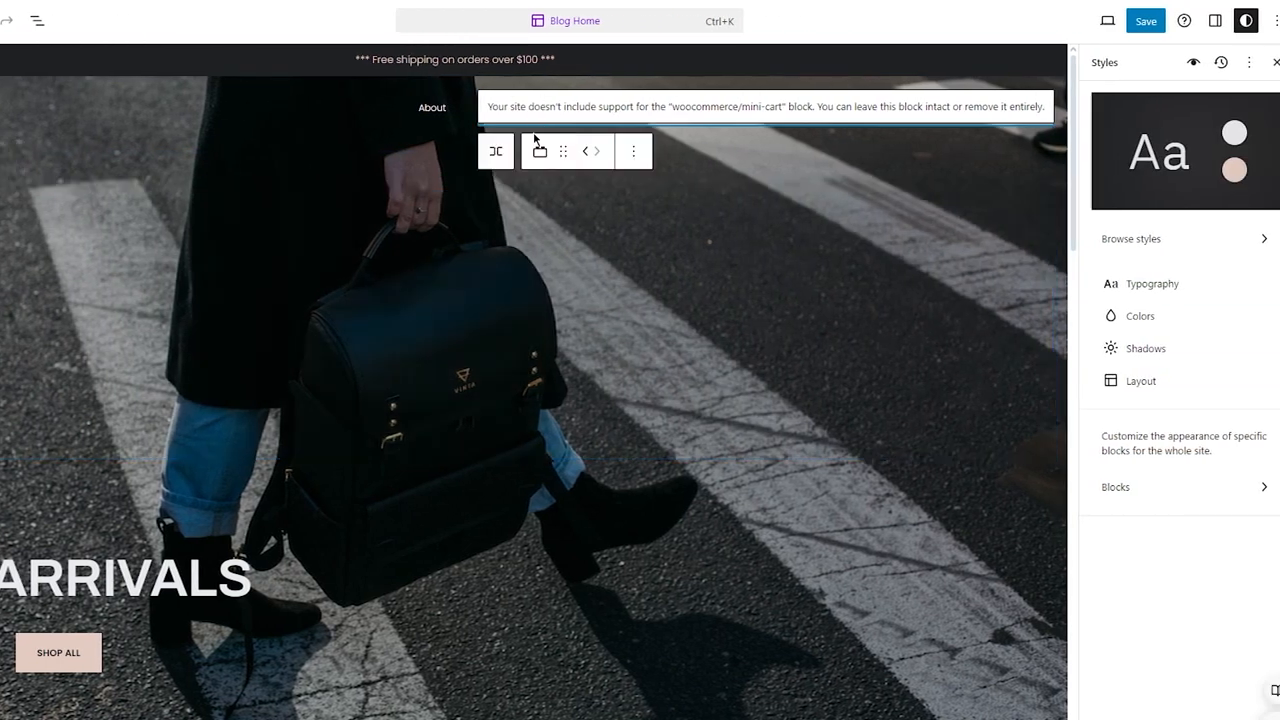
click(633, 151)
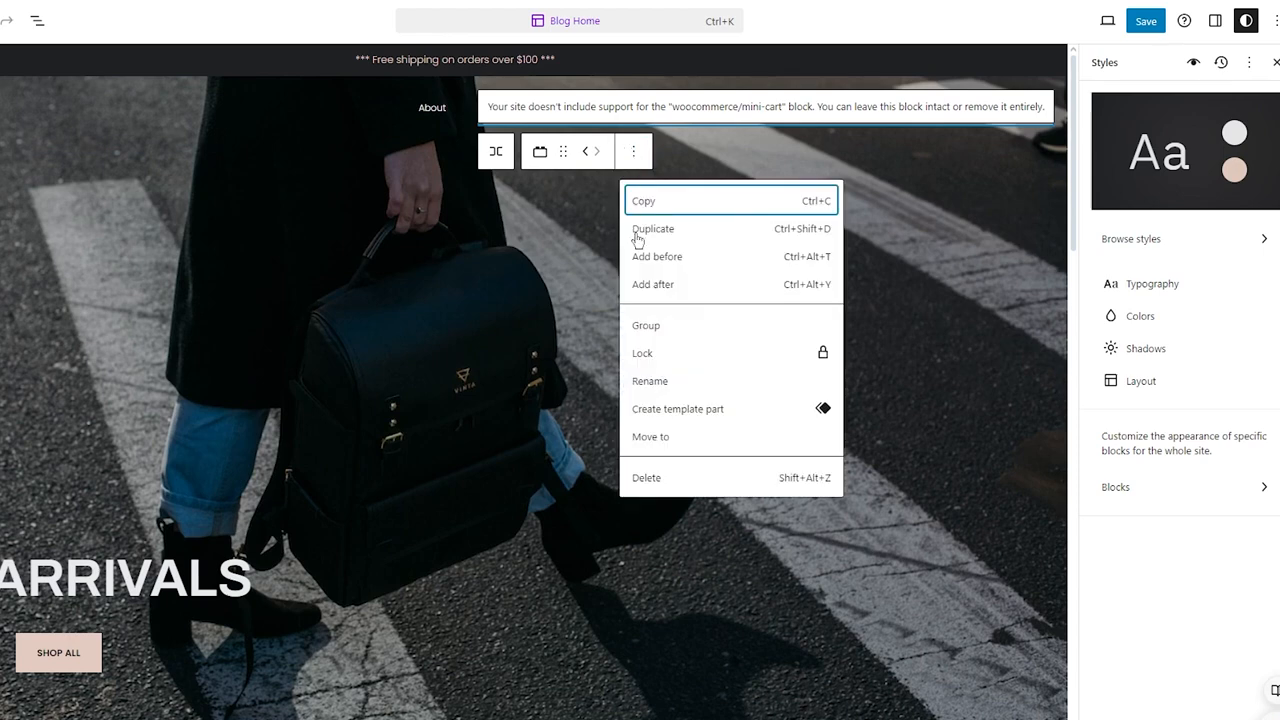
click(669, 486)
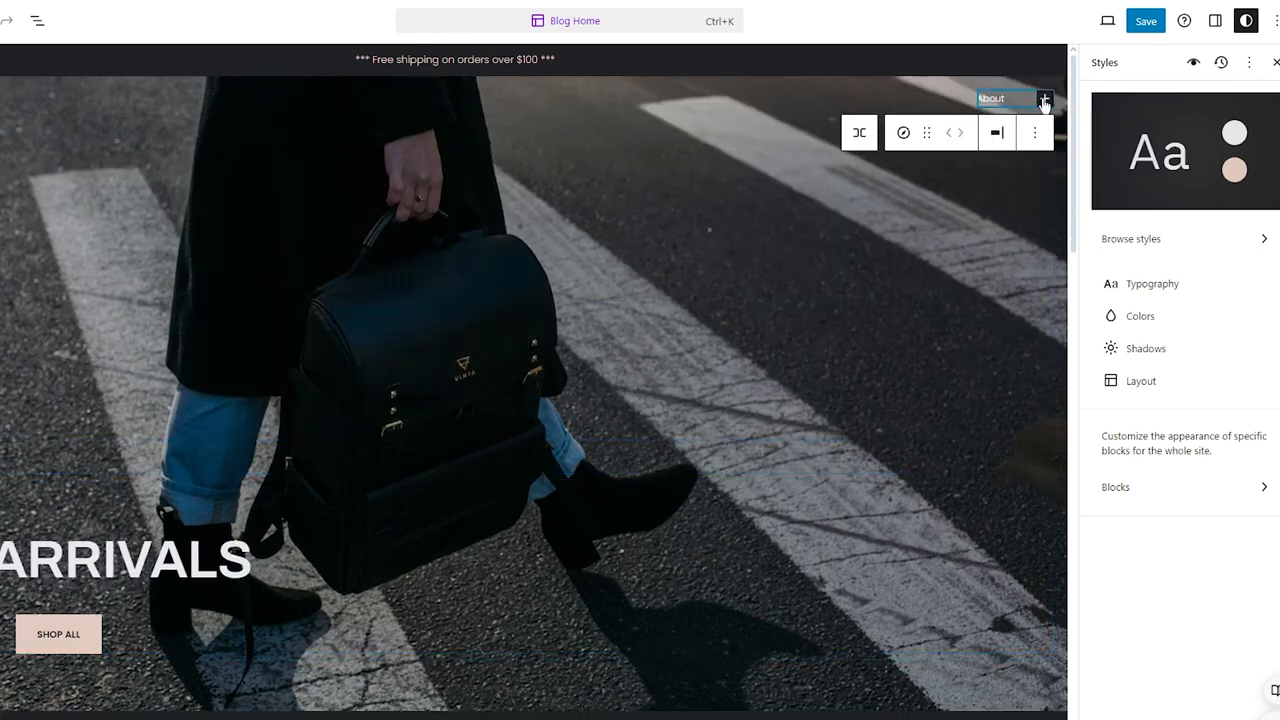
Step: Add a page link to the navigation that creates a new draft page named Store
click(1044, 98)
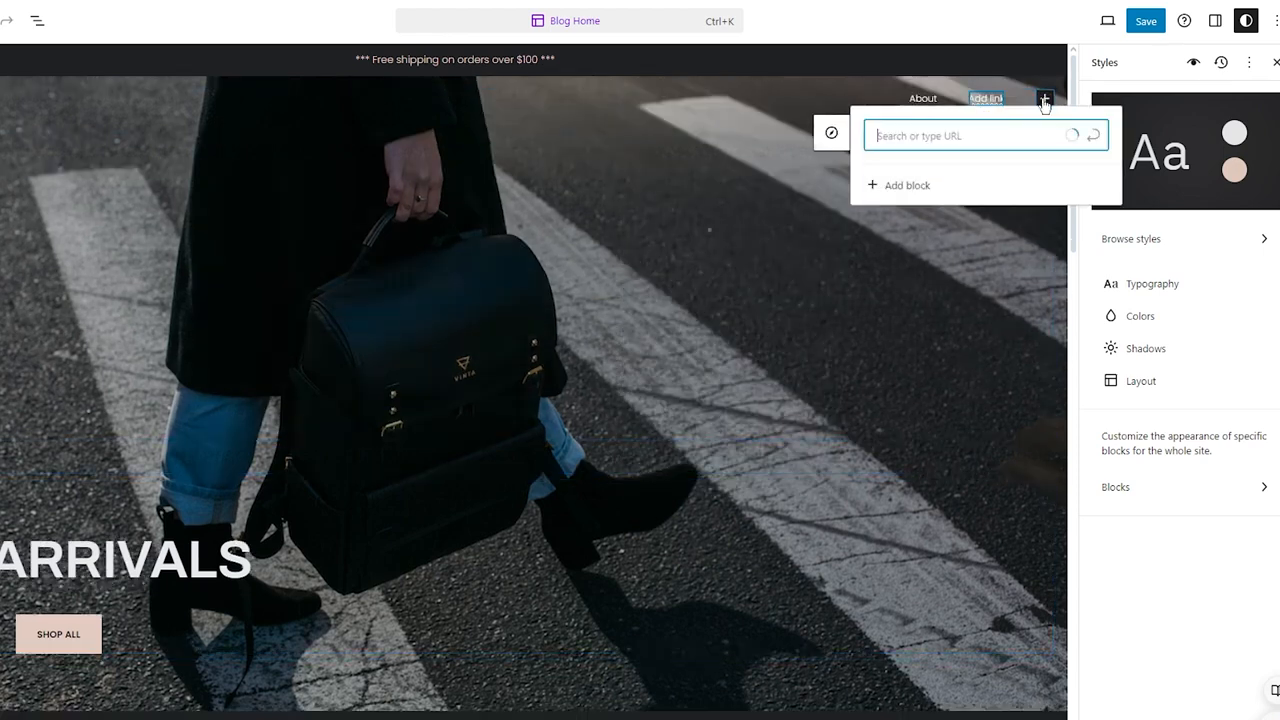
click(884, 224)
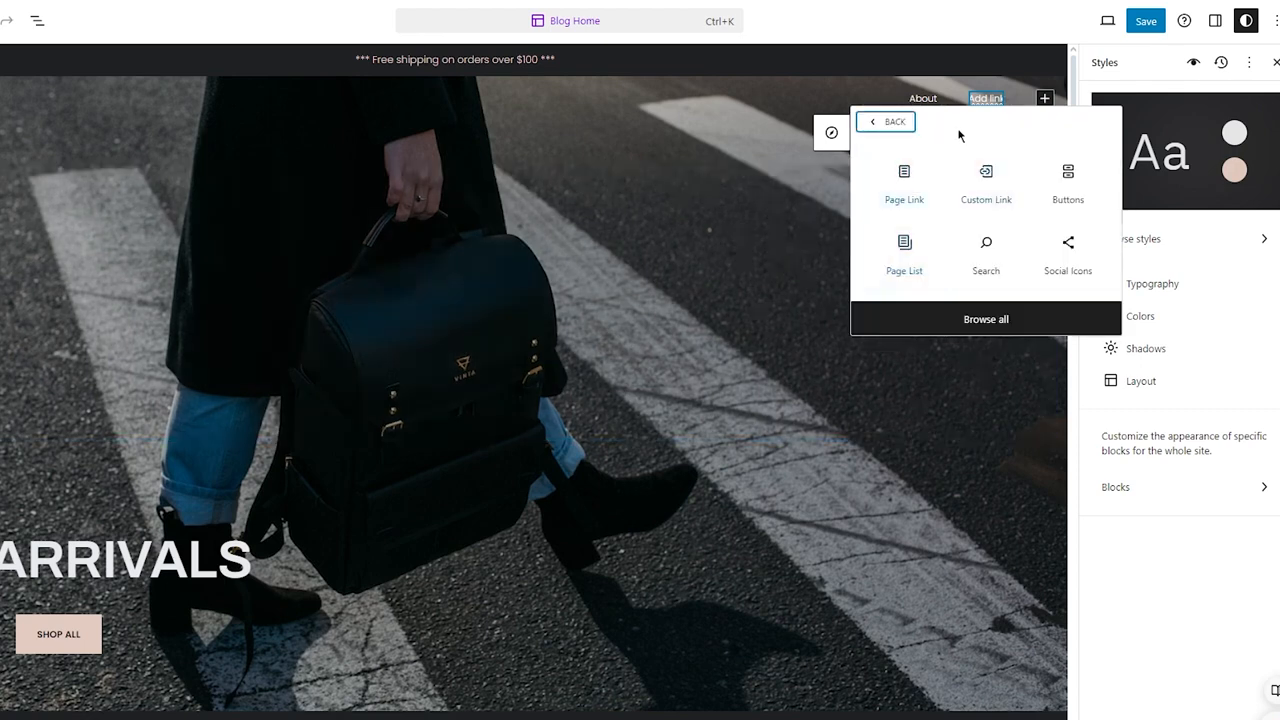
click(930, 177)
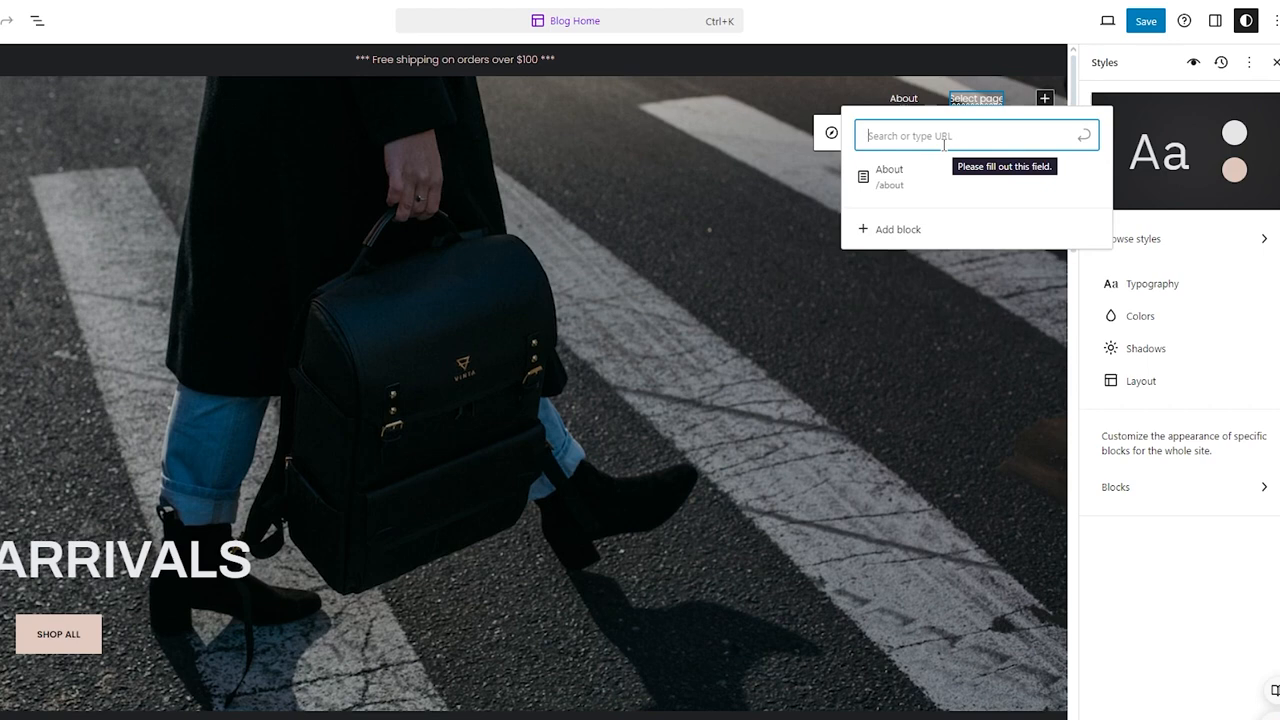
text(s)
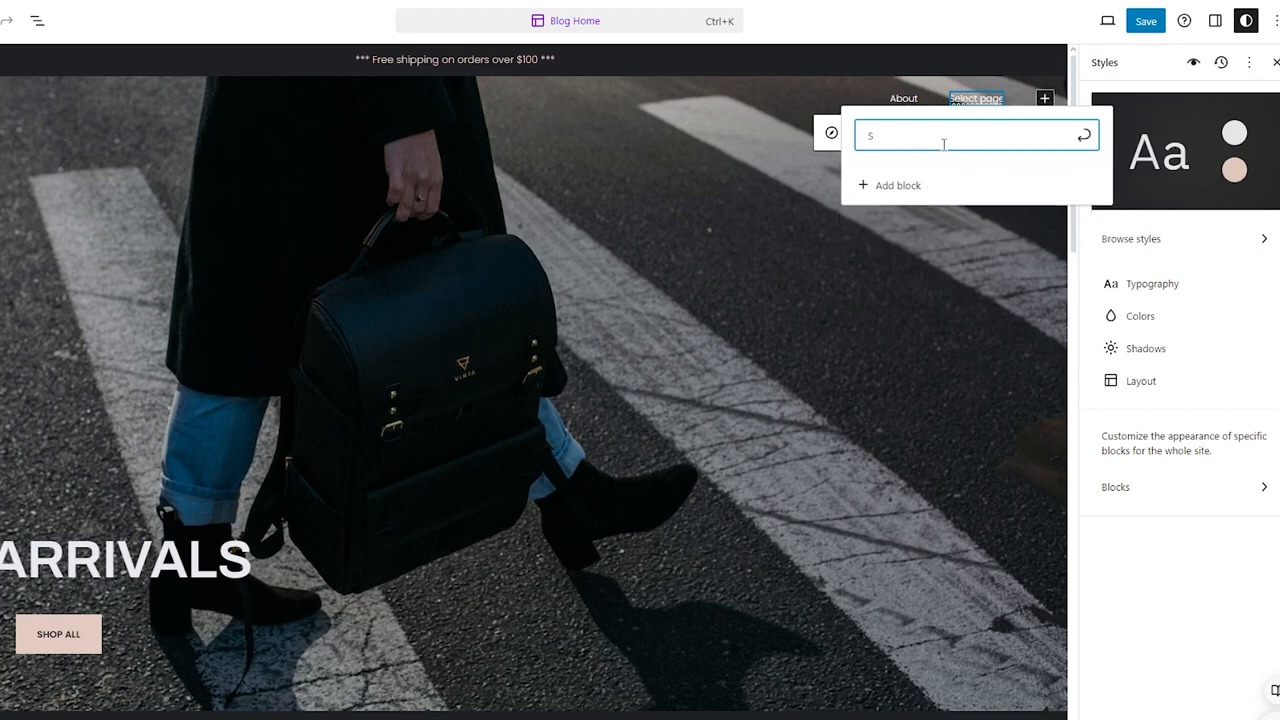
text(tore)
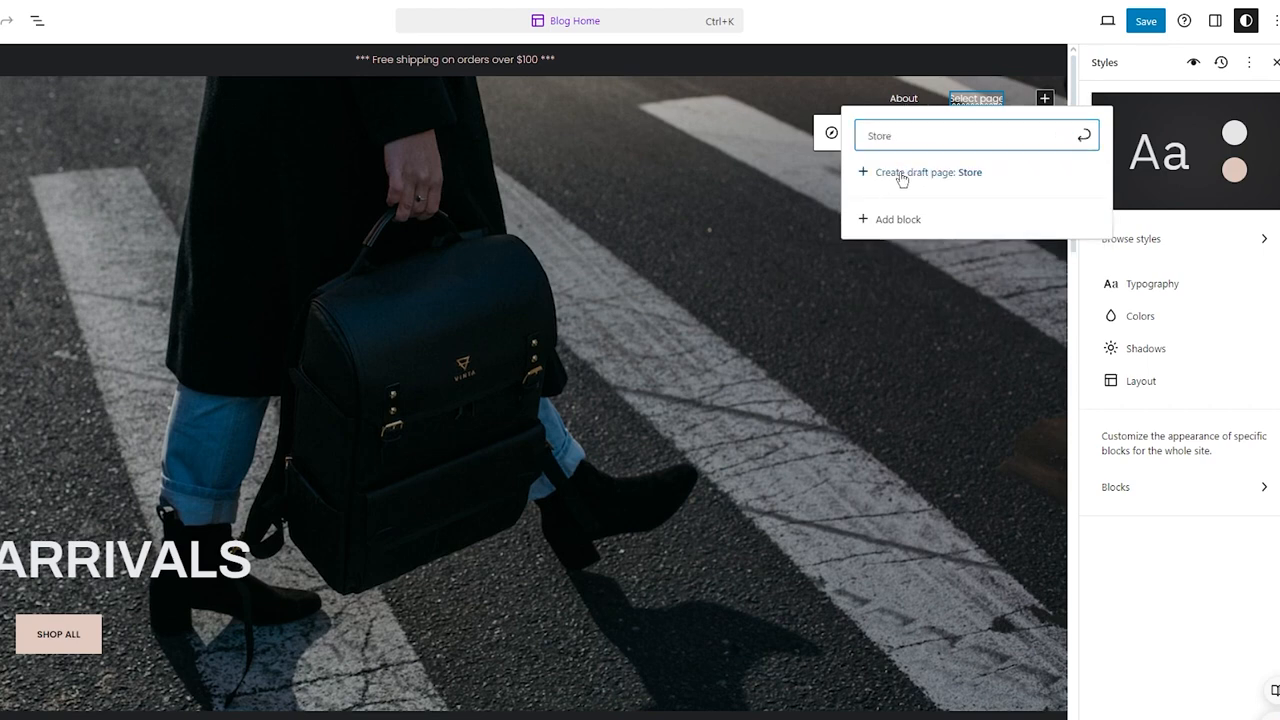
click(902, 173)
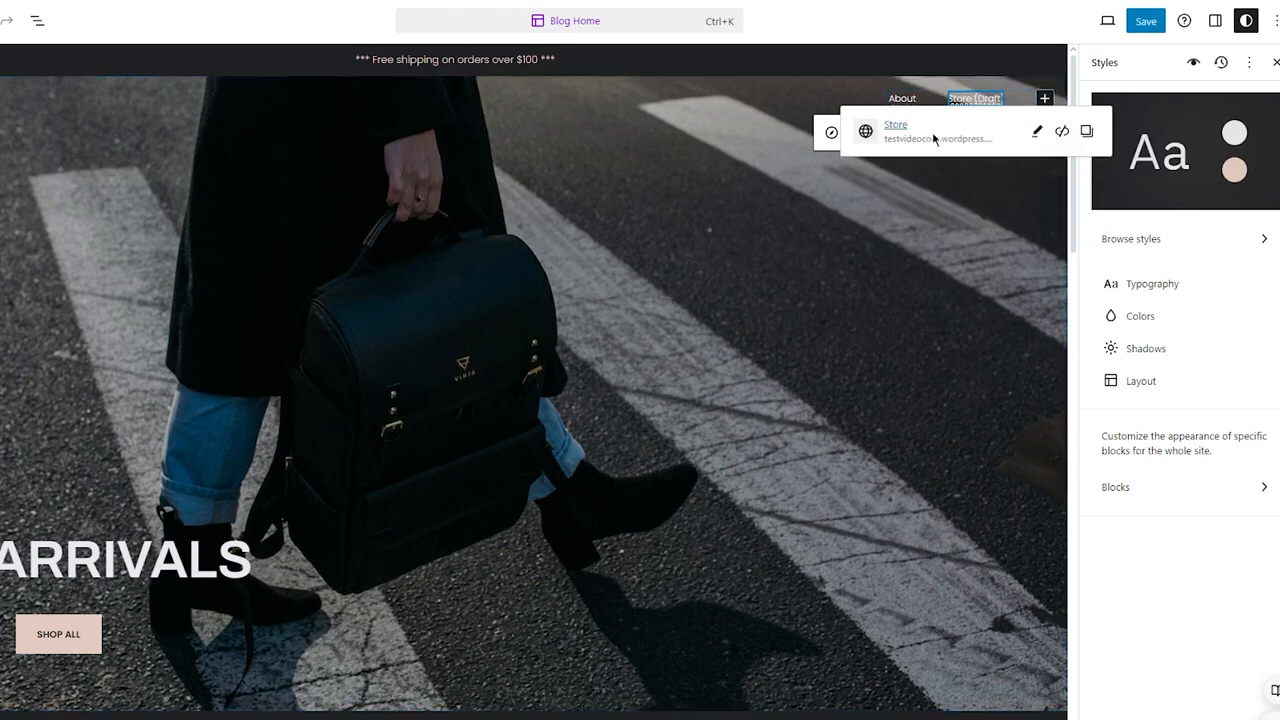
click(892, 134)
click(1050, 98)
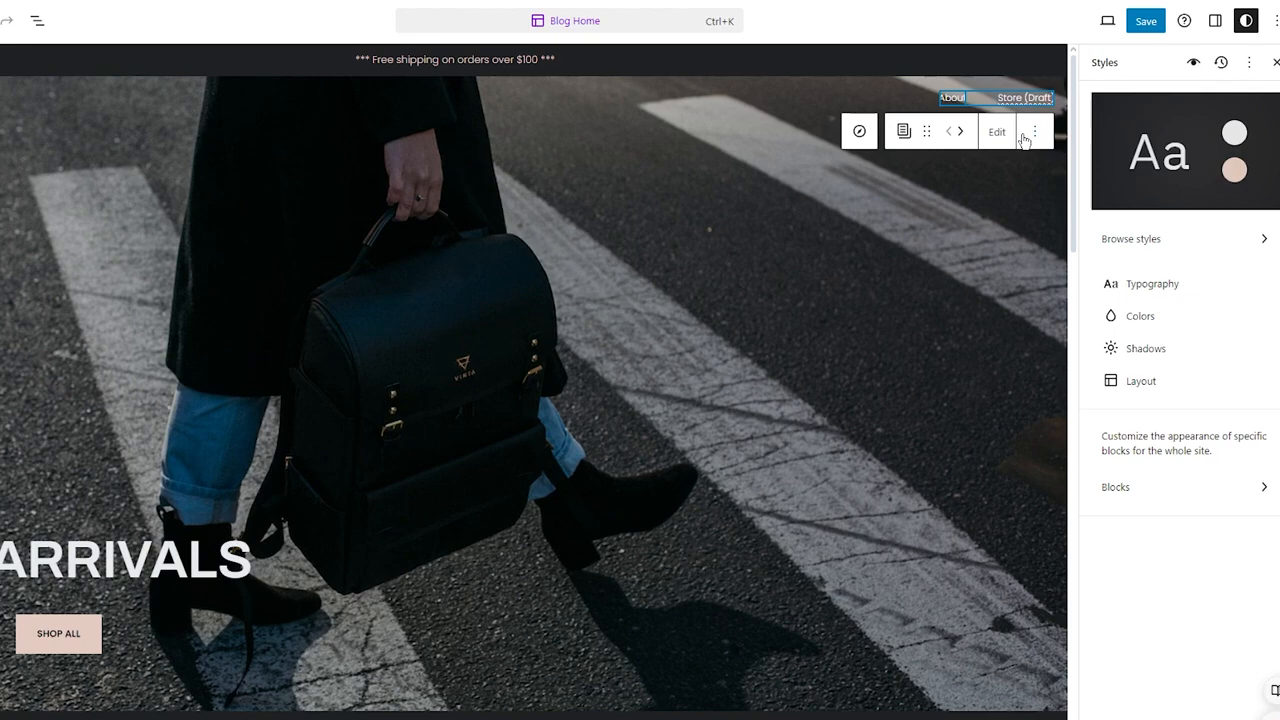
click(1034, 134)
click(1034, 137)
click(997, 131)
click(710, 428)
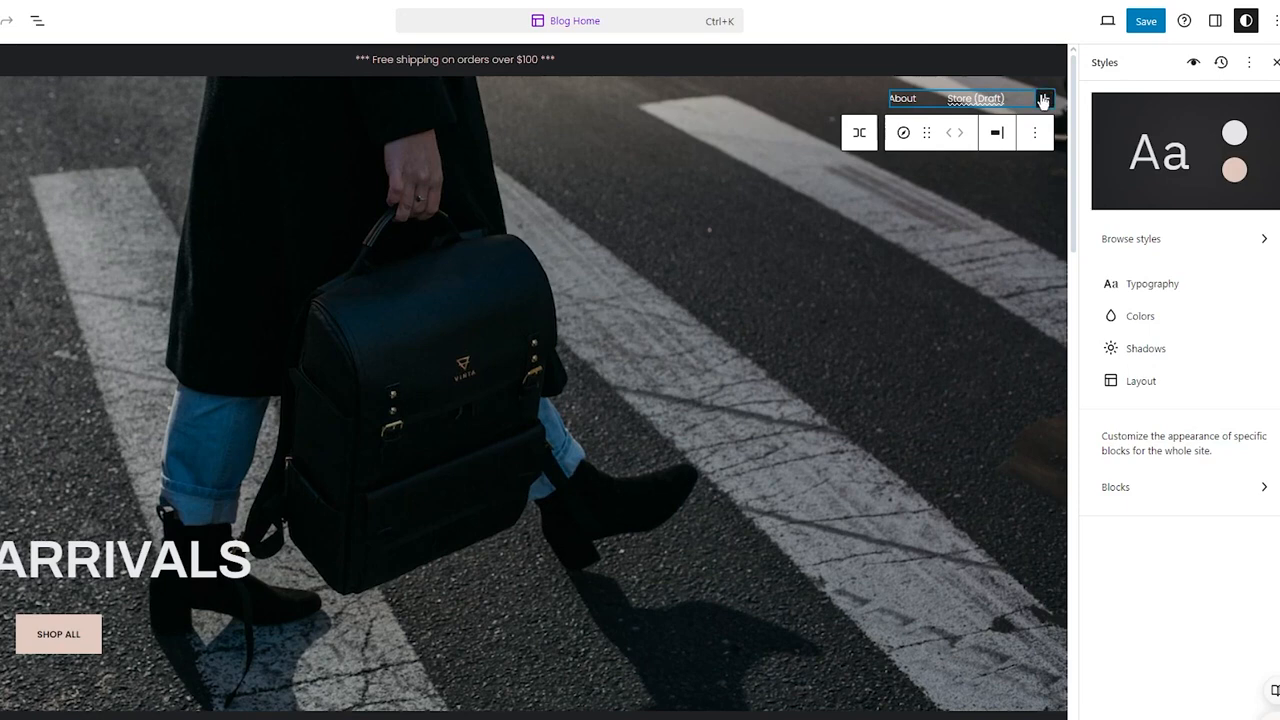
Step: Add another navigation link that creates a new draft page named Contact
click(1043, 98)
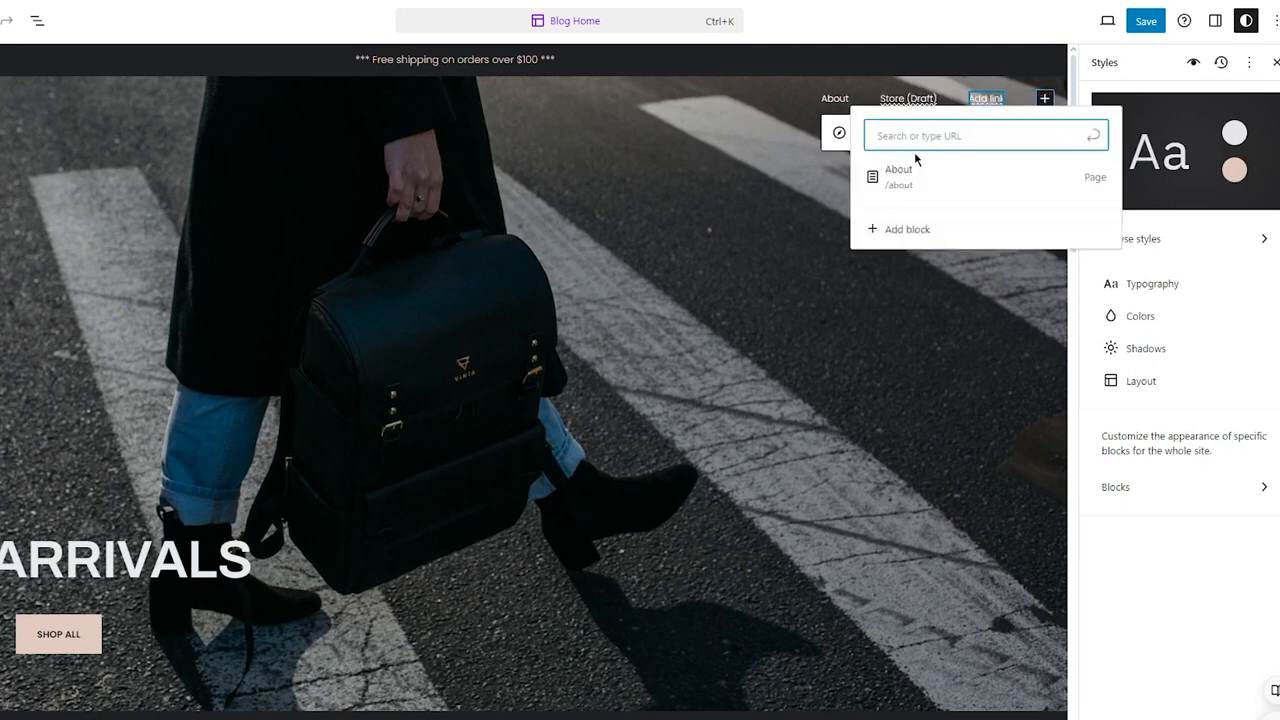
text(Contact)
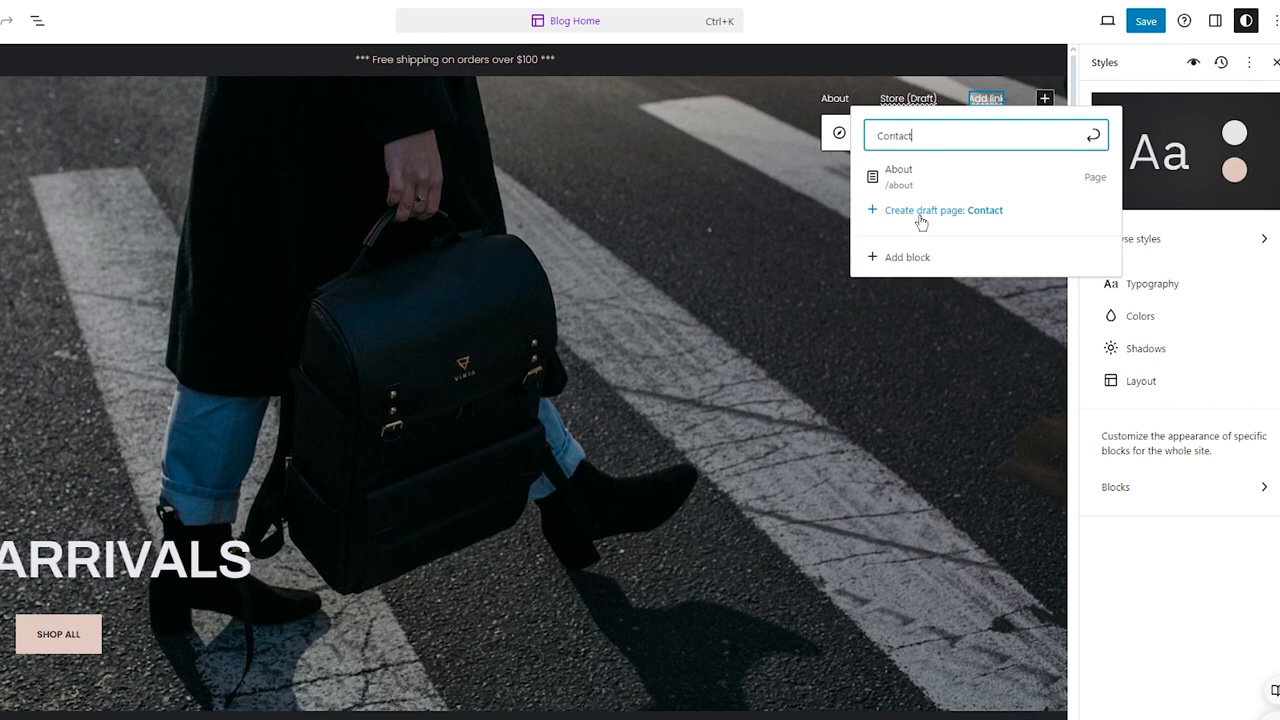
click(920, 220)
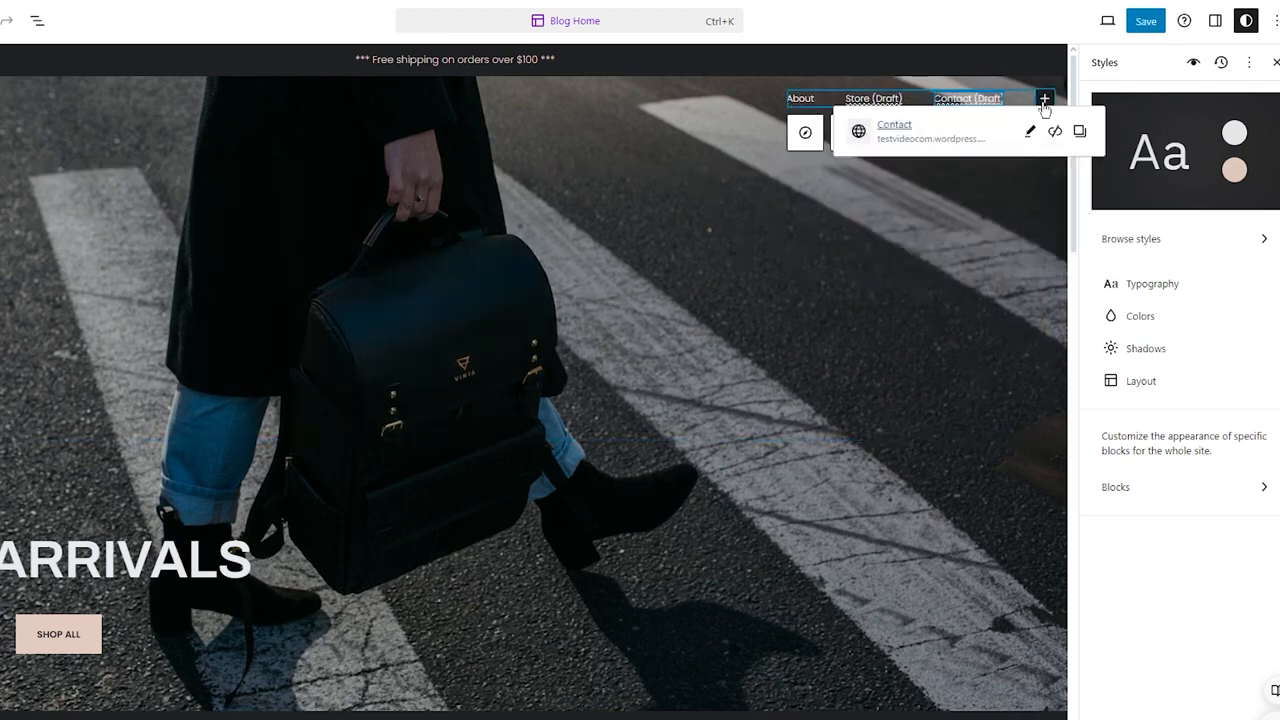
Step: Add another navigation link that creates a new draft page named FAQ
click(1044, 100)
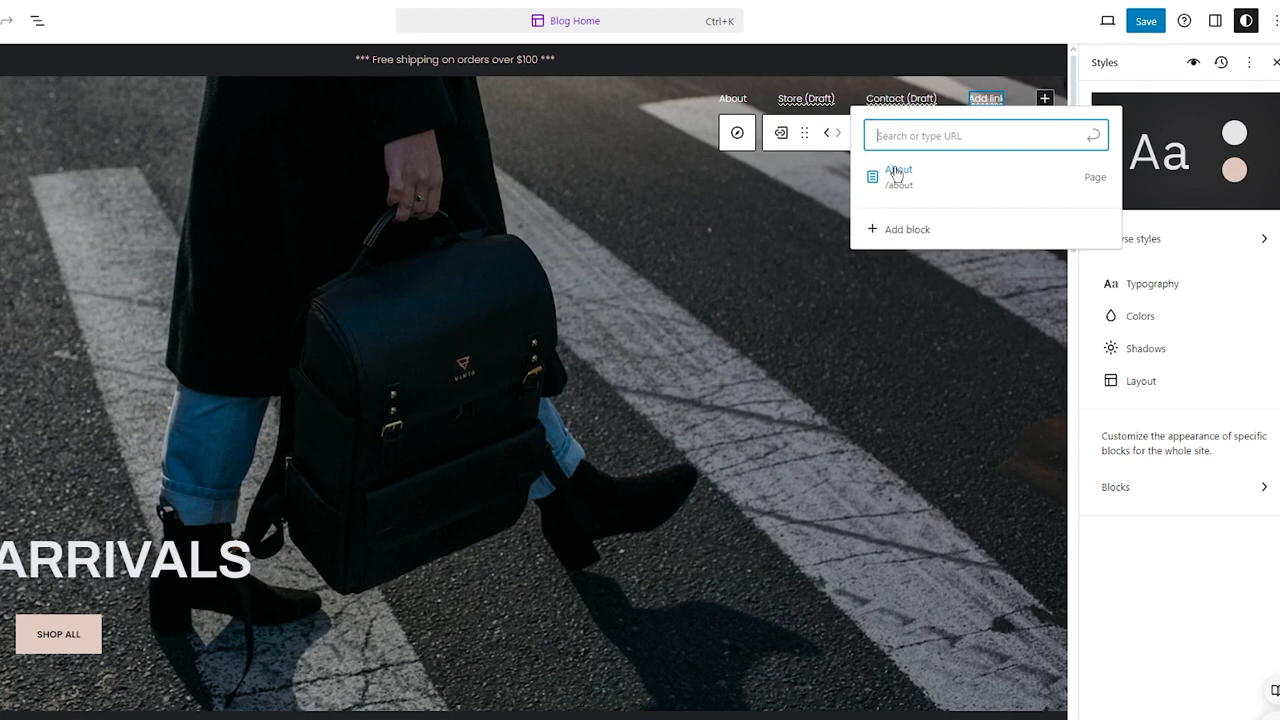
text(FAQ)
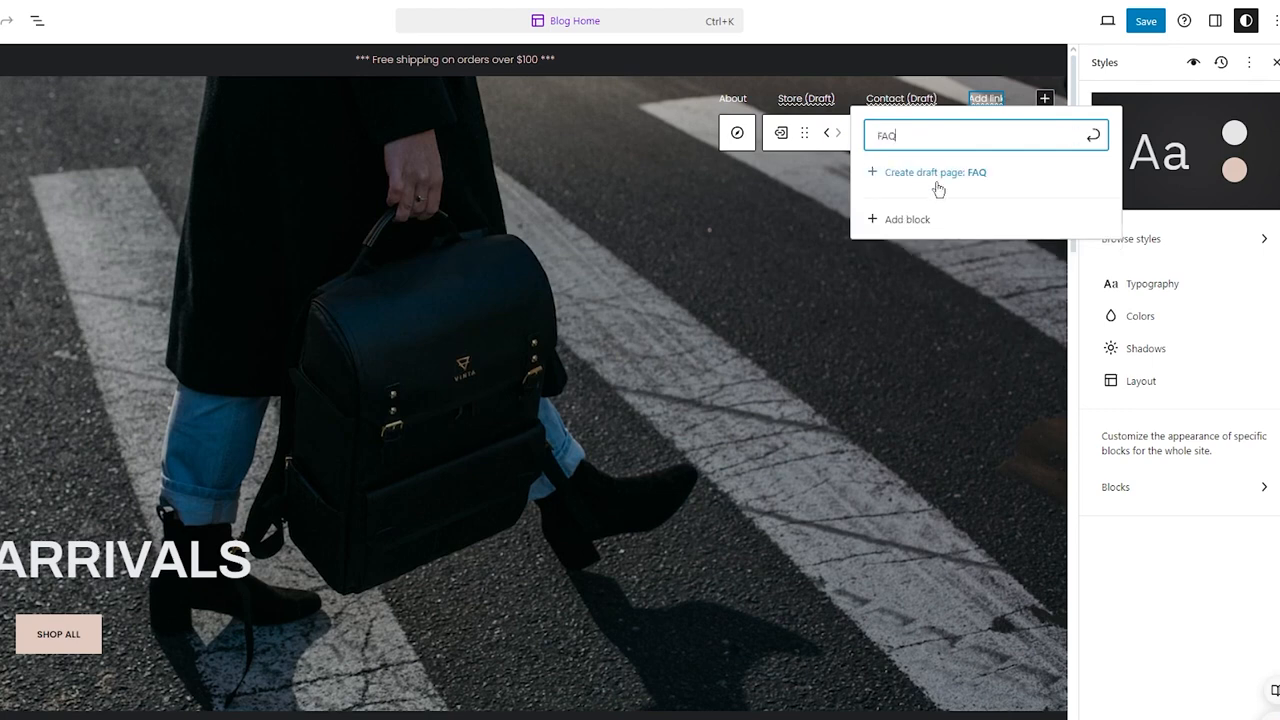
click(936, 183)
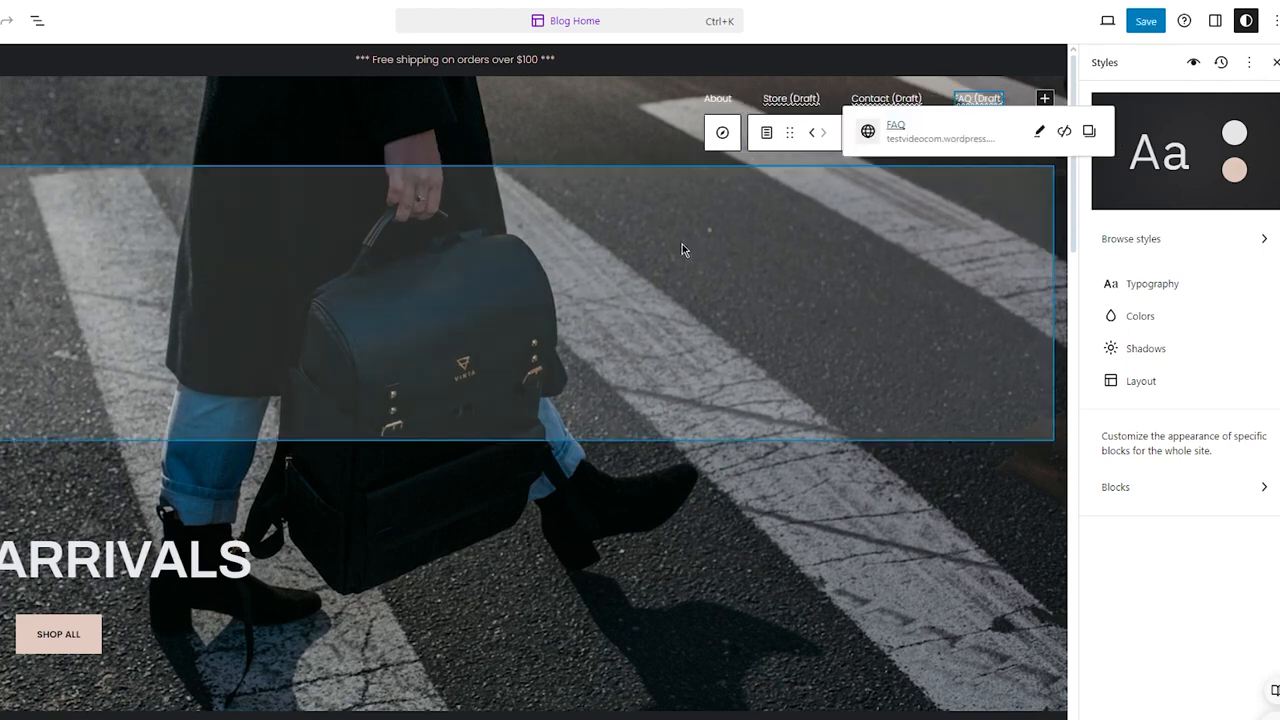
Step: Replace the hero's NEW ARRIVALS heading text with WINTER SALE
click(723, 300)
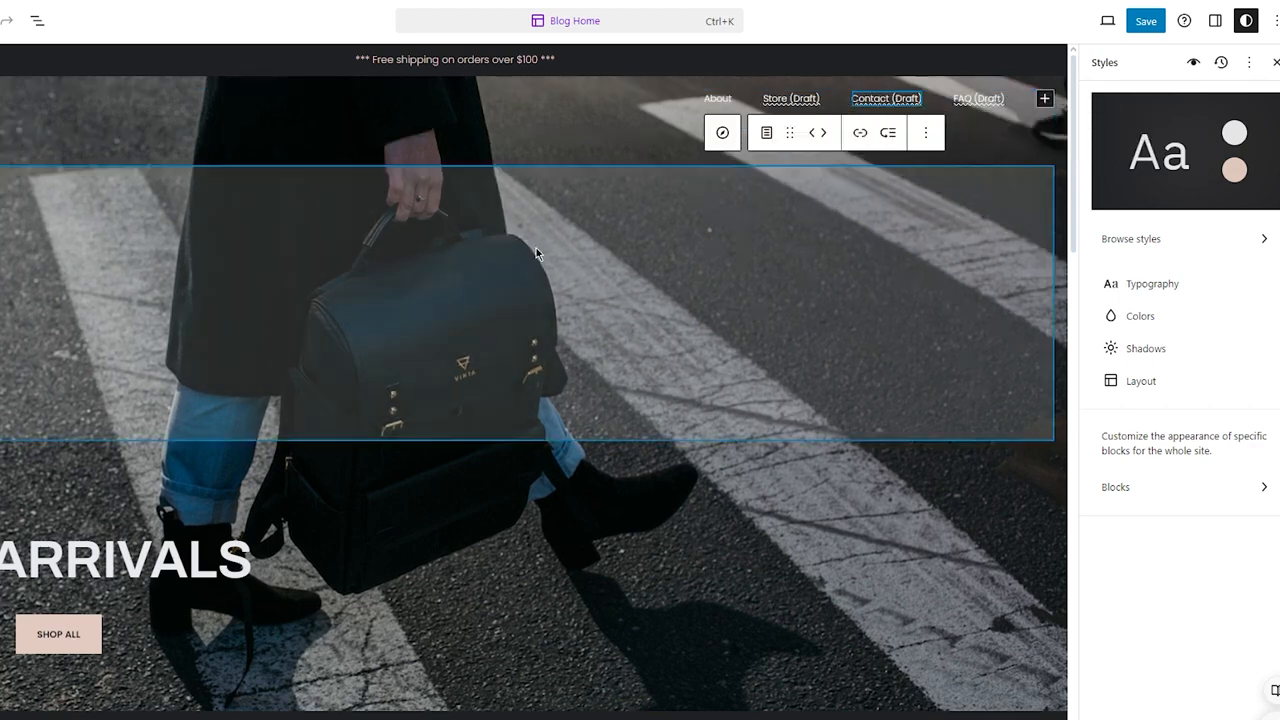
click(536, 252)
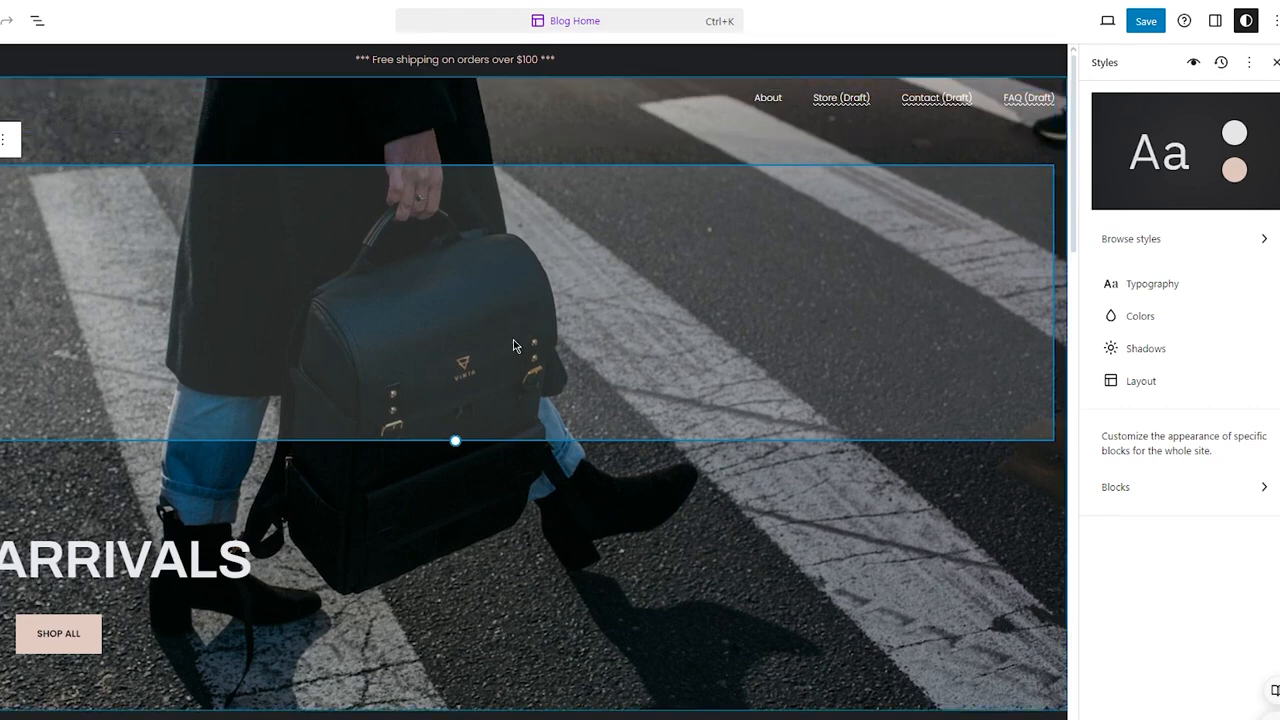
click(588, 693)
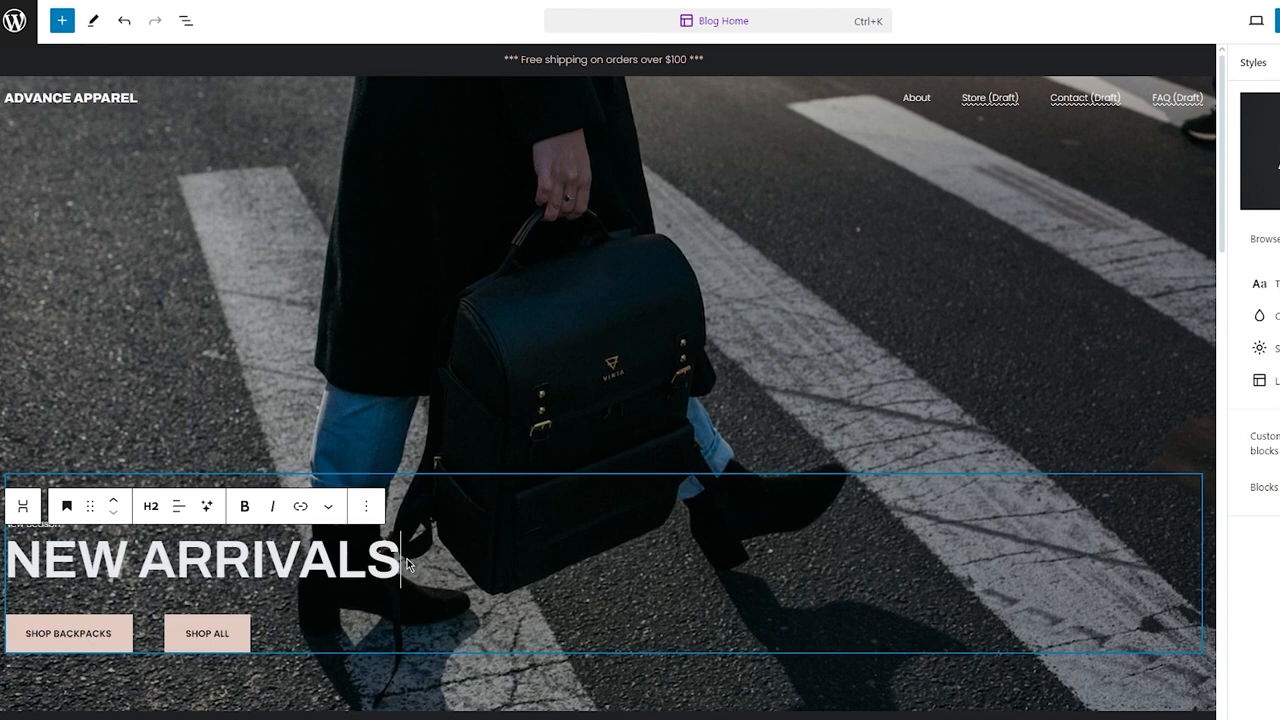
key(BackSpace)
key(BackSpace)
key(BackSpace)
key(BackSpace)
key(BackSpace)
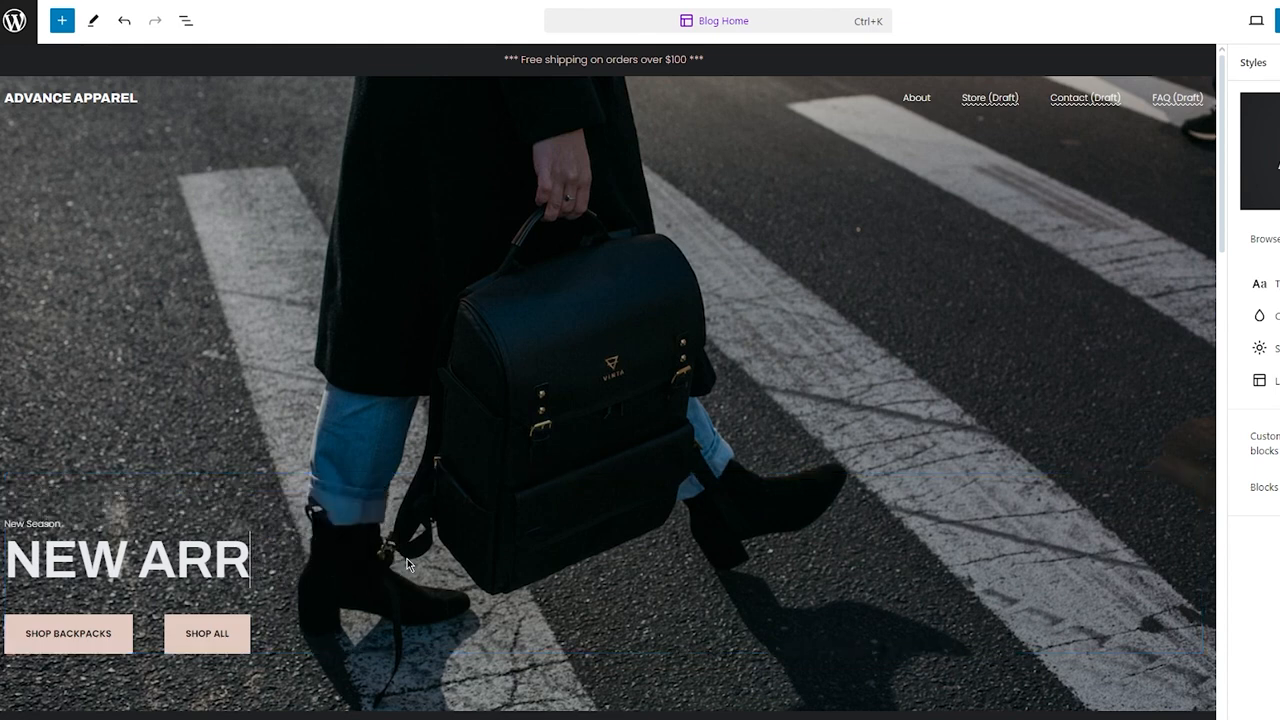
key(BackSpace)
key(BackSpace)
key(BackSpace)
key(BackSpace)
key(BackSpace)
key(BackSpace)
key(BackSpace)
key(BackSpace)
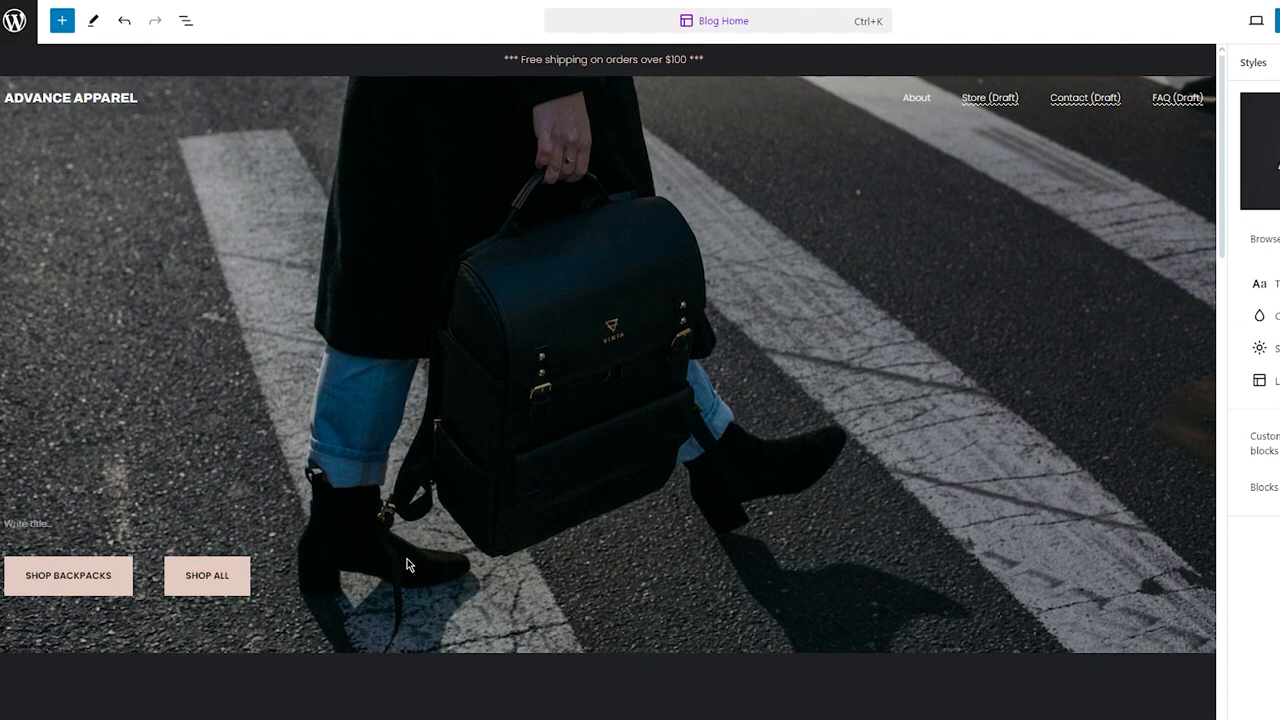
text(WINTER SALE)
key(Return)
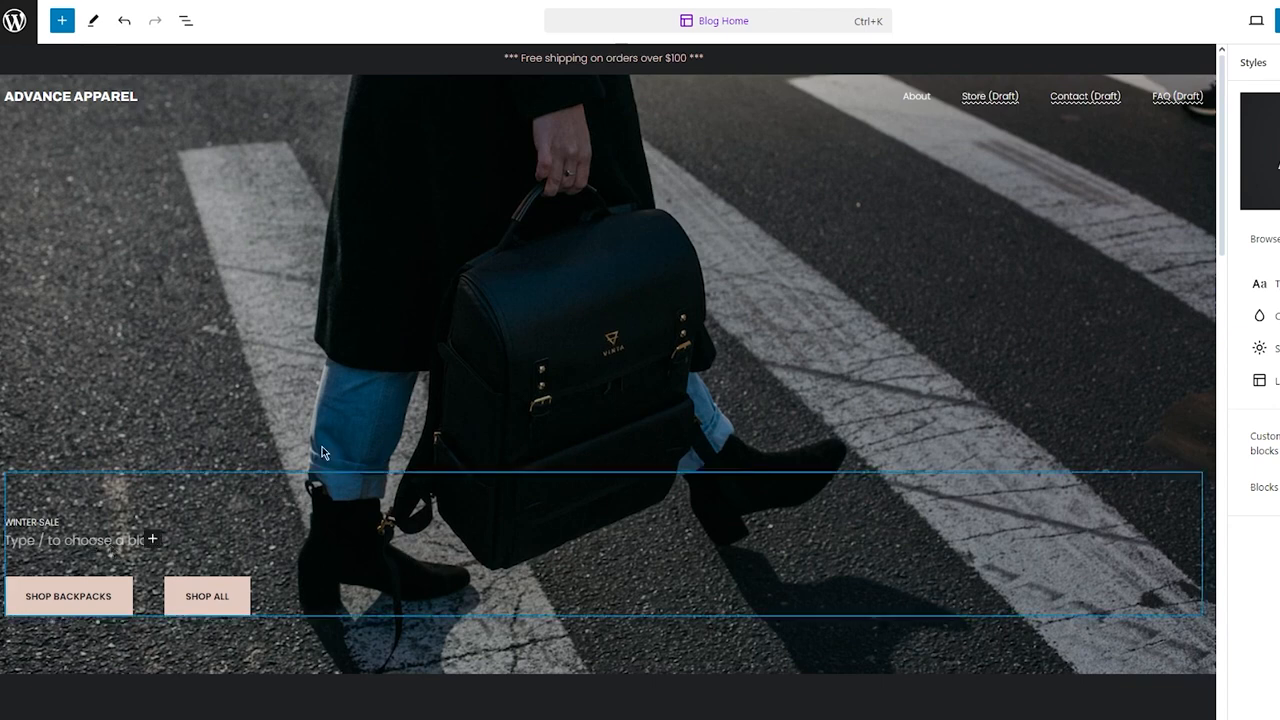
Step: Add a line below reading "The best winter apparel has arrived" and make it bold
text(T)
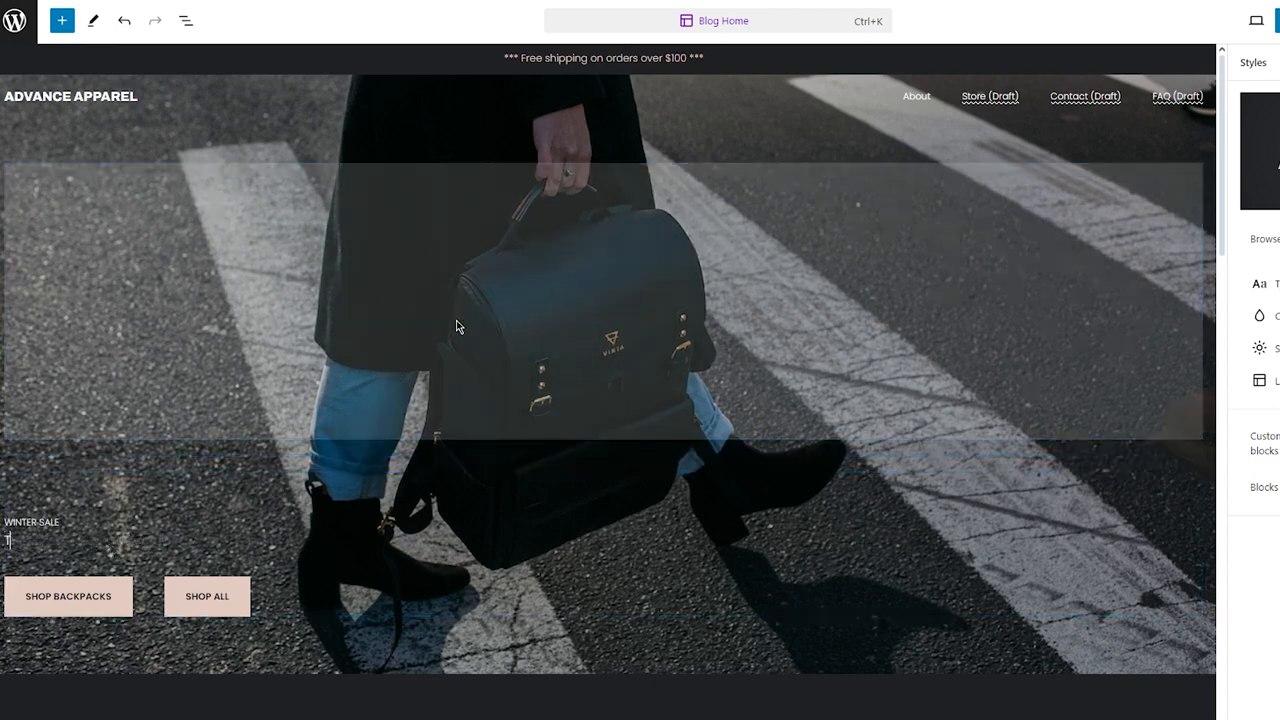
text(he best winter d)
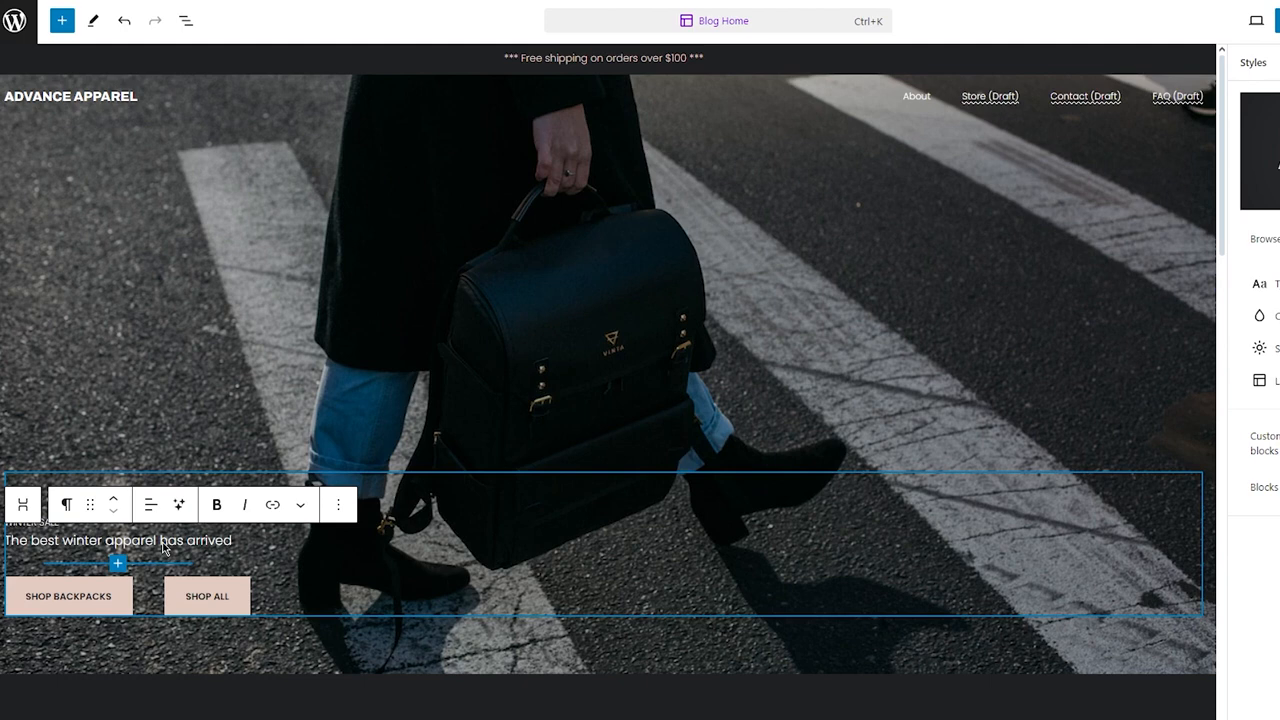
mouse_move(5, 541)
mouse_down()
mouse_move(230, 540)
mouse_move(27, 540)
mouse_up()
click(229, 540)
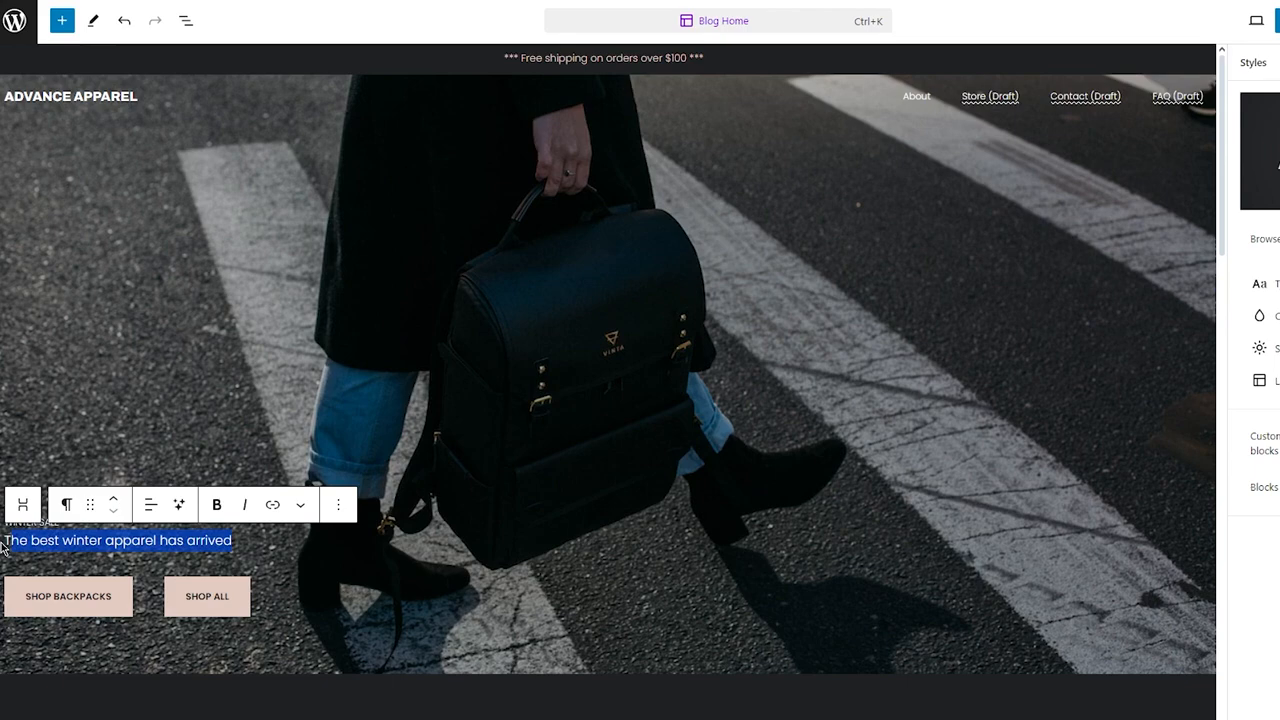
click(215, 540)
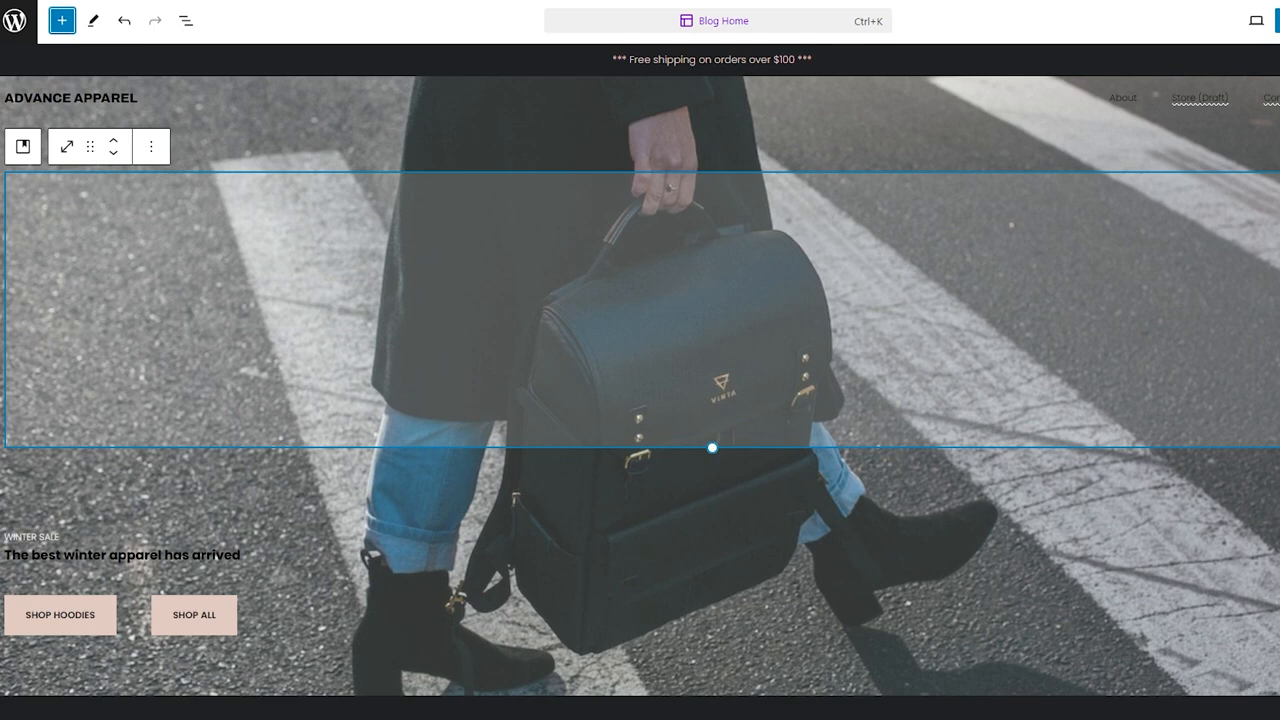
Step: Insert an Image block into the hero and upload a hoodie image from the computer
click(61, 20)
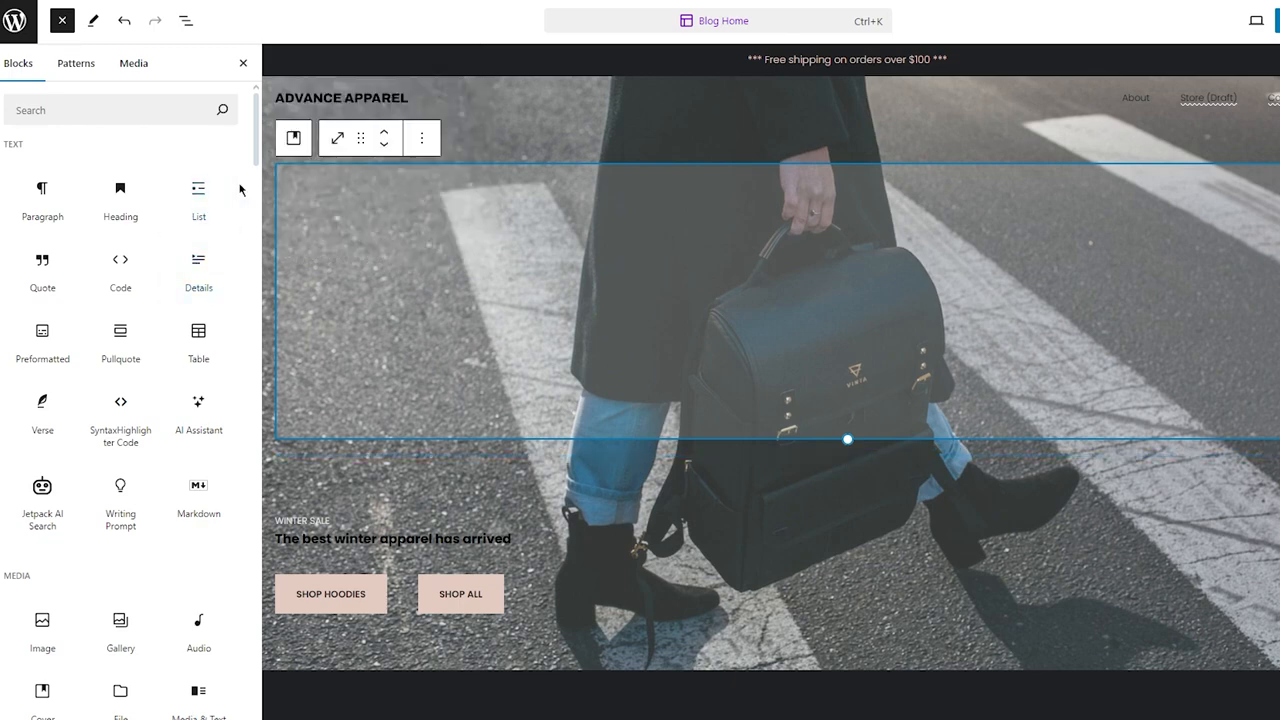
scroll(200, 322, down, 4)
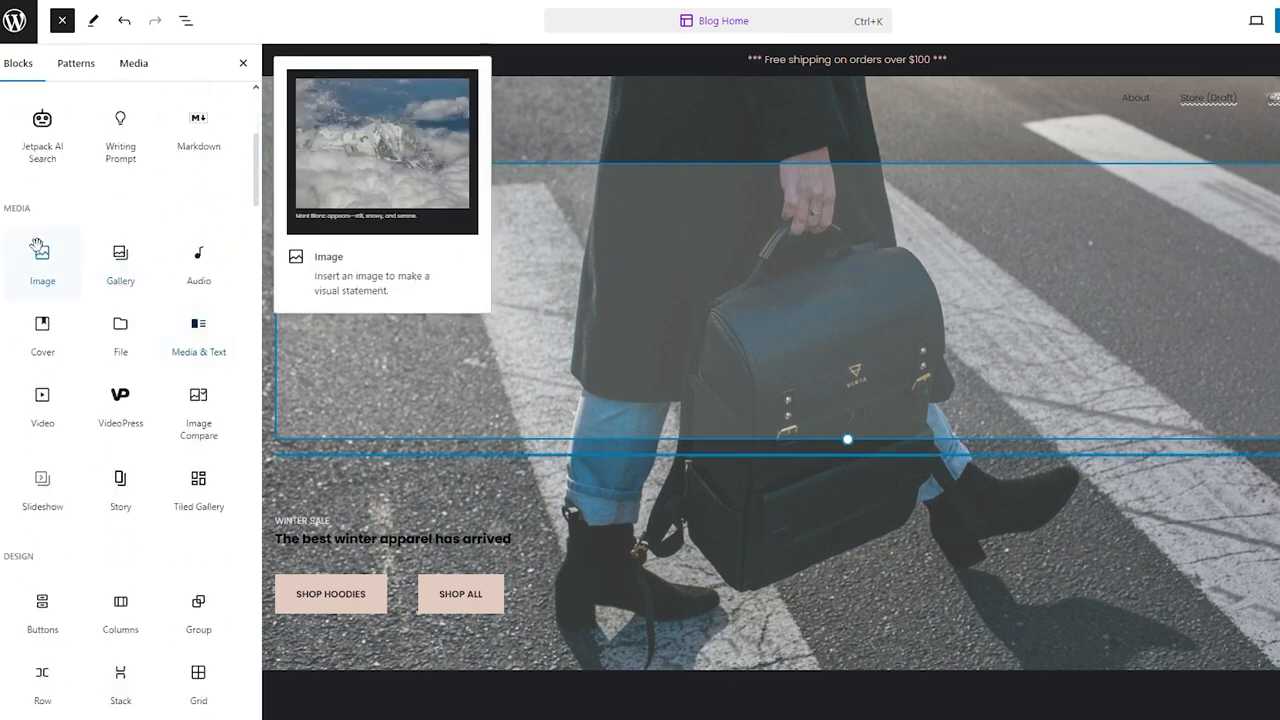
drag(41, 252, 501, 263)
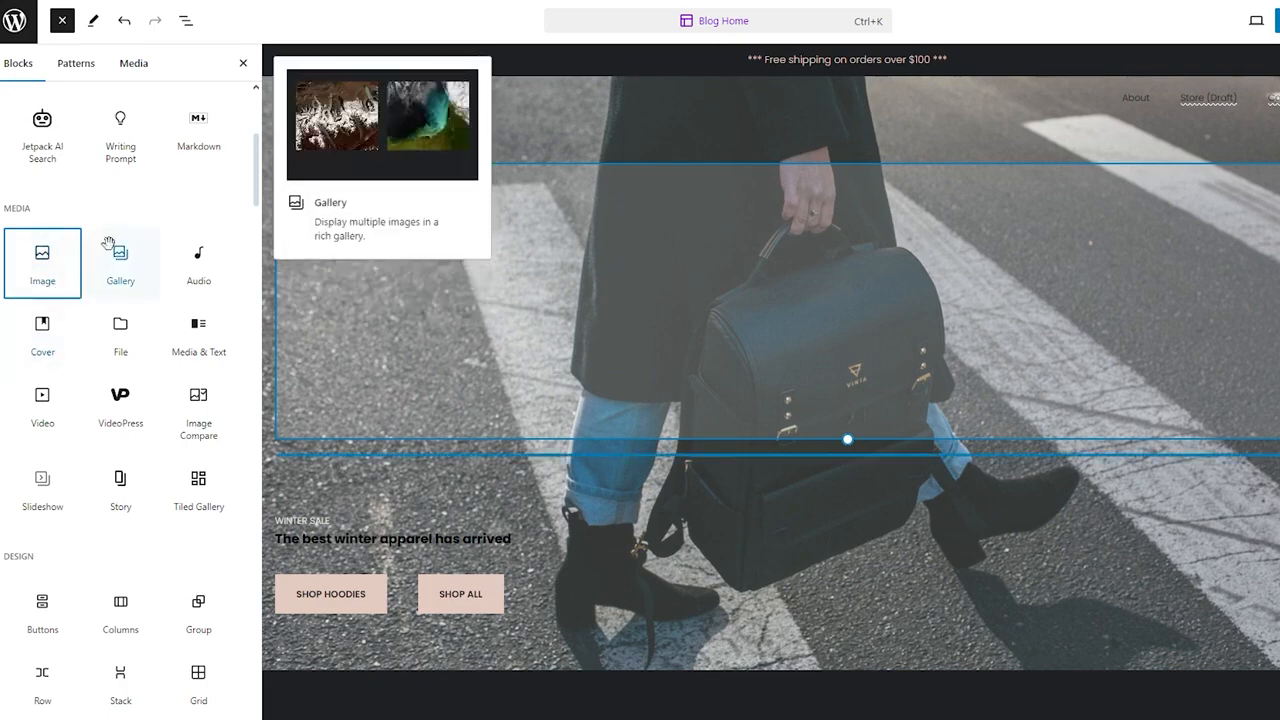
drag(61, 258, 900, 331)
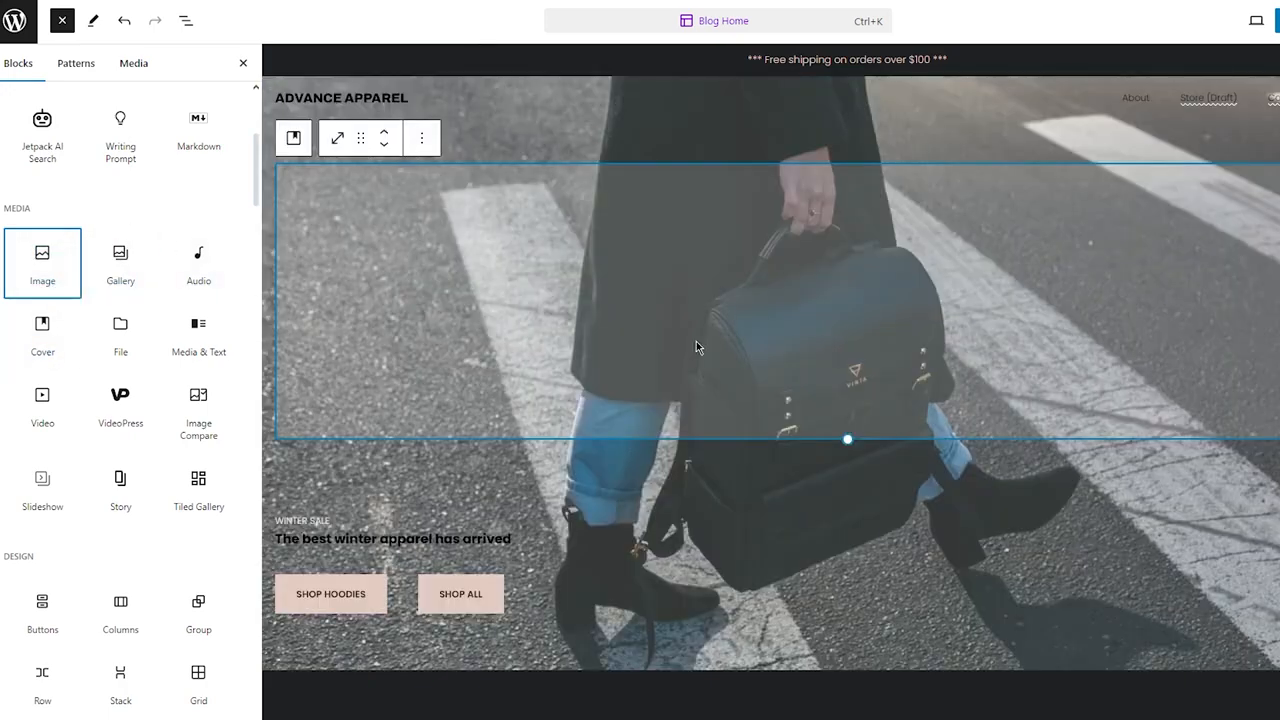
scroll(696, 341, down, 8)
scroll(696, 341, up, 8)
click(50, 265)
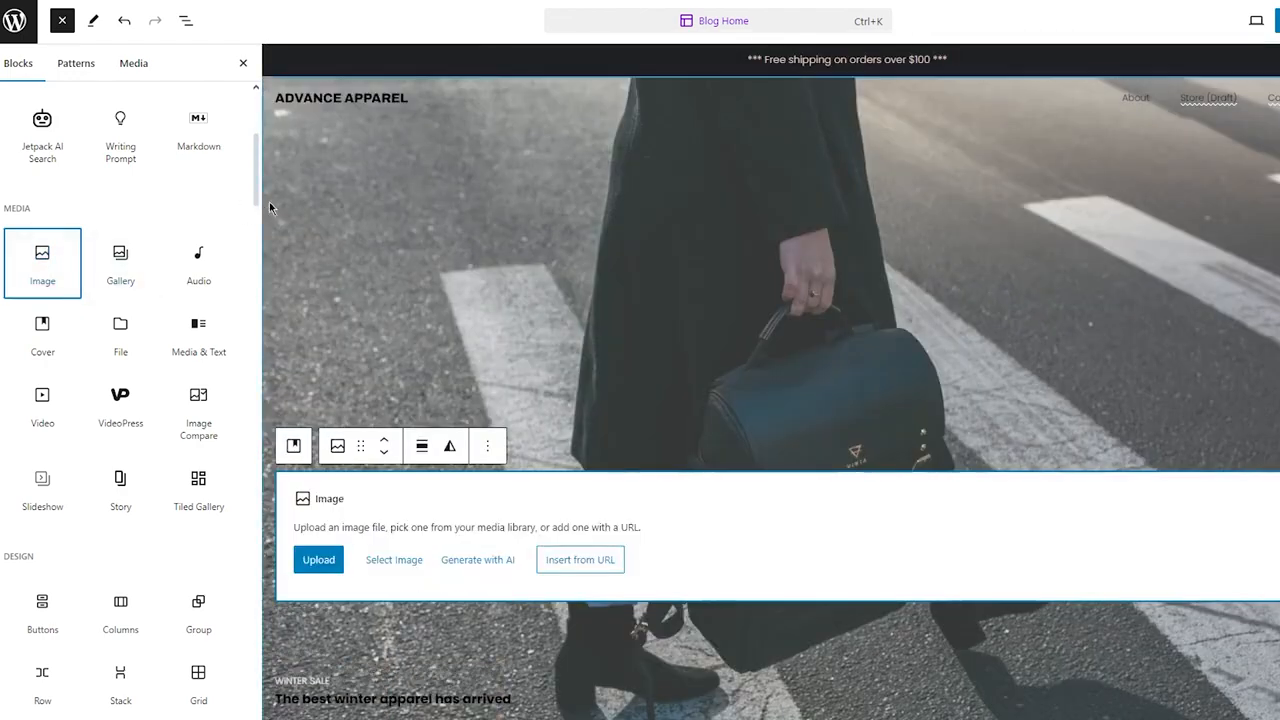
scroll(470, 380, down, 3)
scroll(466, 380, up, 1)
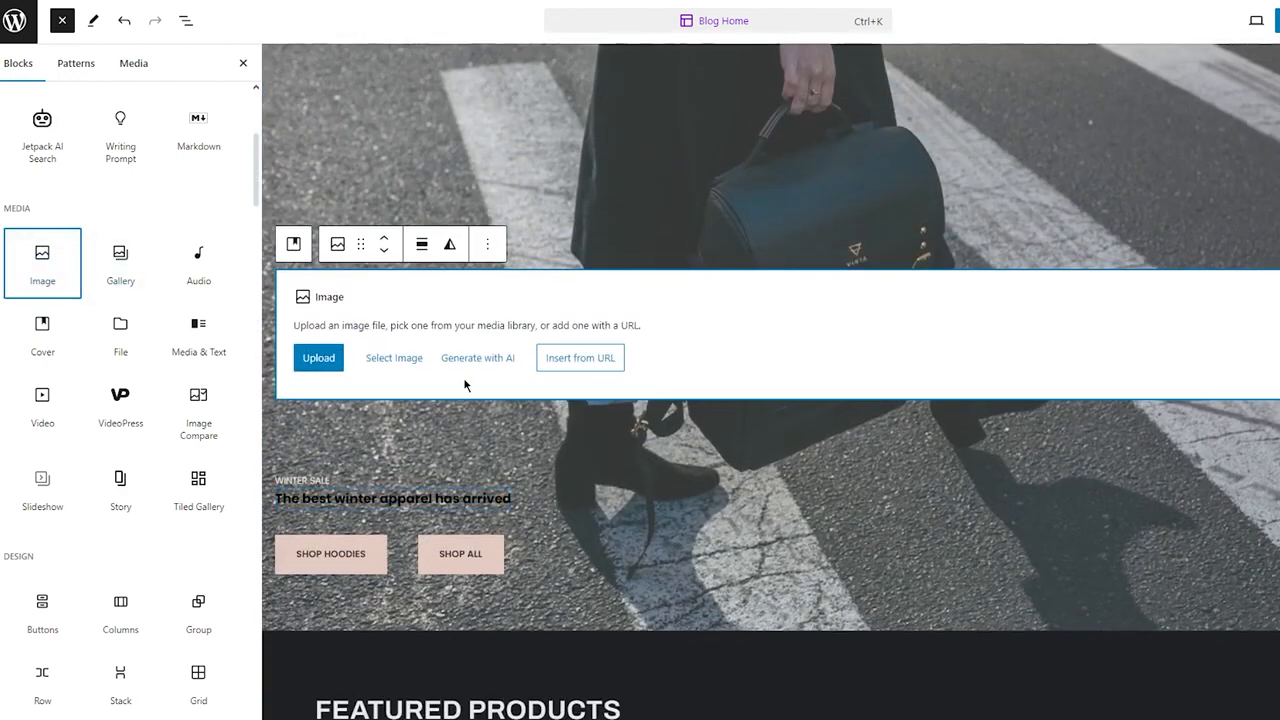
click(331, 360)
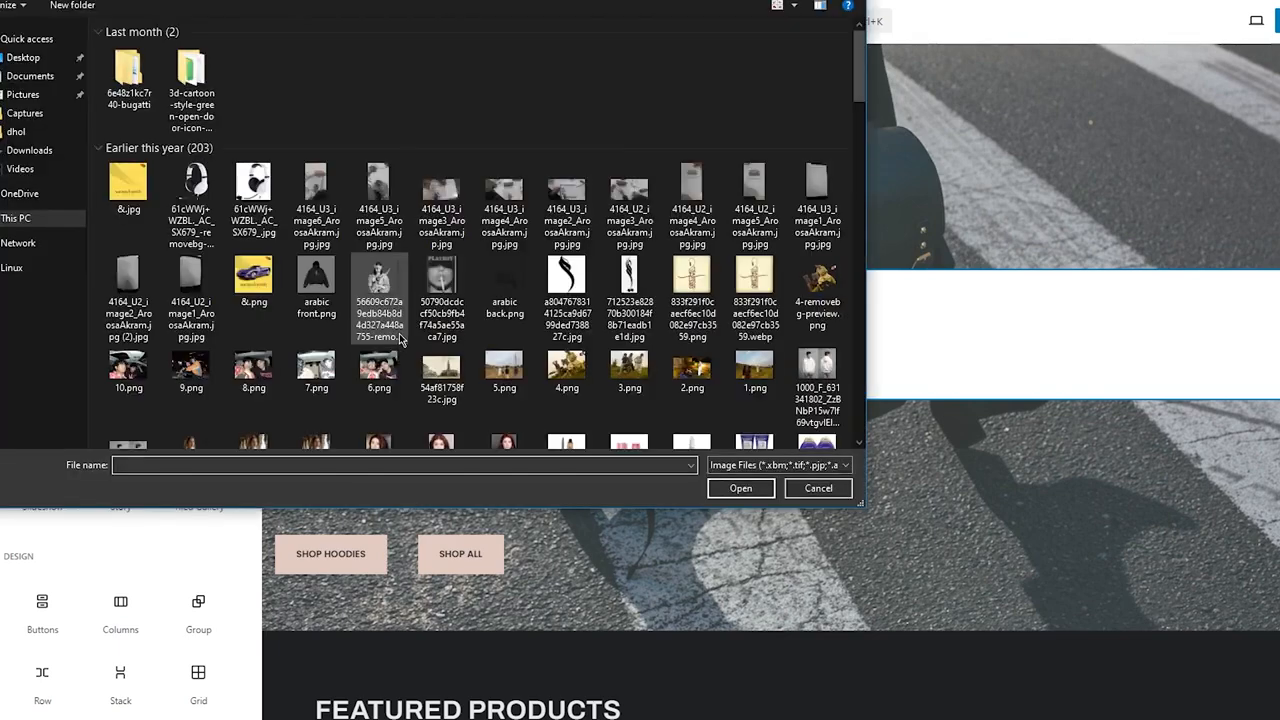
scroll(400, 340, up, 5)
double_click(132, 298)
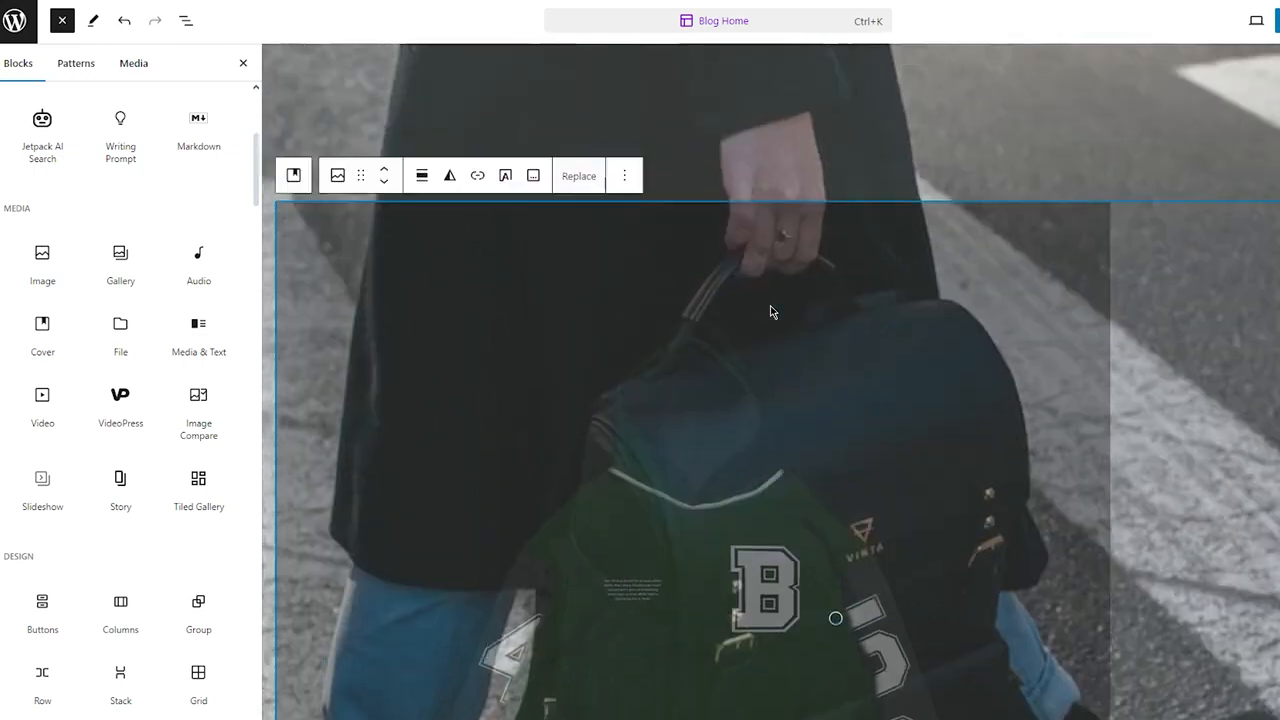
Step: Resize the hoodie image down to a smaller square using its corner and side handles
scroll(996, 308, down, 5)
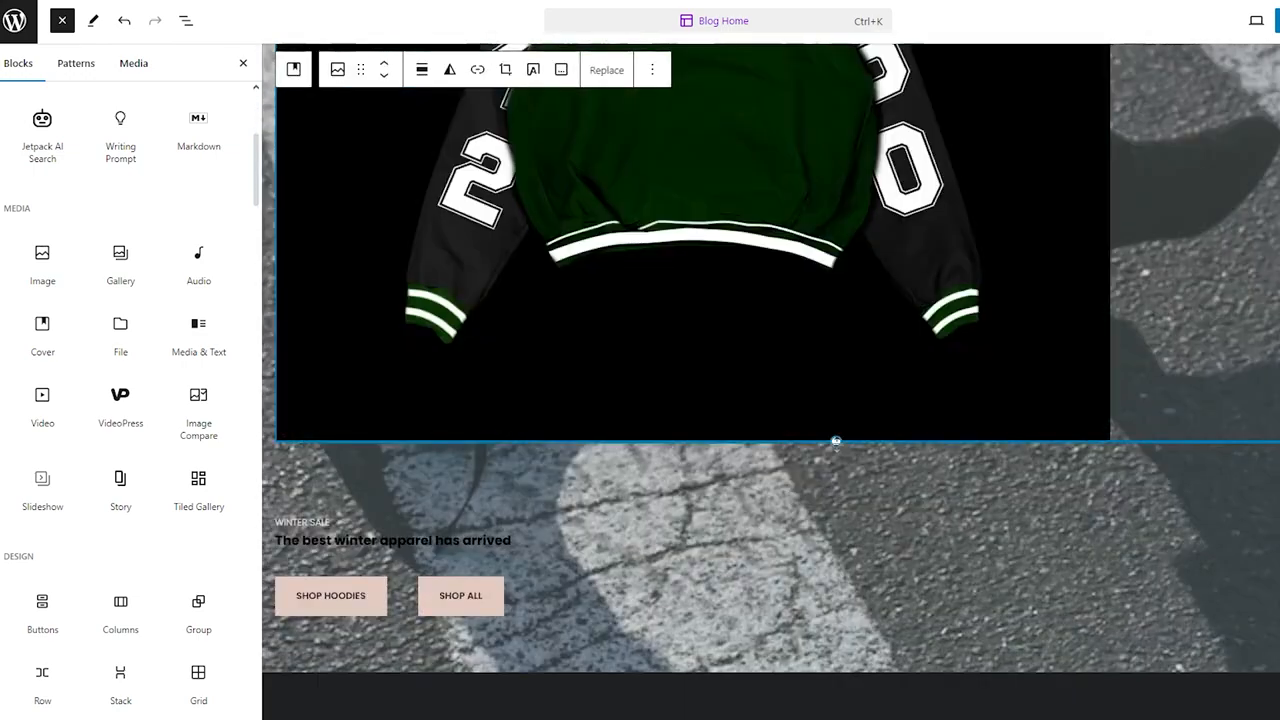
drag(836, 441, 860, 488)
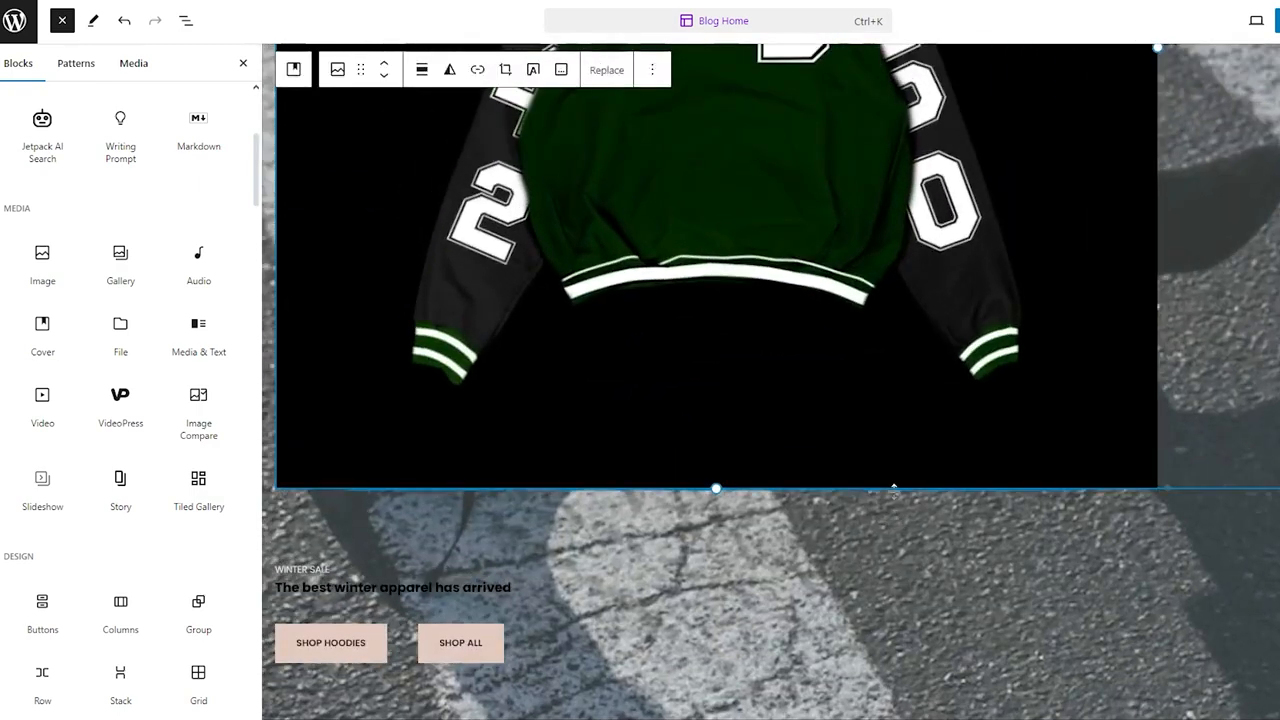
scroll(971, 320, up, 2)
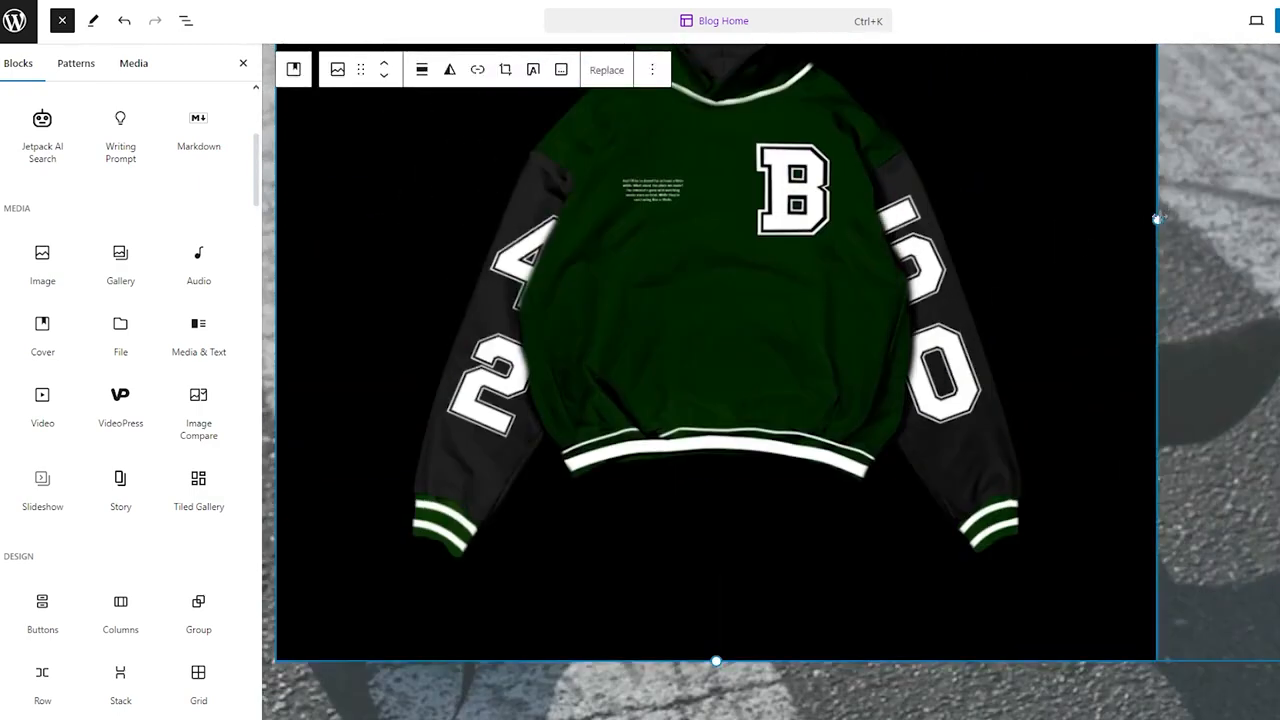
drag(1005, 211, 702, 222)
scroll(702, 240, up, 4)
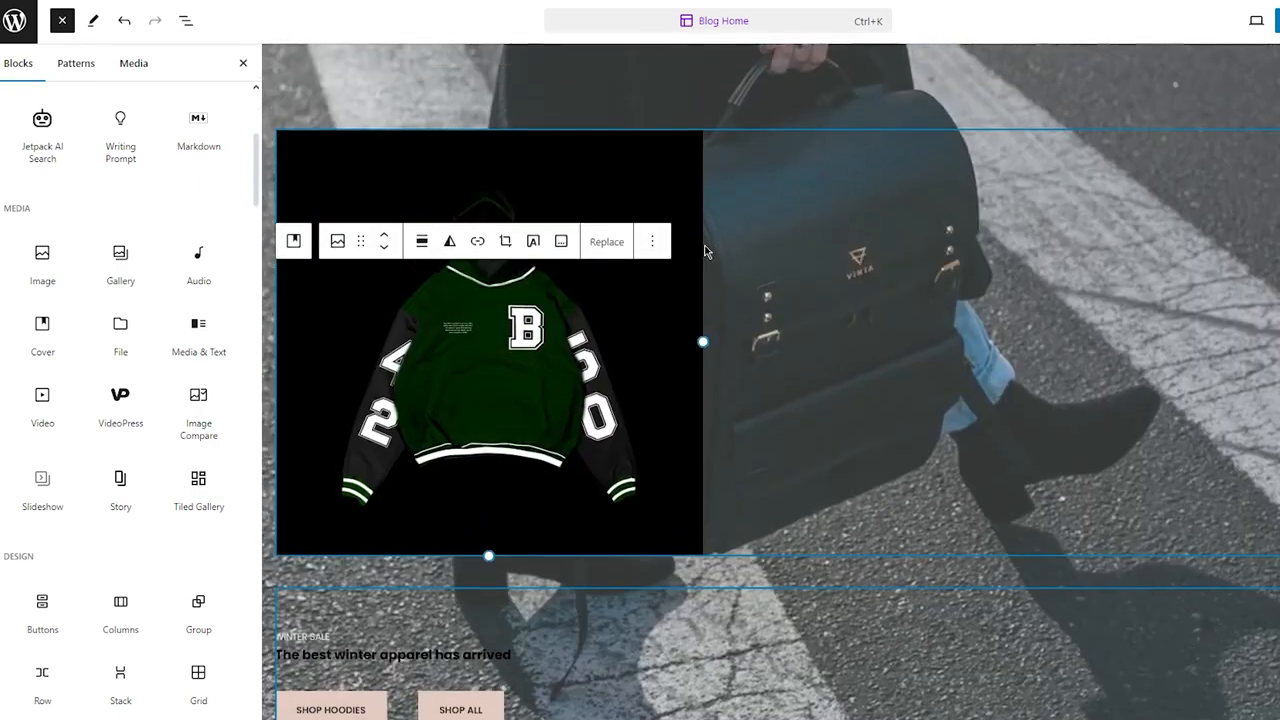
drag(694, 374, 610, 370)
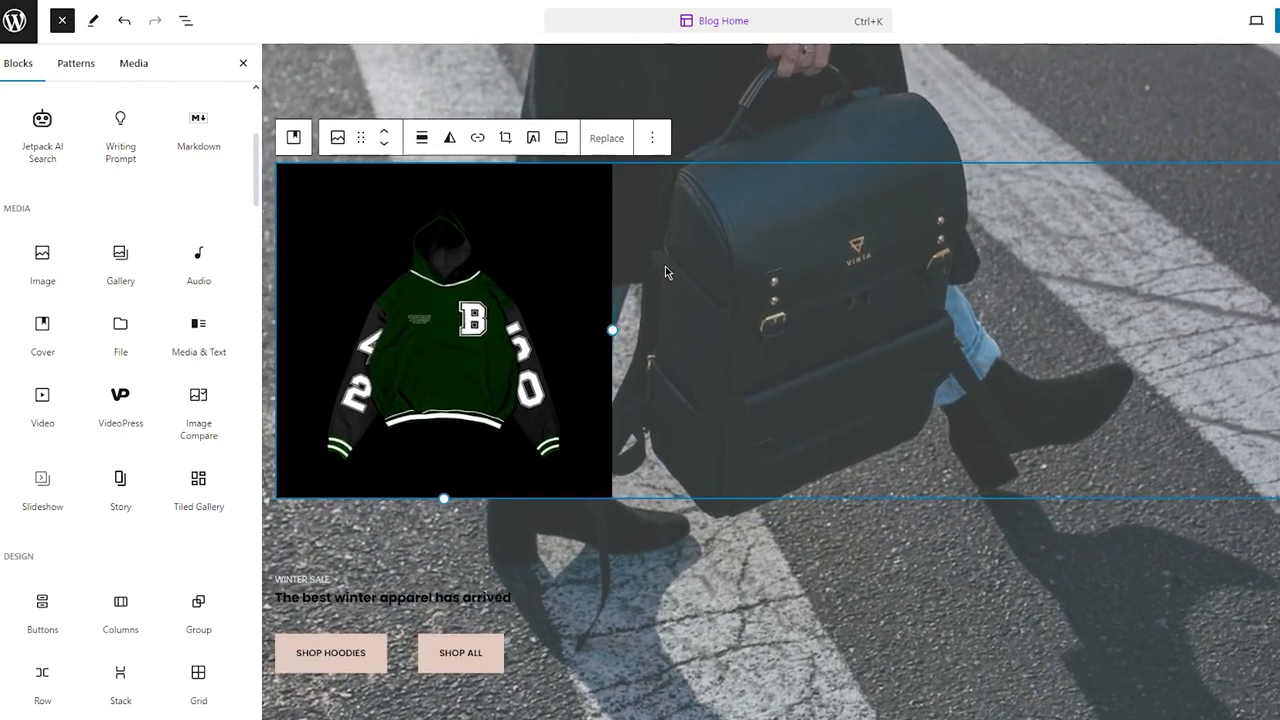
Step: Insert a second Image block below it and upload the file verstap front.png
click(45, 258)
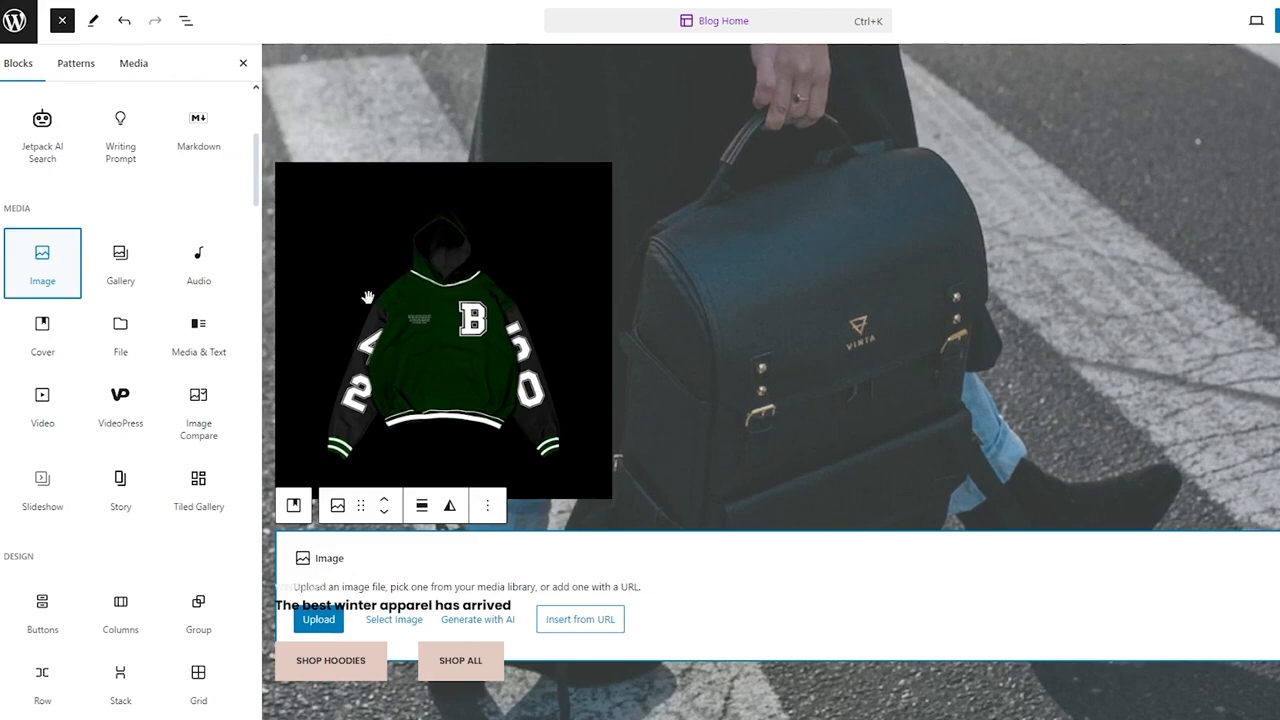
click(318, 619)
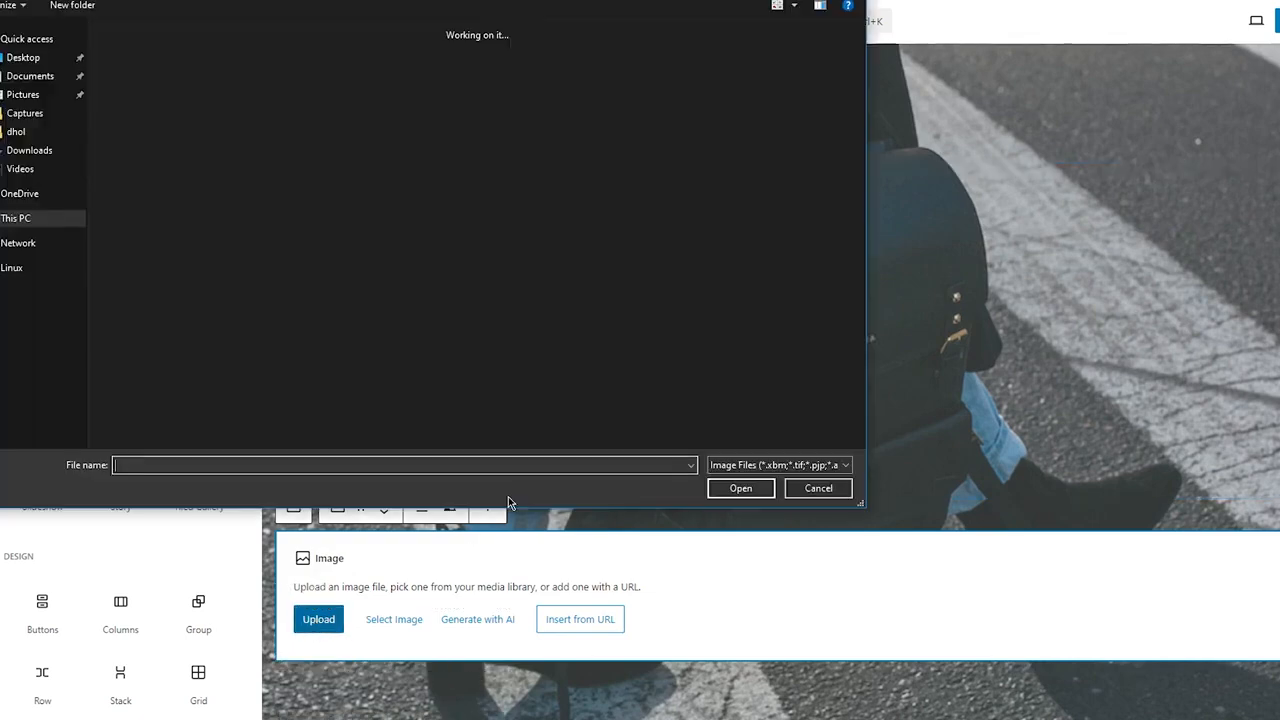
scroll(493, 138, down, 4)
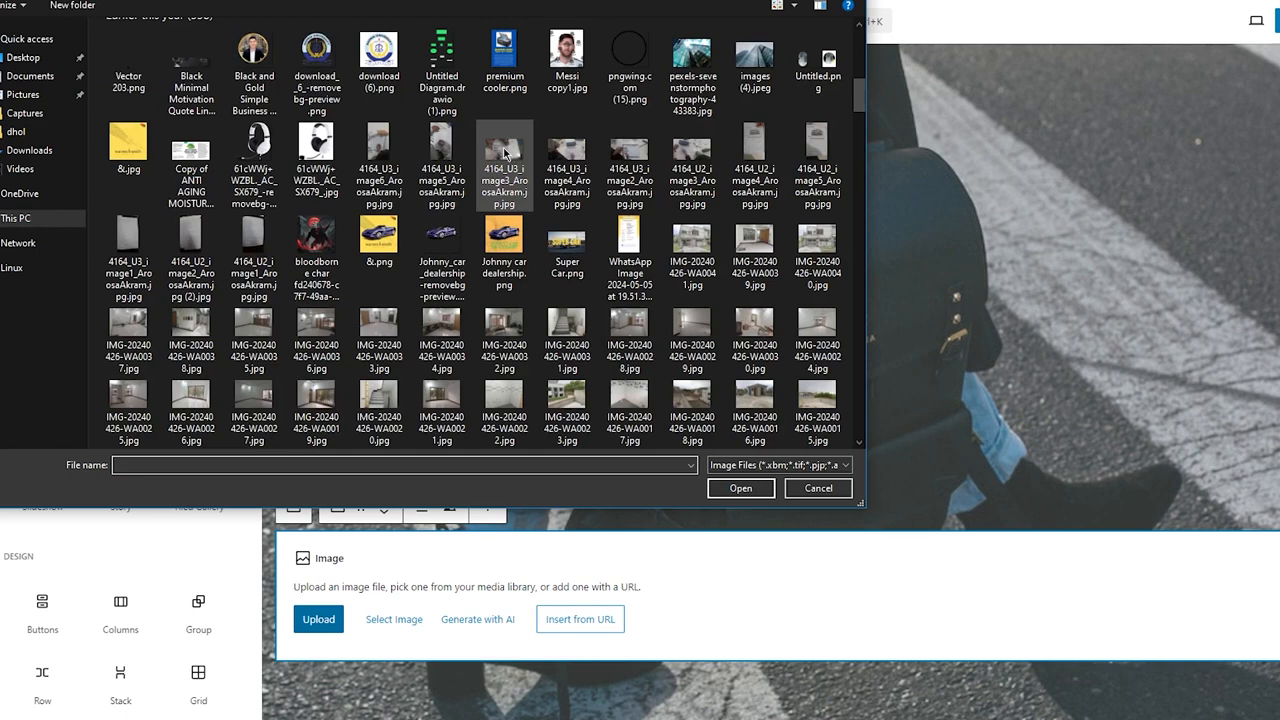
scroll(505, 150, down, 3)
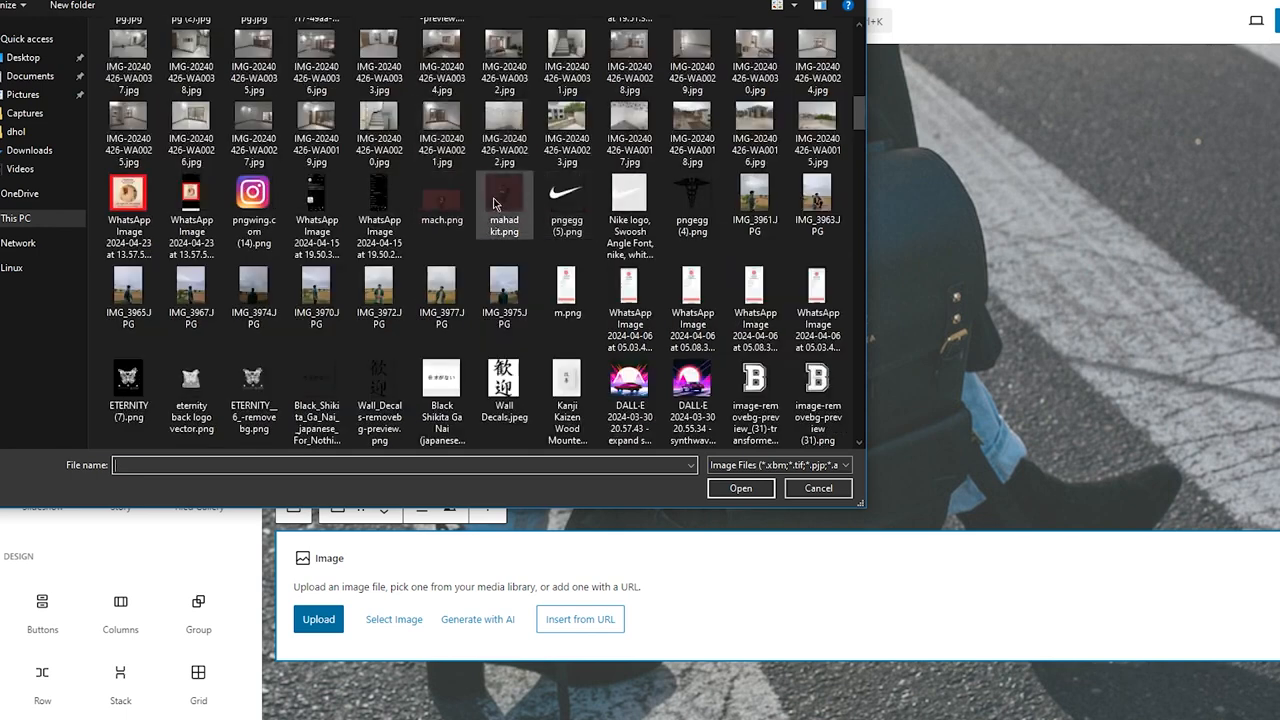
scroll(514, 270, down, 3)
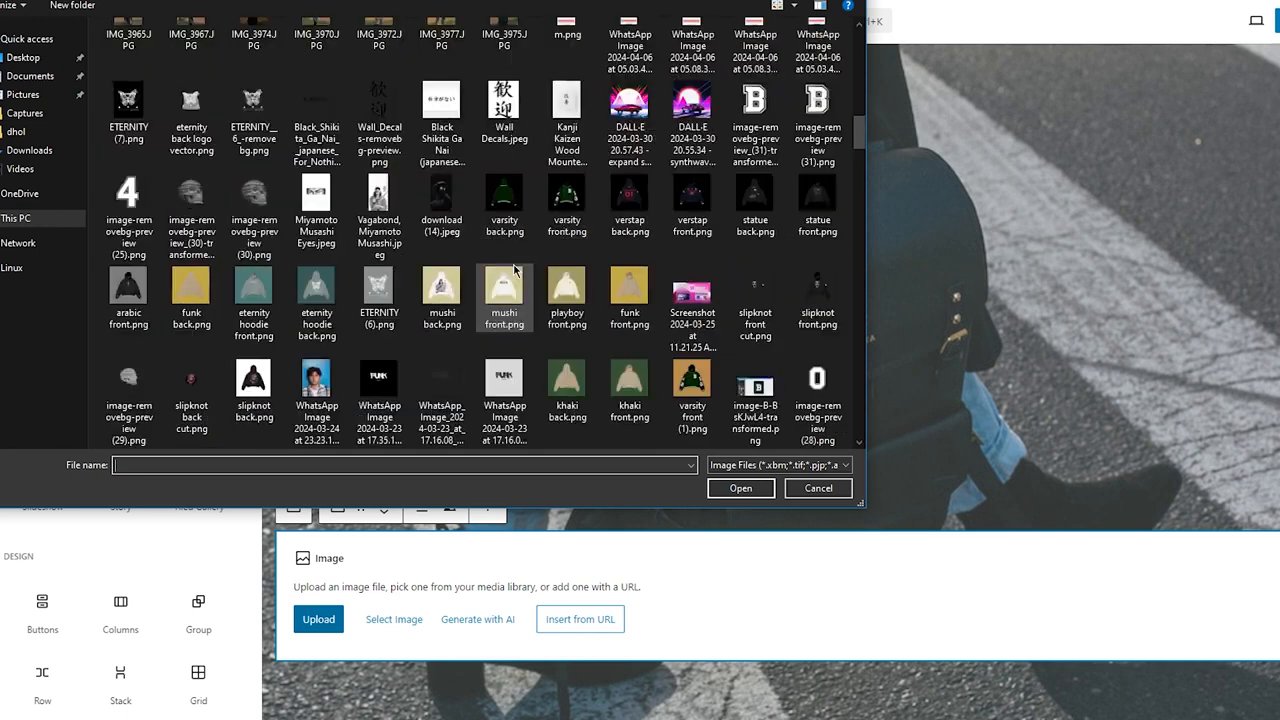
double_click(683, 192)
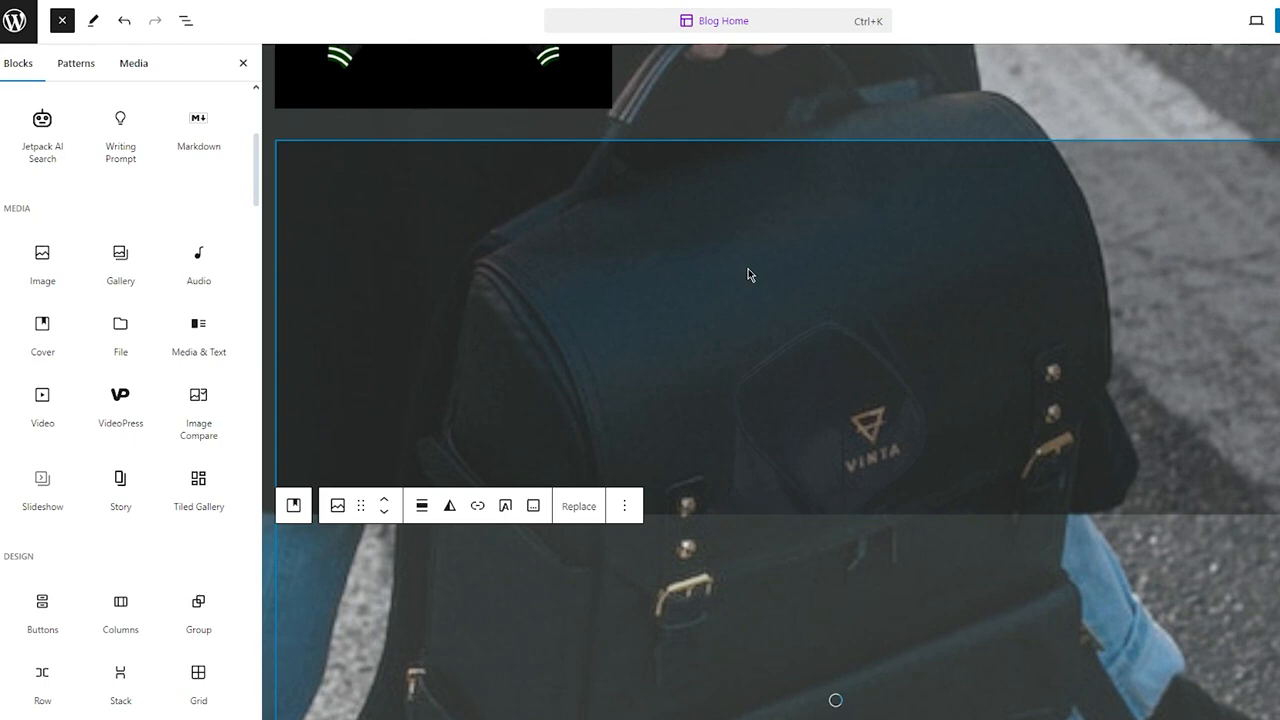
scroll(794, 63, up, 3)
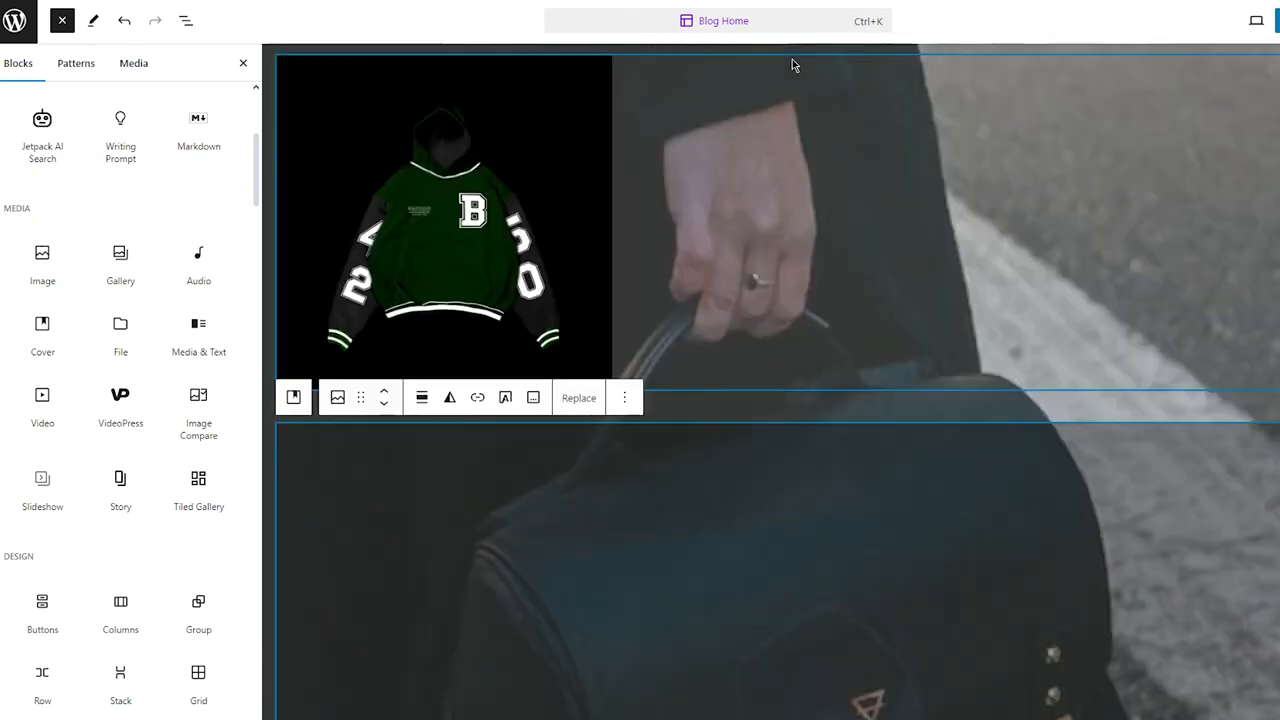
scroll(825, 497, down, 5)
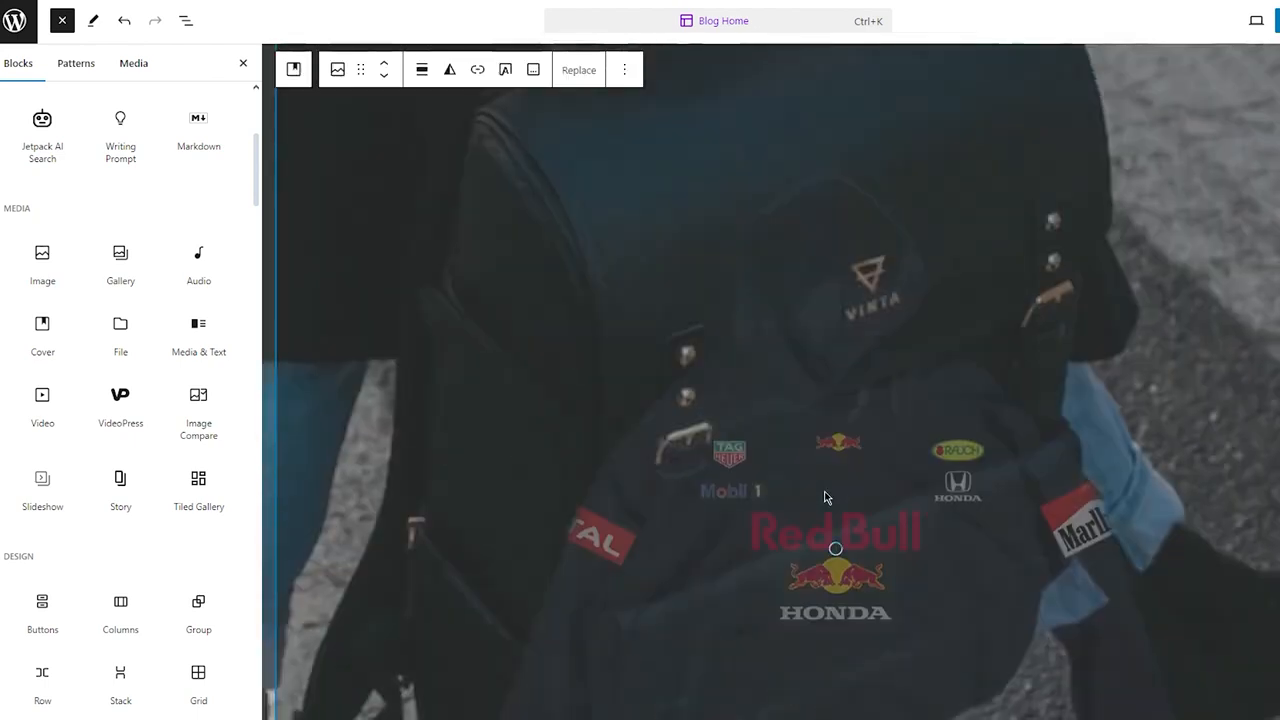
scroll(825, 497, down, 5)
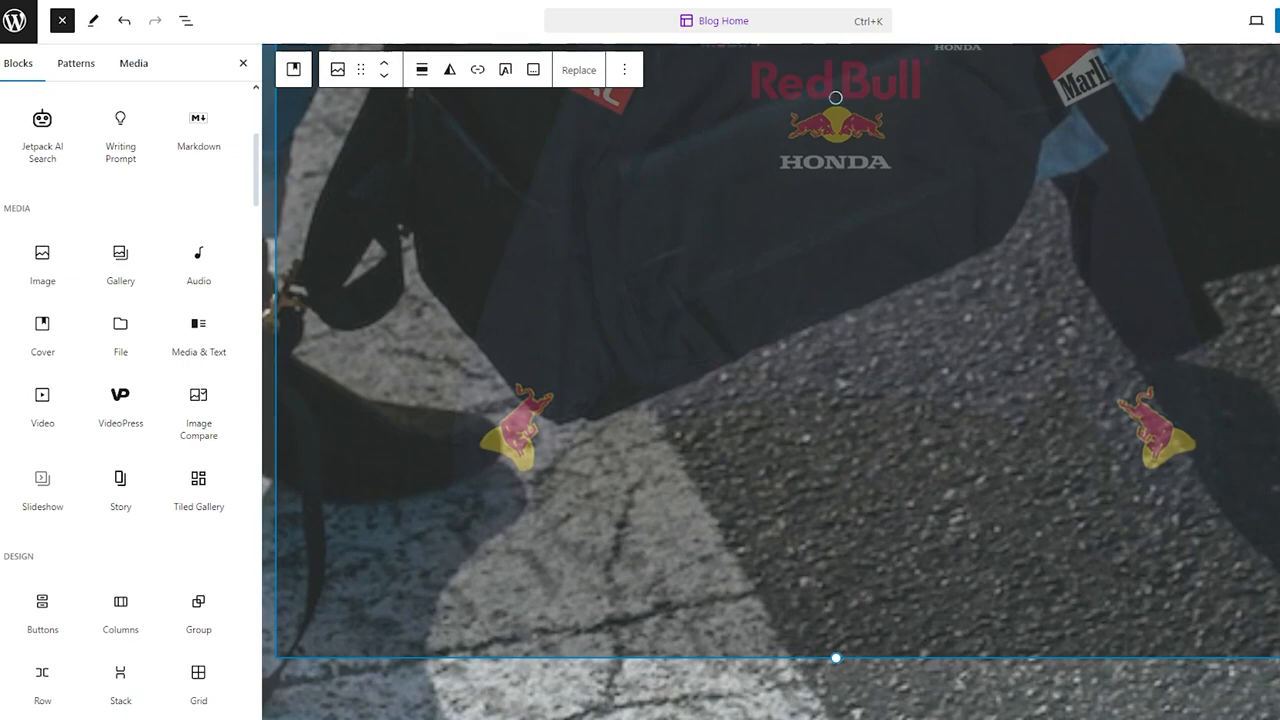
Step: Resize the second hoodie image down to a smaller square matching the first image
drag(1279, 150, 643, 166)
scroll(641, 166, up, 7)
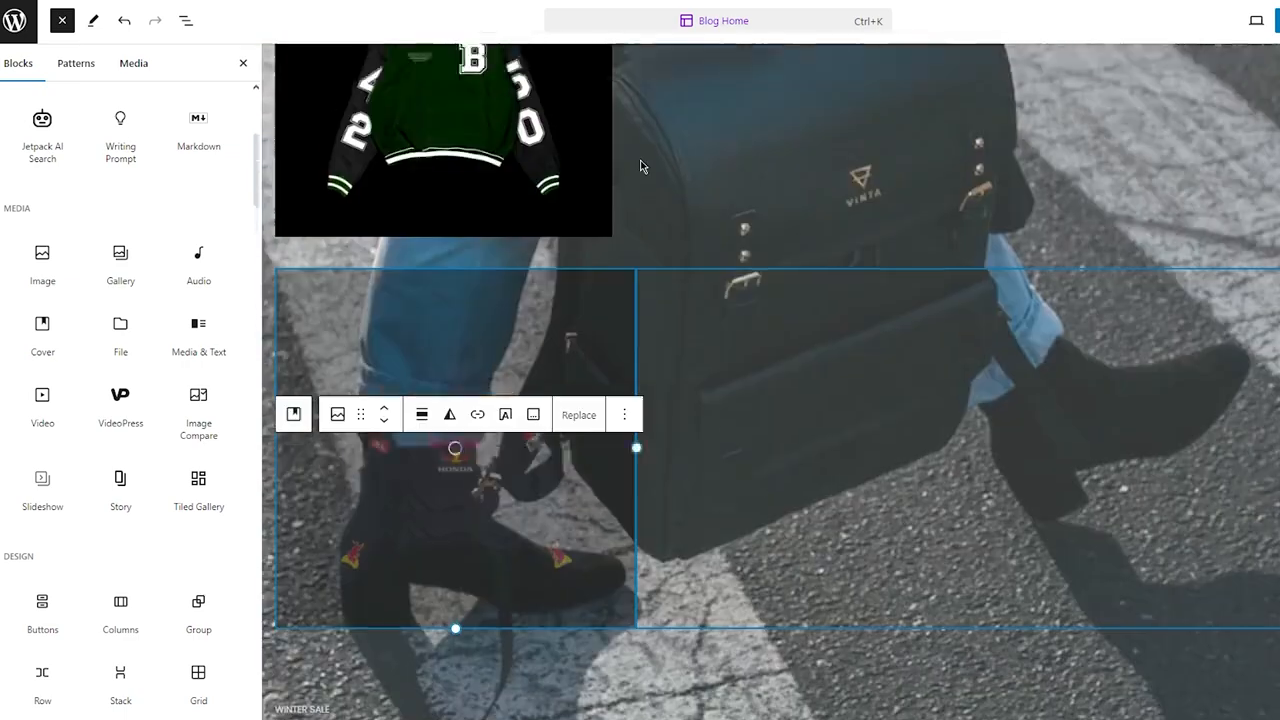
scroll(641, 166, up, 1)
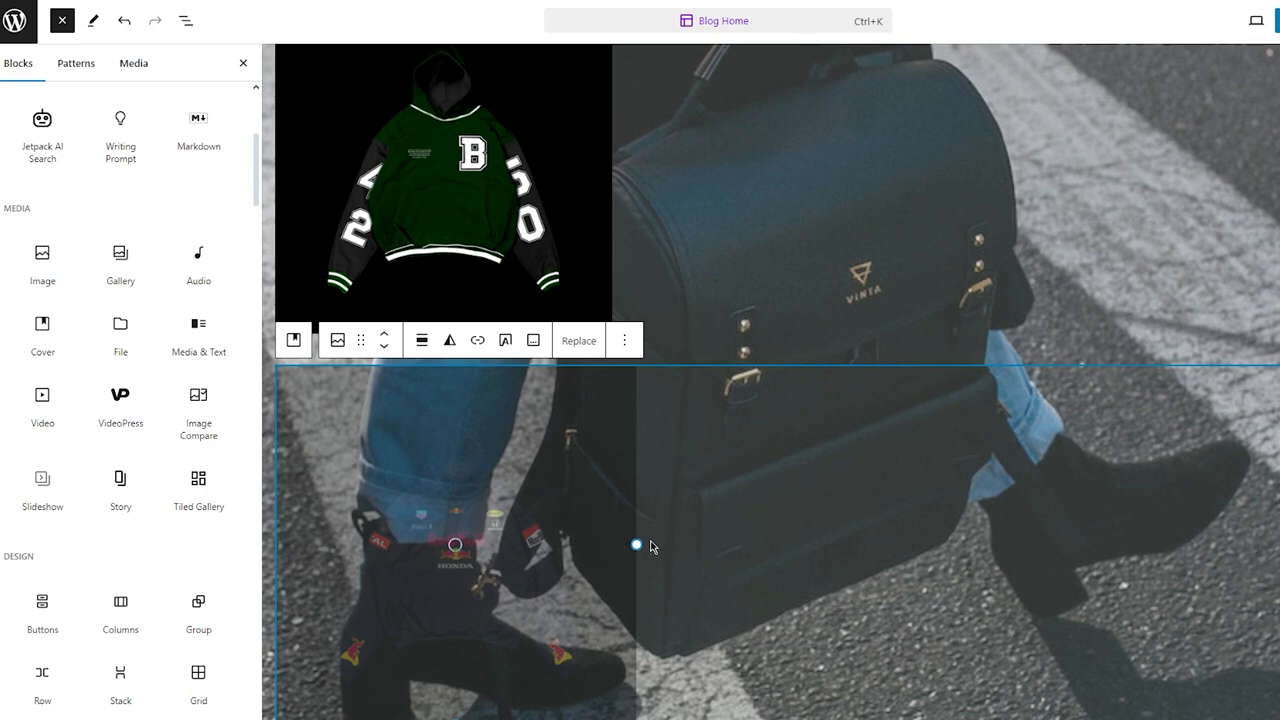
drag(650, 546, 611, 530)
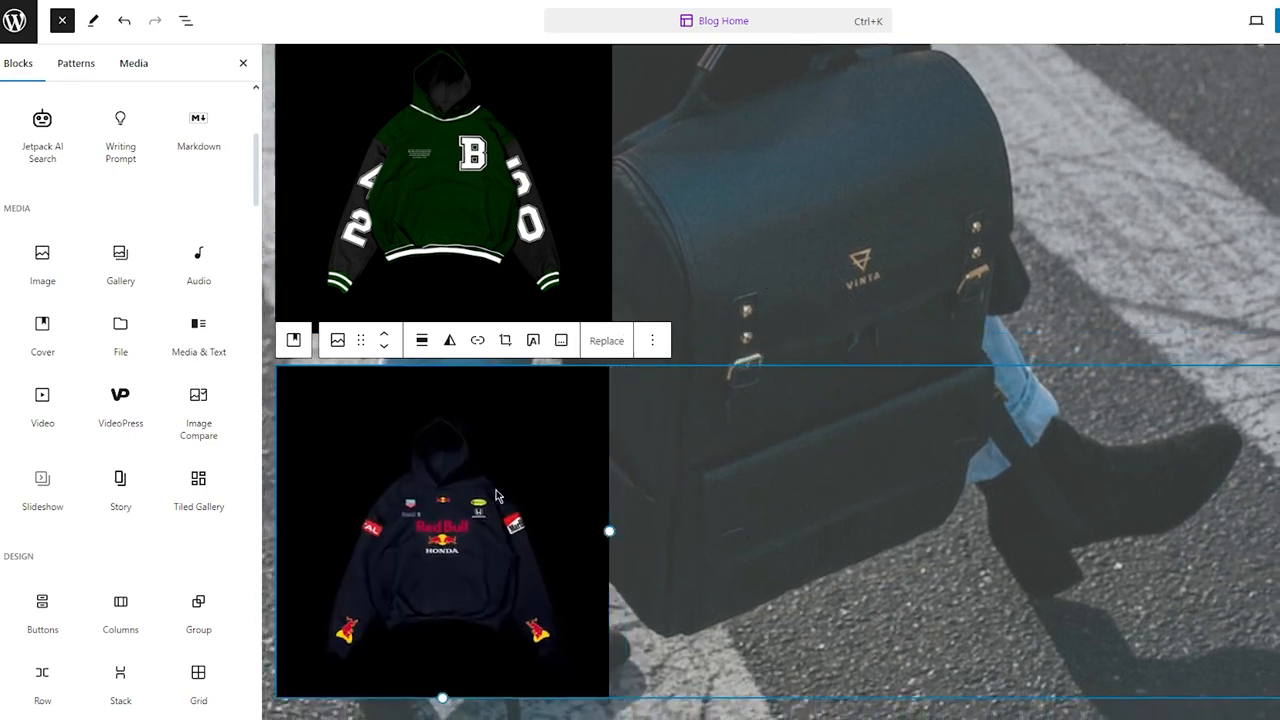
Step: Move the second hoodie image above the first one in the hero
drag(600, 432, 911, 196)
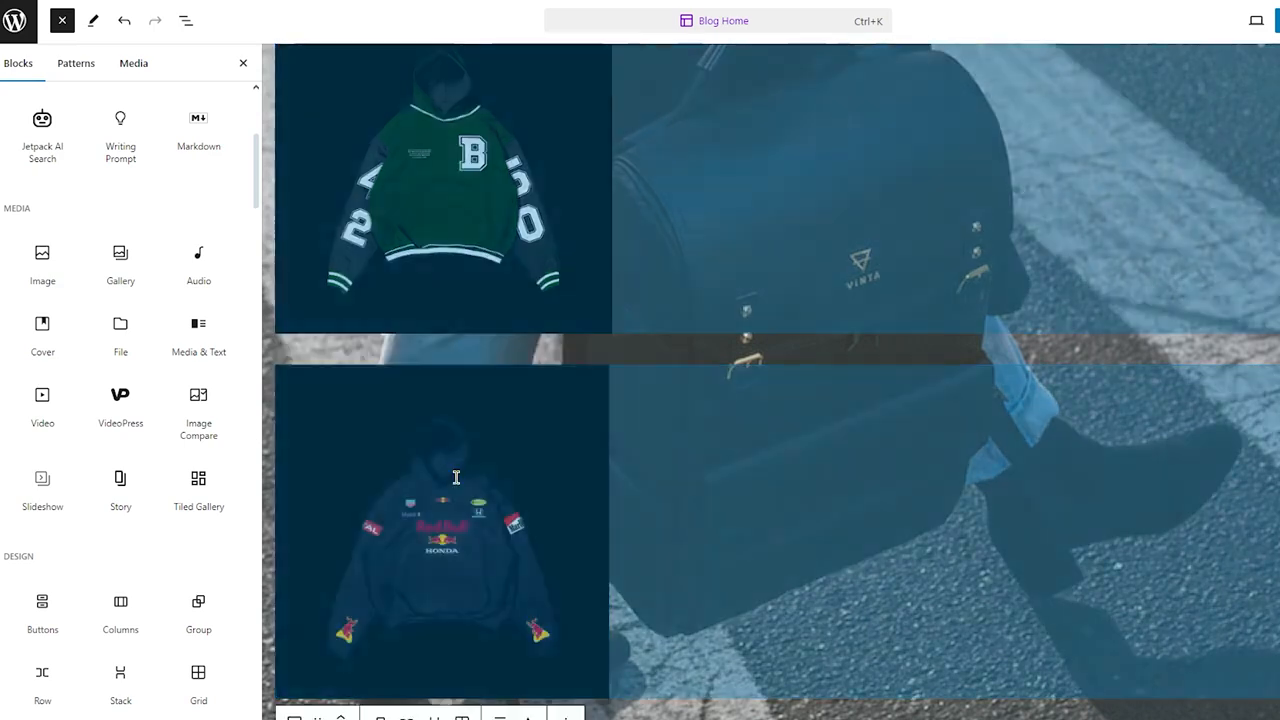
click(458, 476)
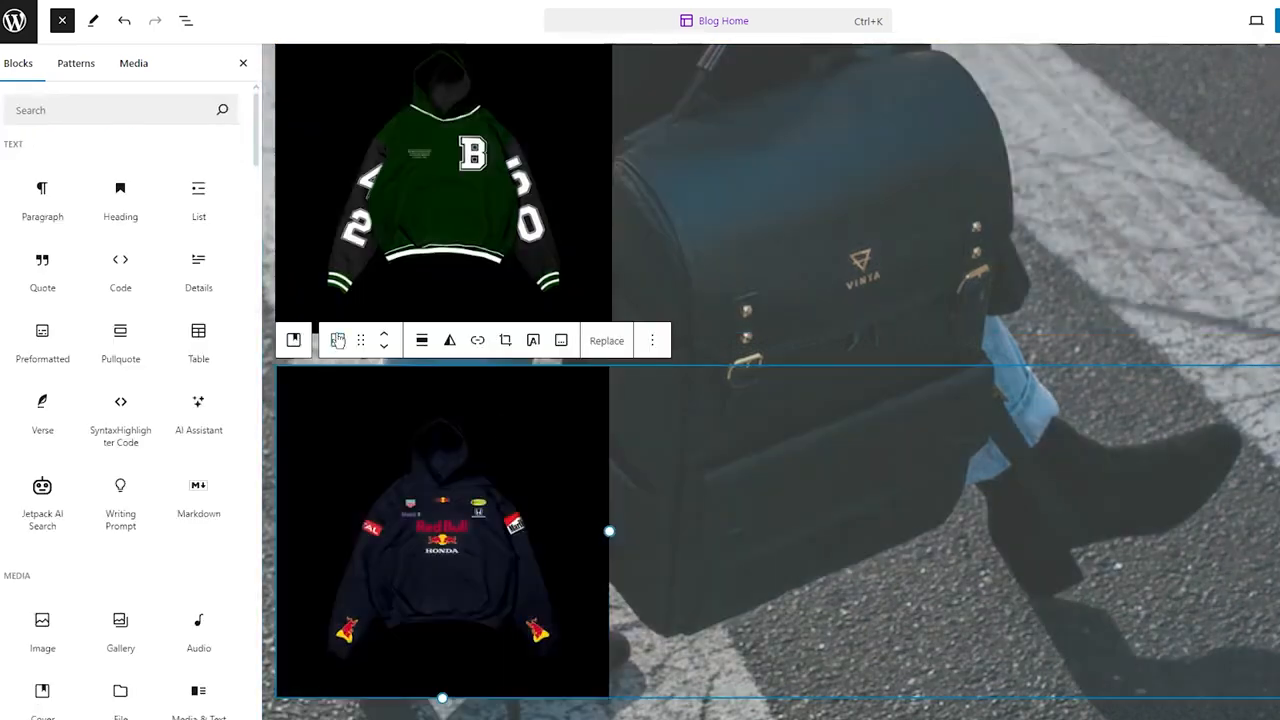
click(386, 334)
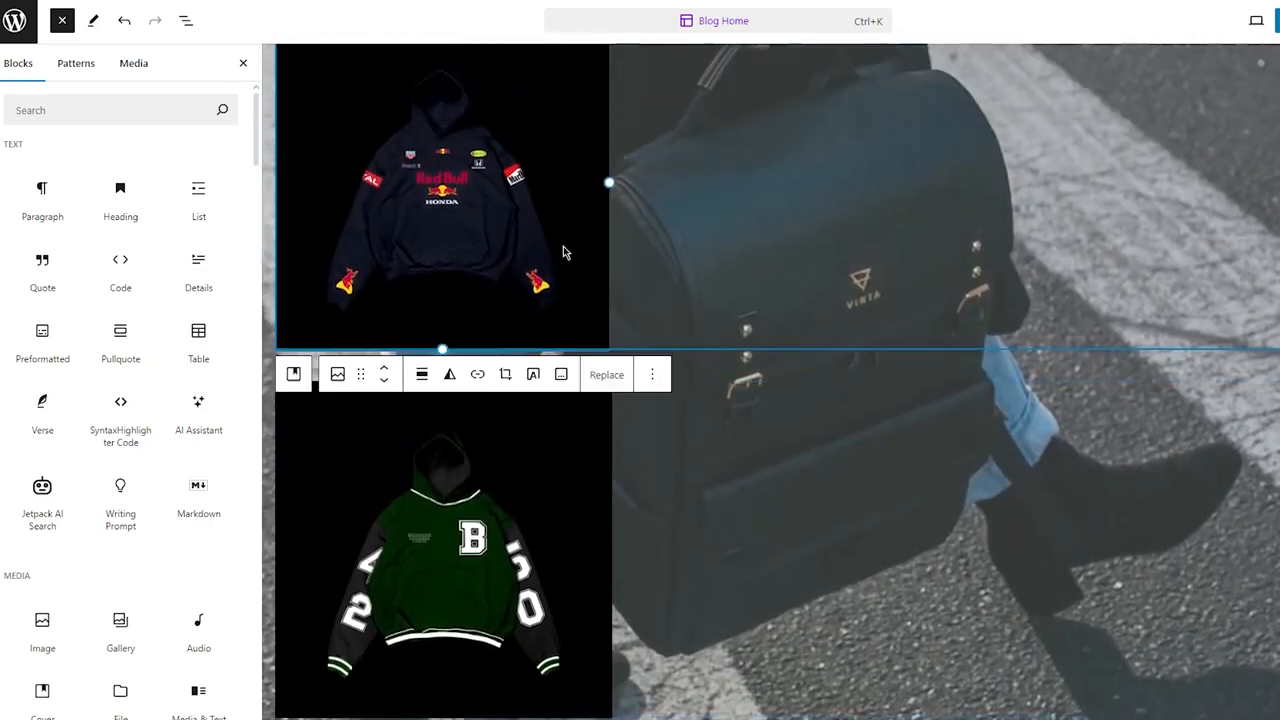
Step: Insert the Store pattern "Store: Description and product categories" into the hero below the hoodie images
scroll(563, 251, up, 5)
scroll(563, 251, down, 10)
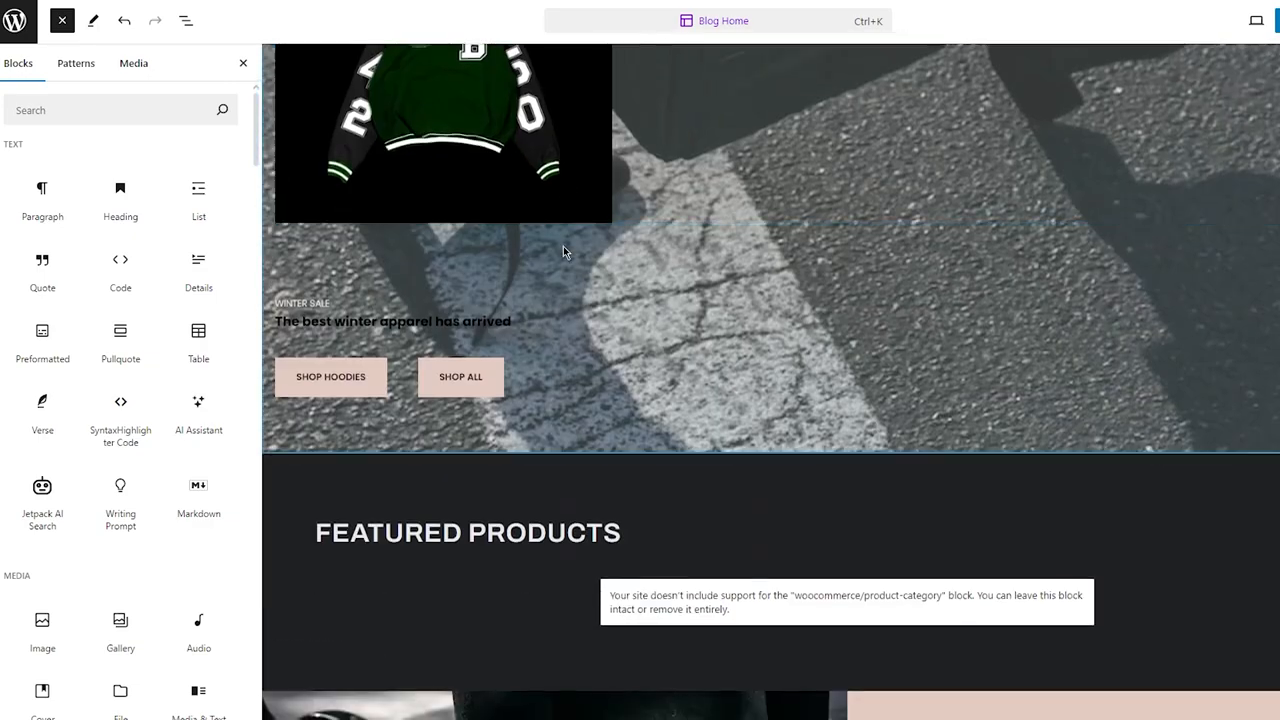
click(84, 65)
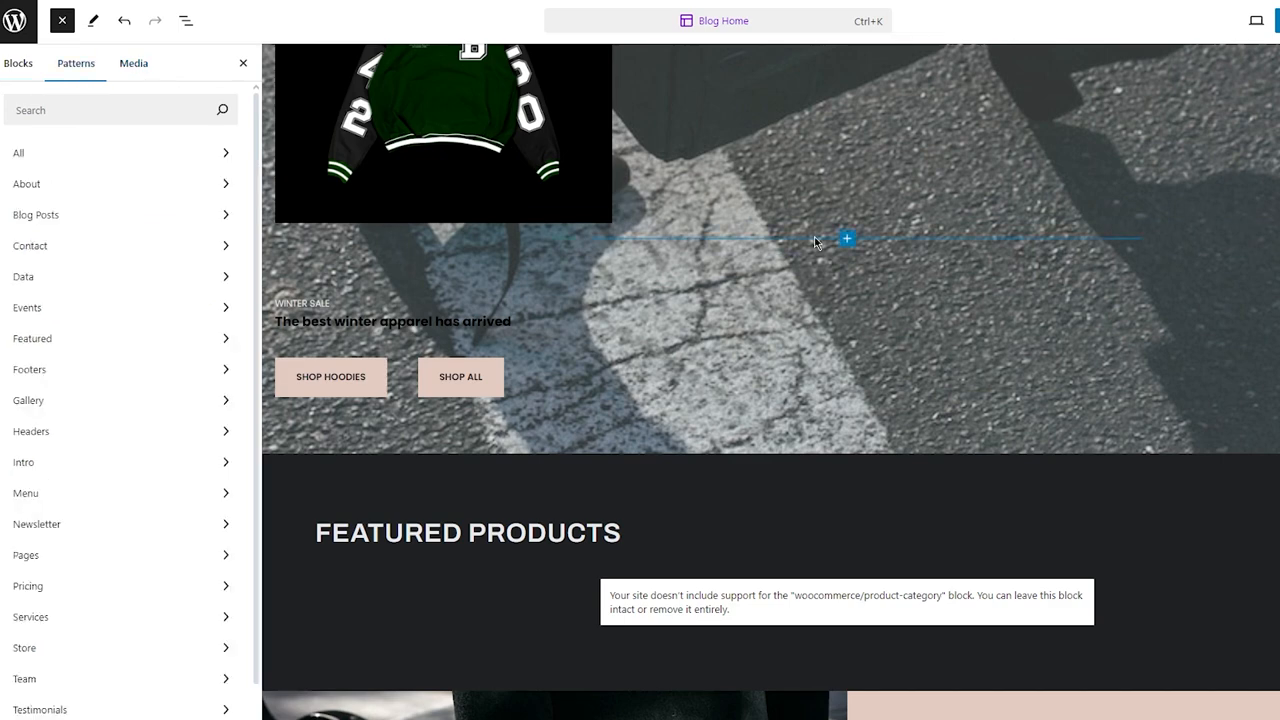
click(610, 197)
scroll(622, 197, up, 3)
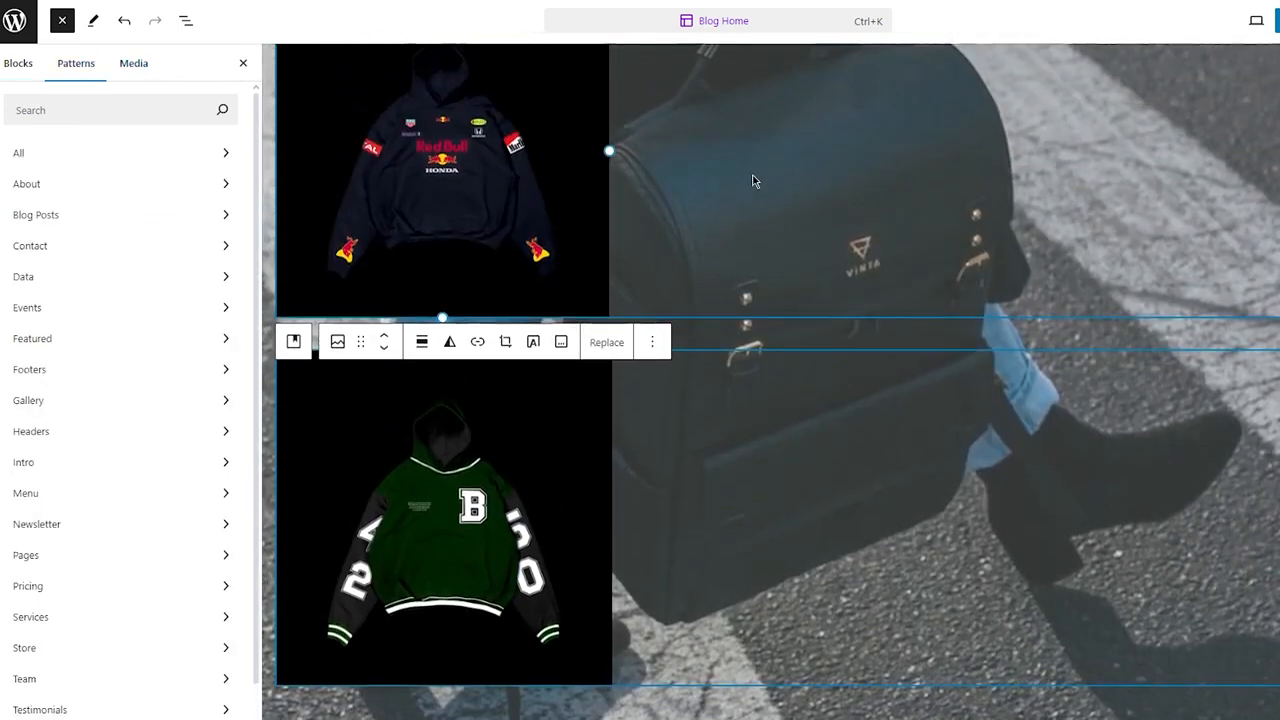
scroll(768, 325, down, 5)
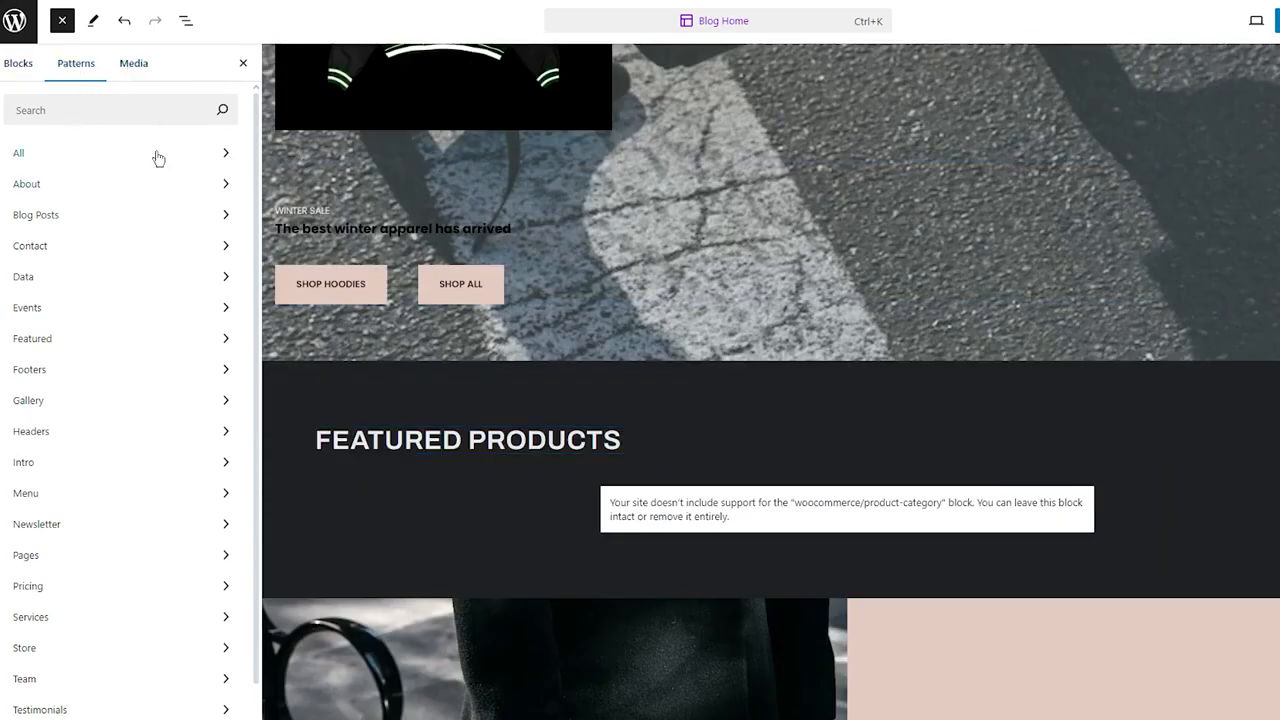
click(207, 652)
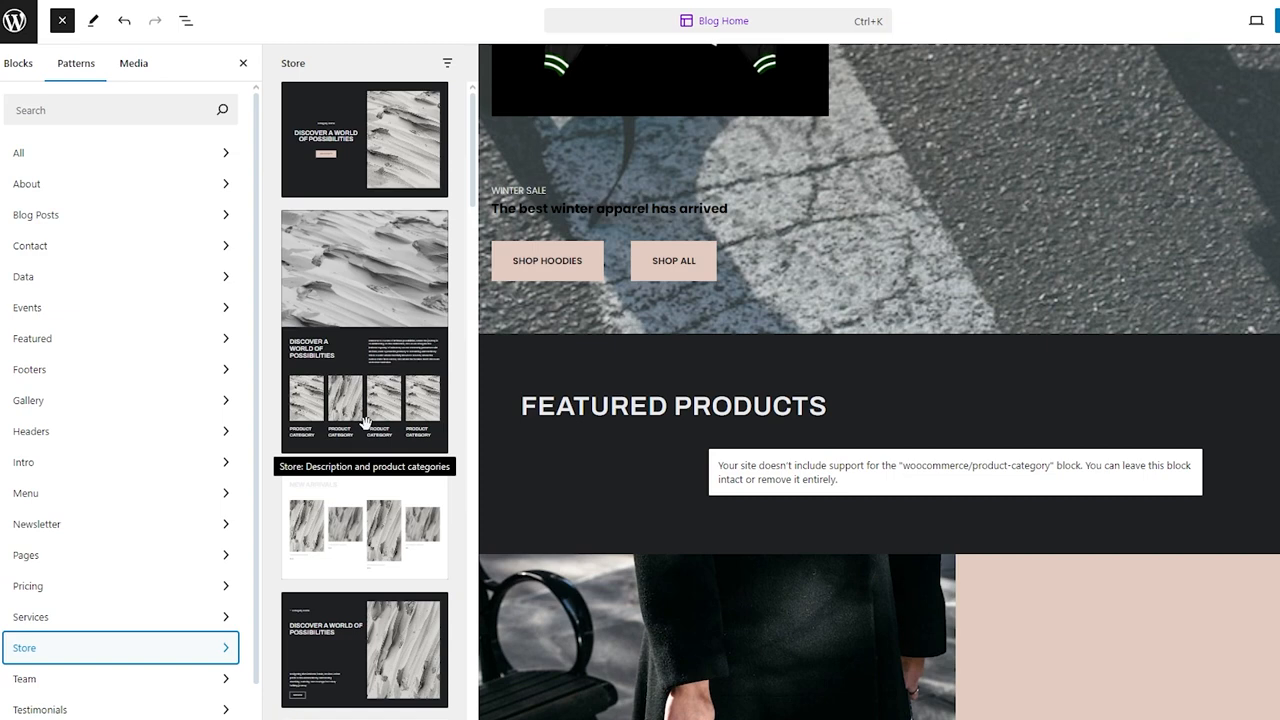
scroll(375, 330, down, 2)
scroll(403, 268, up, 2)
scroll(404, 268, up, 1)
drag(380, 390, 884, 237)
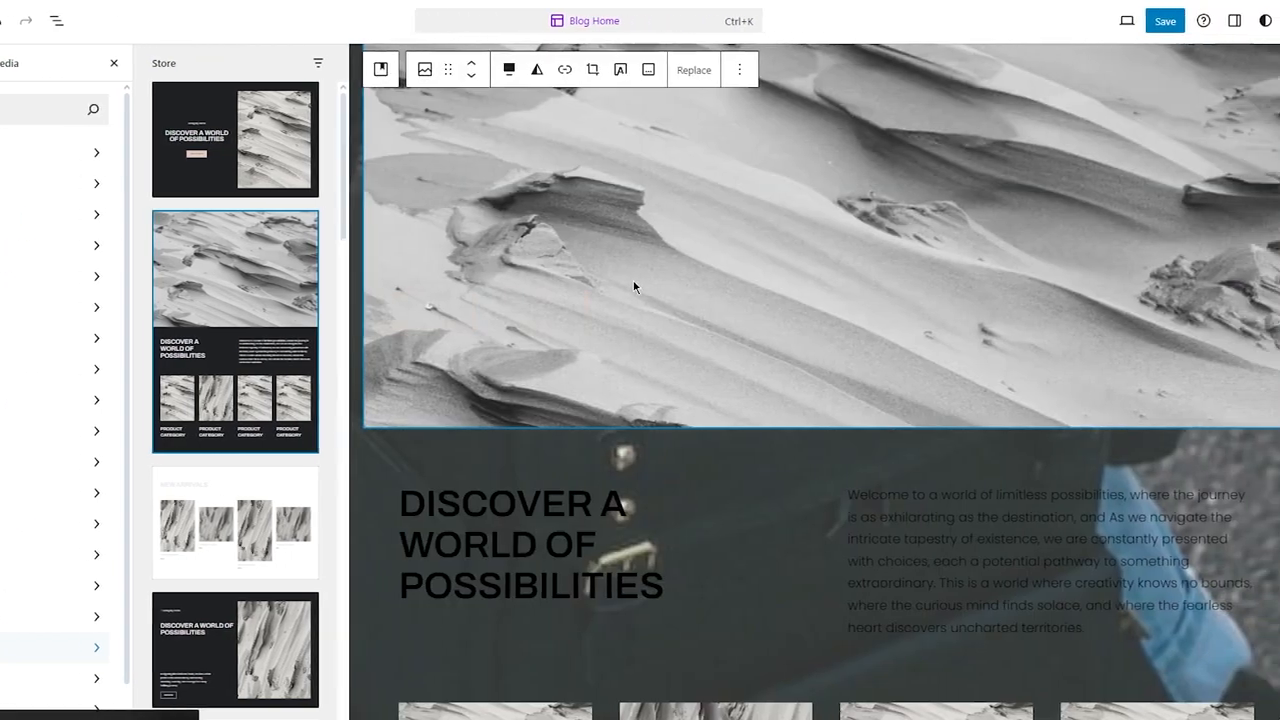
Step: Replace the first product category image with an uploaded green varsity hoodie image
scroll(808, 324, up, 8)
scroll(808, 324, down, 5)
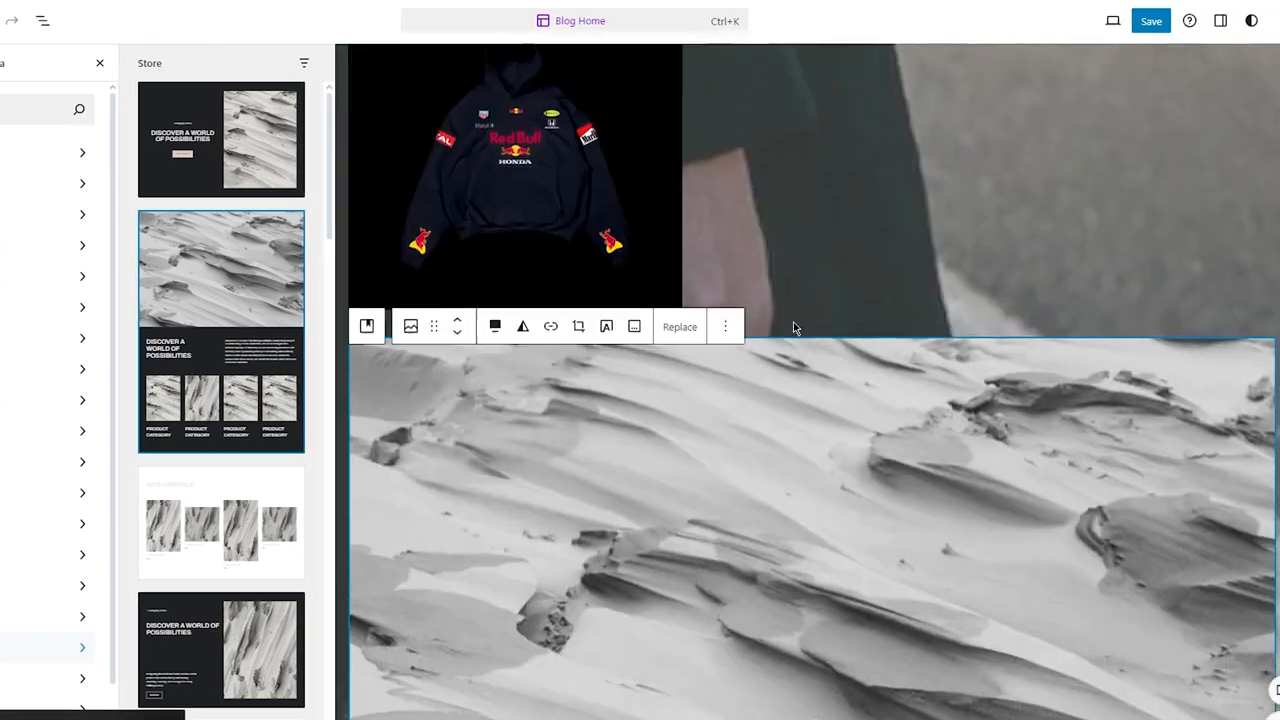
scroll(794, 326, down, 6)
scroll(794, 326, up, 2)
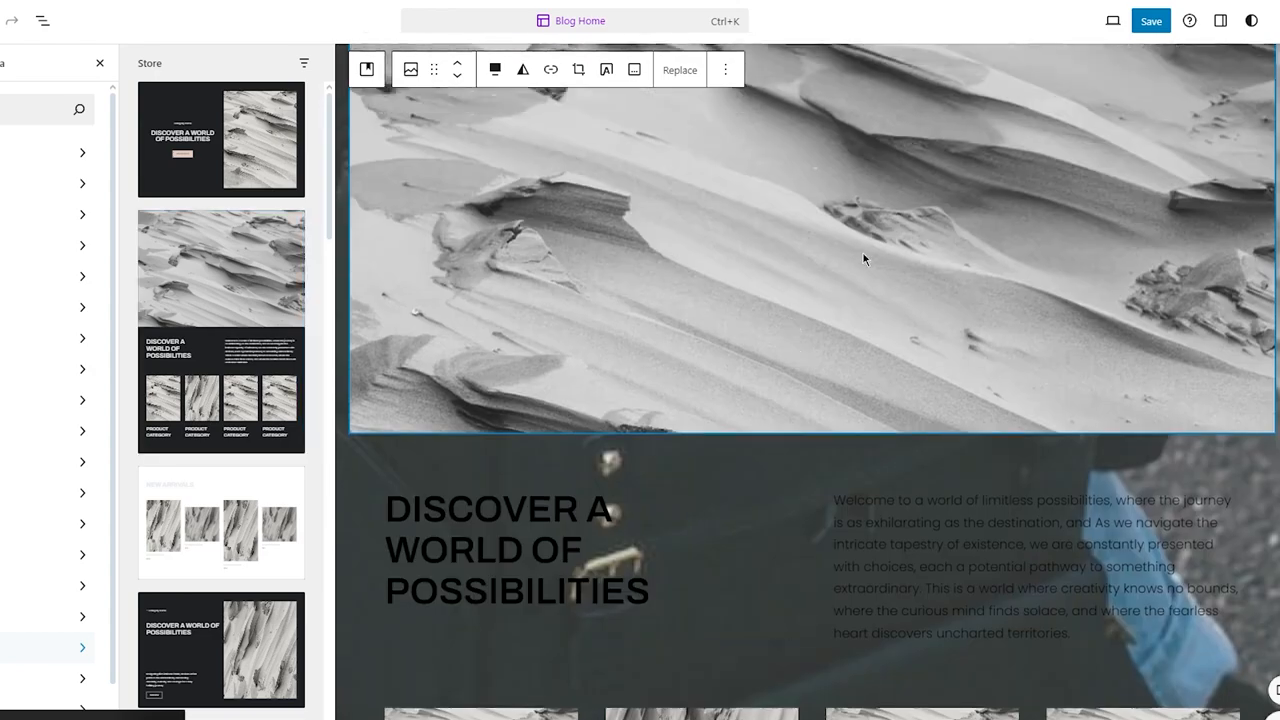
scroll(863, 253, up, 2)
scroll(863, 253, down, 7)
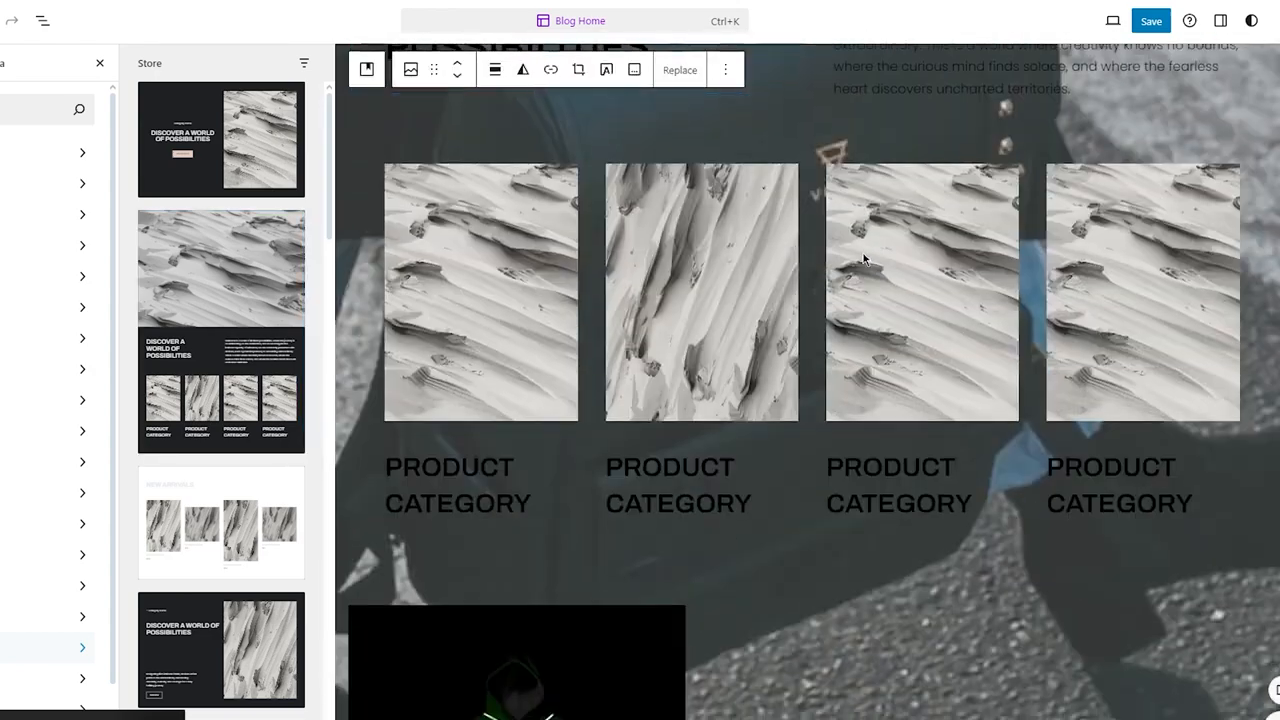
scroll(863, 253, up, 1)
click(545, 421)
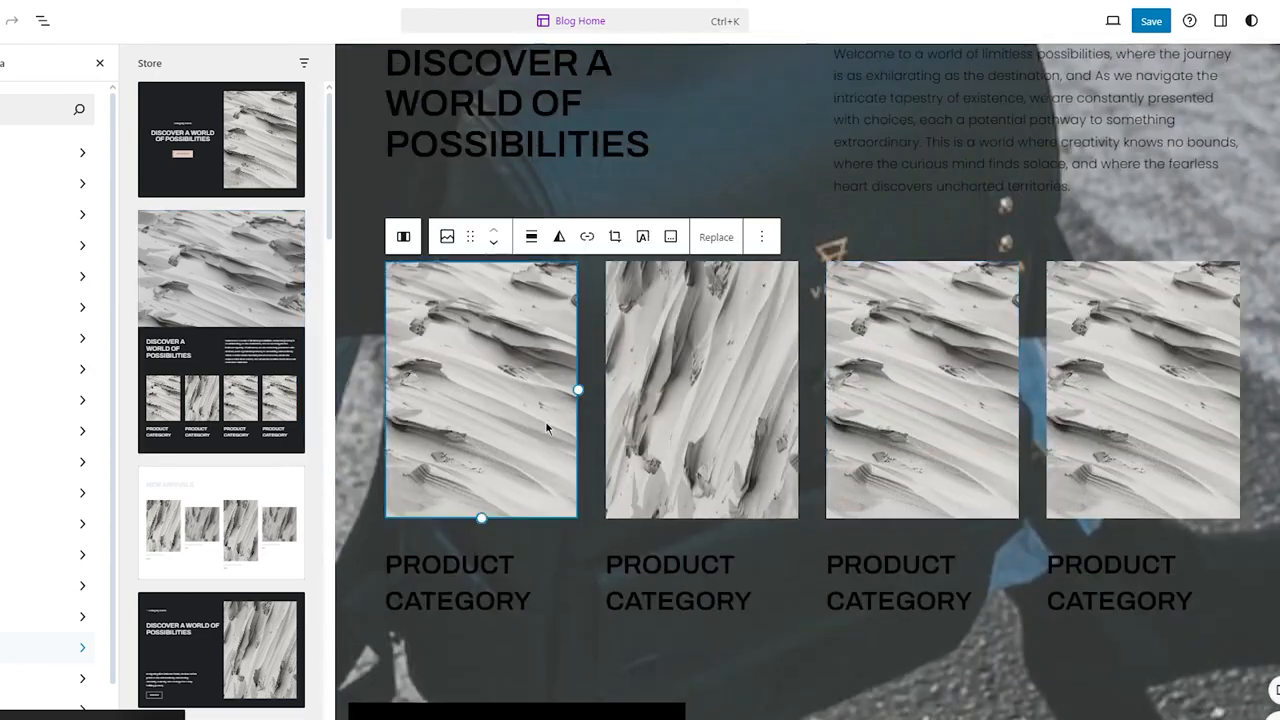
click(448, 238)
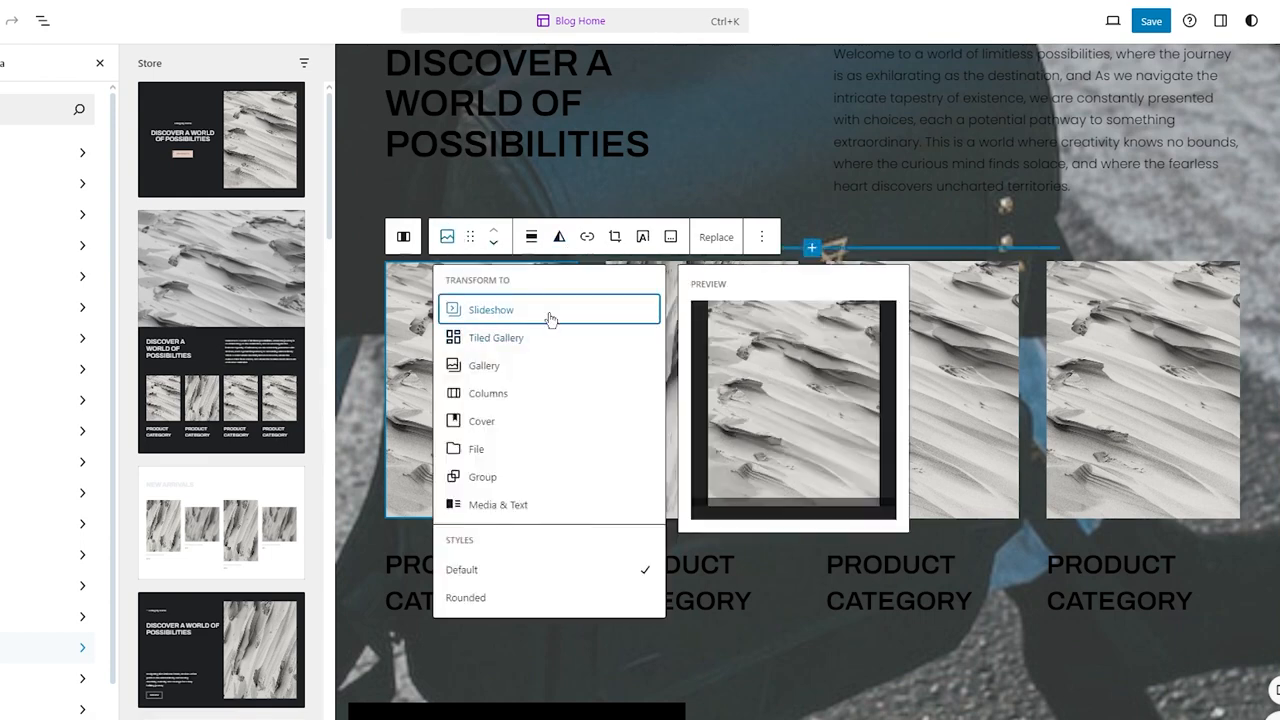
click(716, 237)
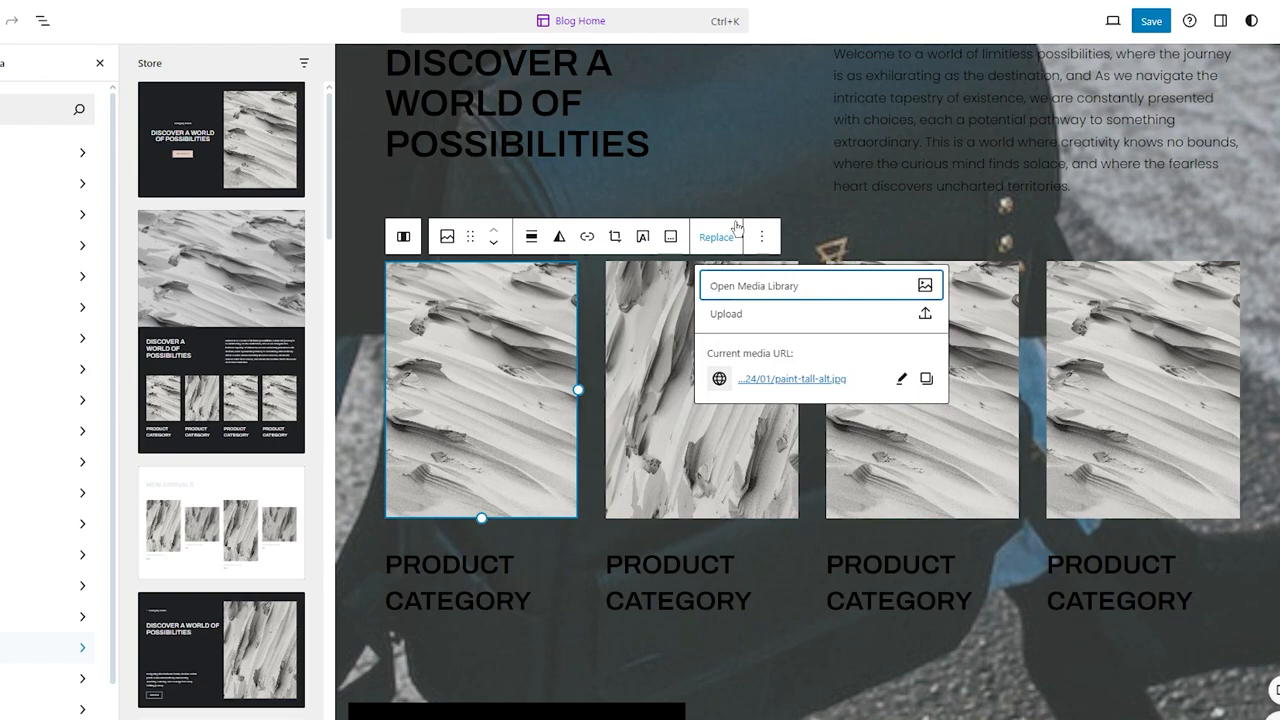
click(768, 313)
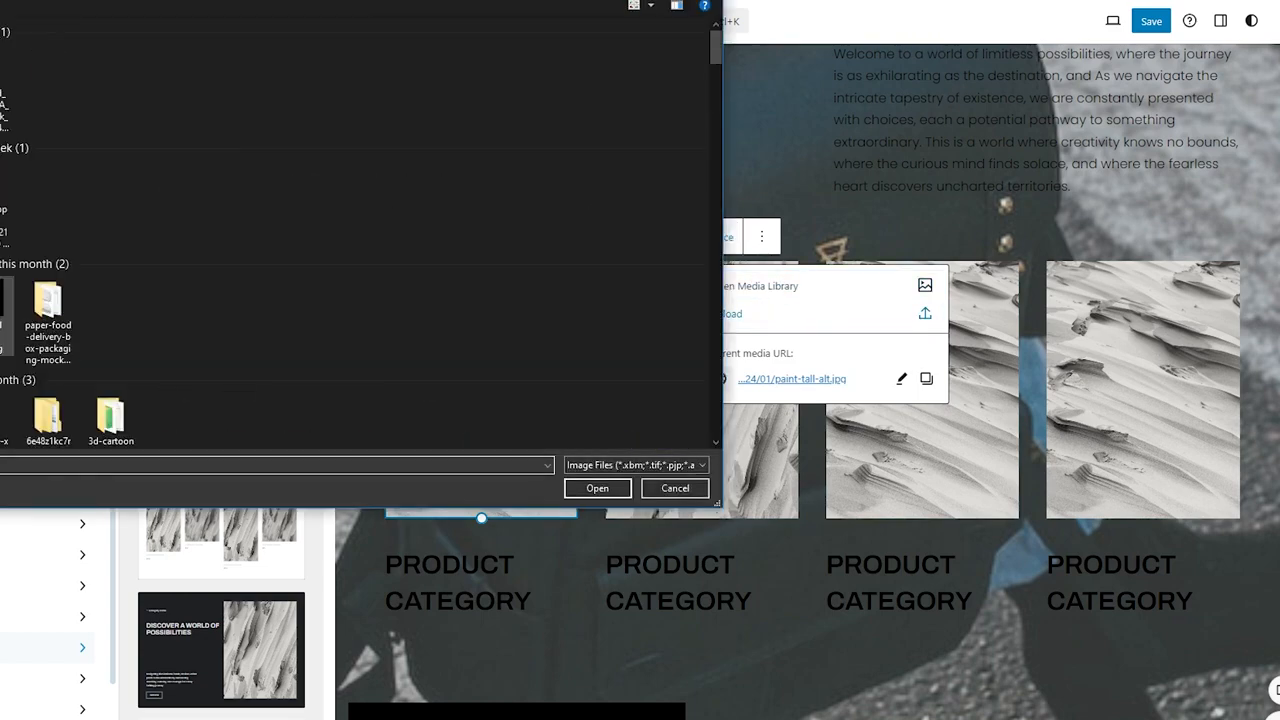
double_click(6, 312)
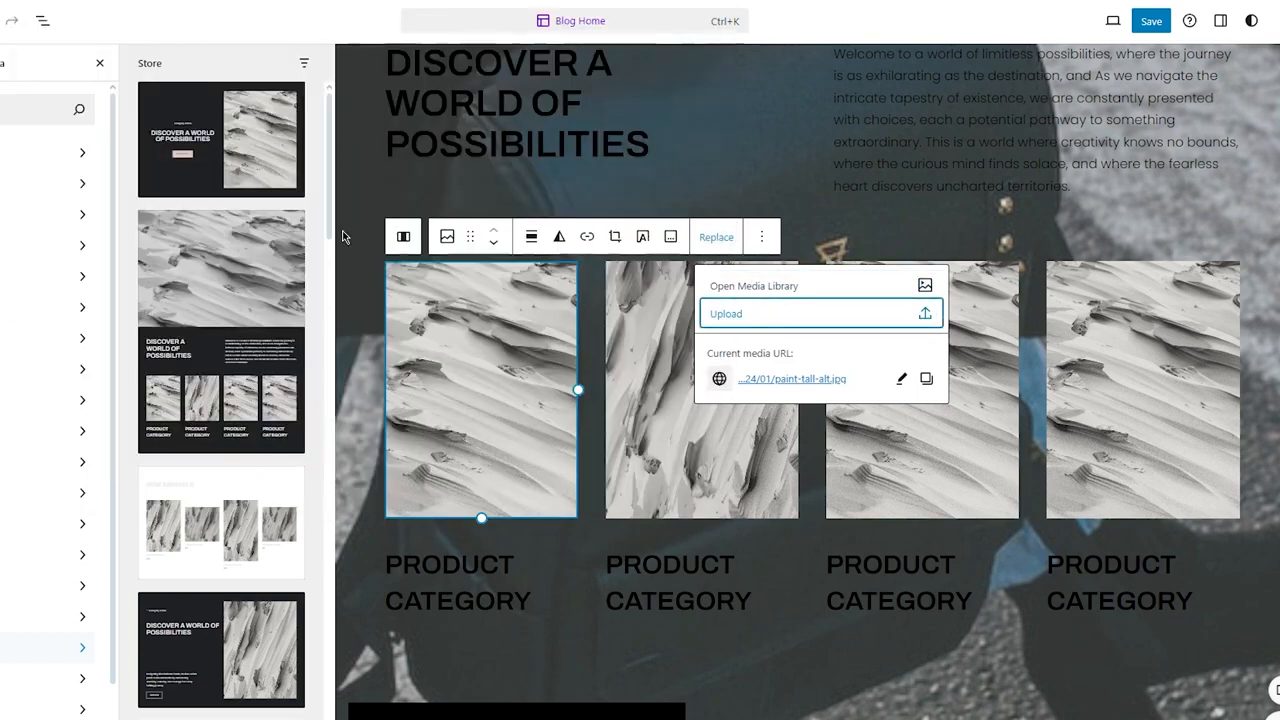
Step: Replace the second product category image by uploading verstap front.png
click(693, 366)
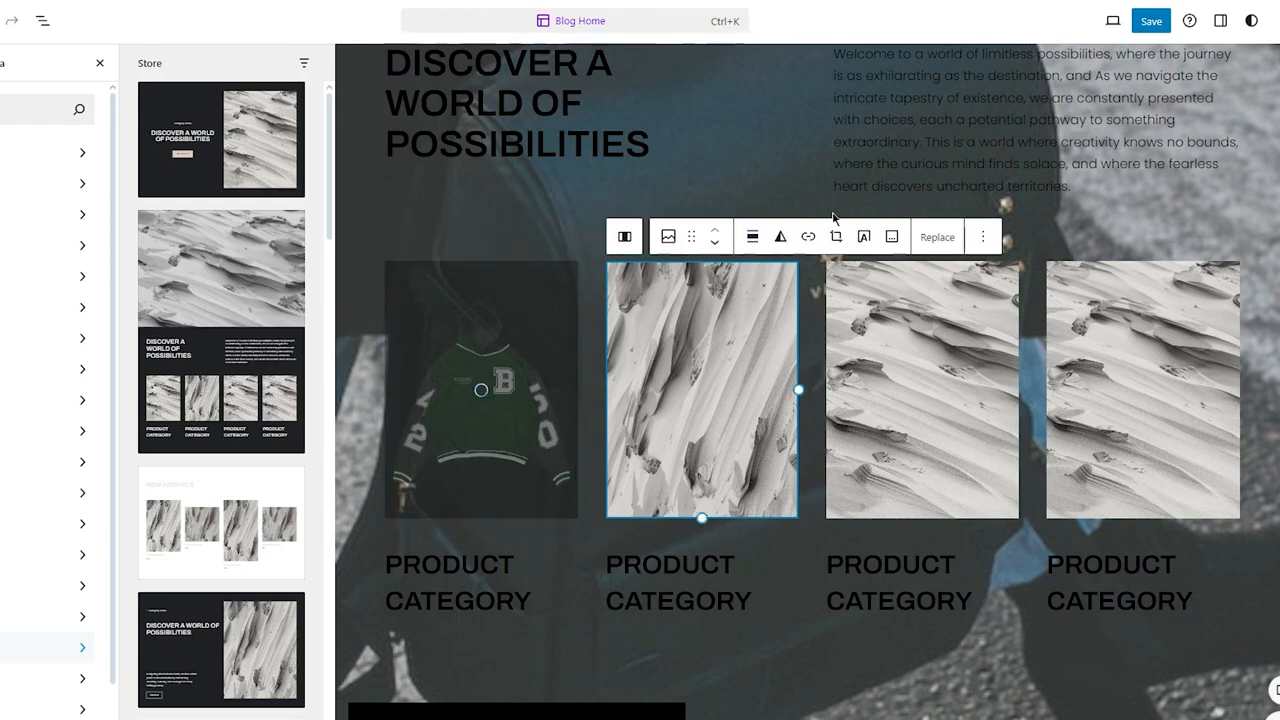
click(940, 237)
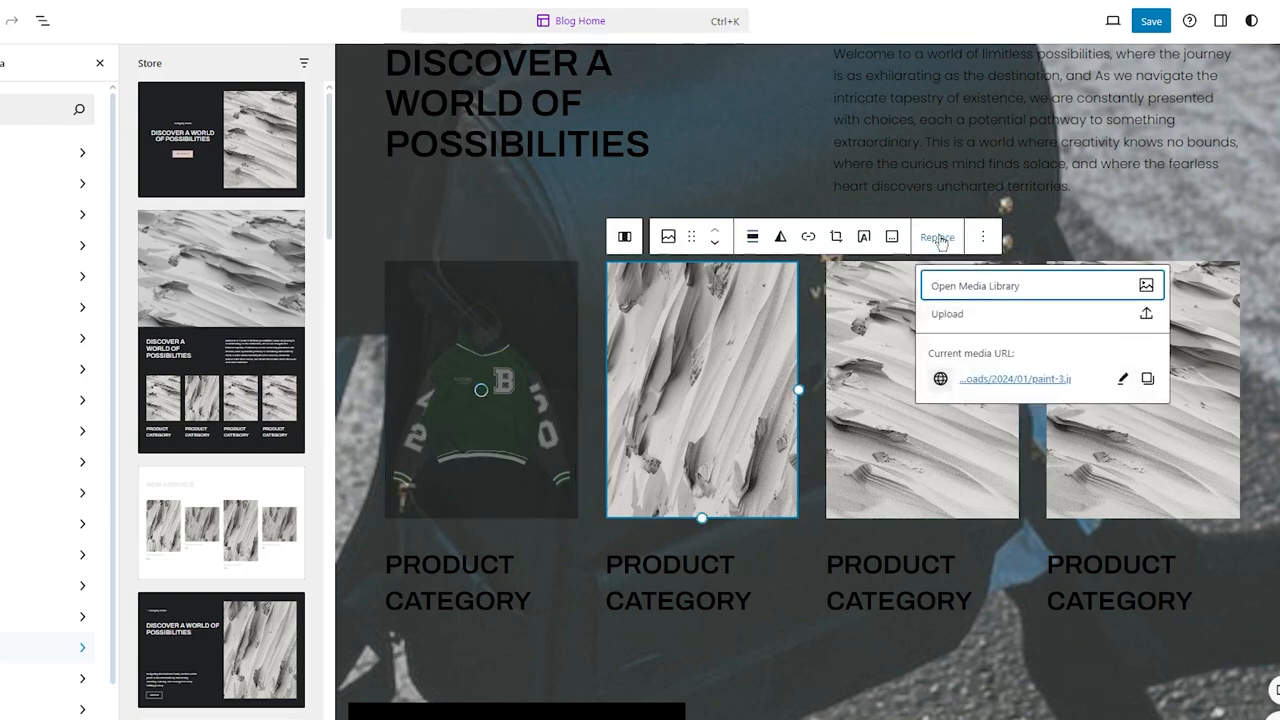
click(975, 314)
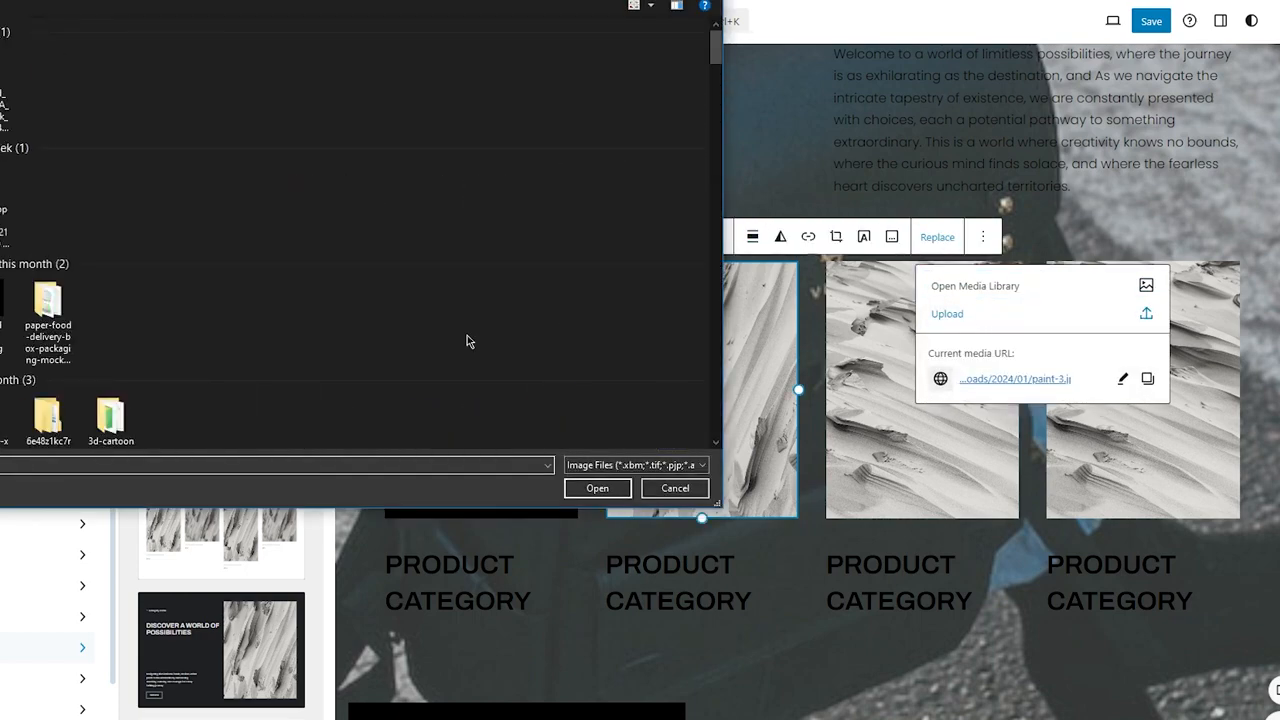
scroll(422, 350, down, 7)
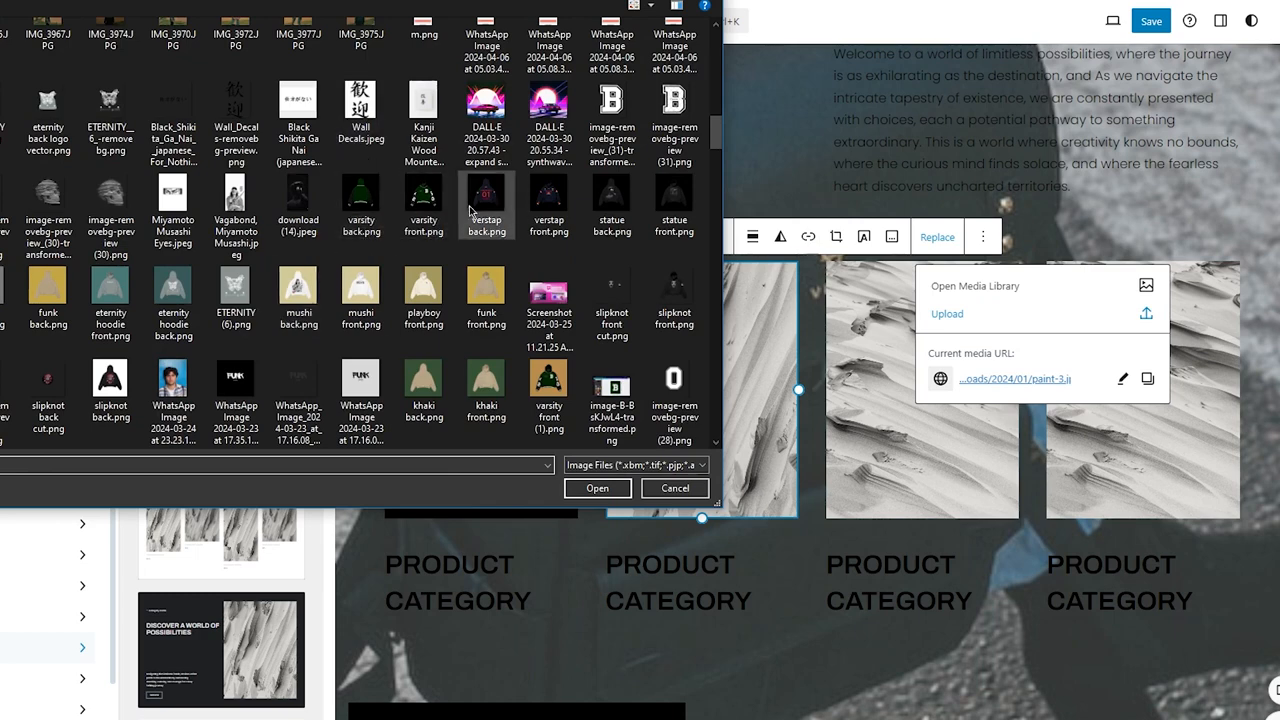
double_click(531, 200)
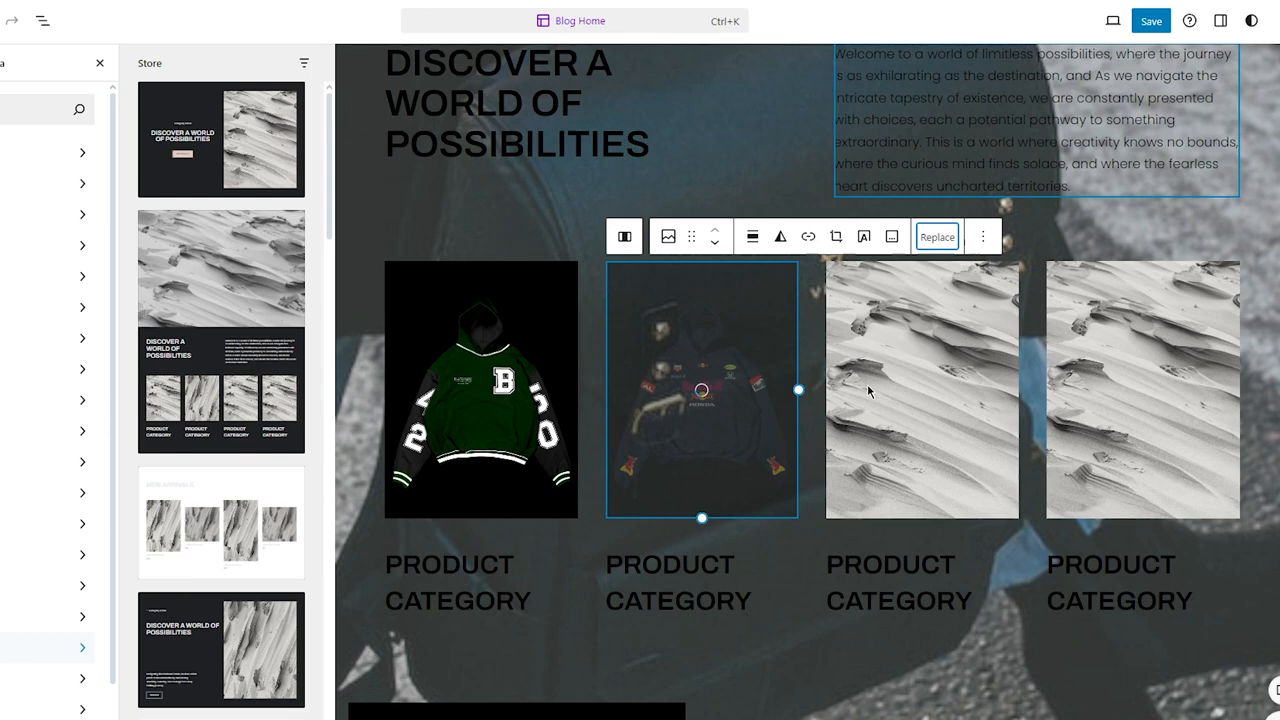
Step: Replace the third product category image by uploading statue front.png
click(870, 390)
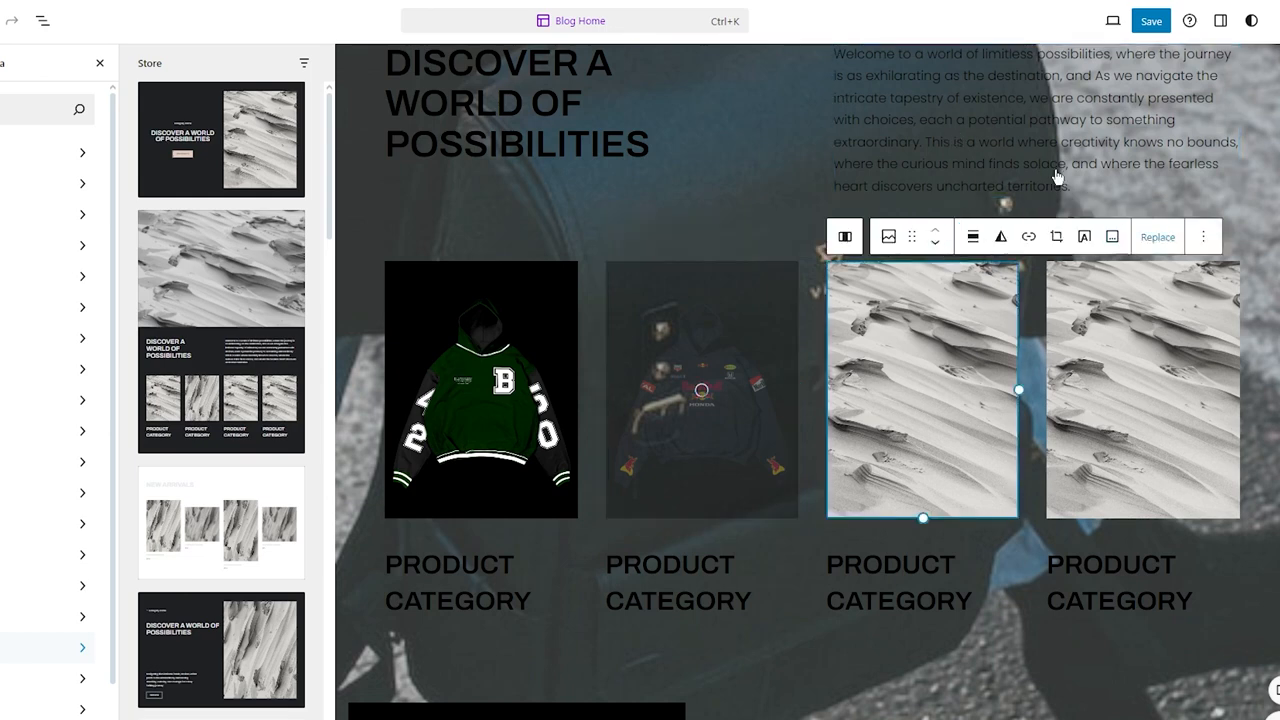
click(1157, 237)
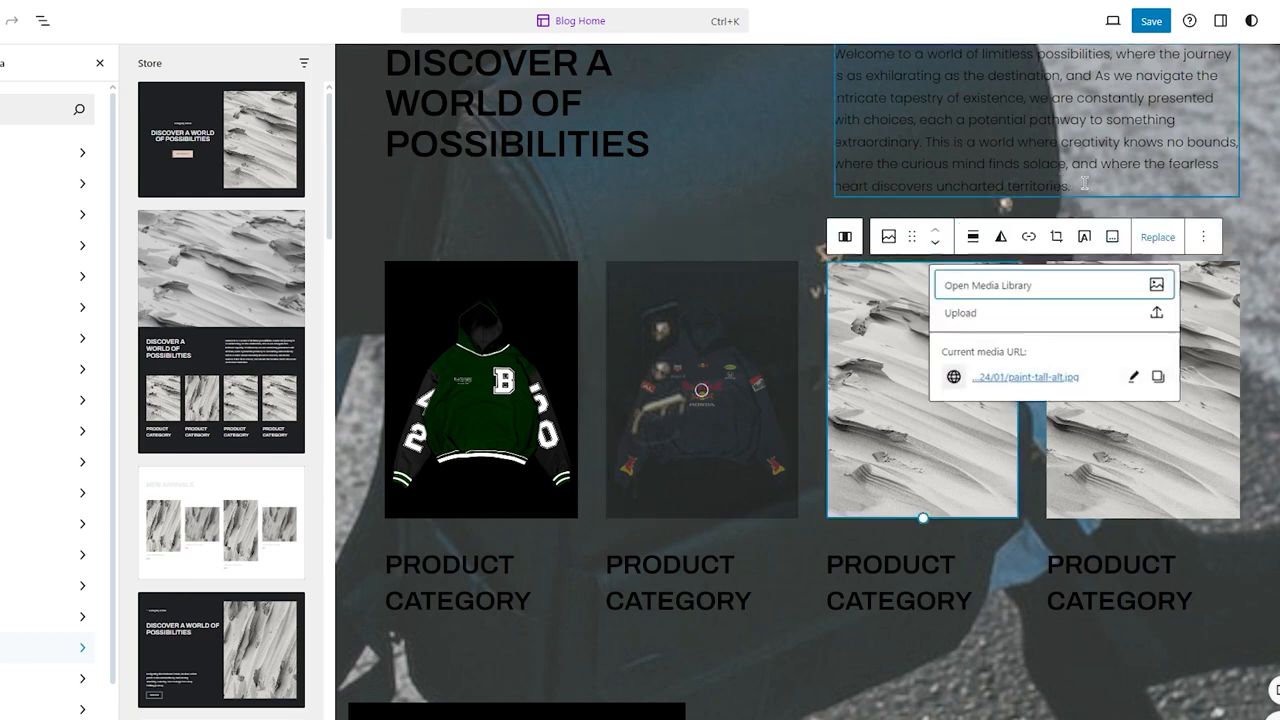
click(957, 314)
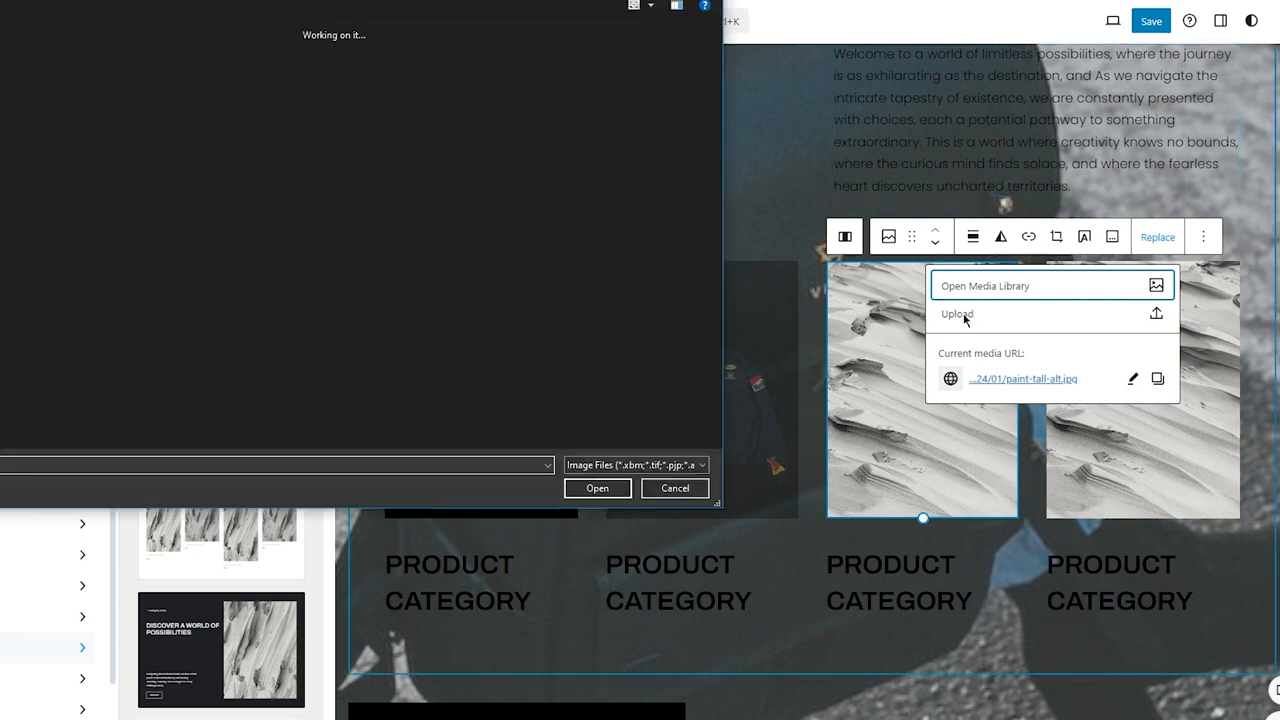
scroll(502, 203, down, 5)
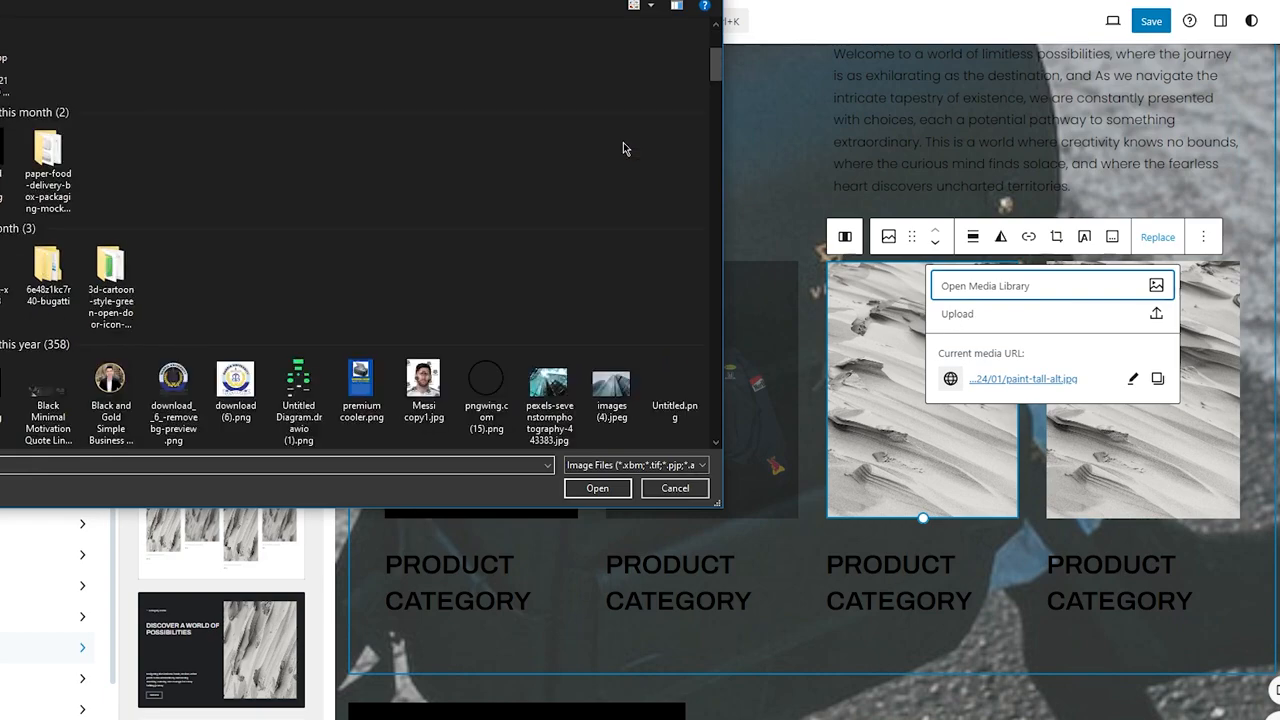
scroll(500, 200, down, 3)
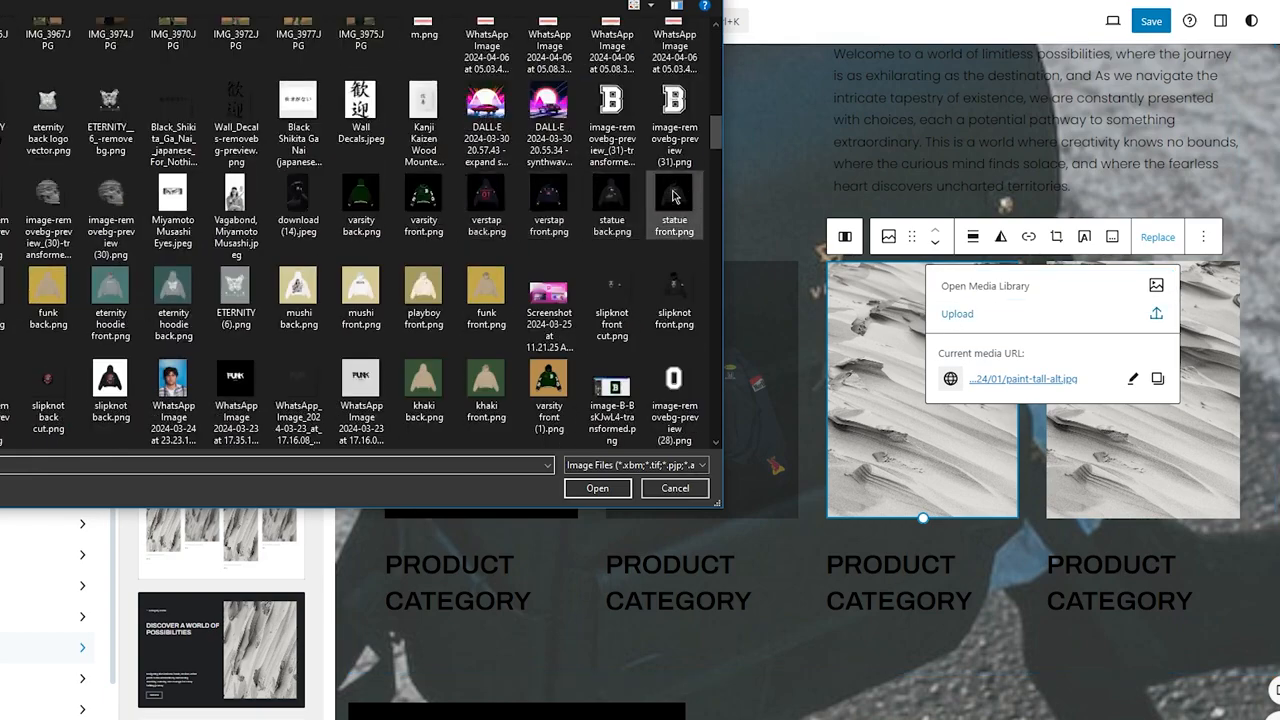
double_click(686, 196)
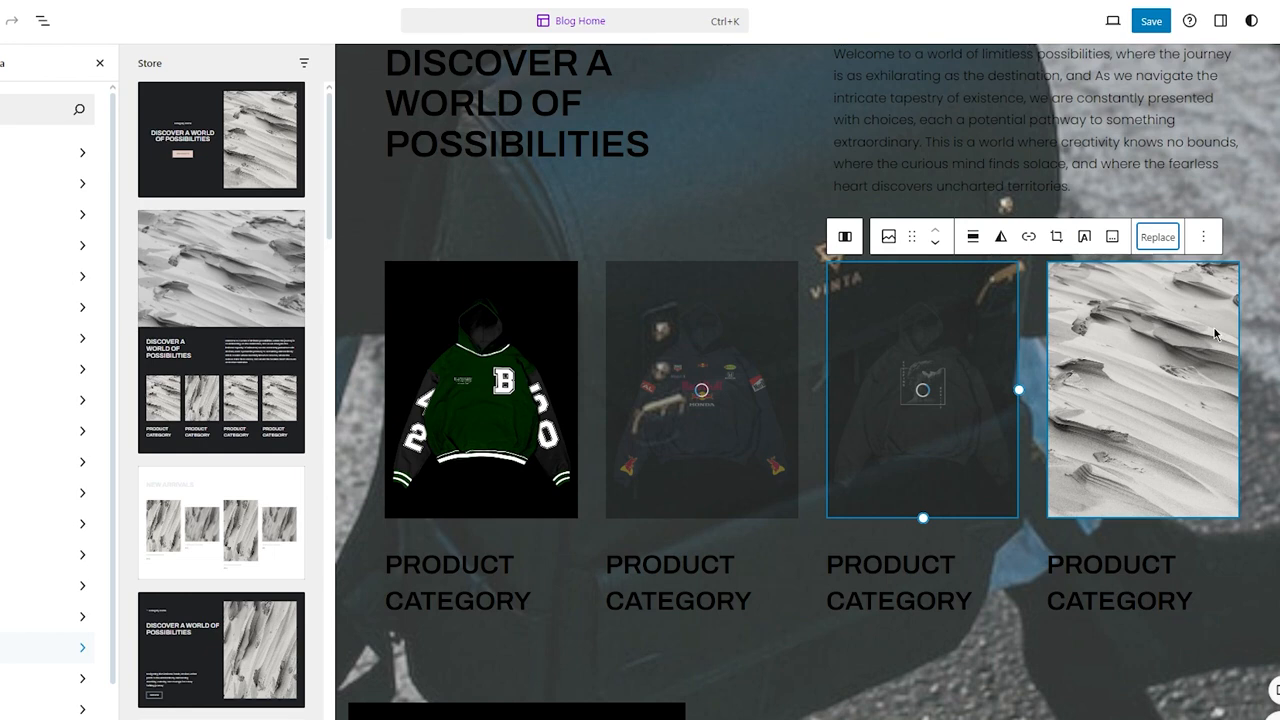
Step: Close the block inserter panel and scroll through the edited homepage layout
click(1122, 374)
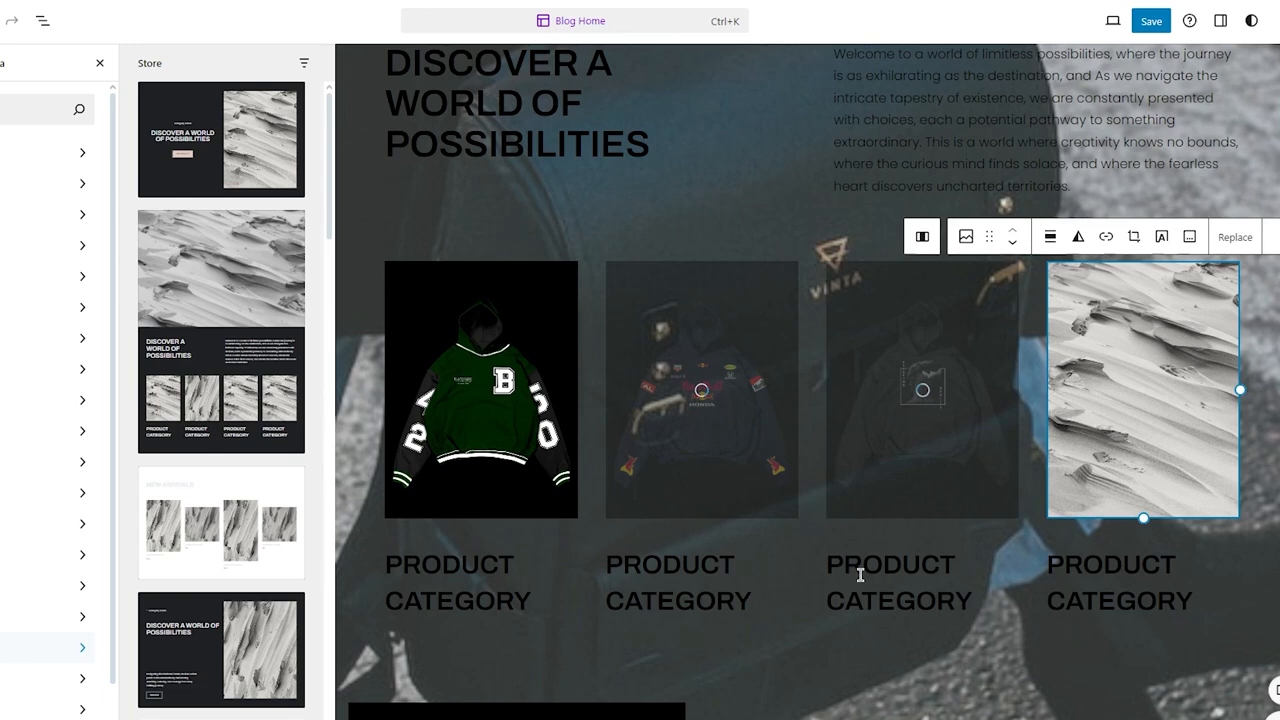
scroll(860, 575, up, 2)
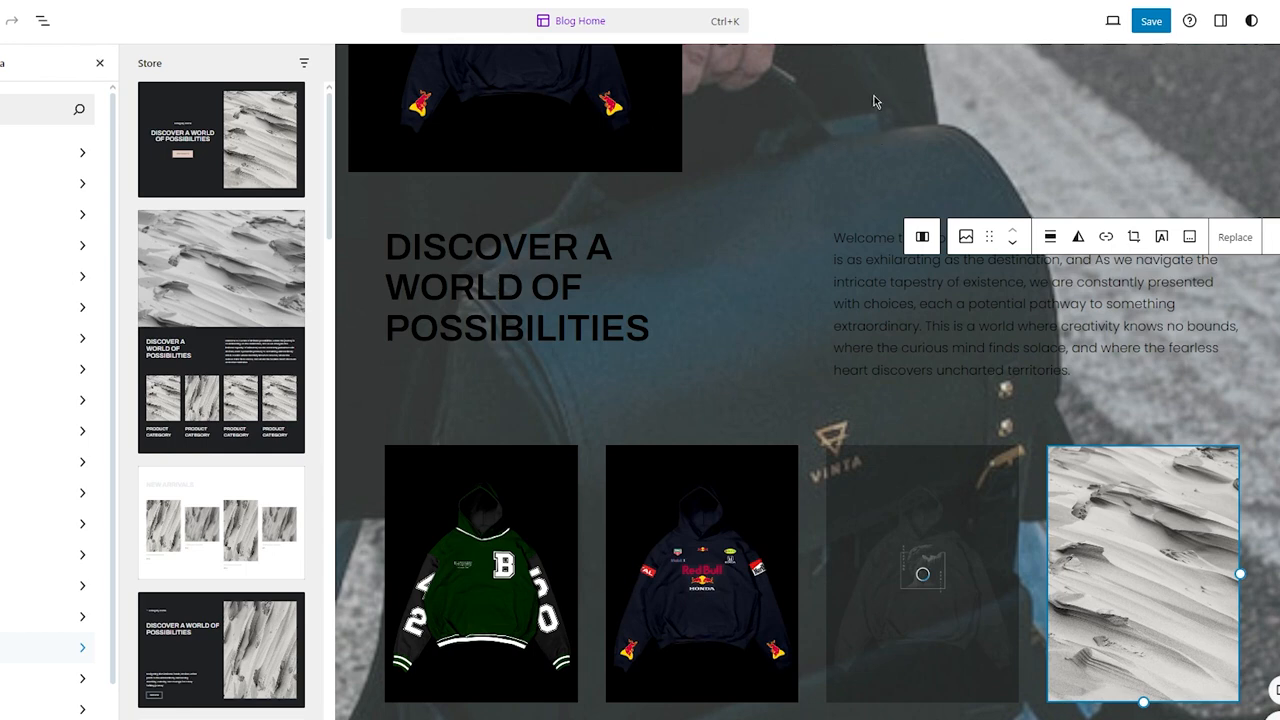
scroll(850, 128, up, 6)
click(100, 63)
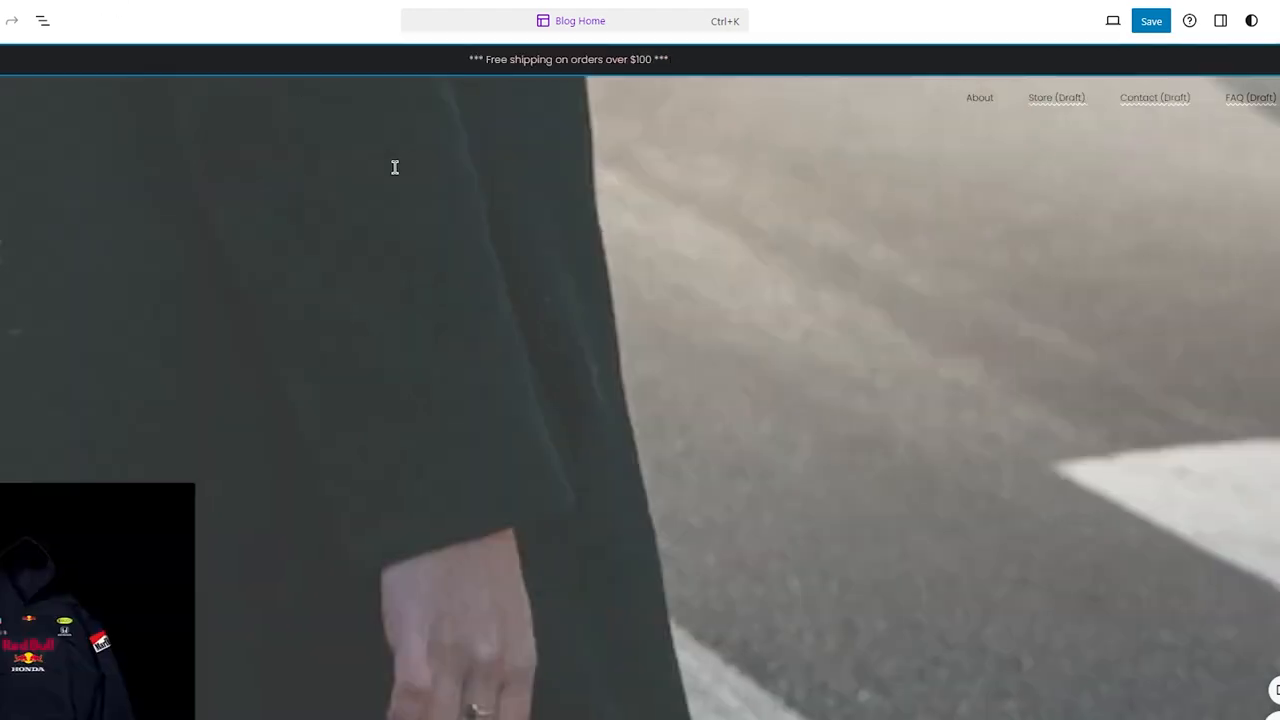
scroll(448, 305, down, 2)
scroll(448, 305, down, 6)
scroll(446, 303, up, 3)
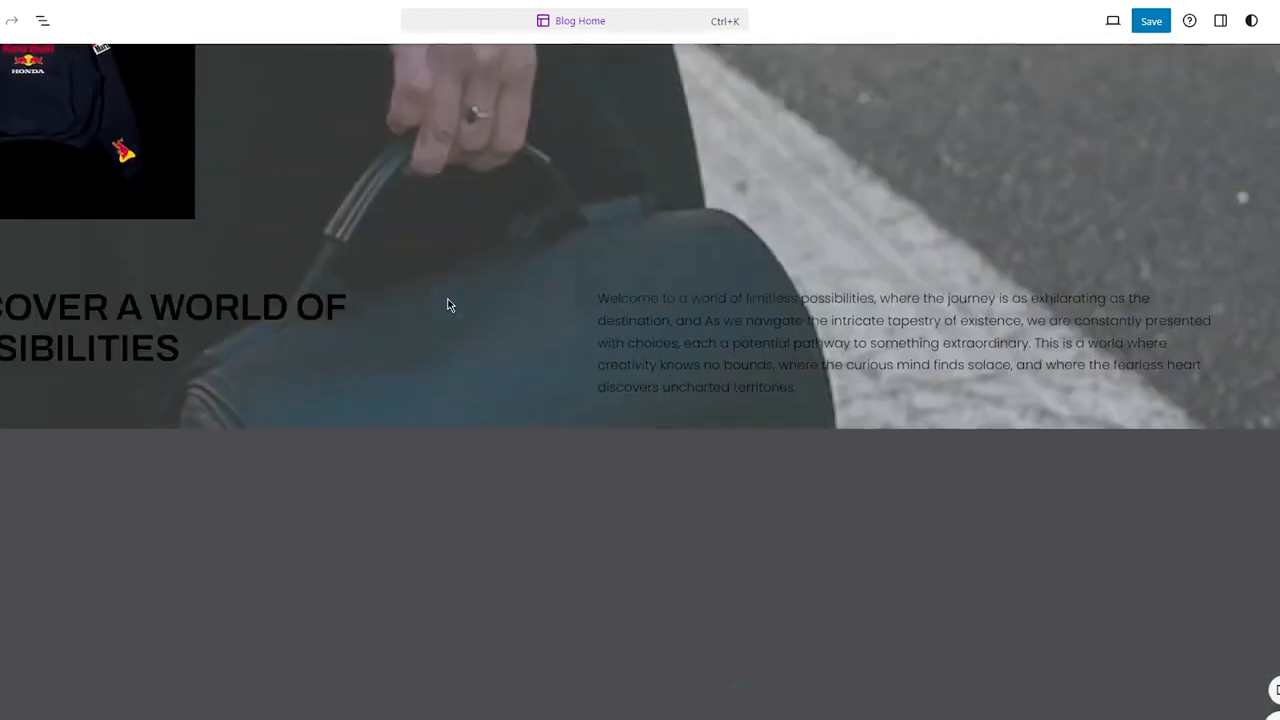
Step: Delete the stray Red Bull hoodie image block overlapping the hero heading
scroll(424, 162, up, 4)
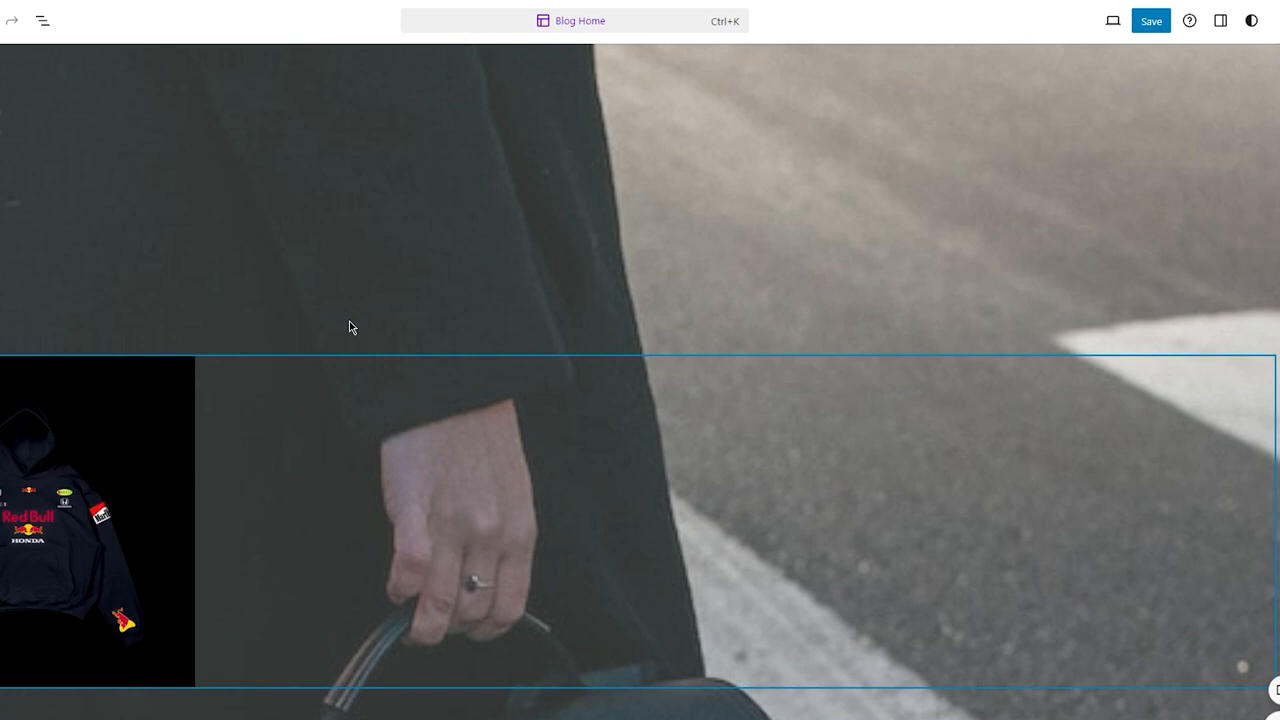
scroll(349, 327, down, 5)
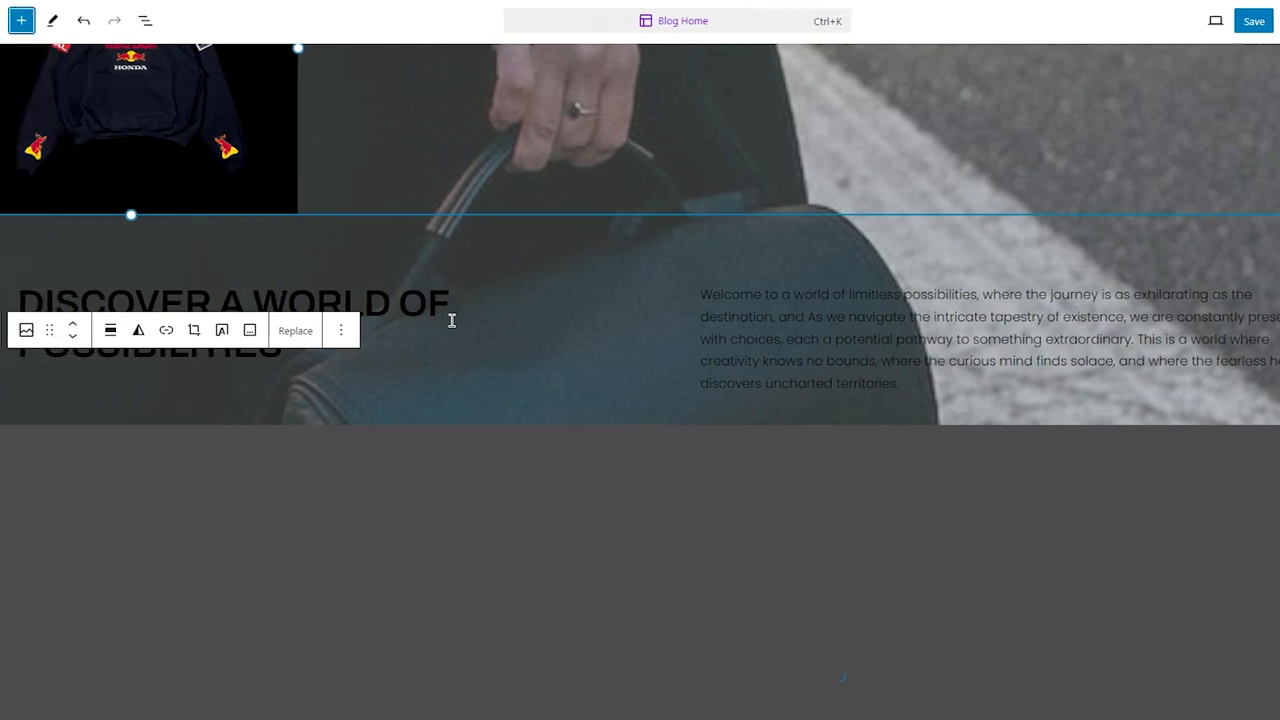
key(Delete)
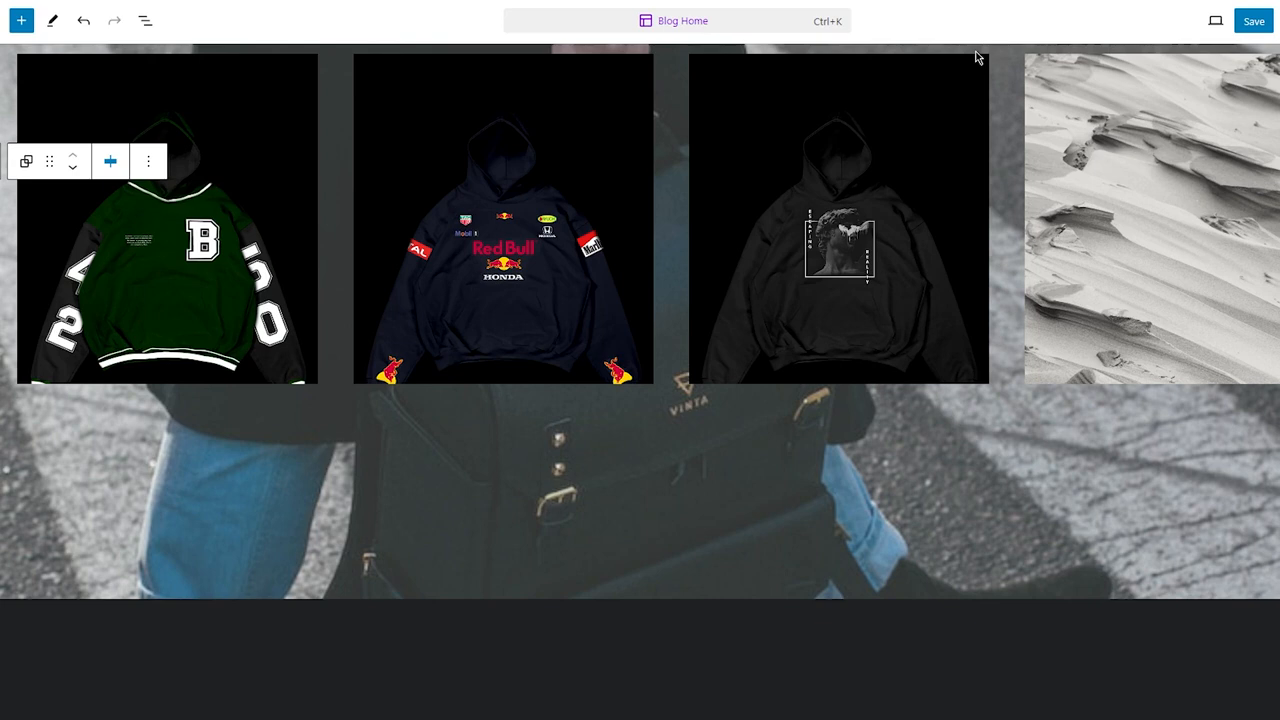
Step: Delete the stray green hoodie image block above the winter sale text
scroll(1012, 295, up, 3)
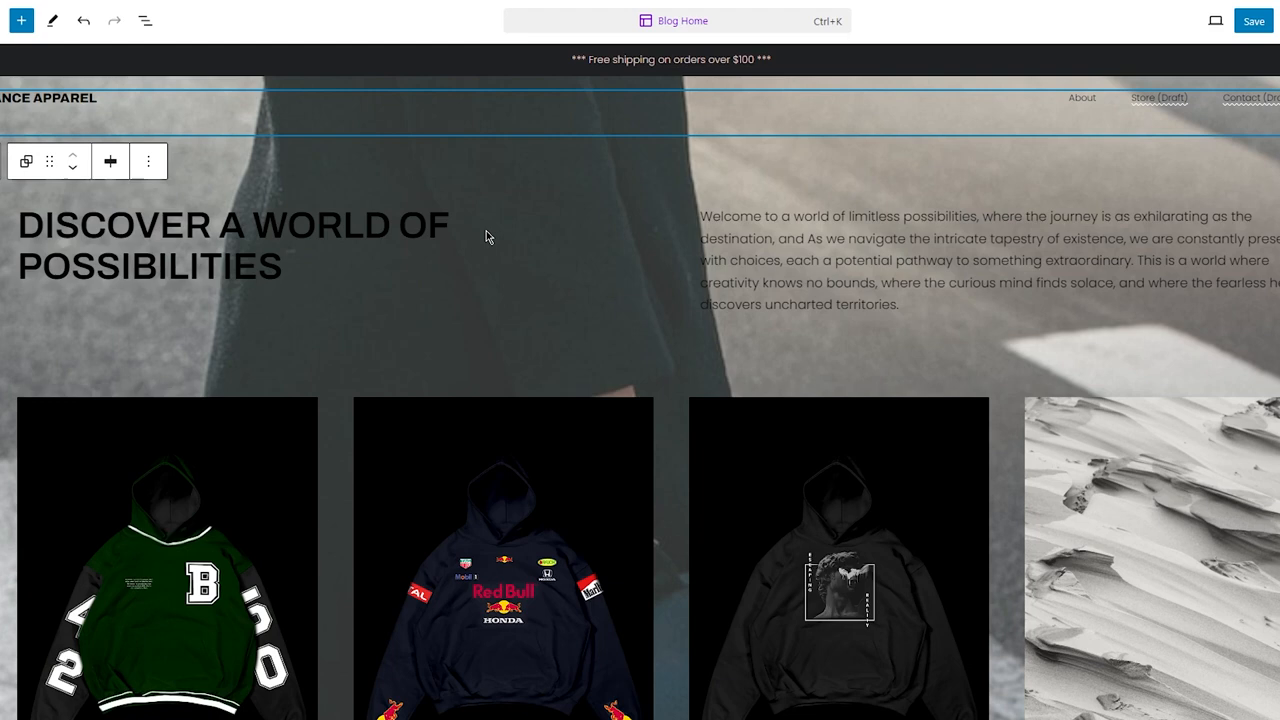
scroll(487, 236, down, 3)
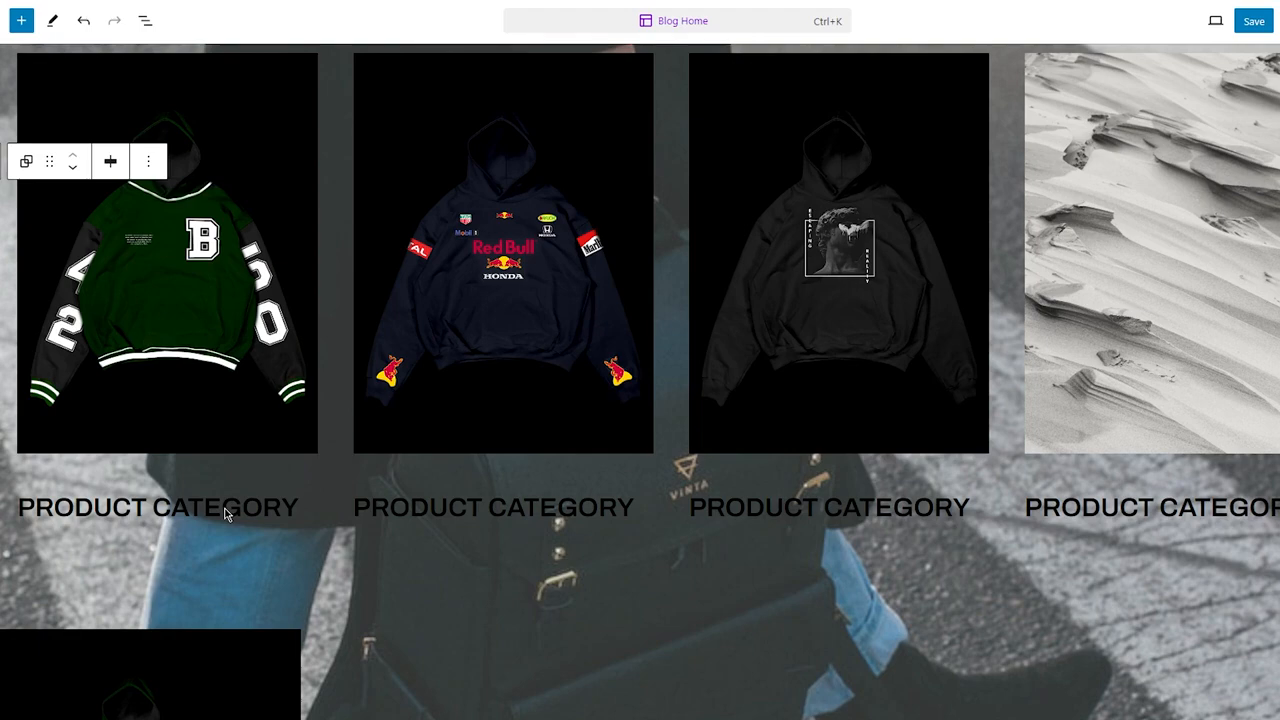
scroll(225, 513, down, 4)
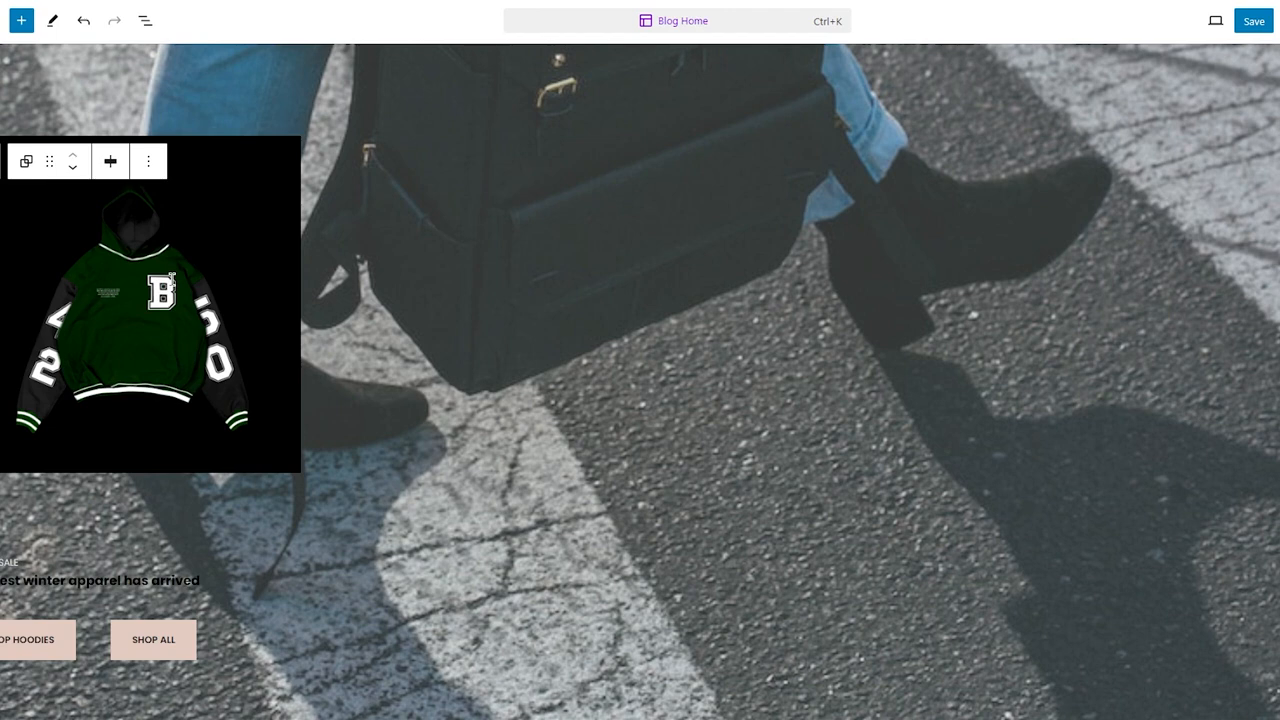
click(251, 235)
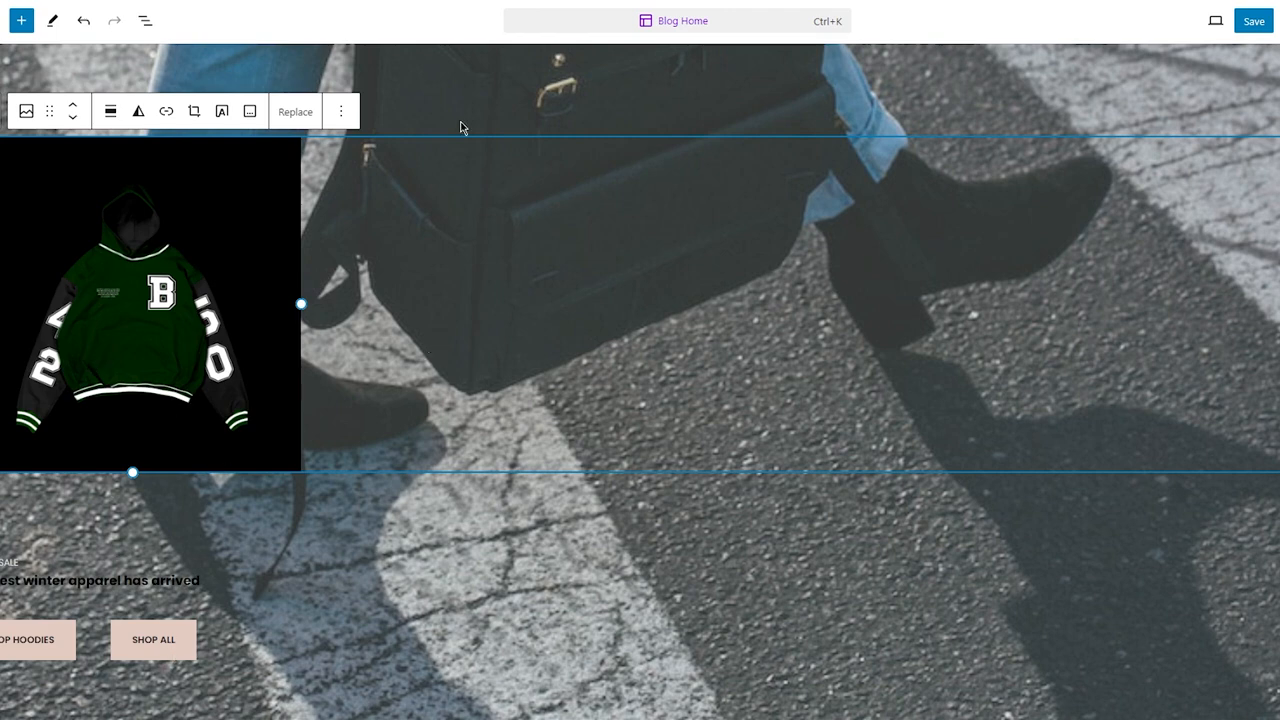
key(Delete)
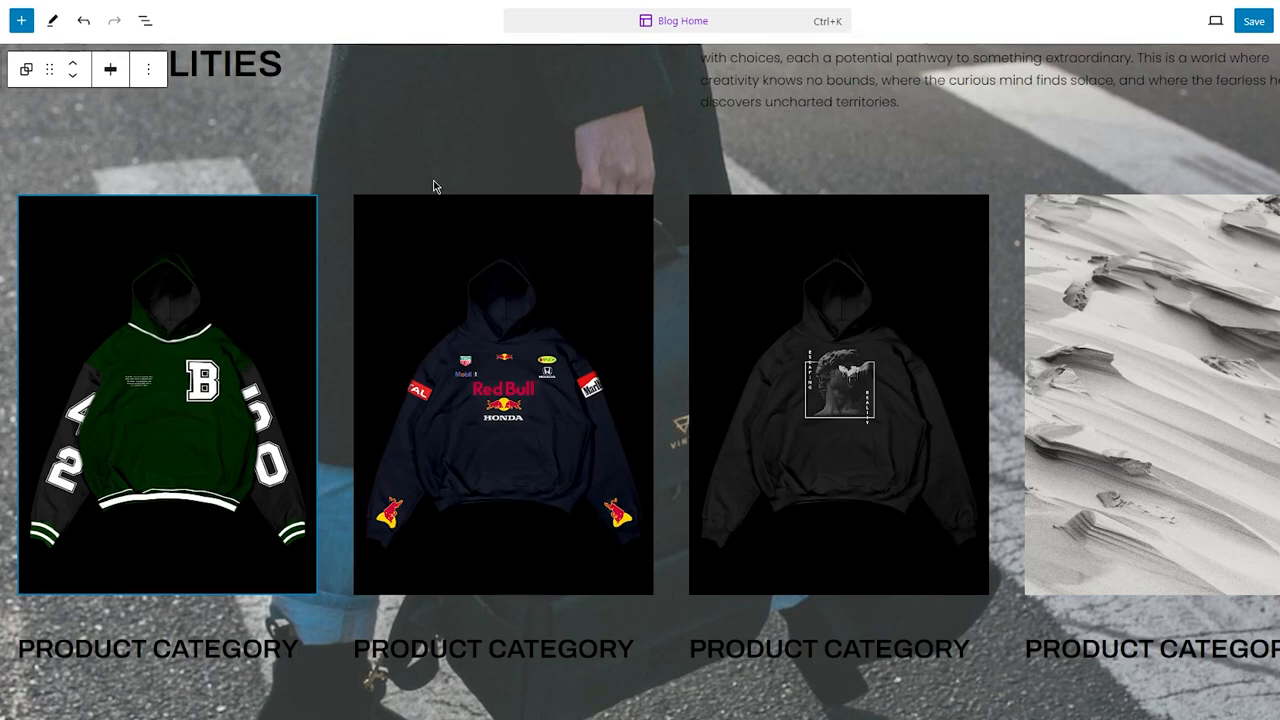
Step: Scroll through the whole homepage to review the edited sections down to the footer
scroll(433, 186, up, 2)
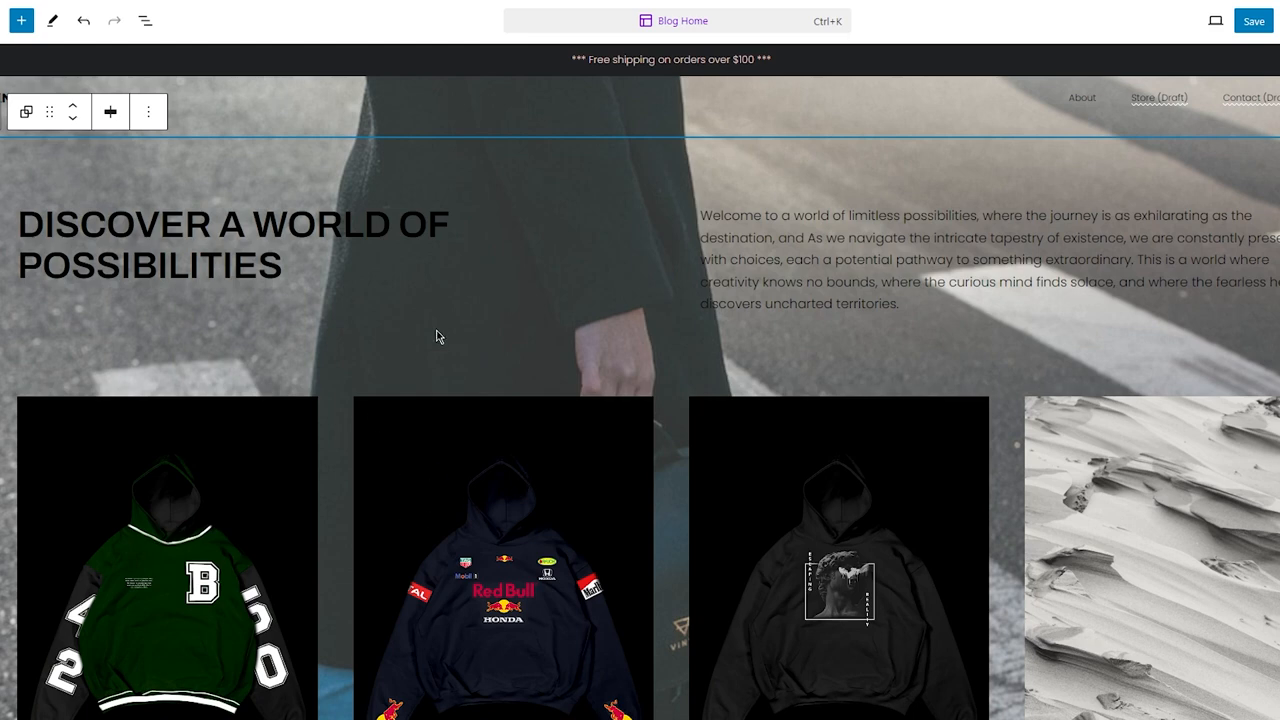
scroll(436, 337, down, 5)
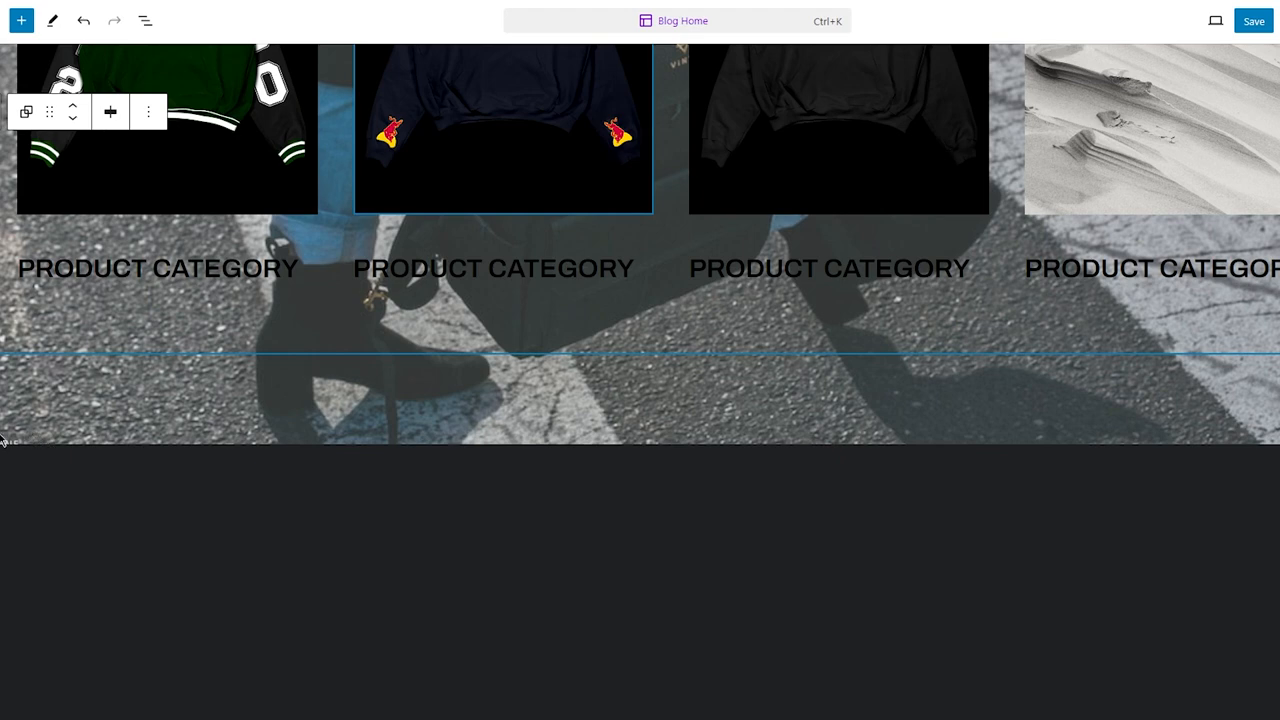
scroll(3, 440, down, 3)
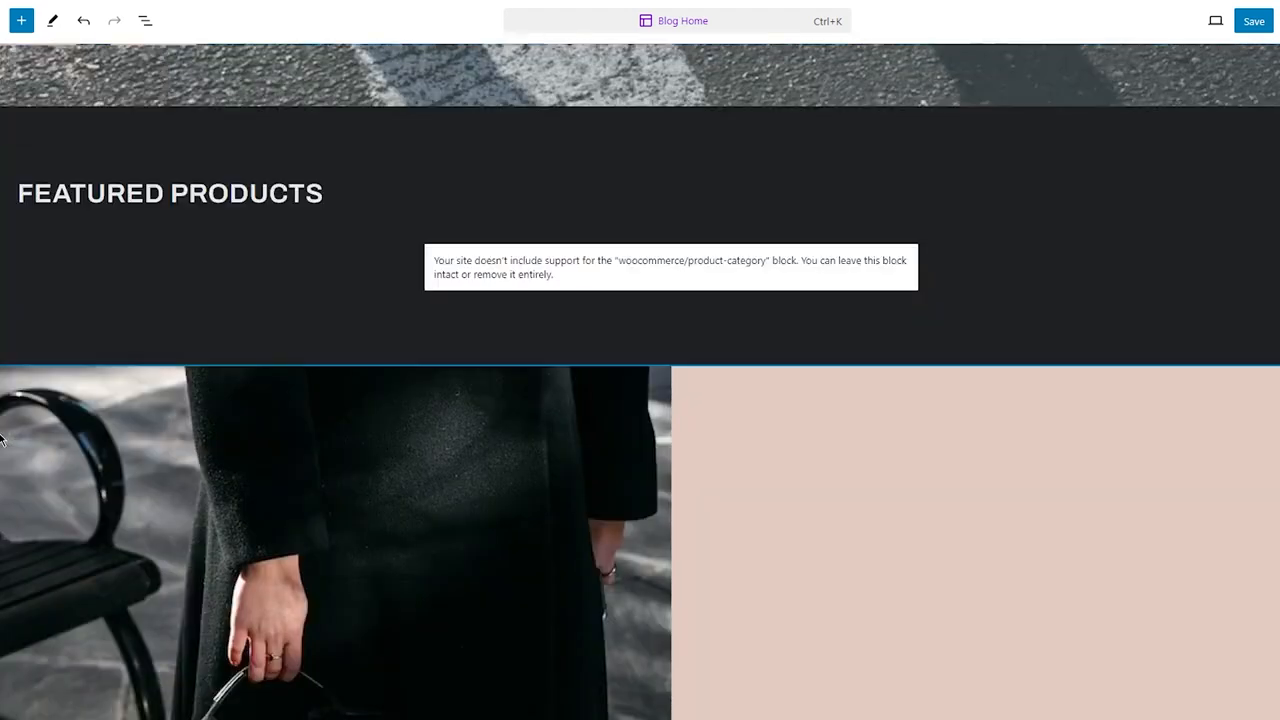
scroll(82, 219, up, 2)
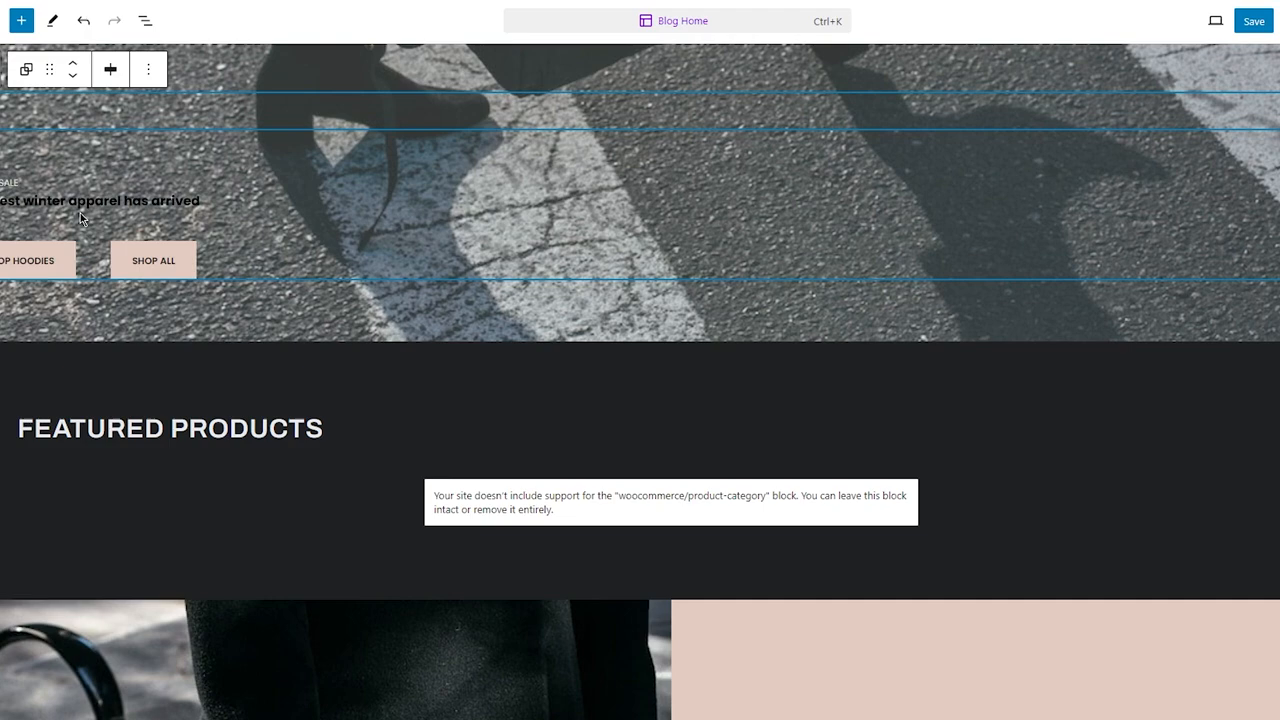
scroll(200, 272, down, 3)
scroll(200, 272, down, 2)
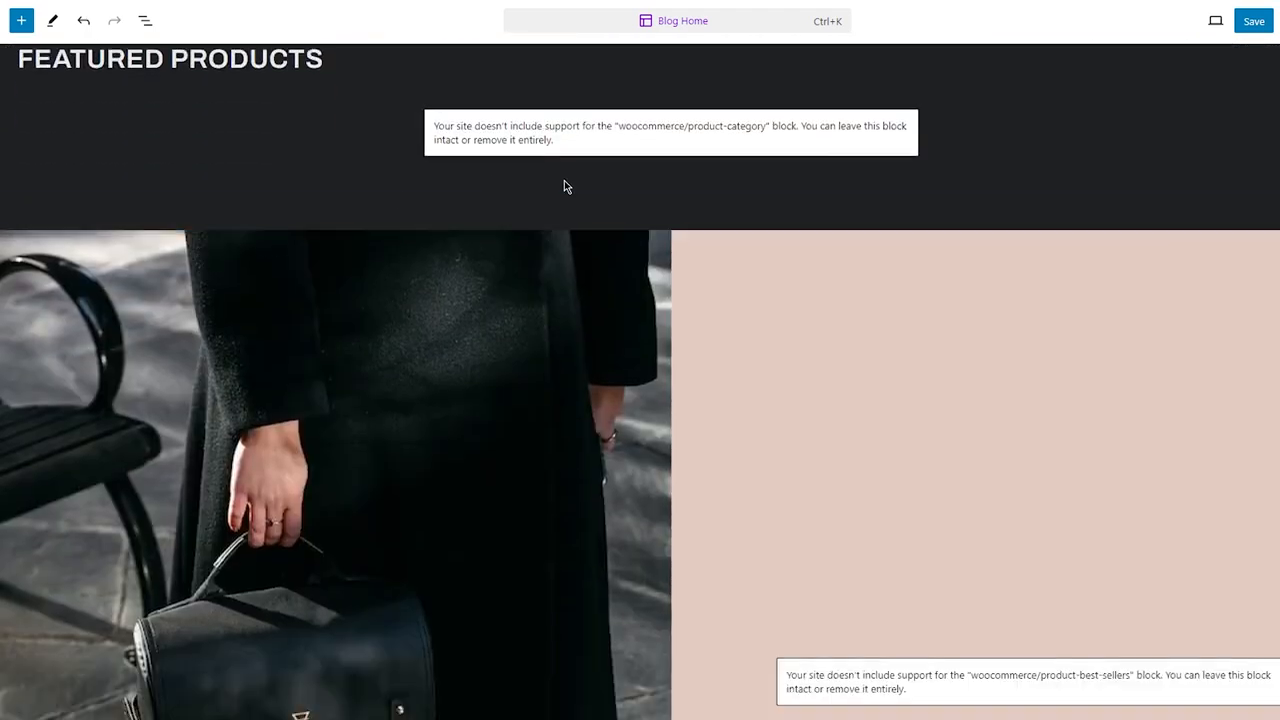
scroll(563, 186, up, 2)
scroll(418, 136, down, 10)
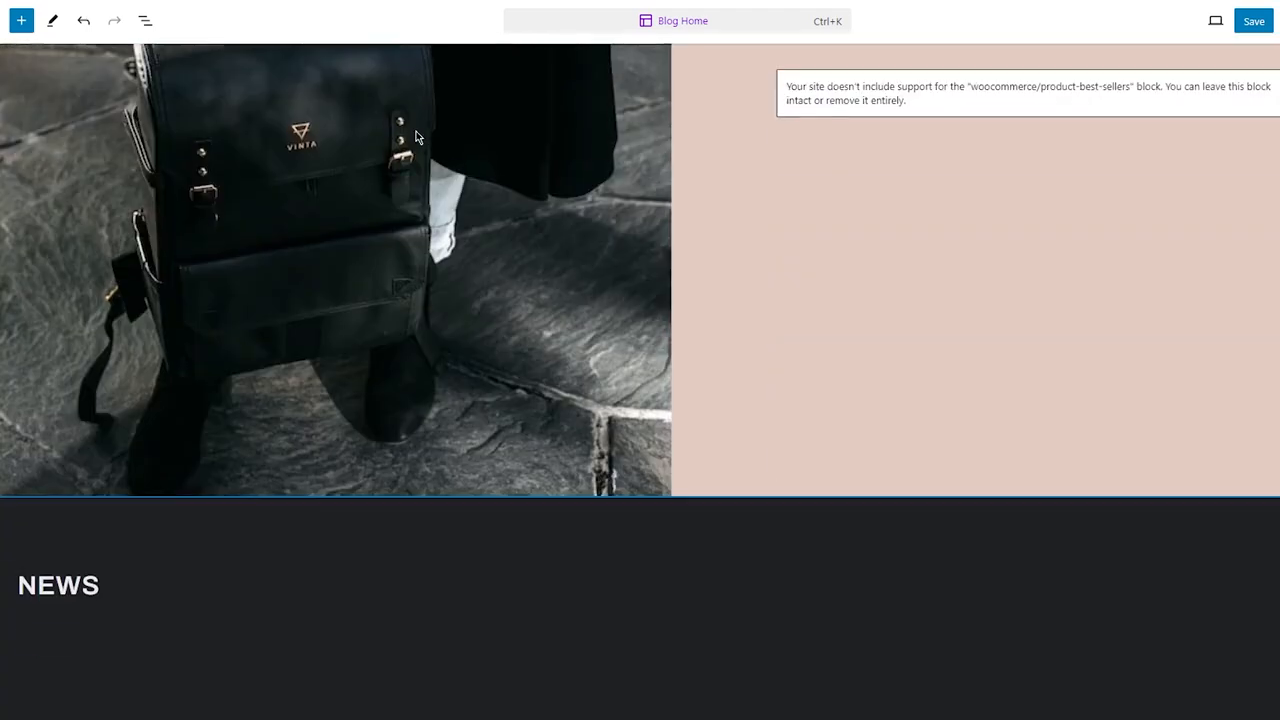
scroll(416, 134, up, 8)
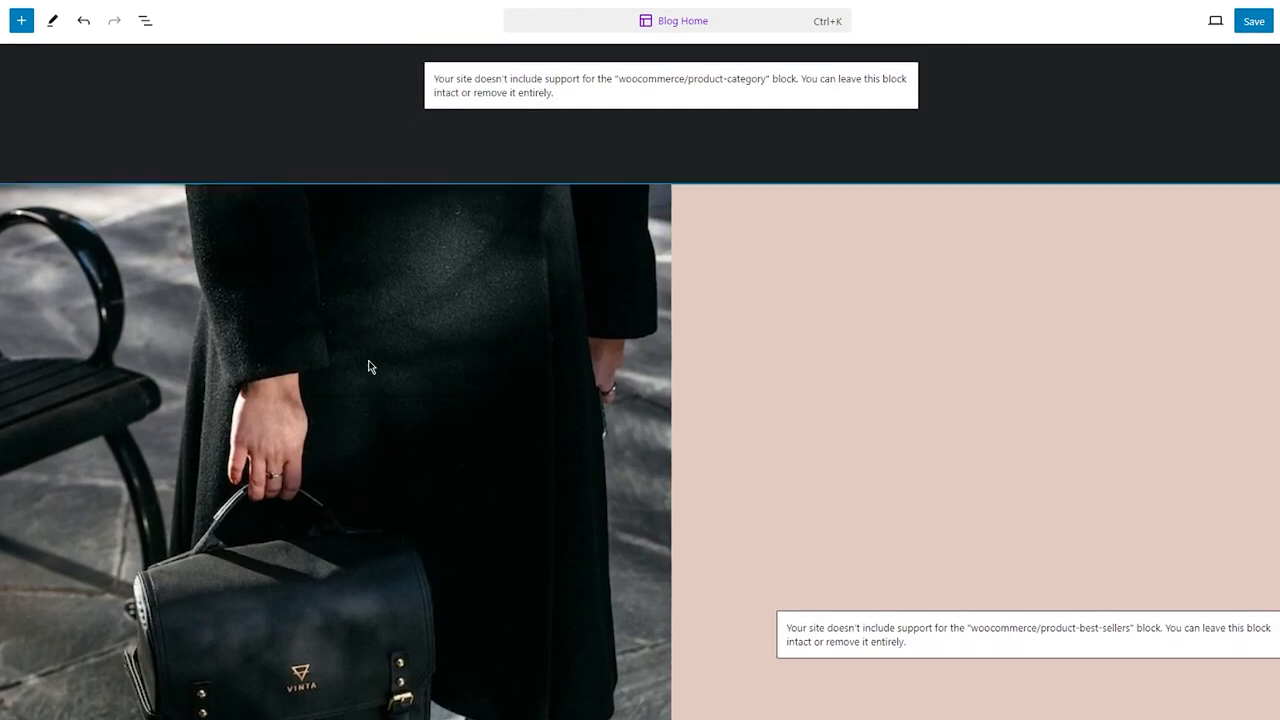
scroll(371, 363, down, 8)
scroll(370, 367, down, 1)
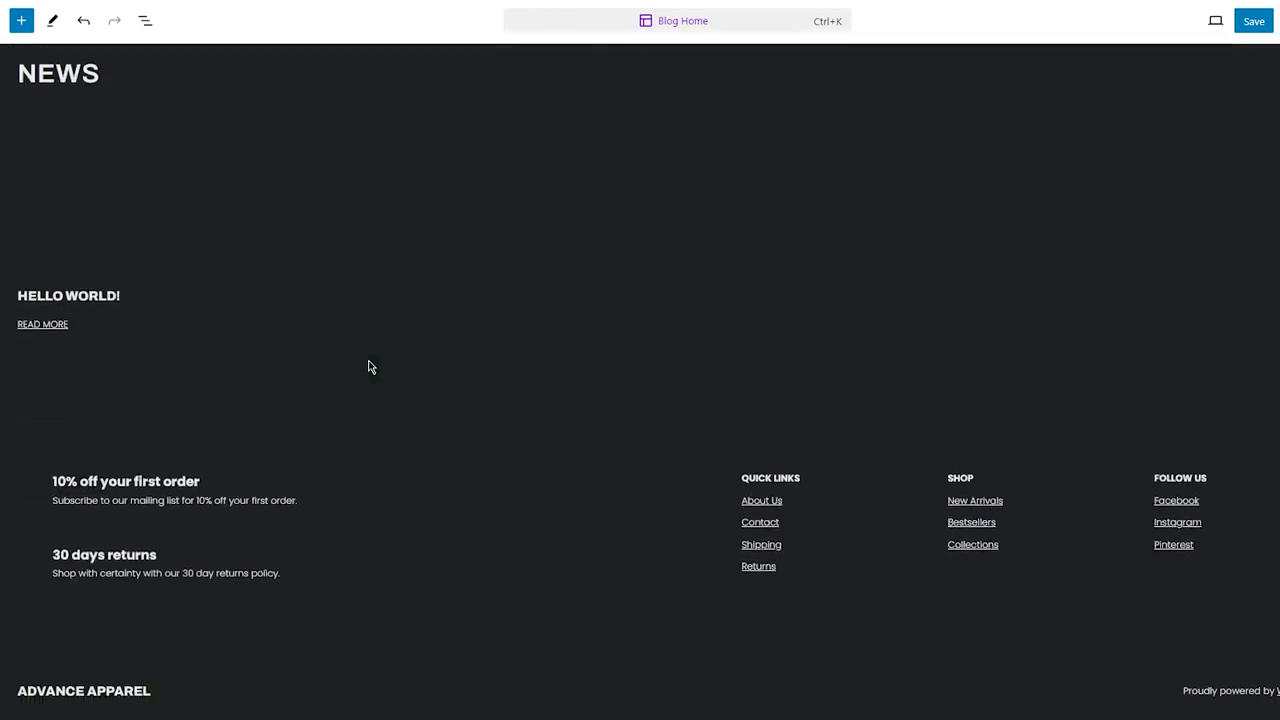
scroll(352, 177, up, 15)
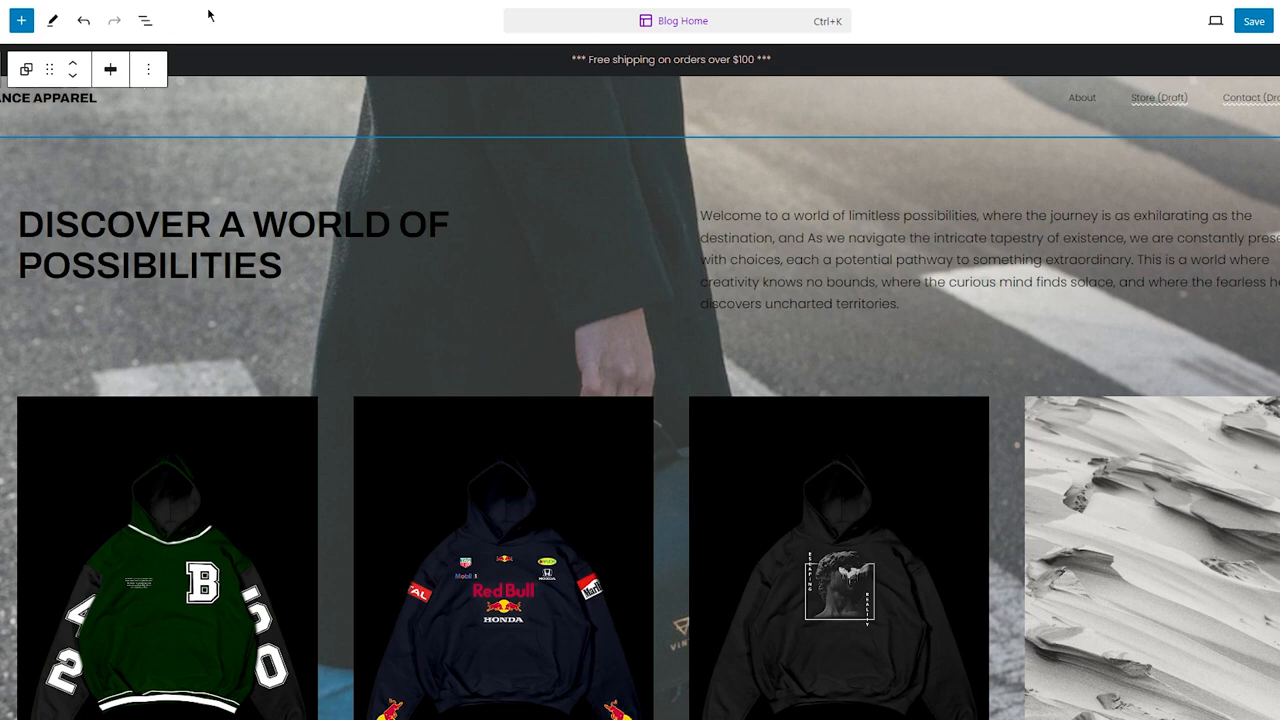
key(End)
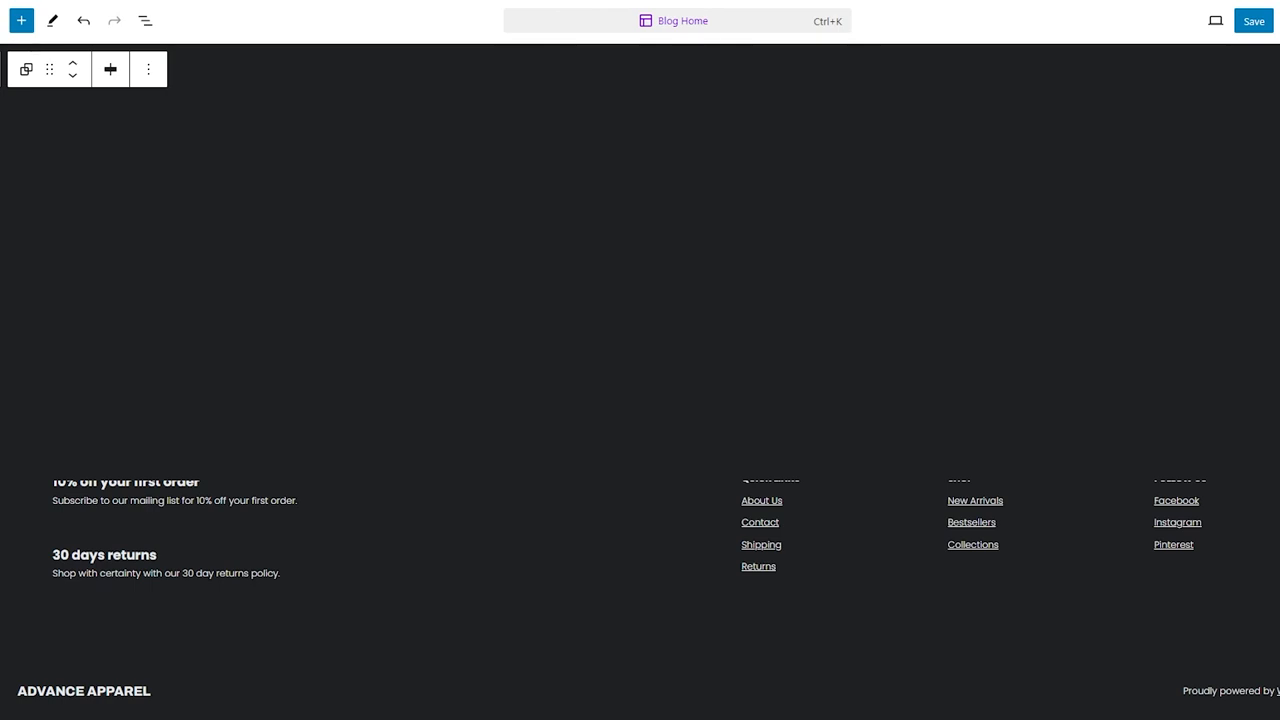
Step: Save all pending site changes, including title, header, styles and navigation
click(1, 20)
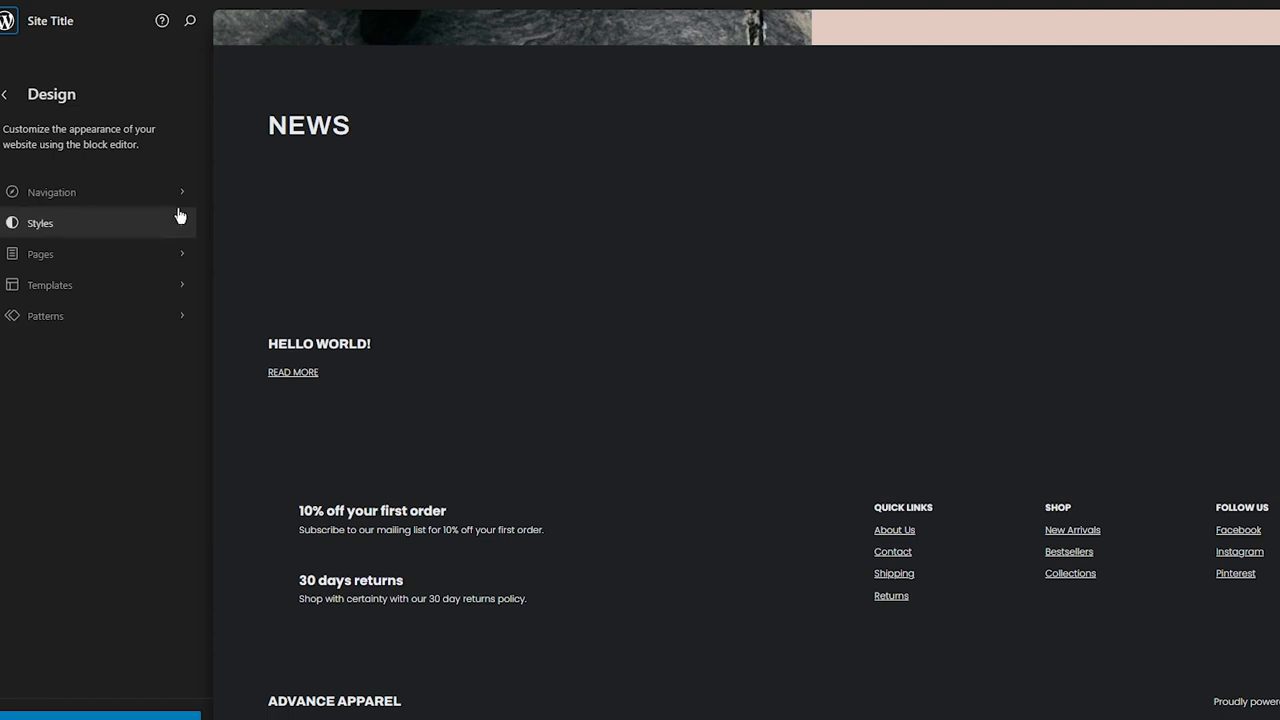
click(135, 714)
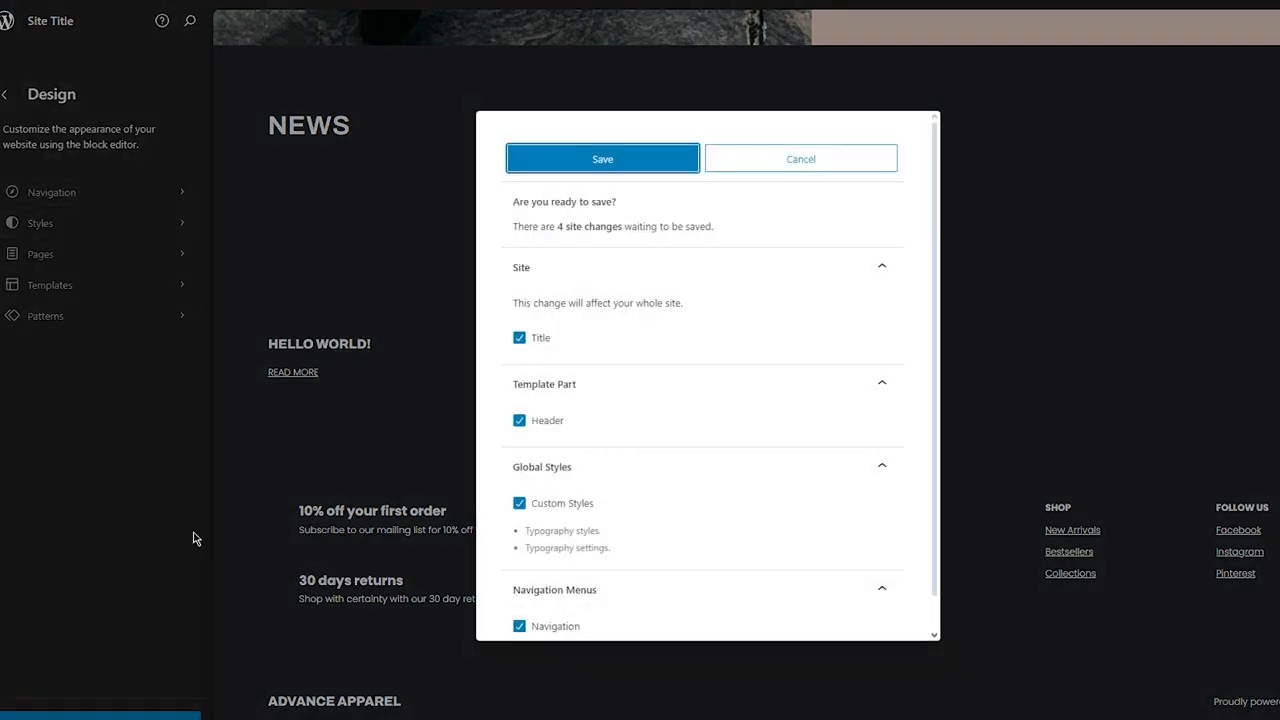
scroll(623, 330, down, 1)
scroll(623, 330, up, 1)
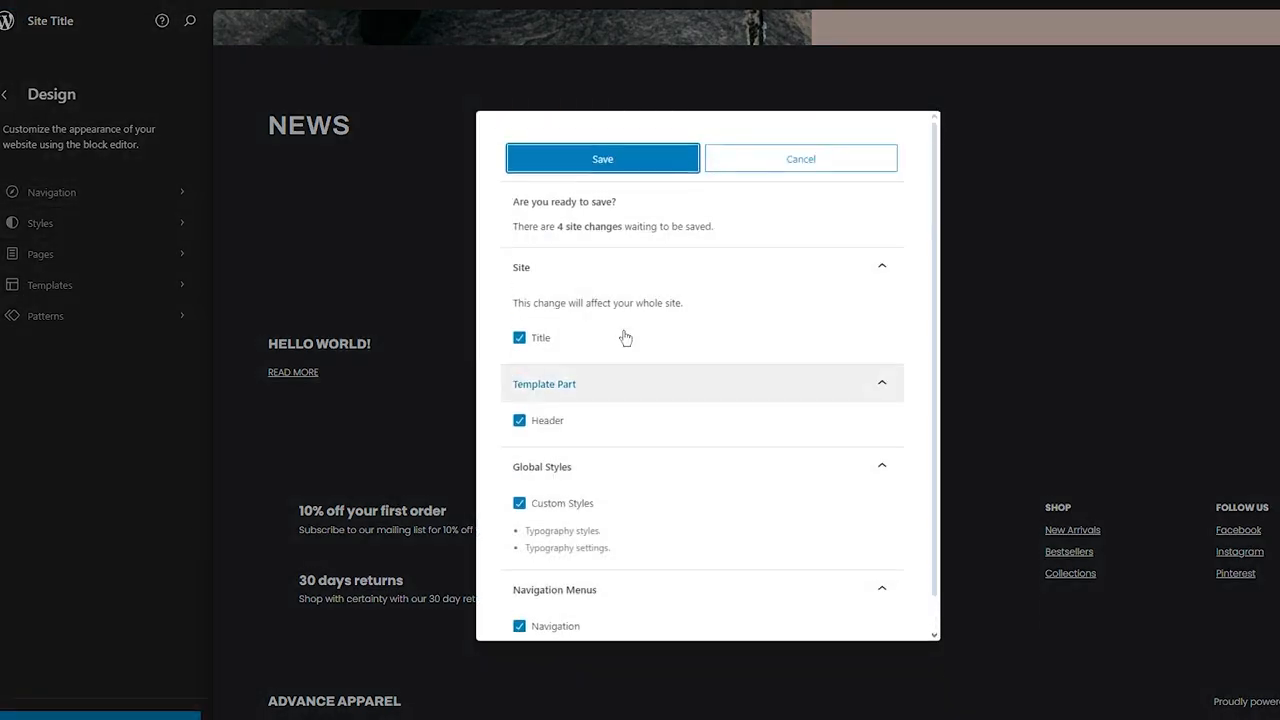
click(599, 168)
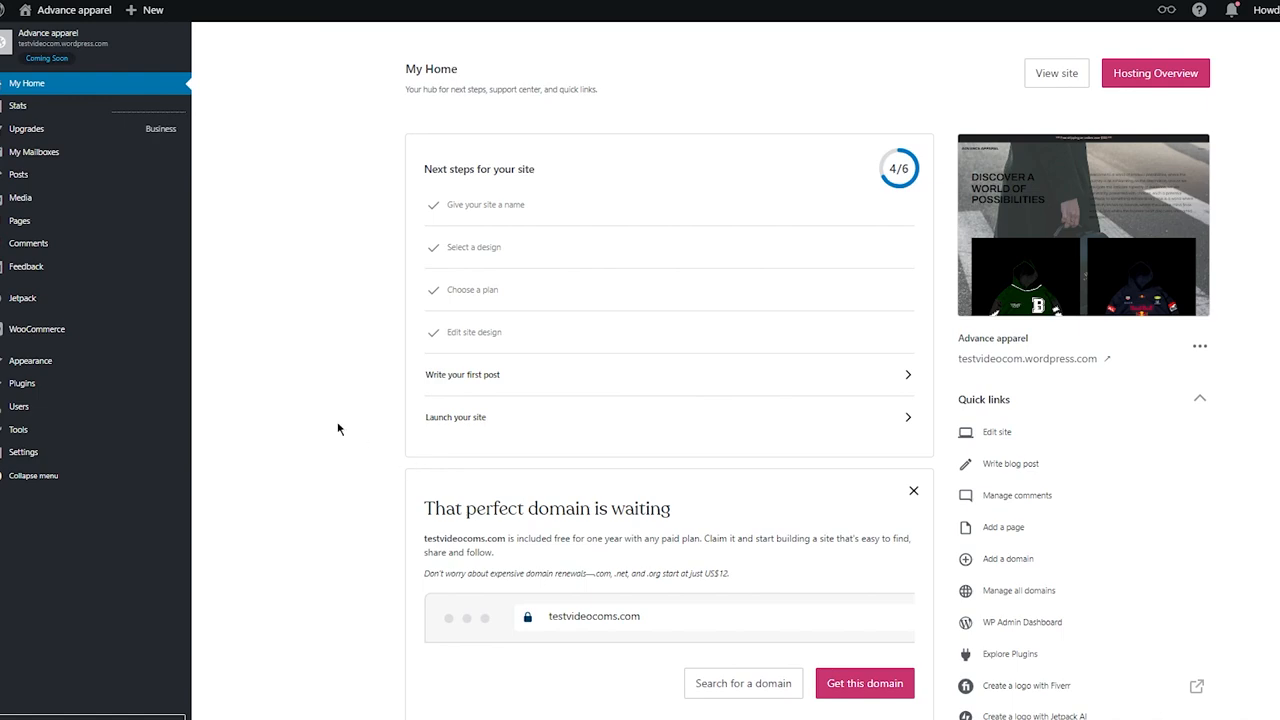
Step: Preview the saved site from the My Home dashboard and return to the dashboard
scroll(338, 429, down, 10)
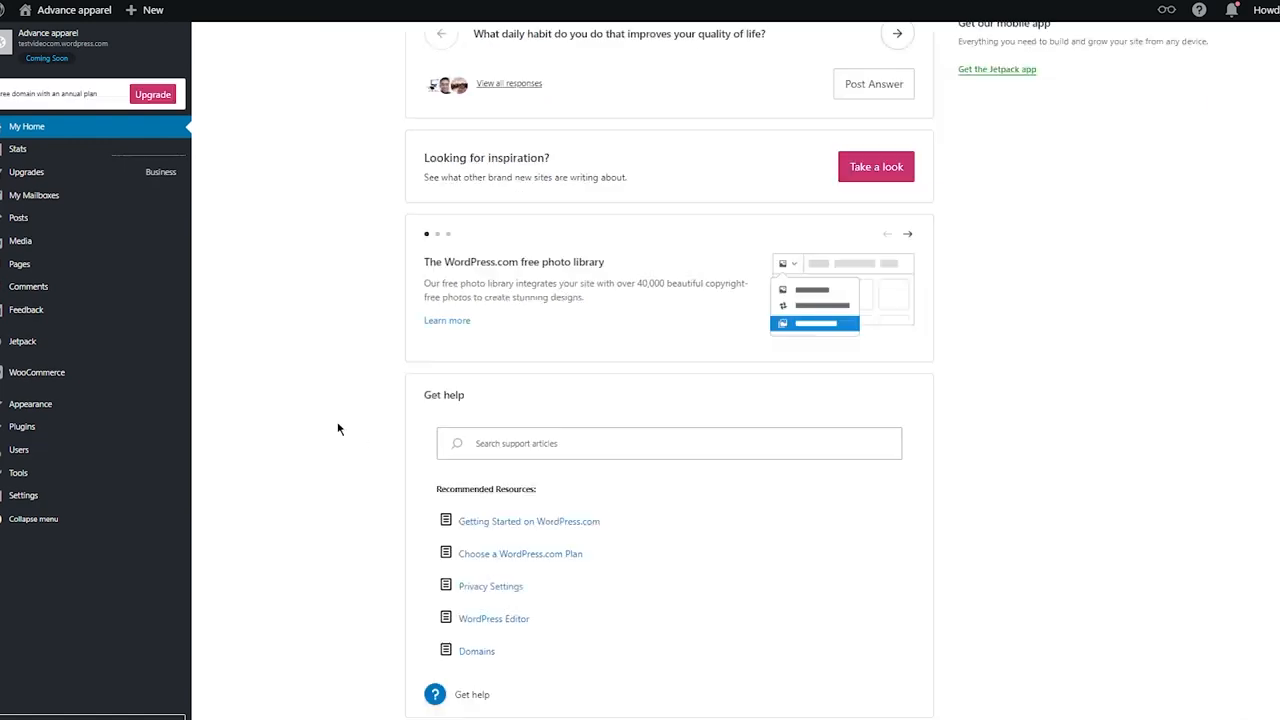
scroll(339, 429, up, 5)
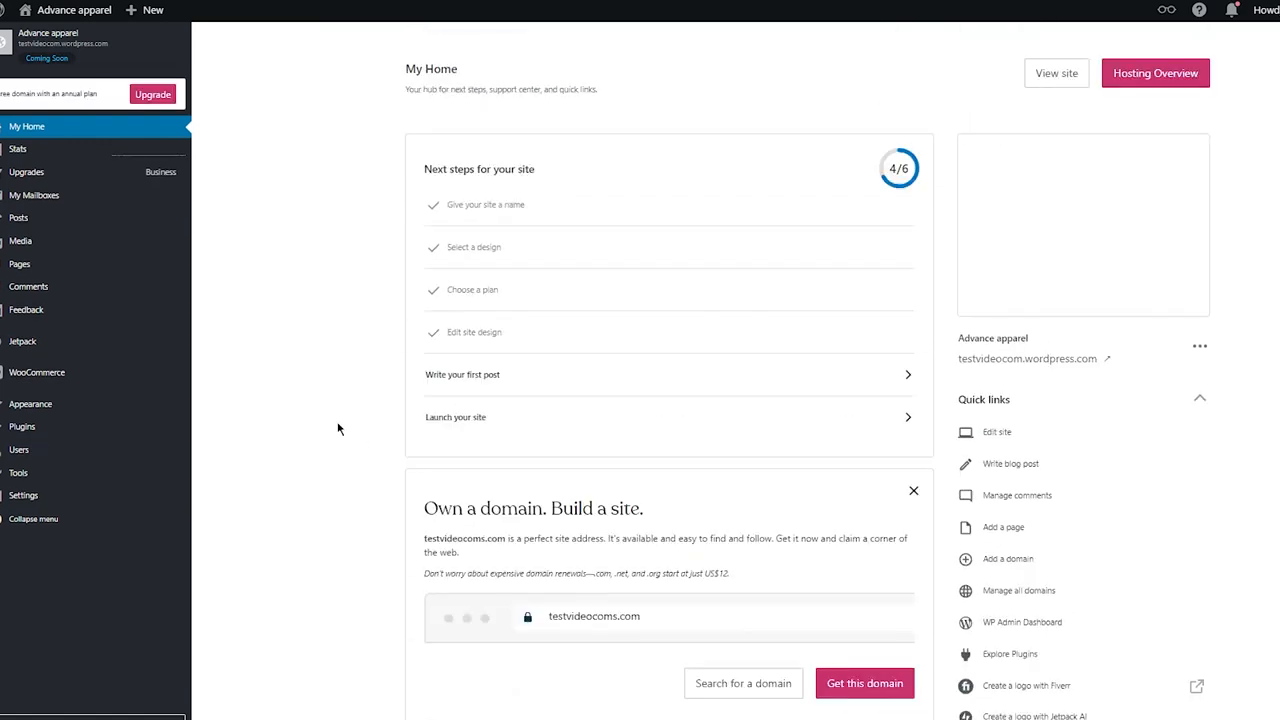
scroll(339, 429, down, 4)
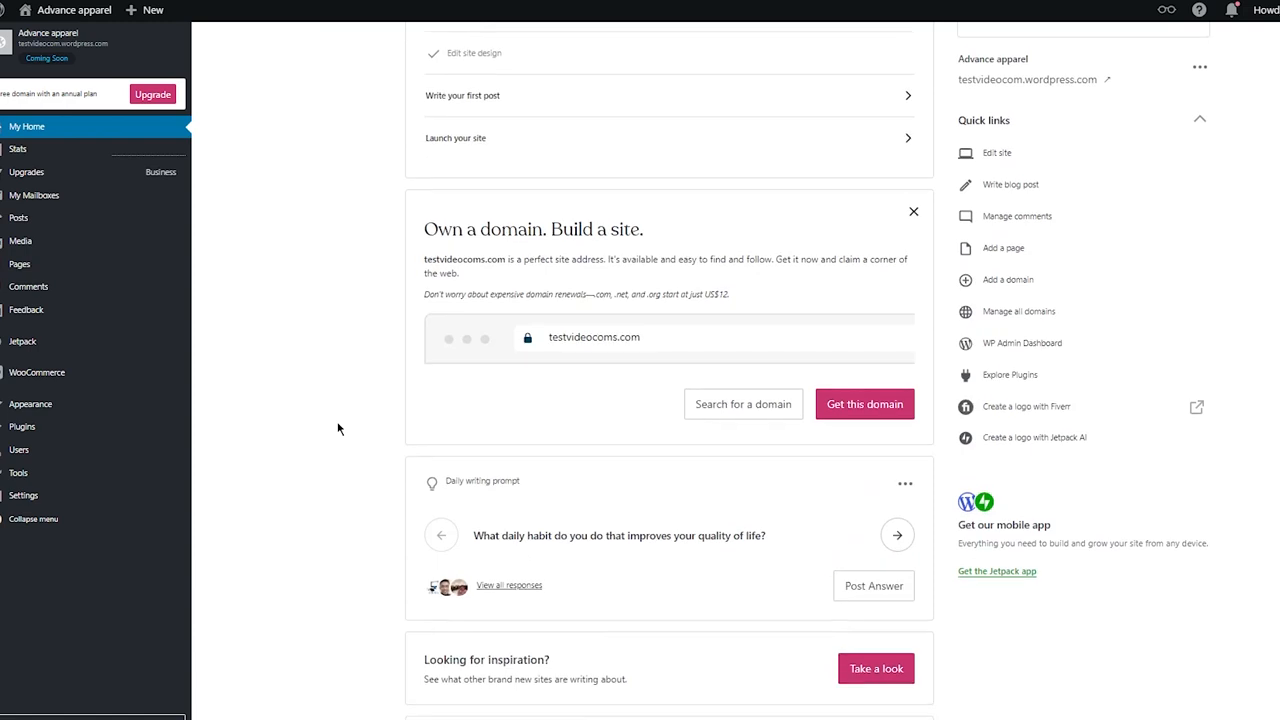
scroll(339, 429, up, 3)
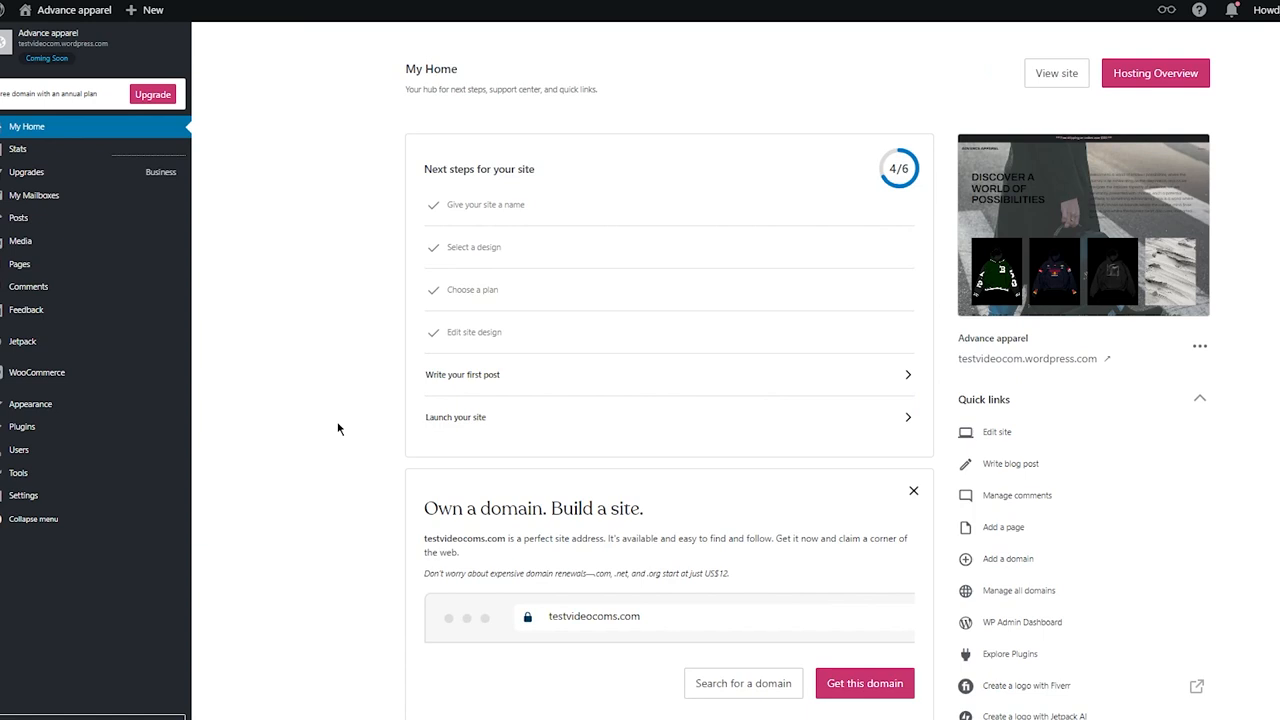
click(95, 52)
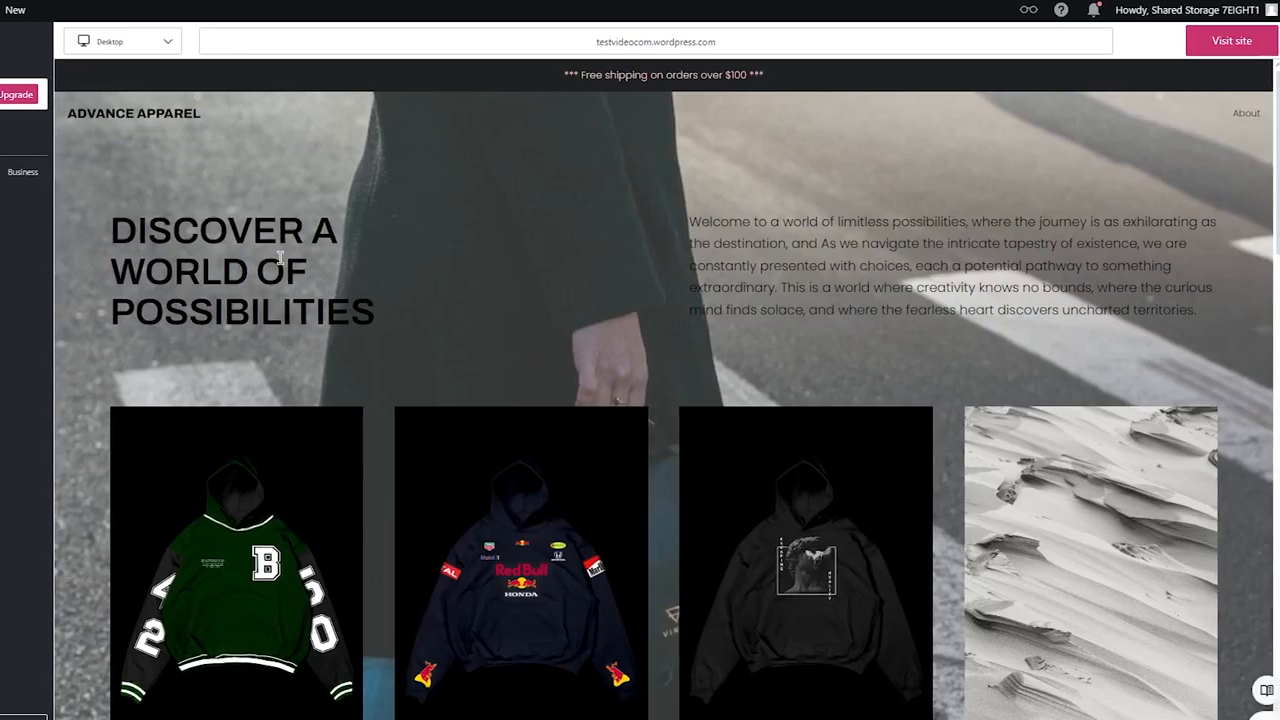
scroll(383, 258, down, 5)
scroll(280, 258, up, 5)
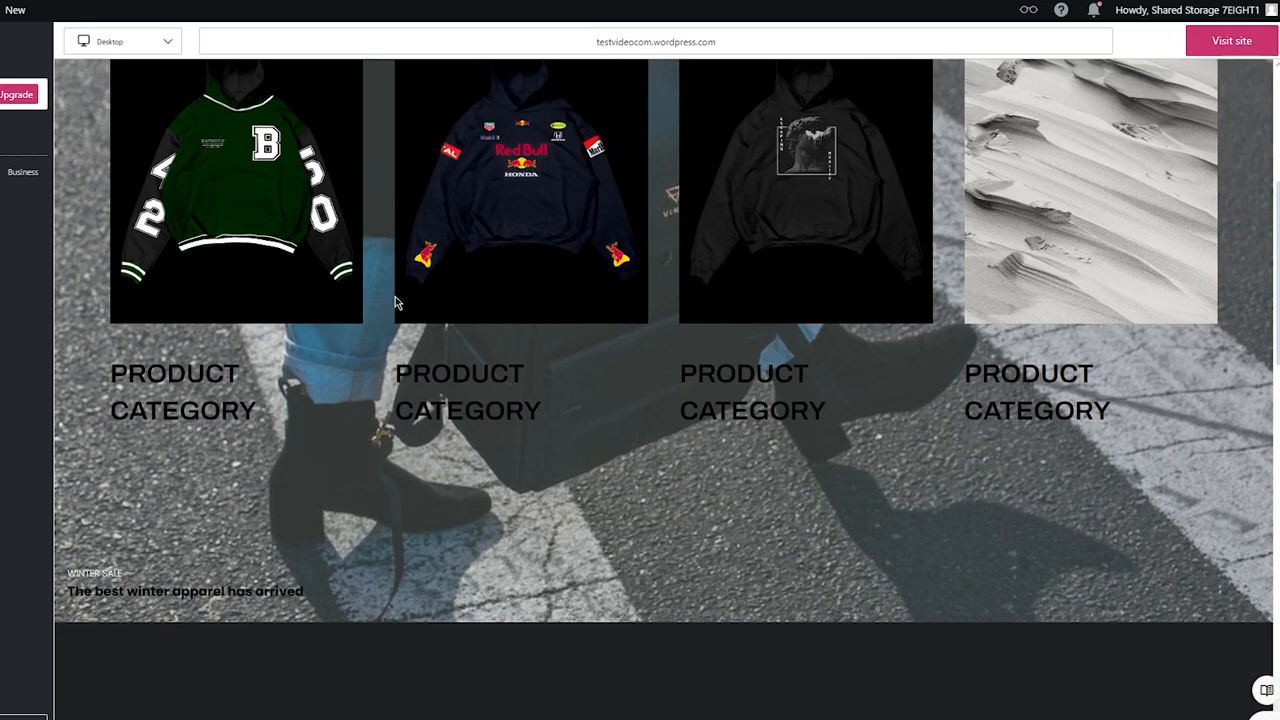
scroll(395, 303, up, 4)
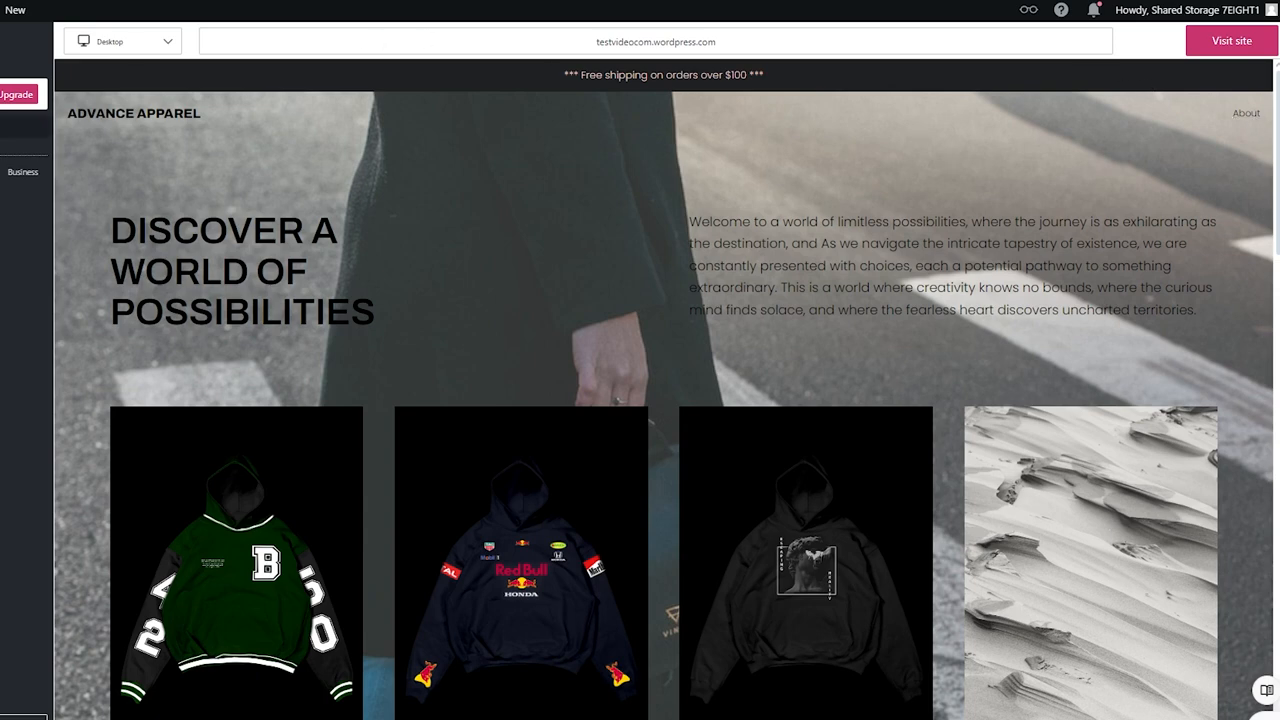
click(34, 125)
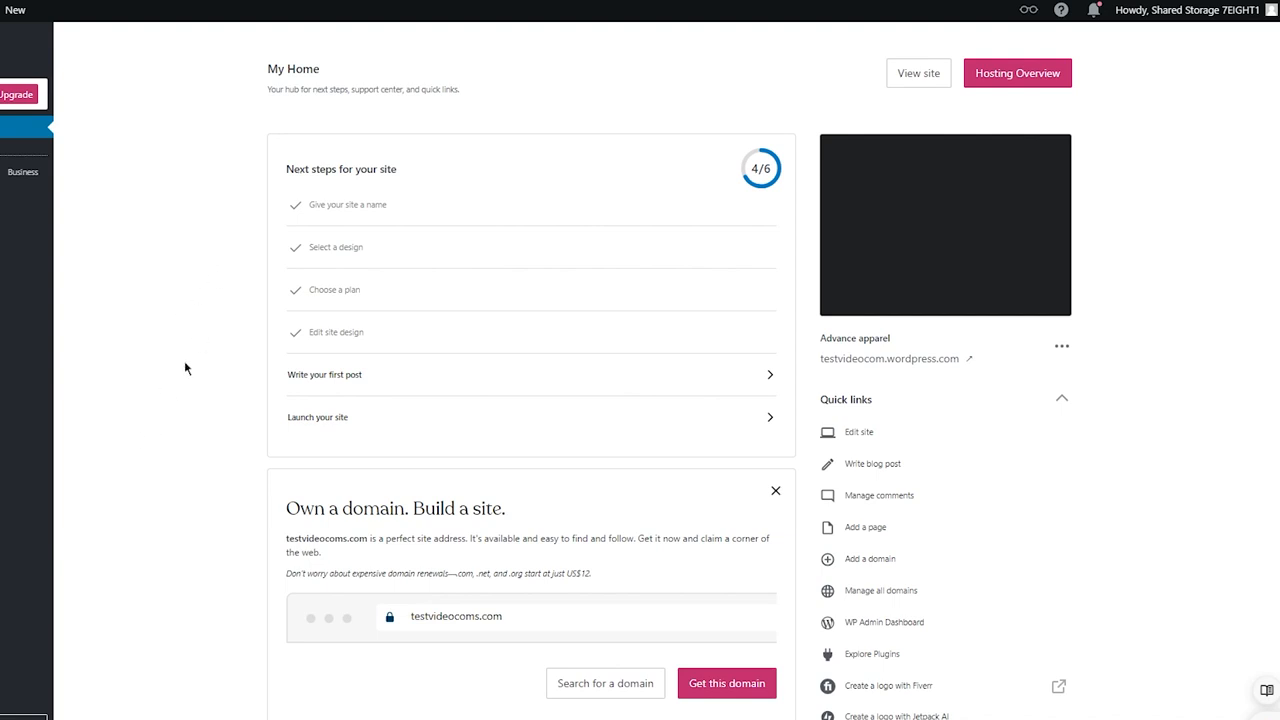
Step: Open the Plugins marketplace from the dashboard, search for elementor, and browse the results
scroll(220, 415, down, 3)
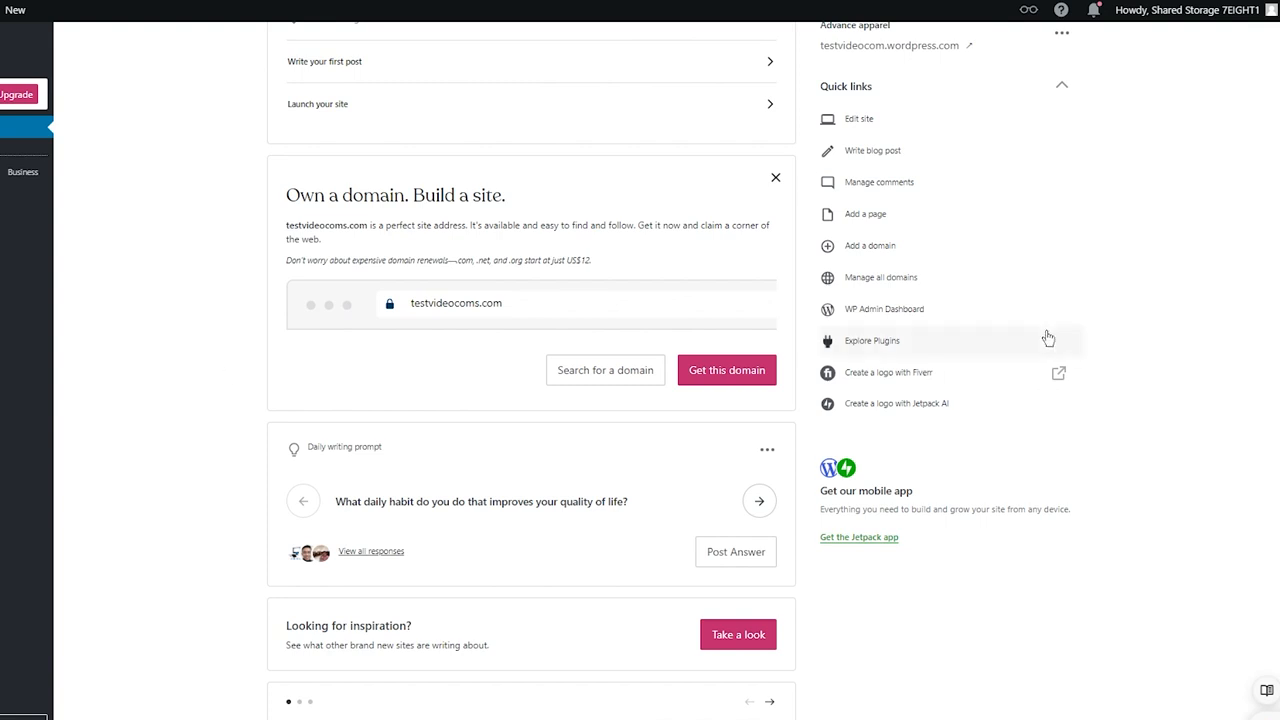
scroll(190, 300, down, 4)
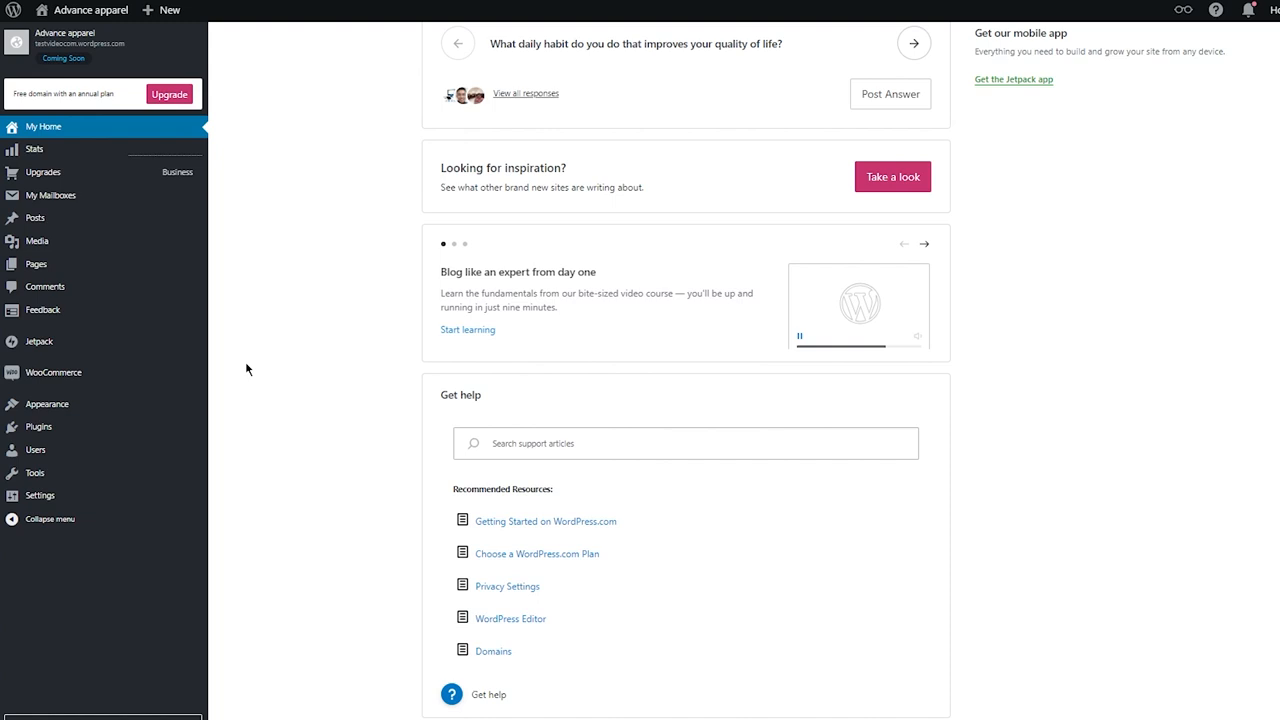
click(103, 426)
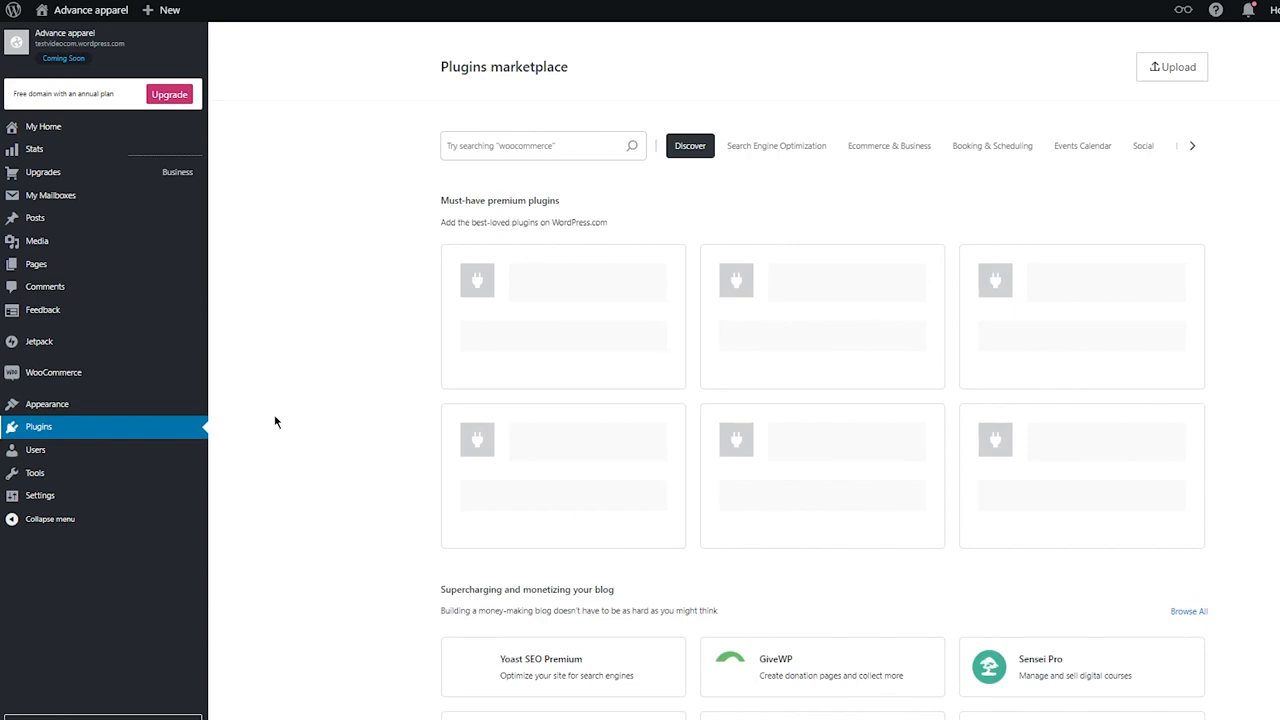
click(448, 145)
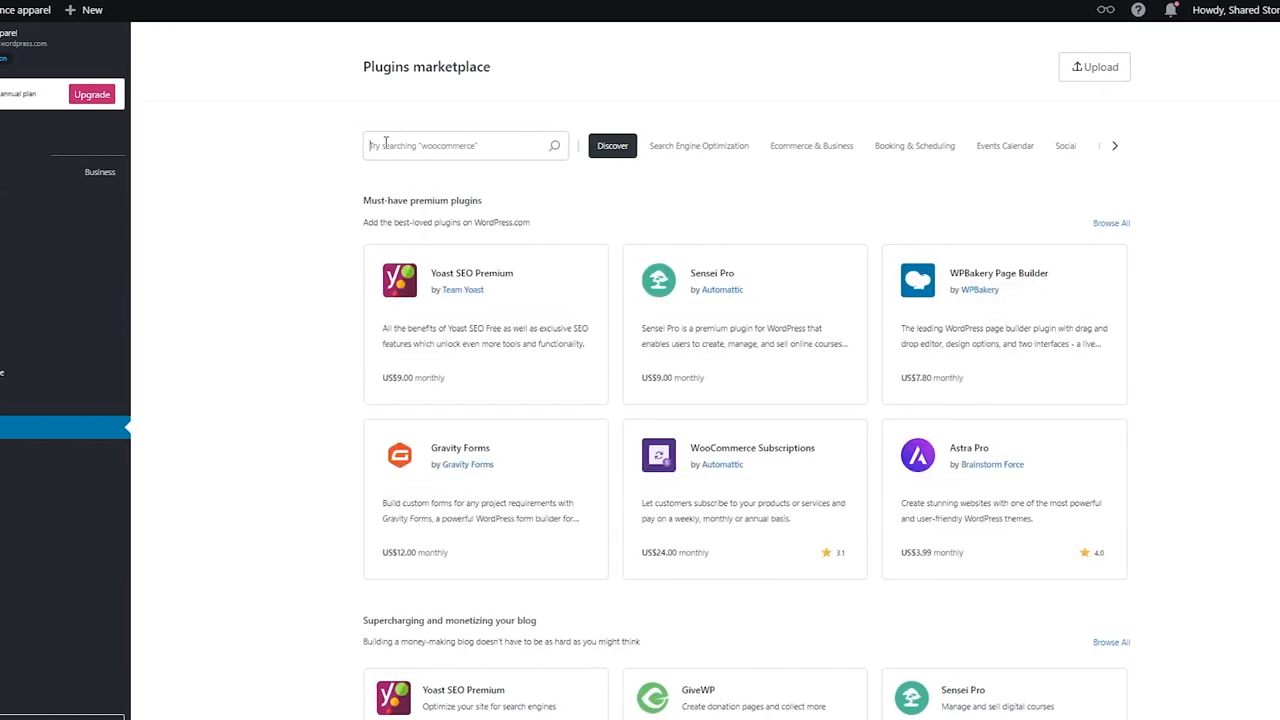
text(eleme)
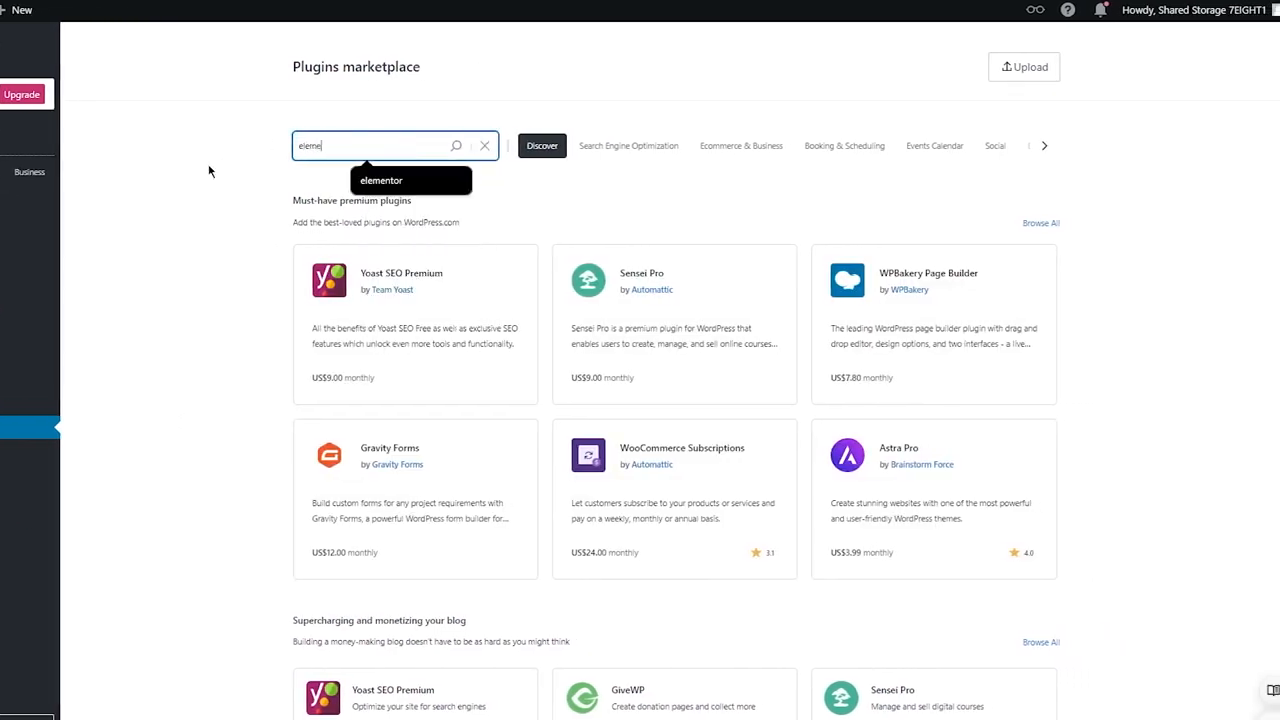
text(ntor)
key(Return)
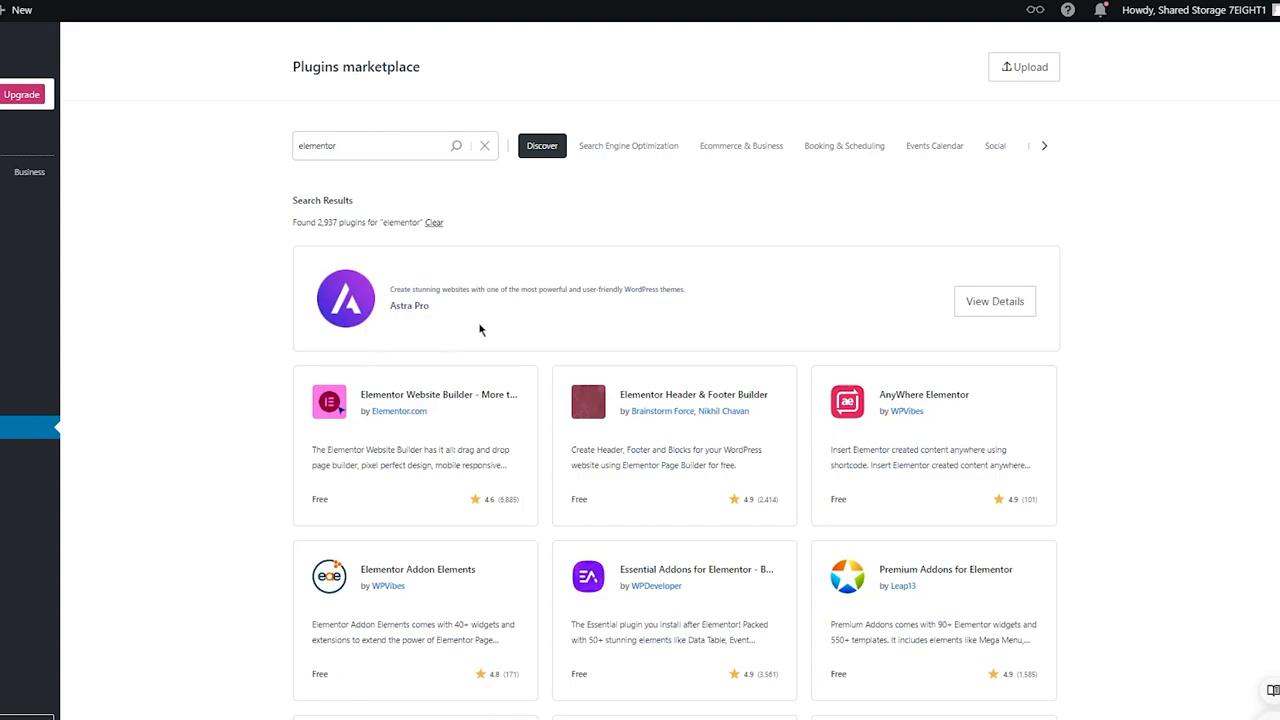
scroll(888, 420, down, 3)
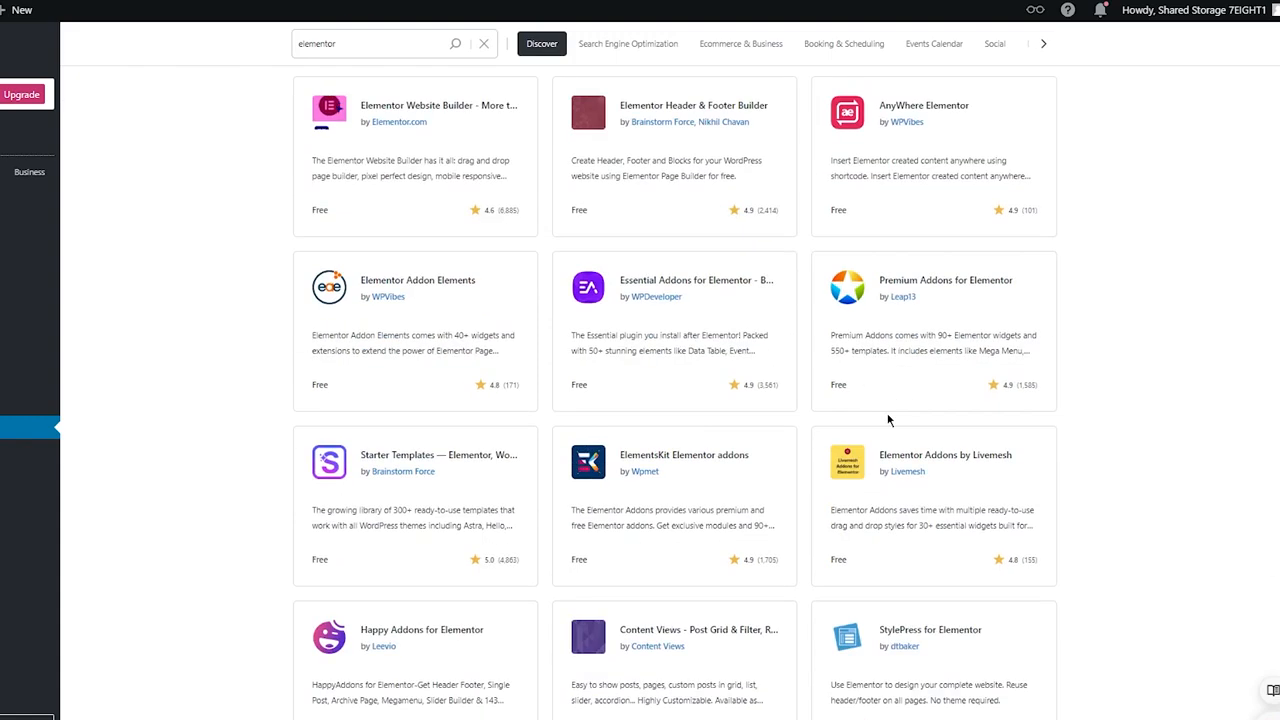
scroll(1063, 274, up, 2)
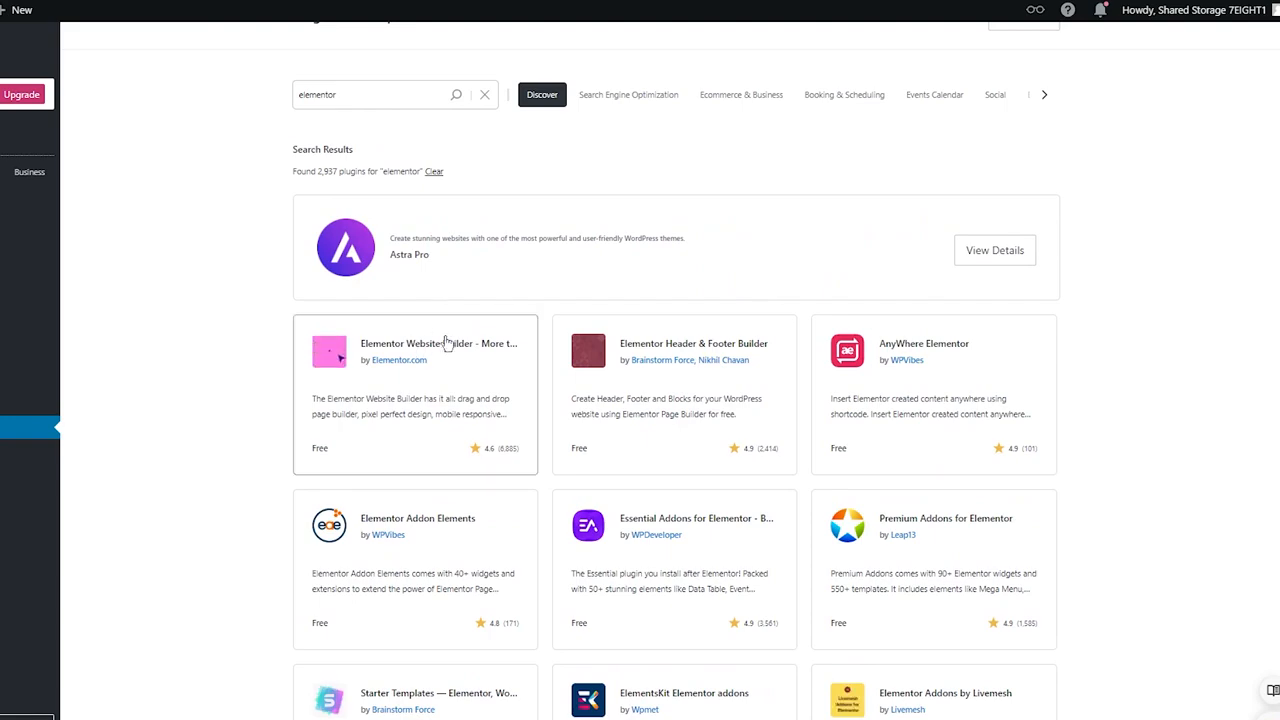
Step: Replace the marketplace search with editor and scroll through the matching plugins
double_click(400, 94)
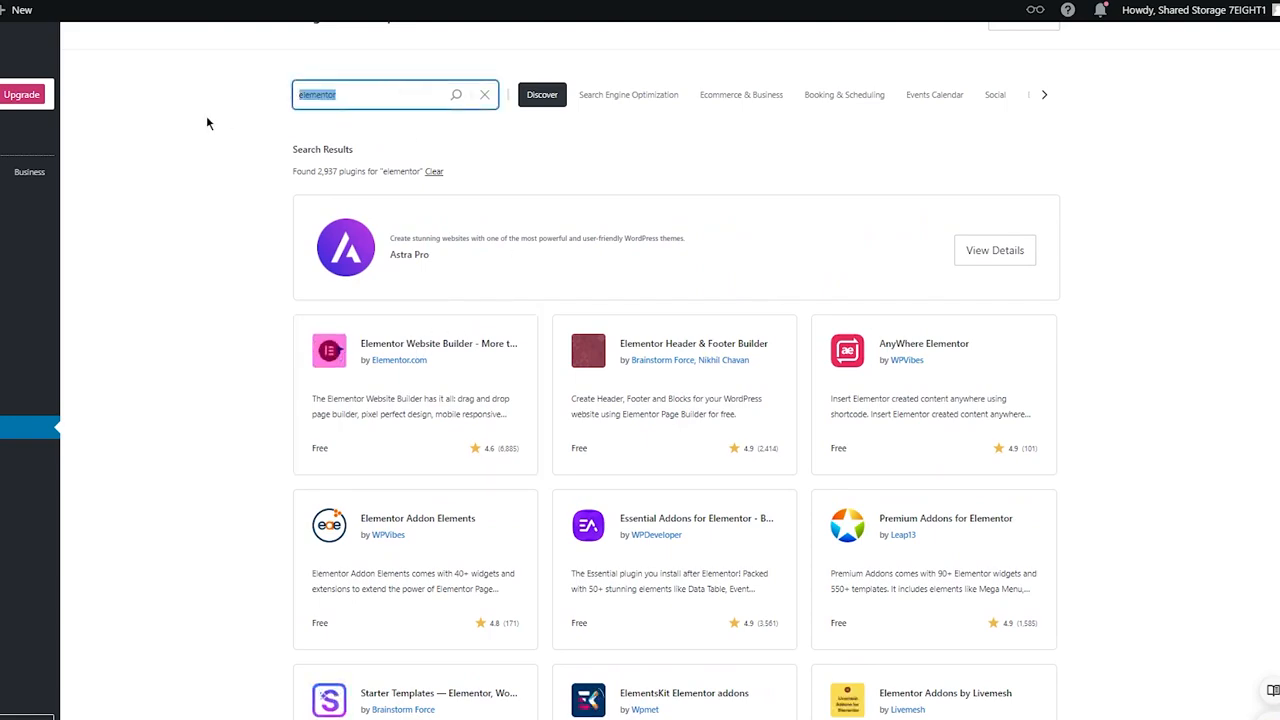
scroll(300, 400, down, 5)
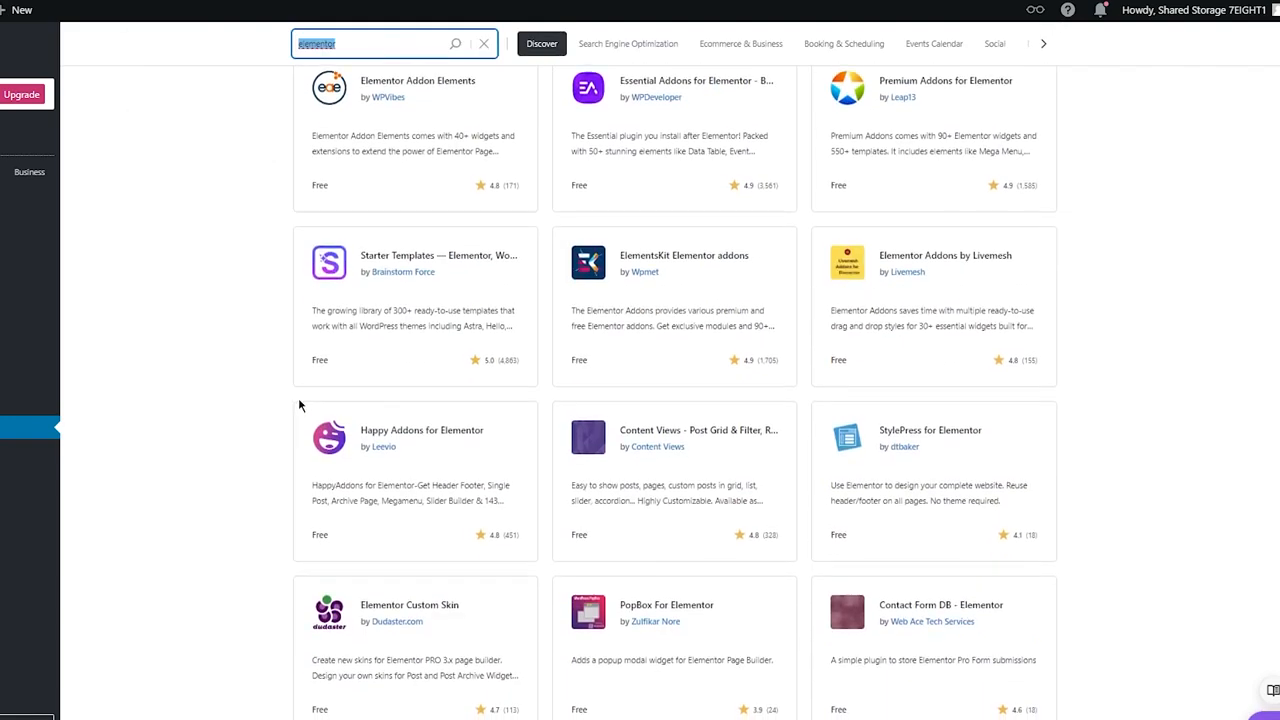
scroll(237, 378, up, 5)
text(editor)
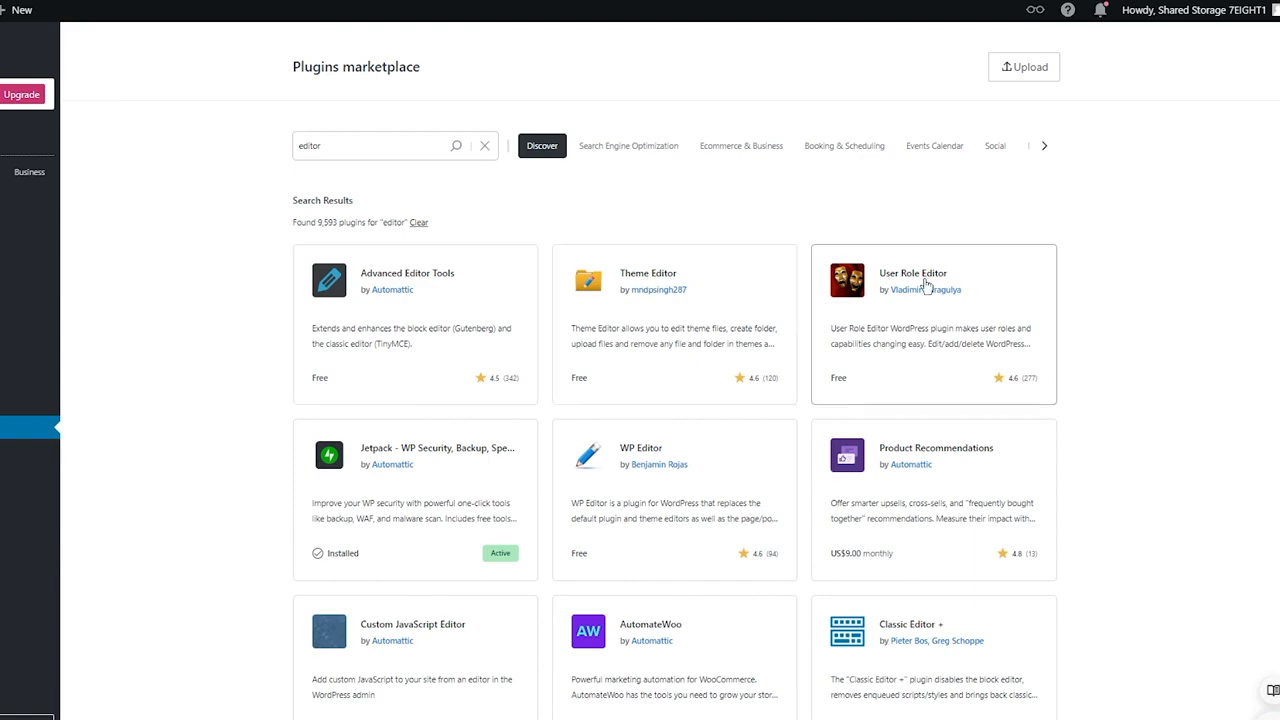
scroll(926, 287, down, 2)
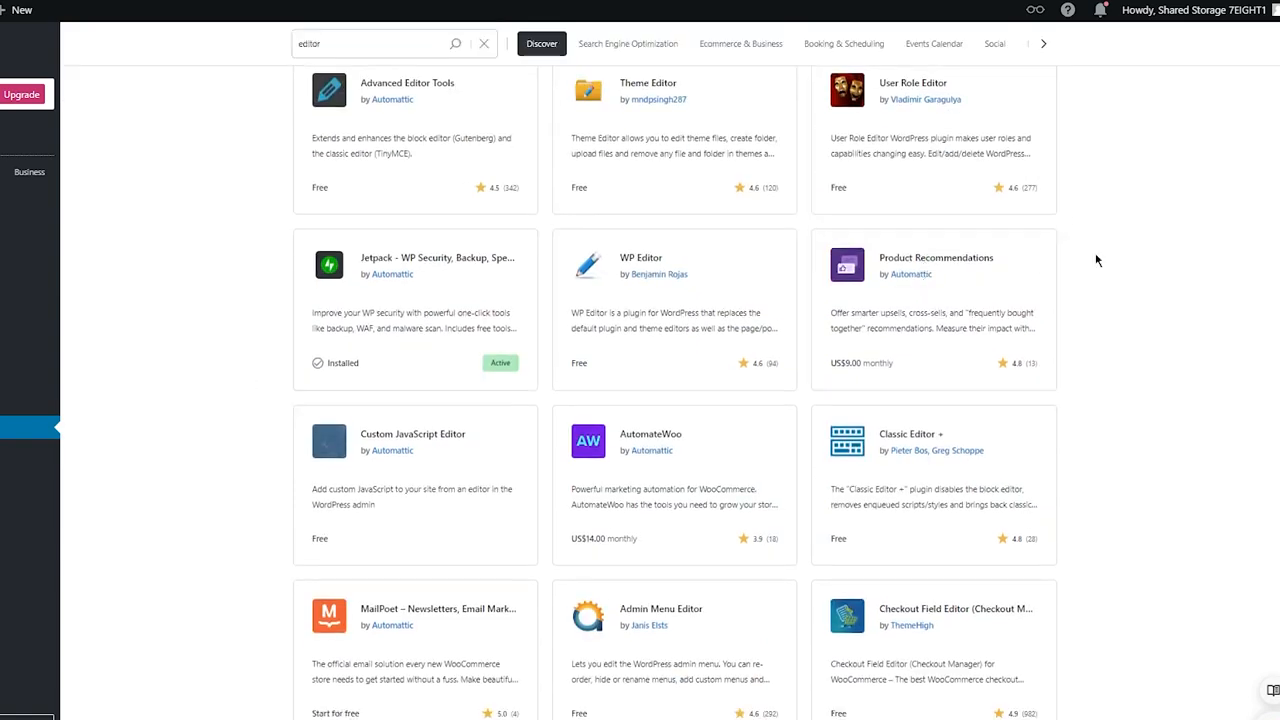
scroll(1050, 258, down, 3)
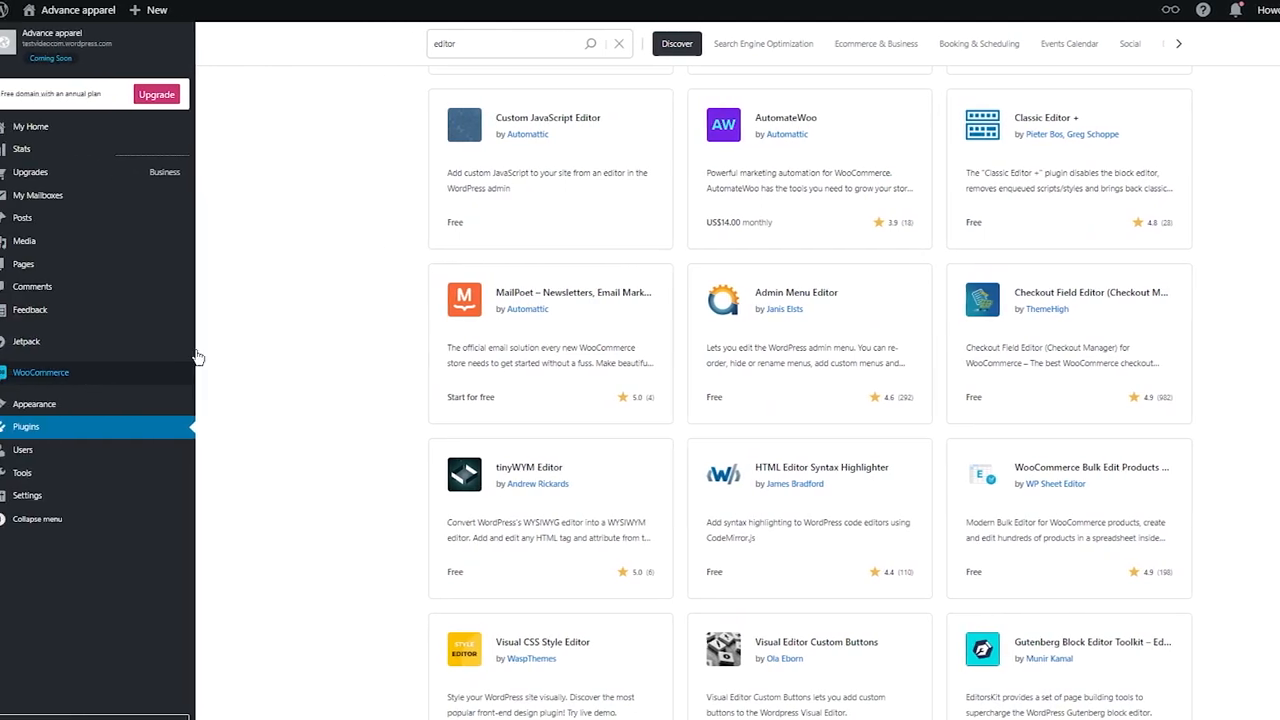
scroll(300, 335, up, 5)
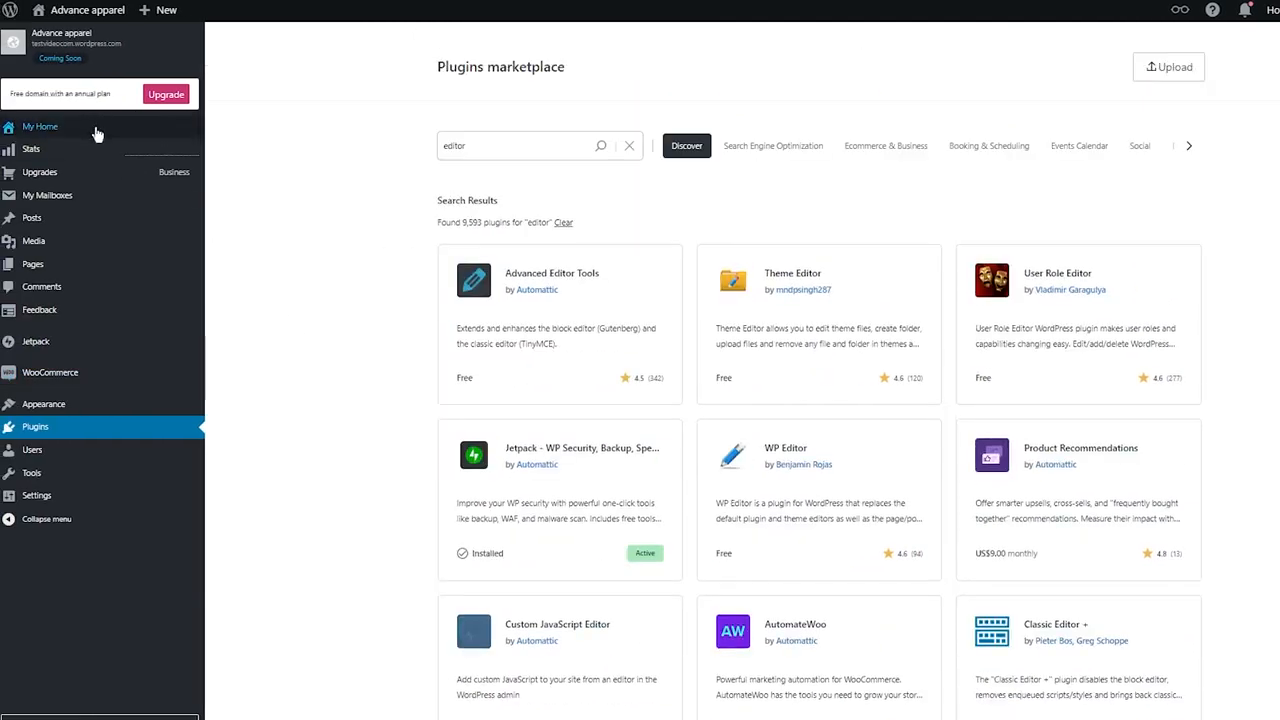
Step: Open the Plans page under Upgrades, review the available plans, and return to My Home
click(97, 133)
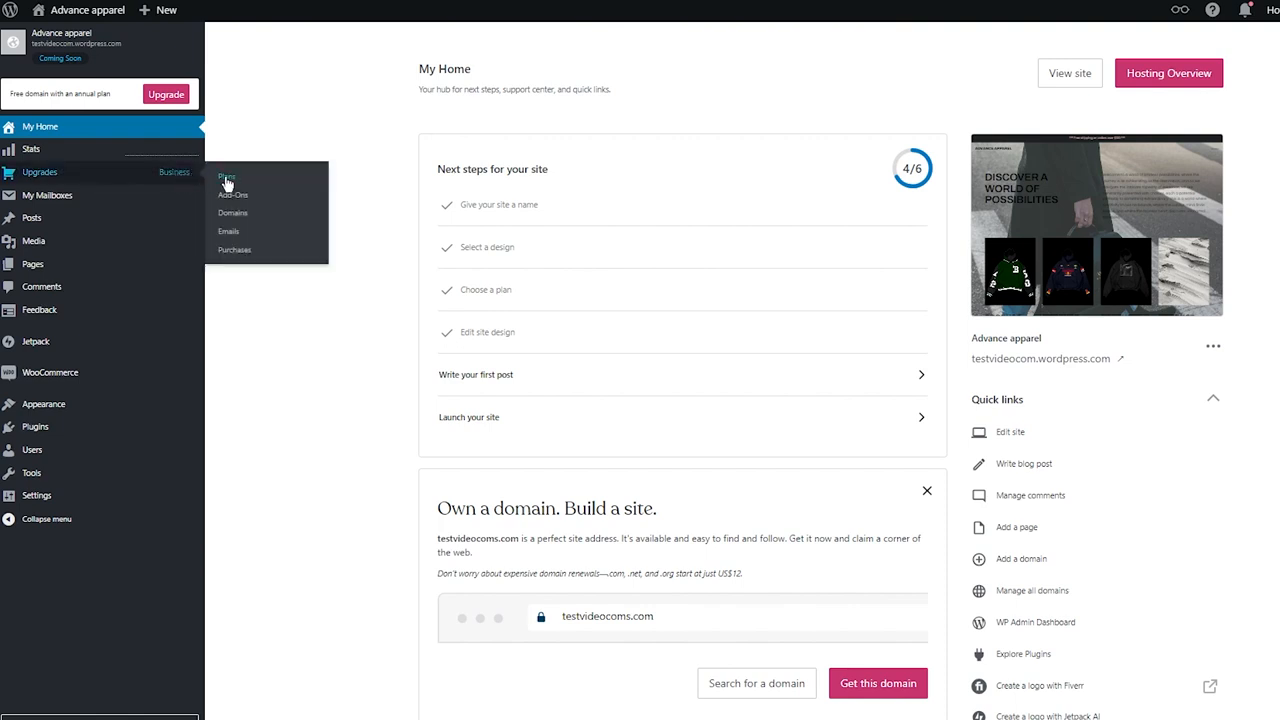
click(227, 181)
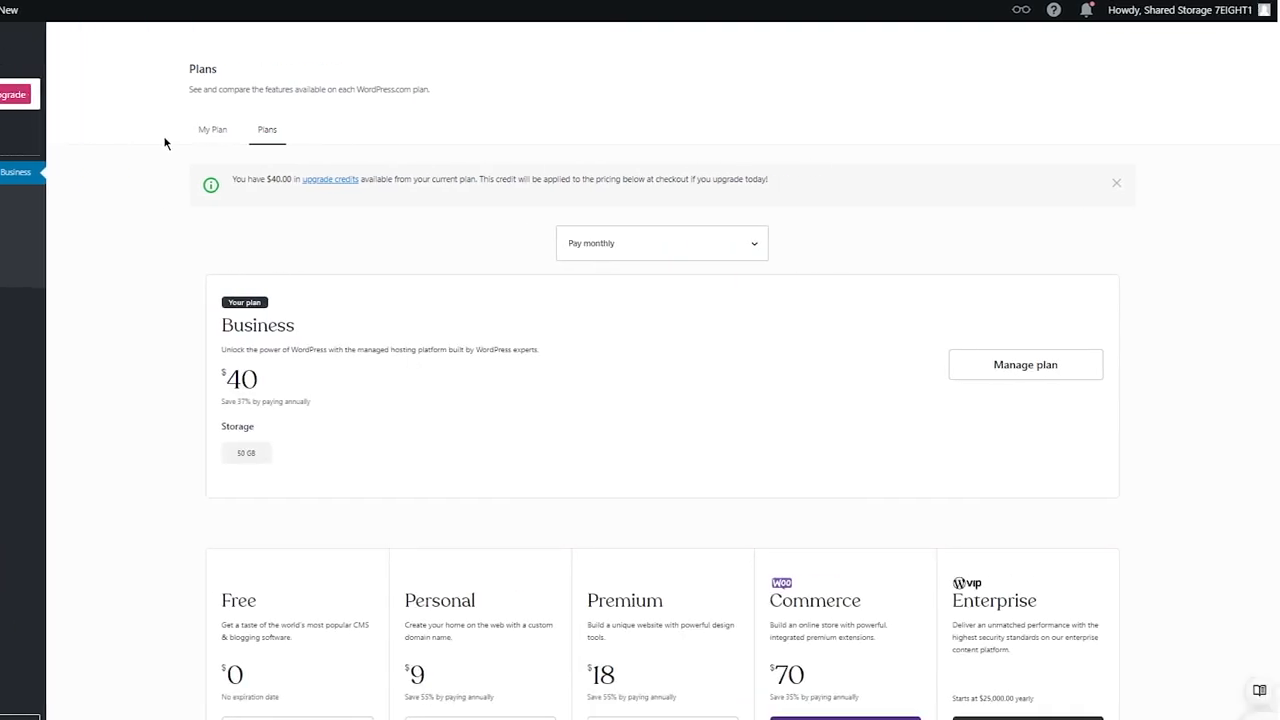
scroll(166, 143, down, 3)
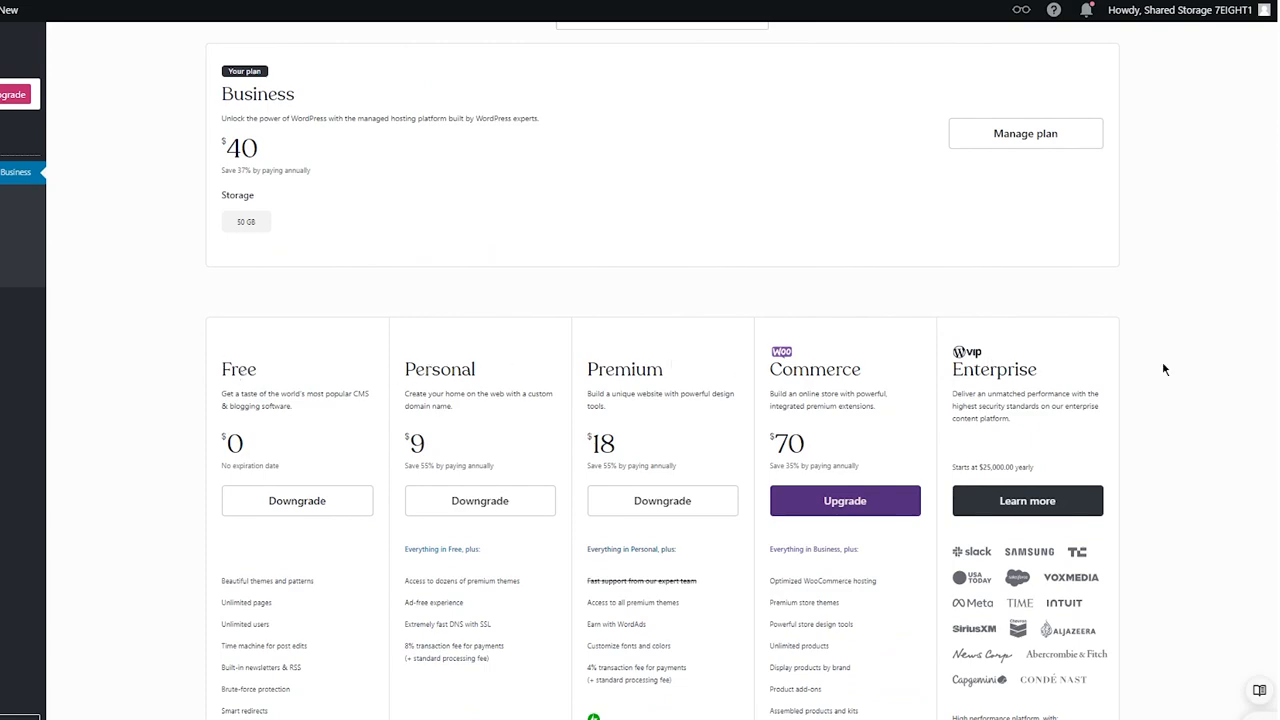
scroll(1162, 366, down, 4)
scroll(1163, 369, down, 1)
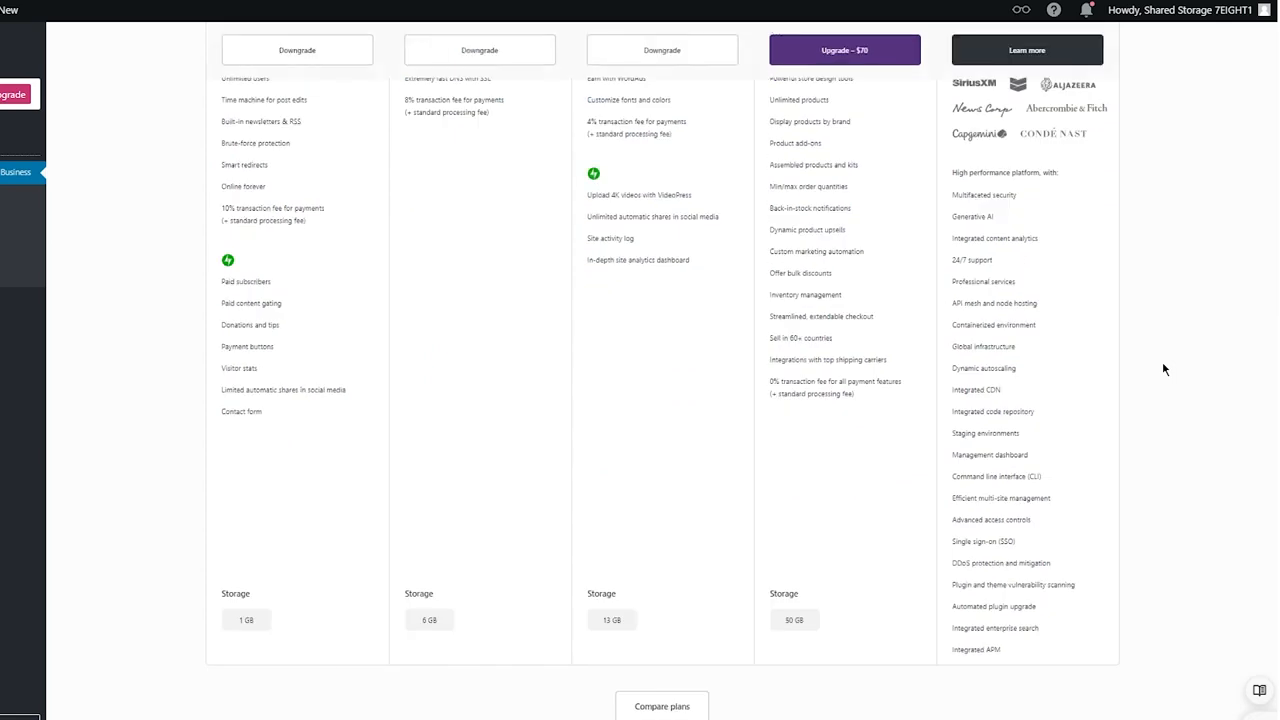
scroll(1163, 369, up, 5)
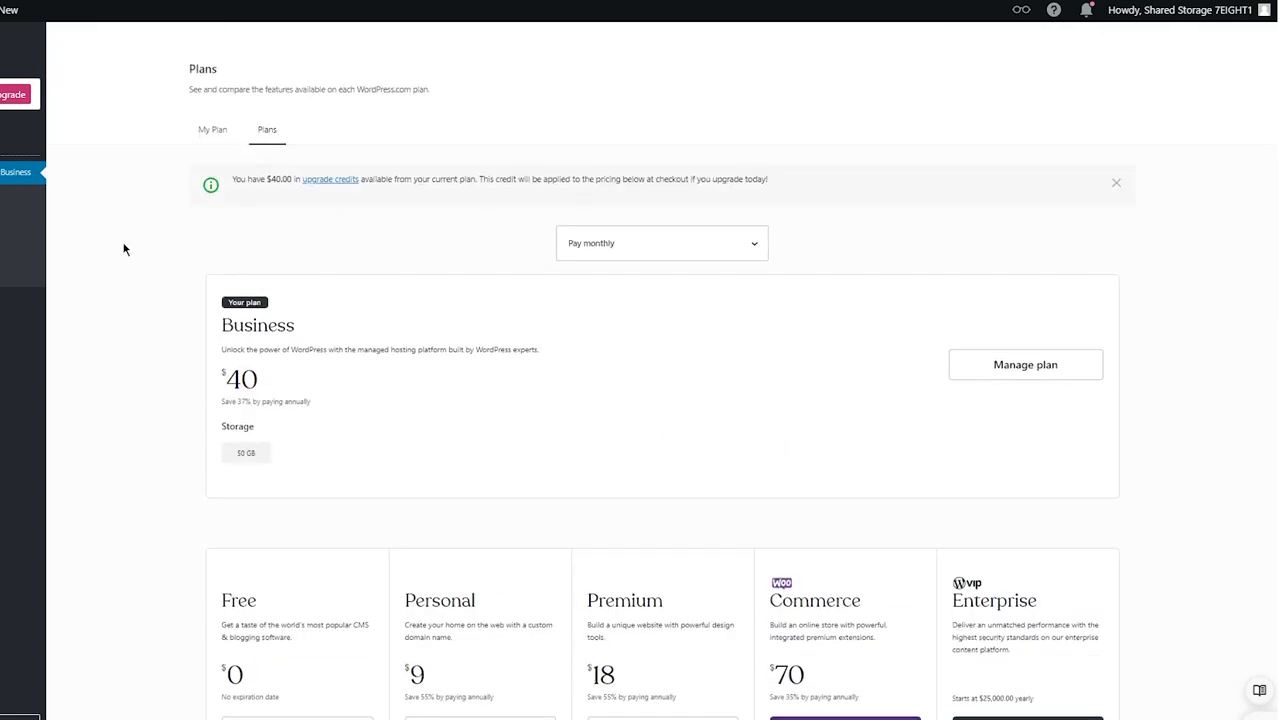
scroll(124, 249, down, 6)
scroll(115, 245, up, 6)
click(14, 127)
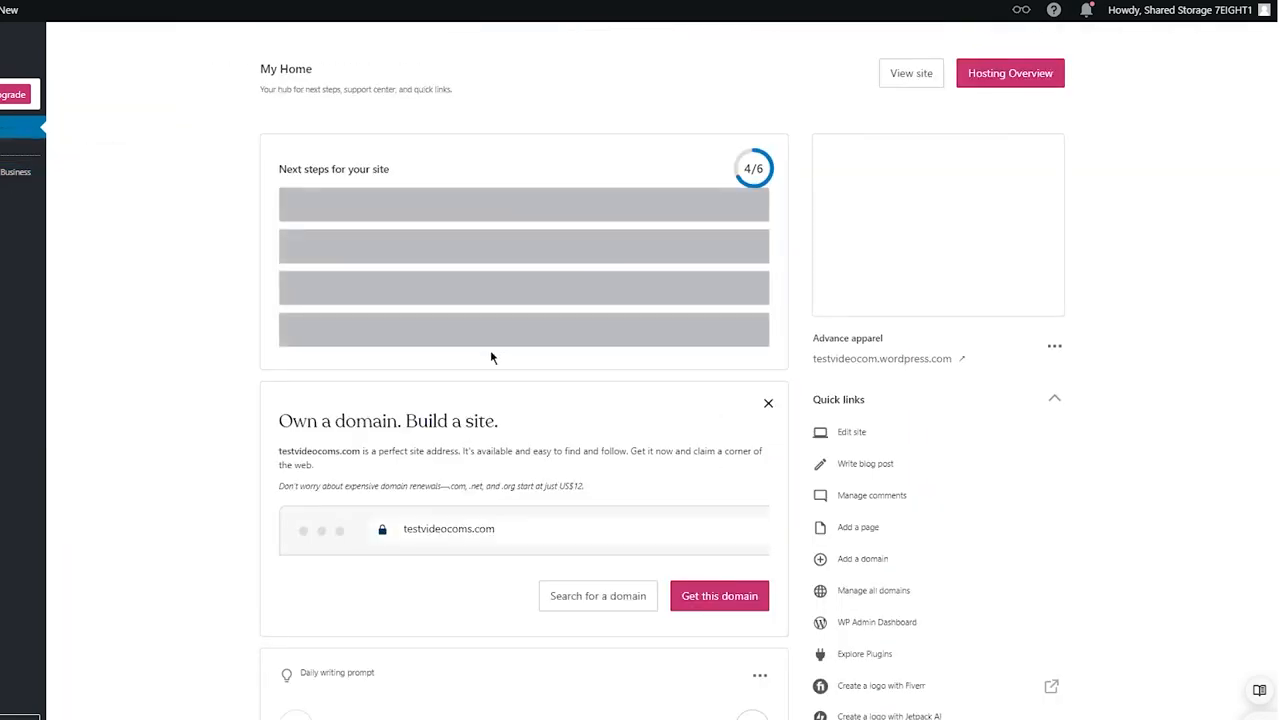